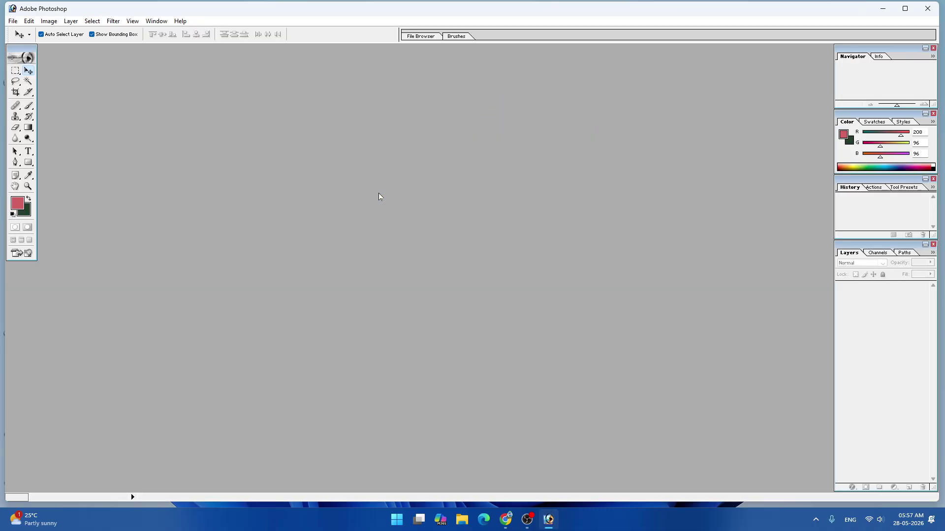
# - Create a new white RGB document with the 1280 x 720 HDTV 720P preset and maximize its window
pyautogui.click(12, 21)
pyautogui.click(27, 32)
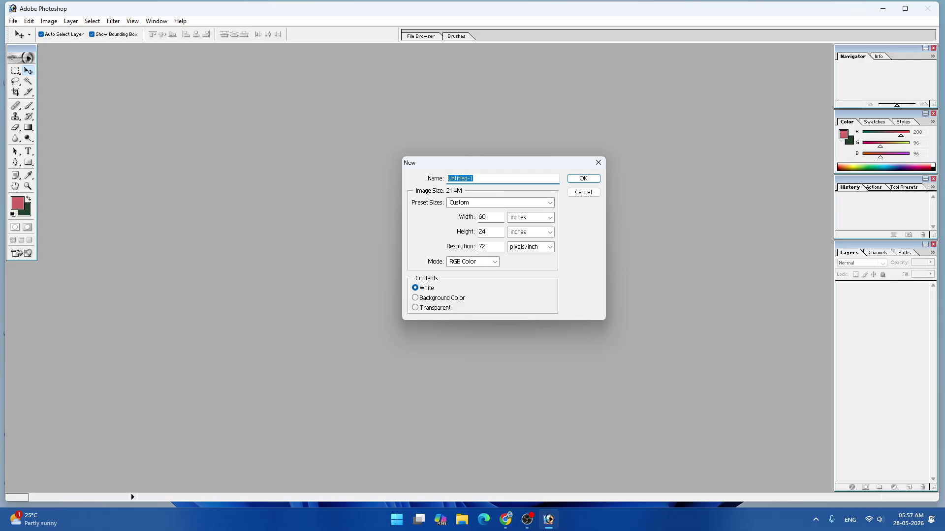
pyautogui.click(512, 203)
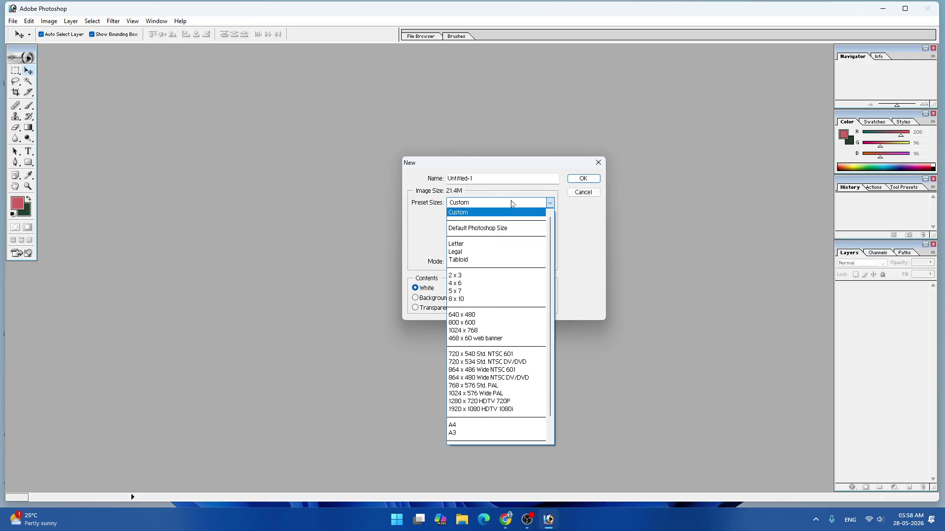
pyautogui.click(470, 403)
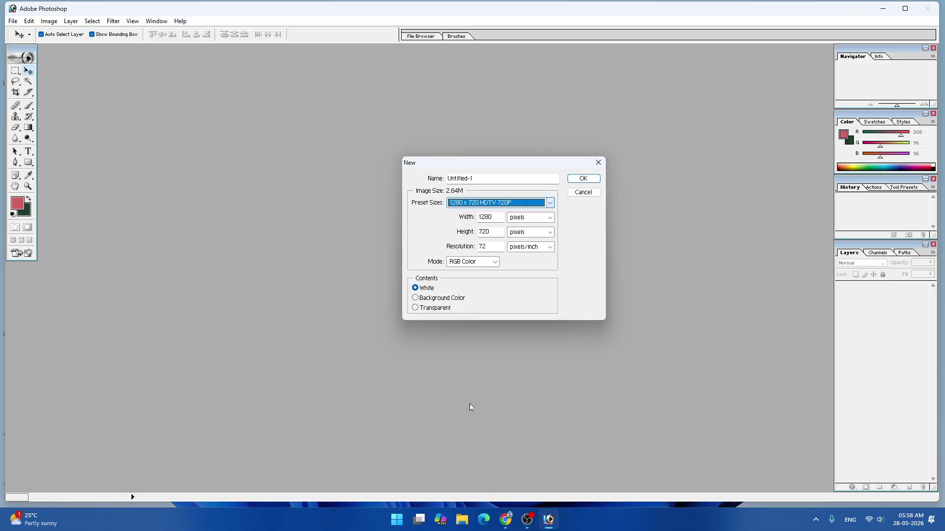
pyautogui.click(576, 178)
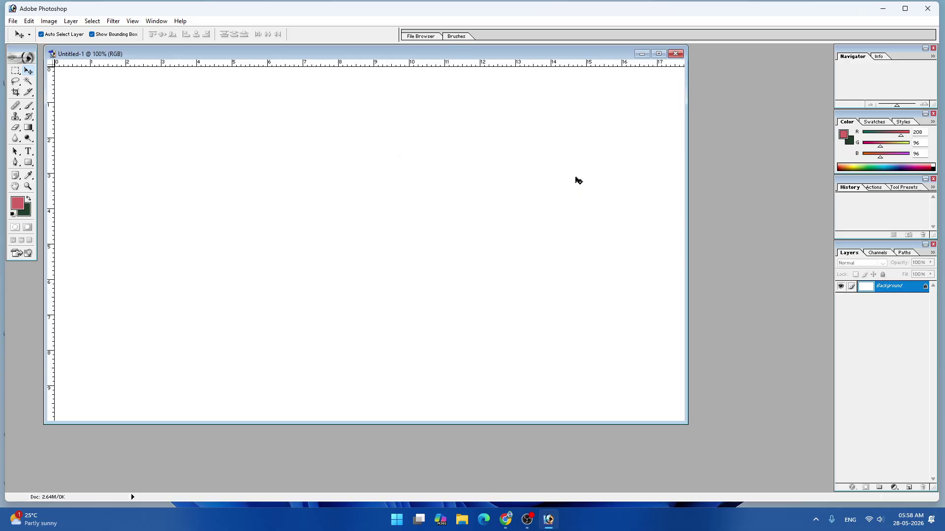
pyautogui.click(658, 54)
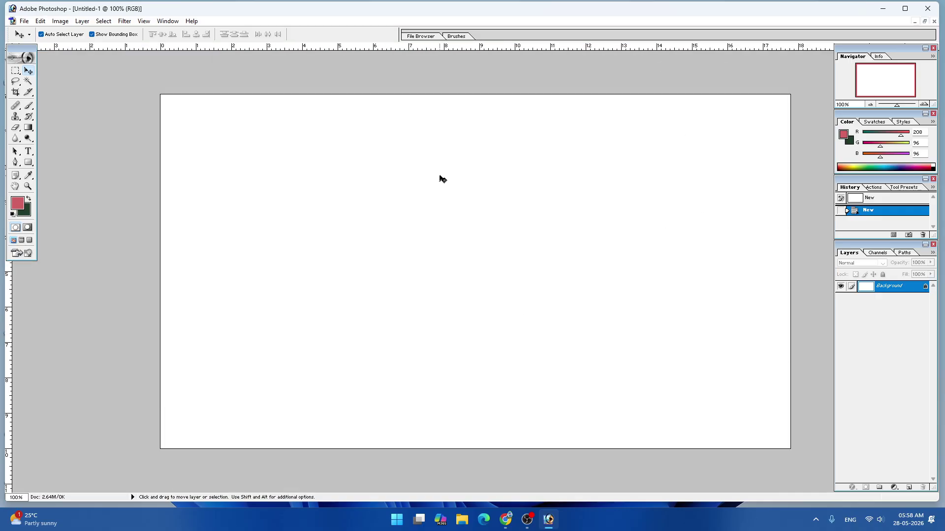
pyautogui.hotkey('ctrl', '-')
pyautogui.hotkey('ctrl', '-')
pyautogui.hotkey('ctrl', '-')
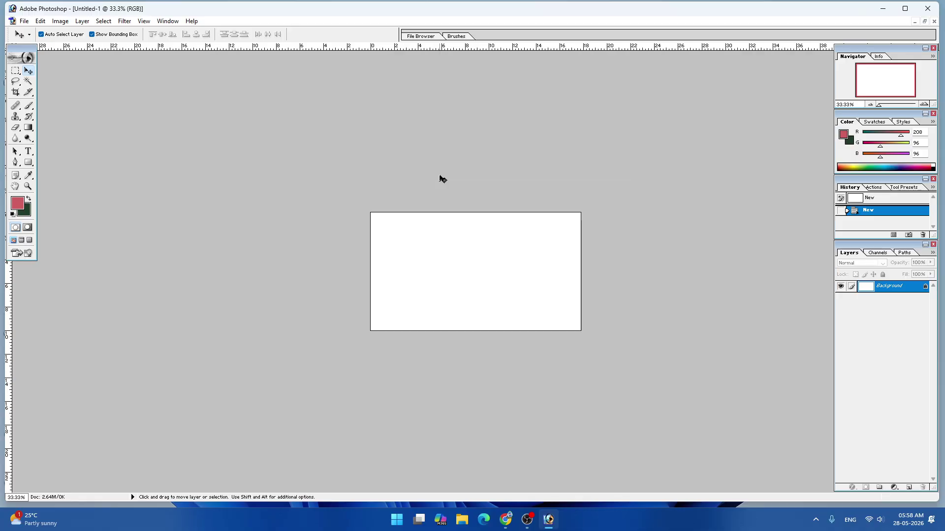
pyautogui.hotkey('ctrl', '-')
pyautogui.hotkey('ctrl', '-')
pyautogui.hotkey('ctrl', '+')
pyautogui.hotkey('ctrl', '+')
pyautogui.hotkey('ctrl', '+')
pyautogui.hotkey('ctrl', '+')
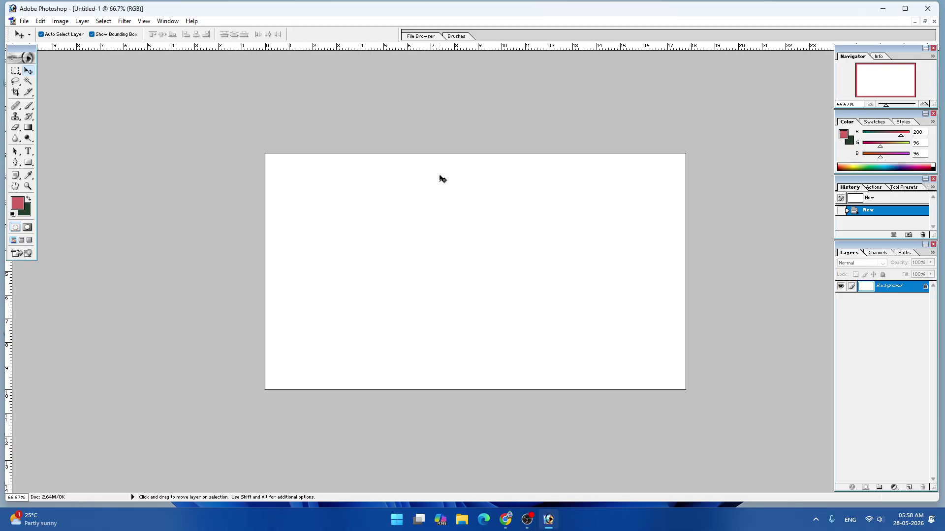
pyautogui.hotkey('ctrl', '+')
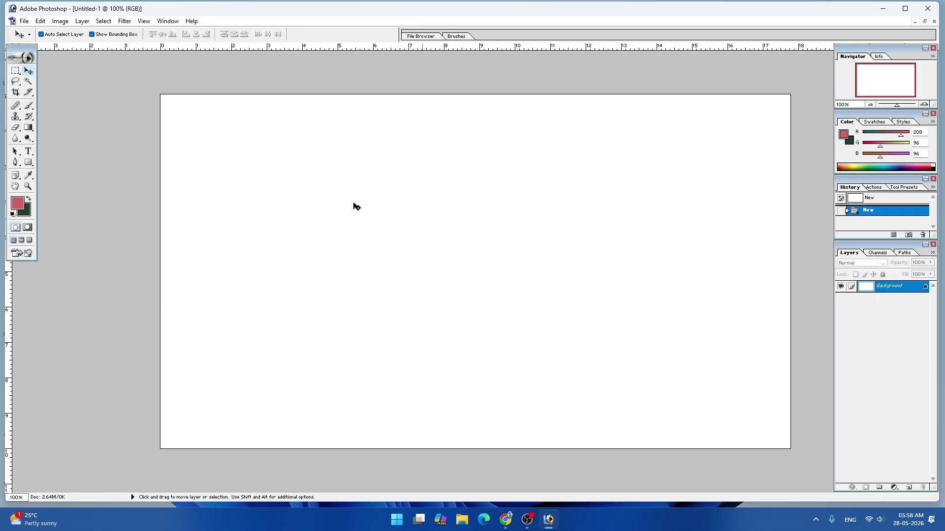
# - Draw a wide rectangle shape about 13 by 3.5 inches across the upper part of the canvas with the Rectangle Tool
pyautogui.click(31, 164)
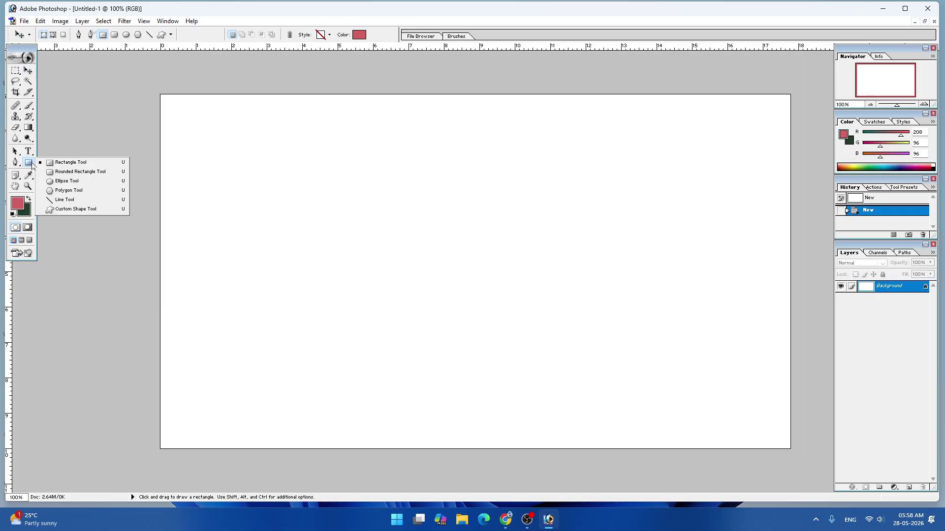
pyautogui.click(61, 164)
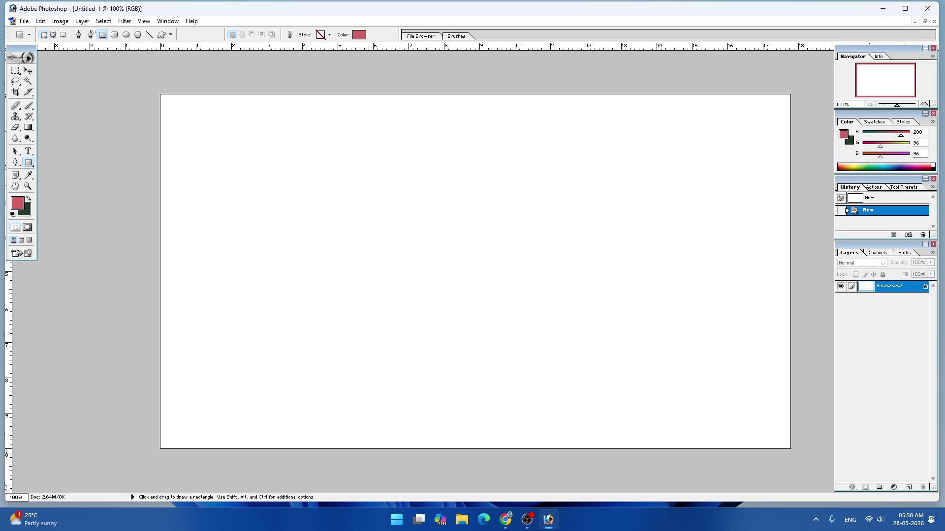
pyautogui.rightClick(29, 163)
pyautogui.click(69, 173)
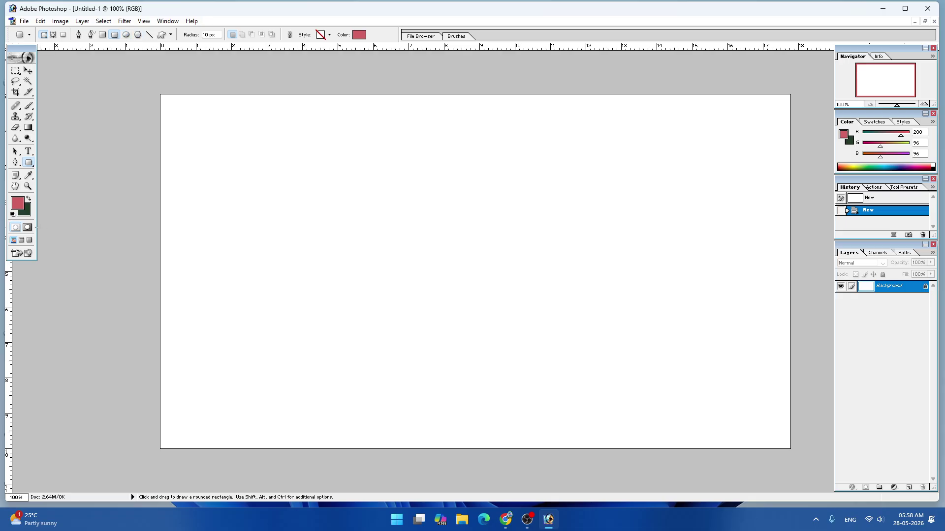
pyautogui.rightClick(30, 164)
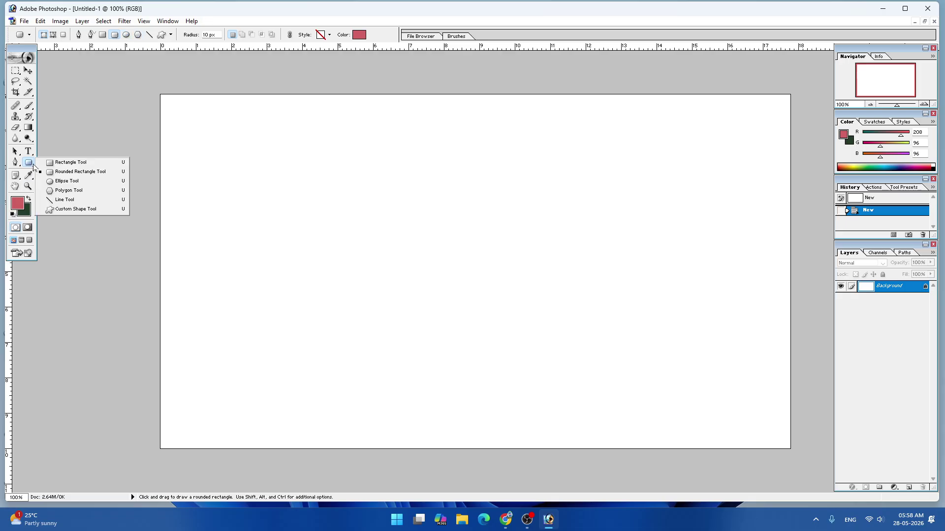
pyautogui.click(56, 163)
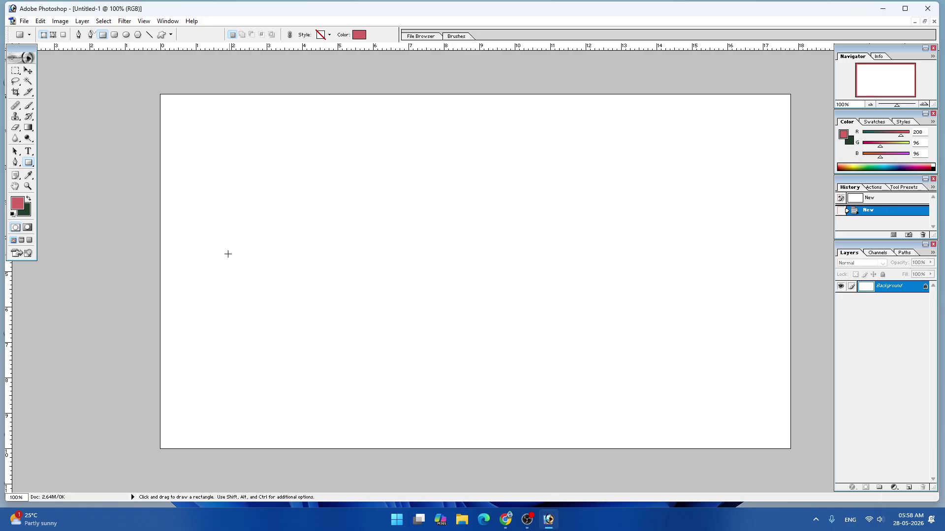
pyautogui.moveTo(234, 272); pyautogui.dragTo(704, 149)
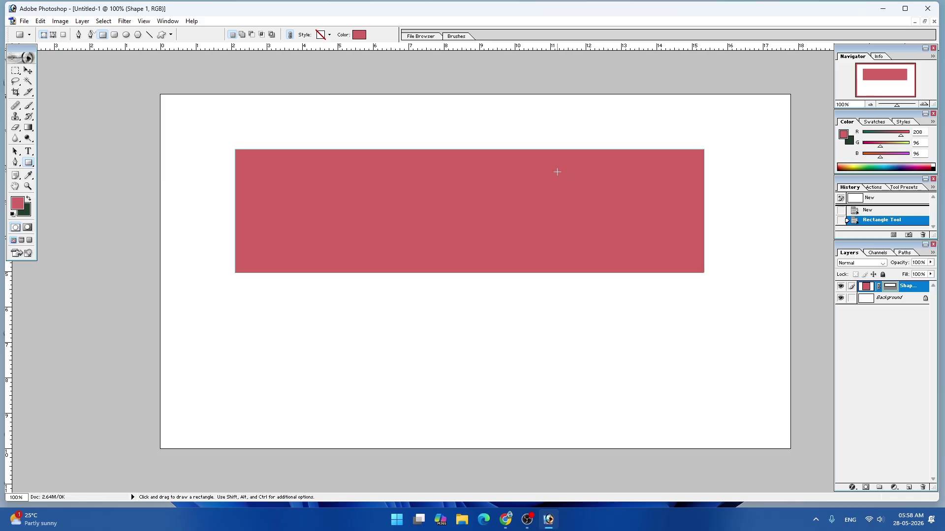
# - Set the foreground color to teal, RGB 96, 208, 196
pyautogui.click(21, 209)
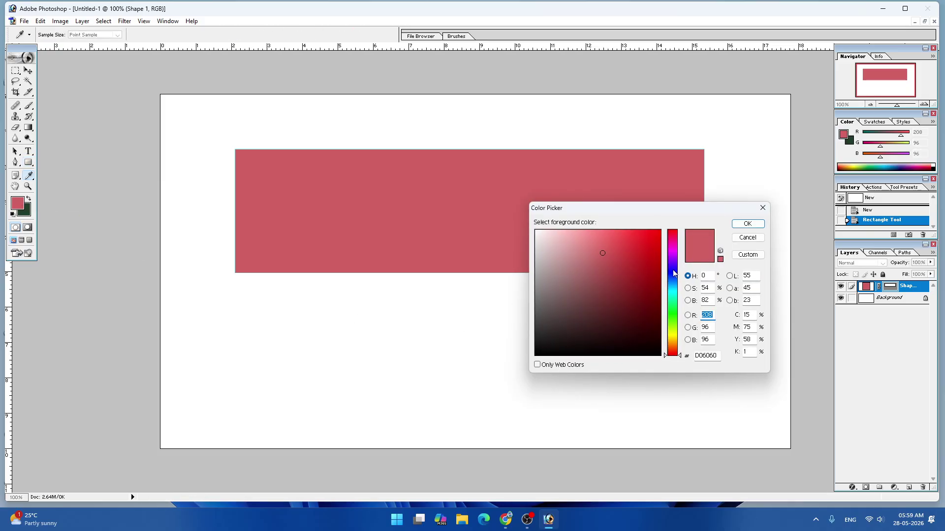
pyautogui.click(674, 299)
pyautogui.click(747, 224)
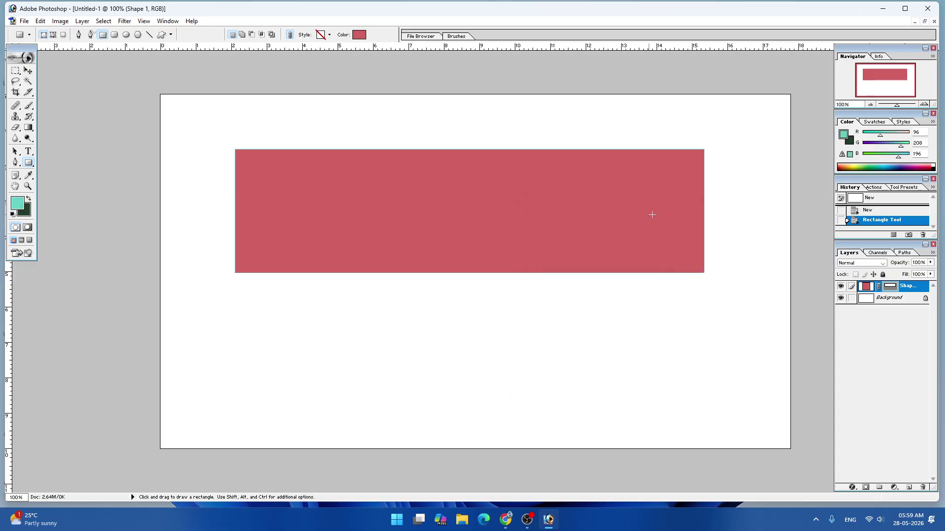
# - Change the rectangle's fill to dark purple (350C41) and reposition the shape slightly up and to the left of where it was drawn
pyautogui.click(28, 72)
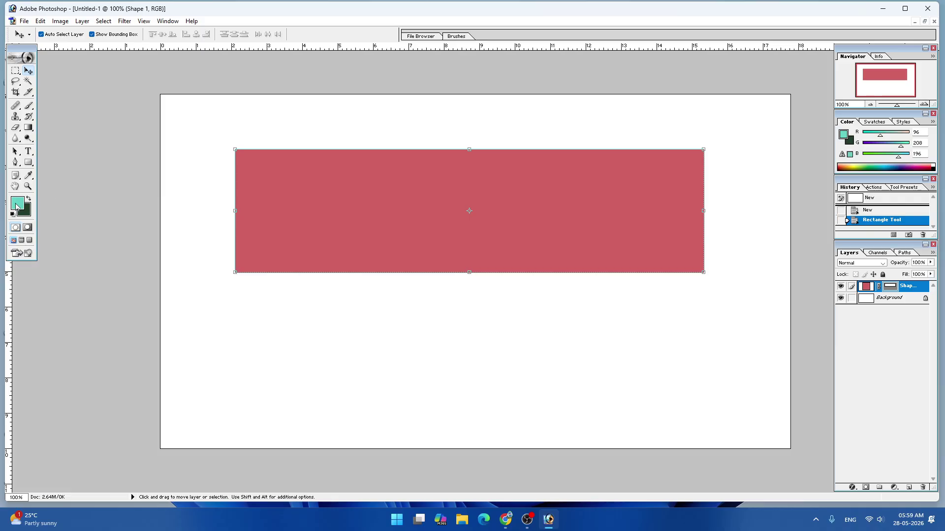
pyautogui.moveTo(392, 206); pyautogui.dragTo(462, 200)
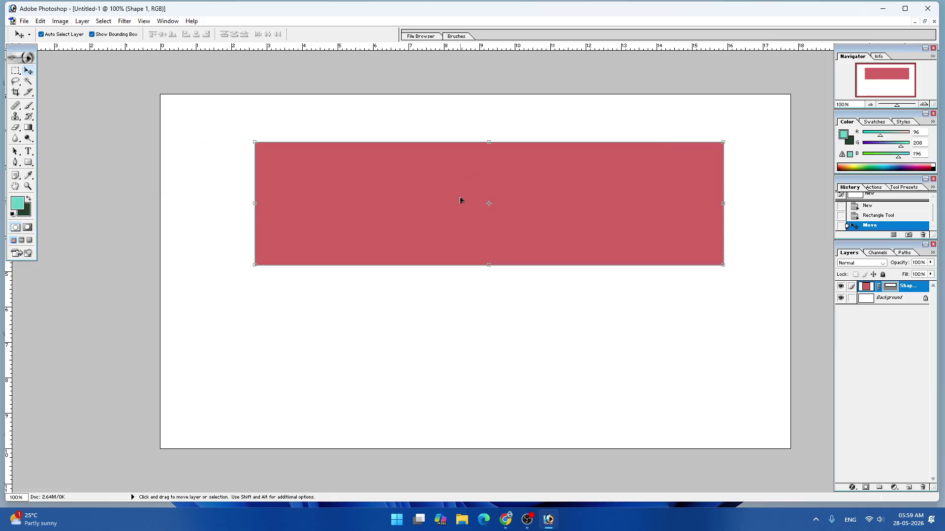
pyautogui.doubleClick(869, 290)
pyautogui.click(628, 296)
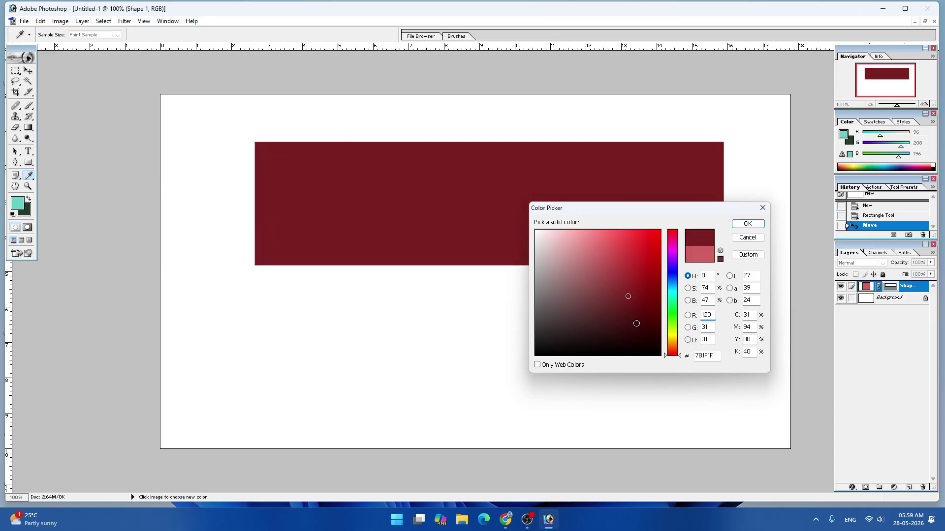
pyautogui.click(636, 323)
pyautogui.click(672, 291)
pyautogui.click(671, 254)
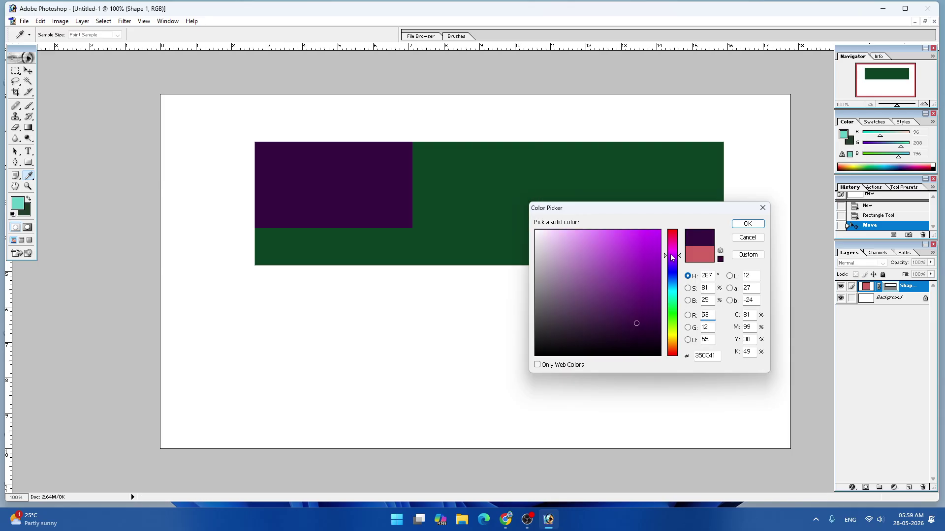
pyautogui.click(737, 226)
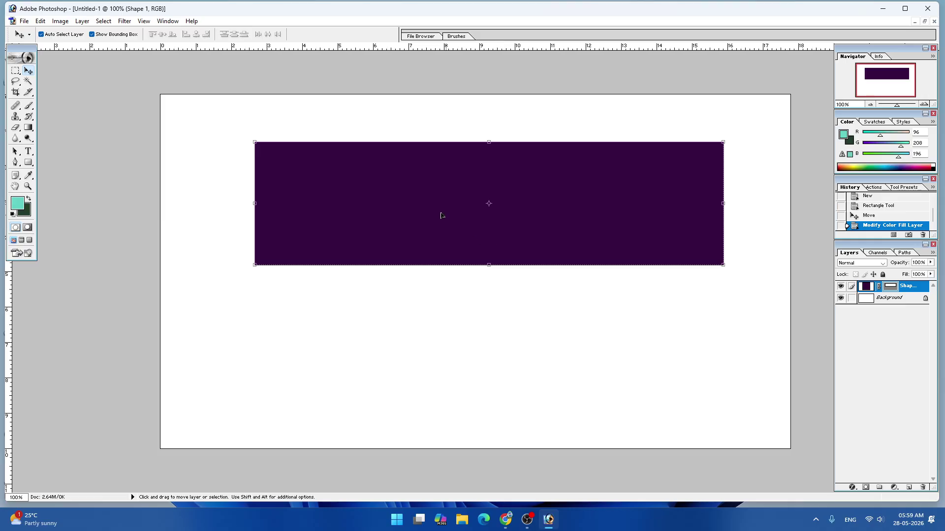
pyautogui.moveTo(419, 213); pyautogui.dragTo(389, 202)
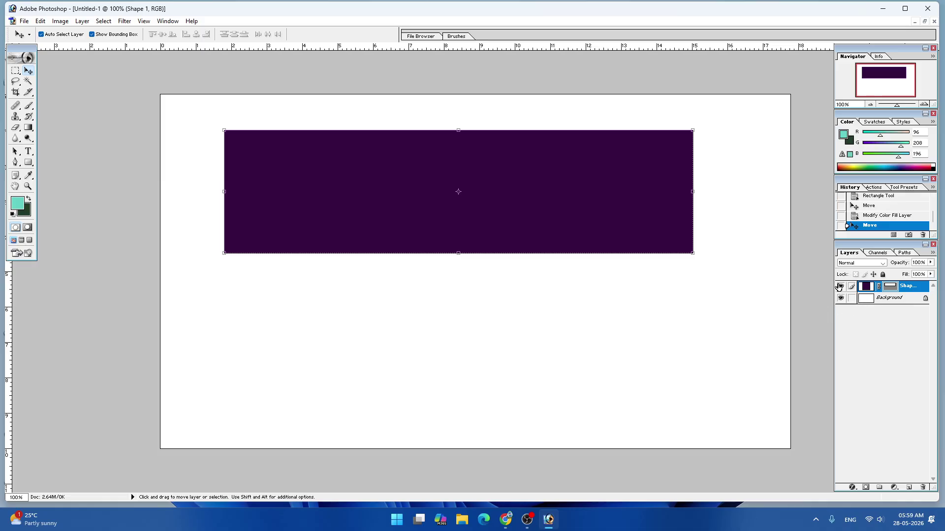
pyautogui.click(41, 22)
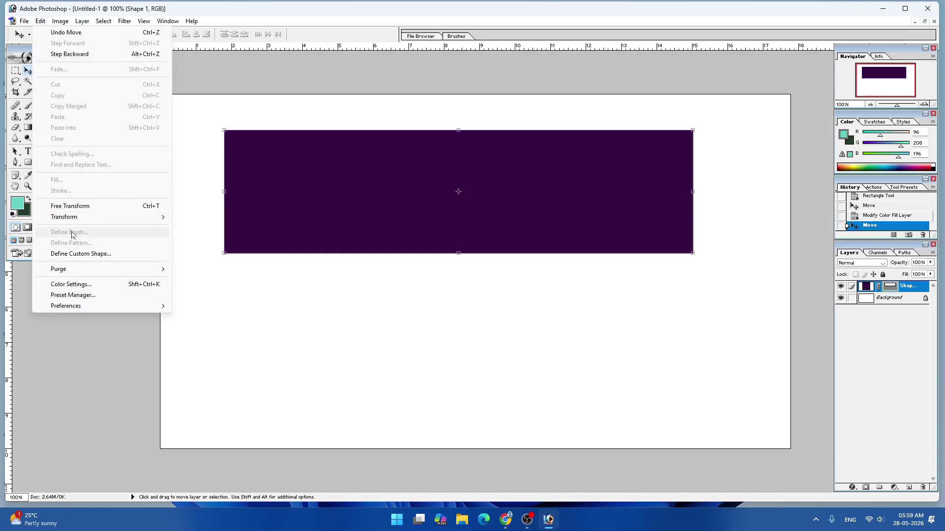
pyautogui.click(427, 176)
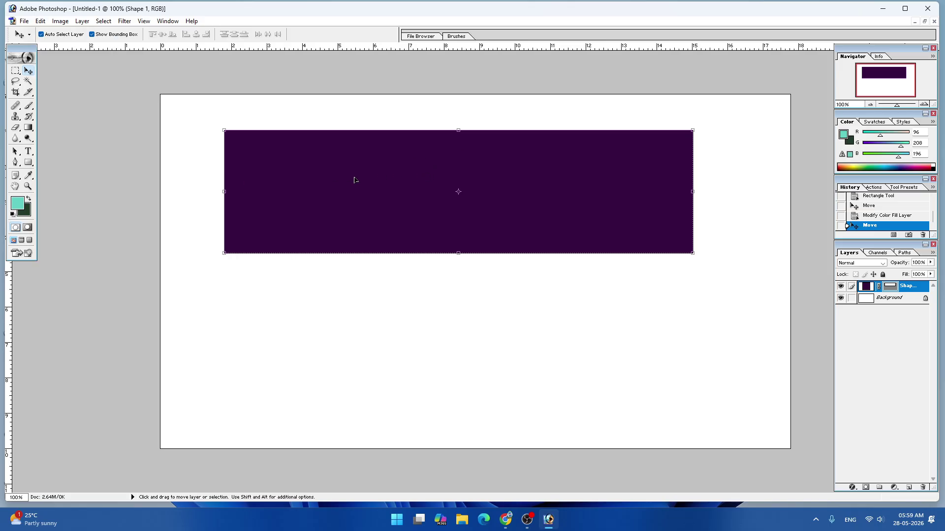
pyautogui.rightClick(870, 289)
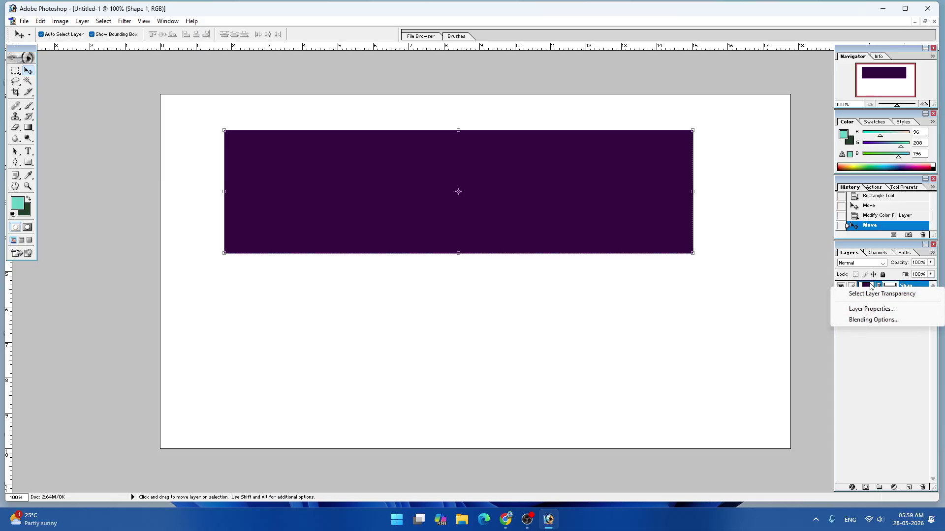
pyautogui.click(908, 288)
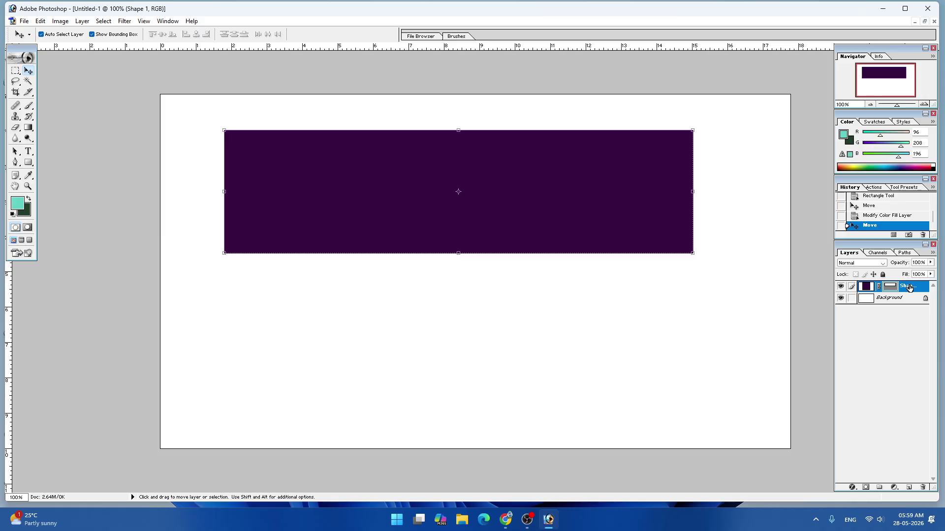
pyautogui.rightClick(909, 288)
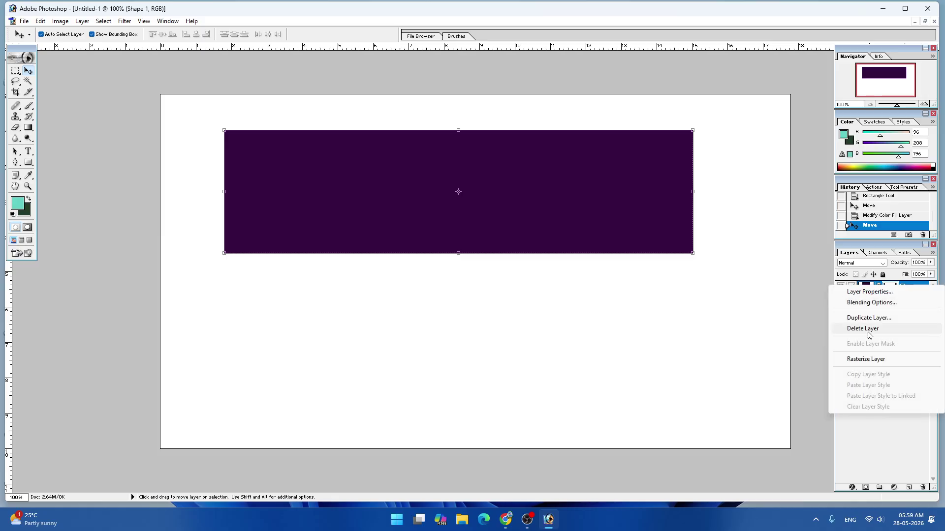
pyautogui.click(859, 304)
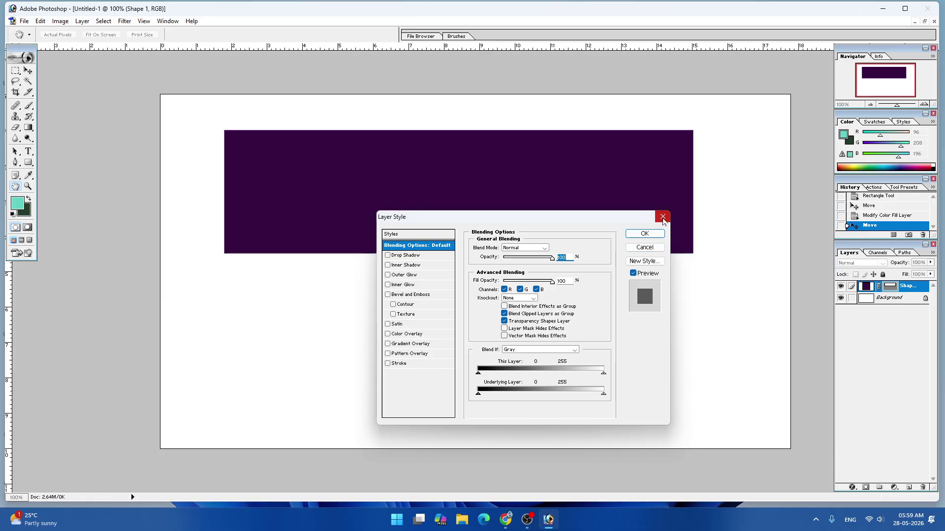
pyautogui.click(663, 216)
pyautogui.click(852, 487)
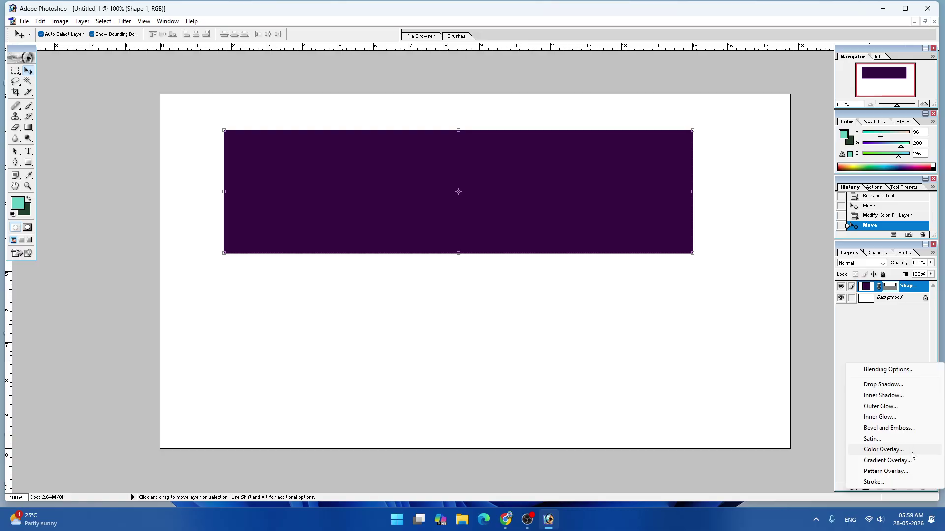
pyautogui.click(875, 483)
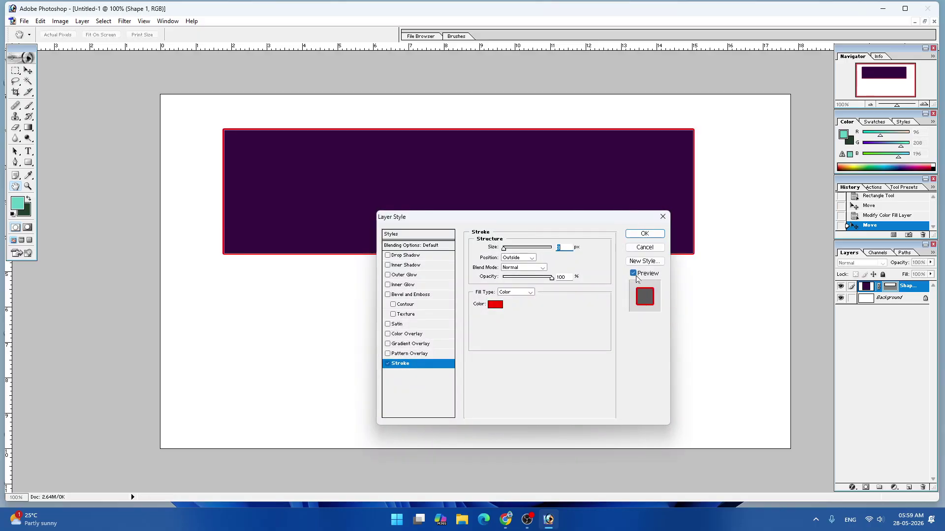
pyautogui.moveTo(482, 223); pyautogui.dragTo(600, 205)
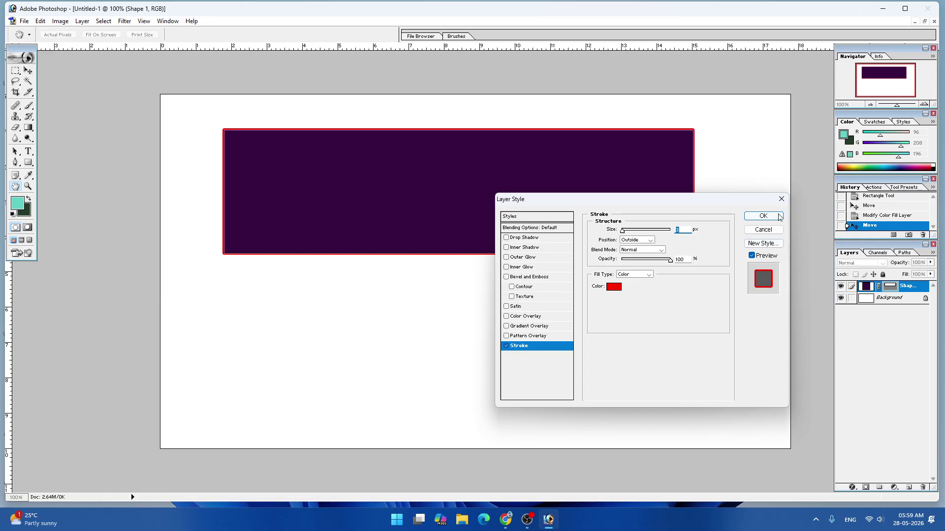
pyautogui.click(782, 199)
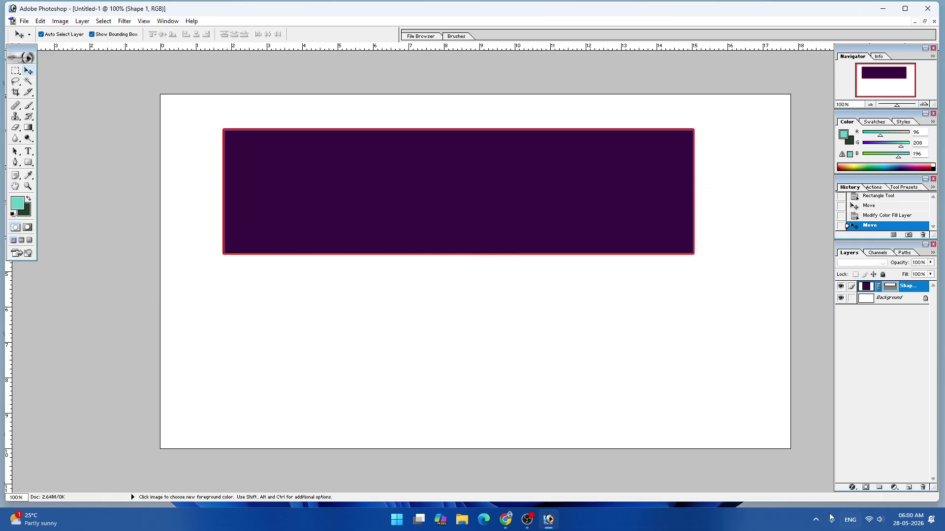
# - Add a Stroke effect to the rectangle's shape layer and keep its color pure red (FF0000)
pyautogui.click(852, 487)
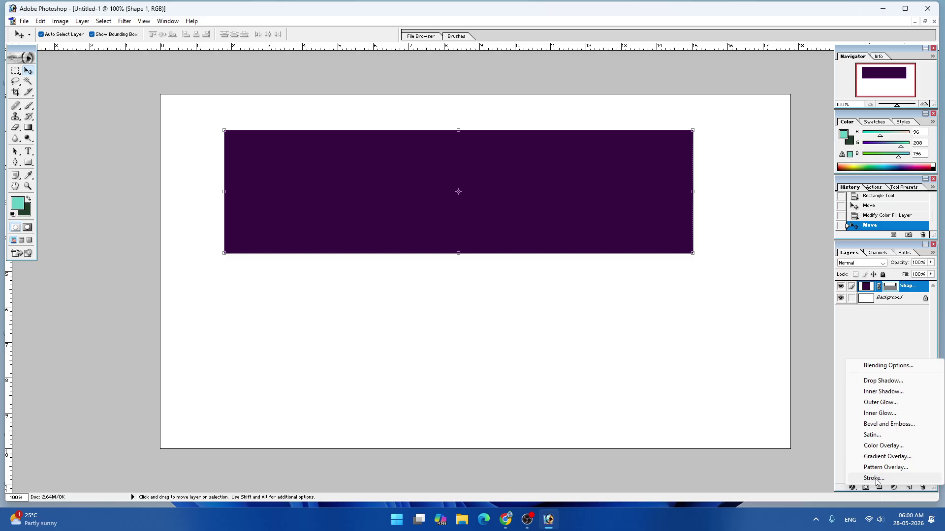
pyautogui.click(876, 478)
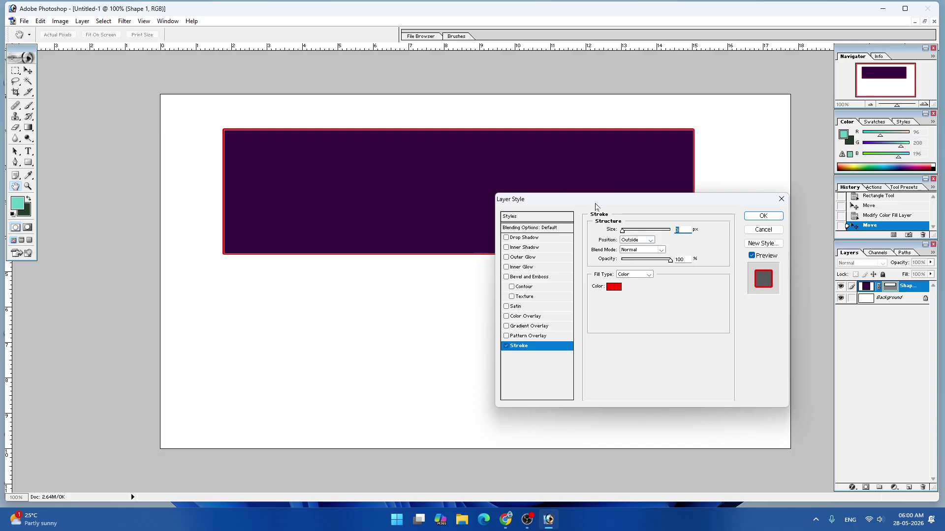
pyautogui.moveTo(573, 206); pyautogui.dragTo(440, 206)
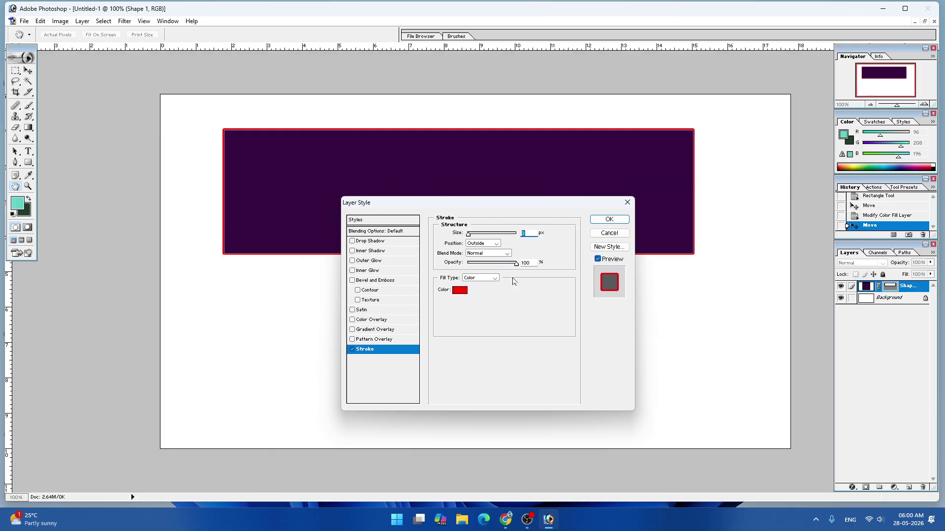
pyautogui.click(461, 290)
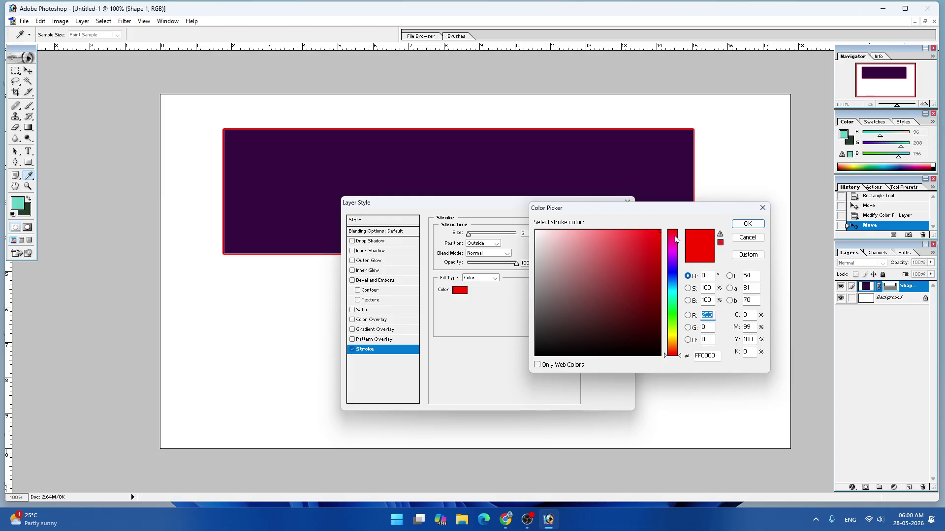
pyautogui.click(748, 224)
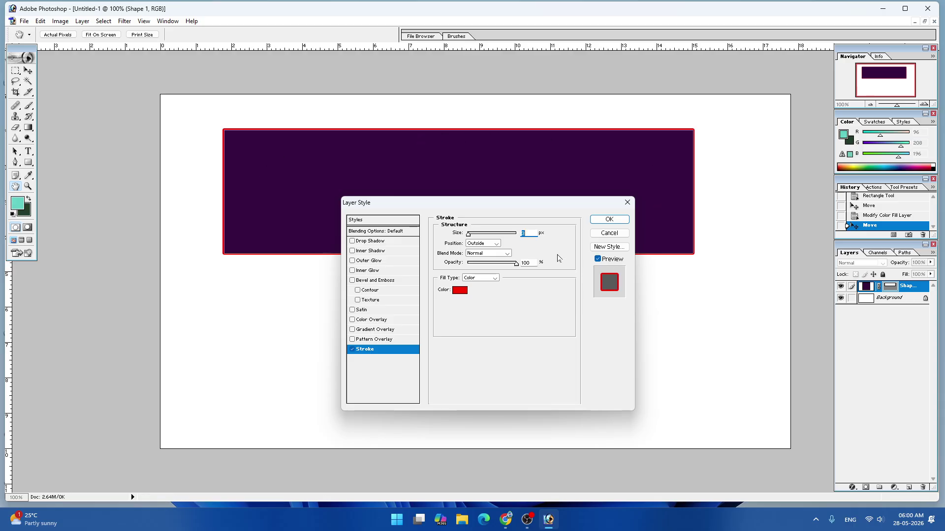
# - Try a 35 px outside stroke on the rectangle, then switch its position to Inside and reduce its size to 16 px
pyautogui.moveTo(469, 234)
pyautogui.mouseDown()
pyautogui.moveTo(478, 237)
pyautogui.moveTo(432, 304)
pyautogui.moveTo(434, 286)
pyautogui.mouseUp()
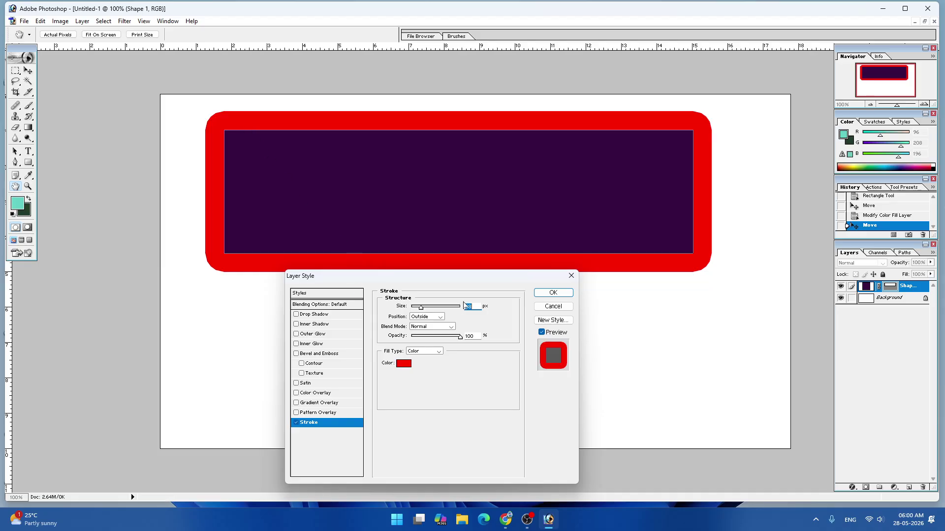
pyautogui.moveTo(418, 310); pyautogui.dragTo(421, 310)
pyautogui.click(426, 318)
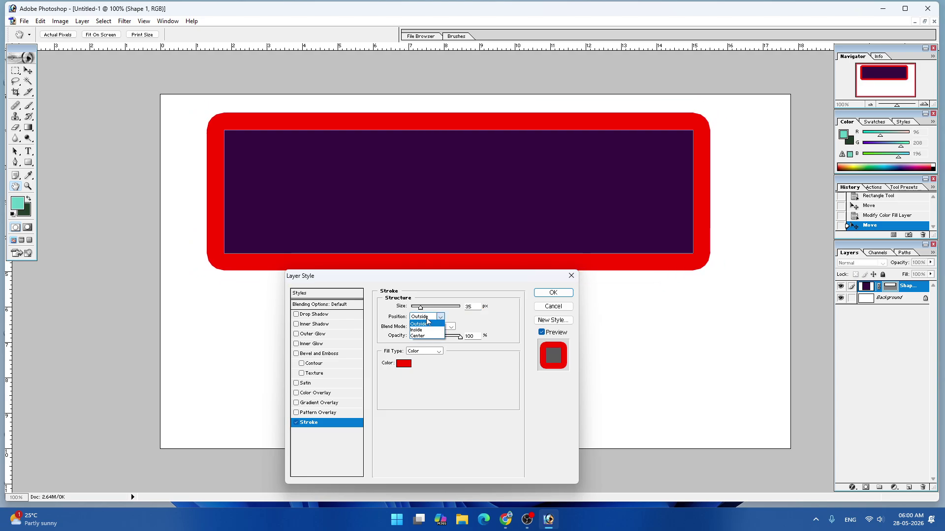
pyautogui.click(420, 331)
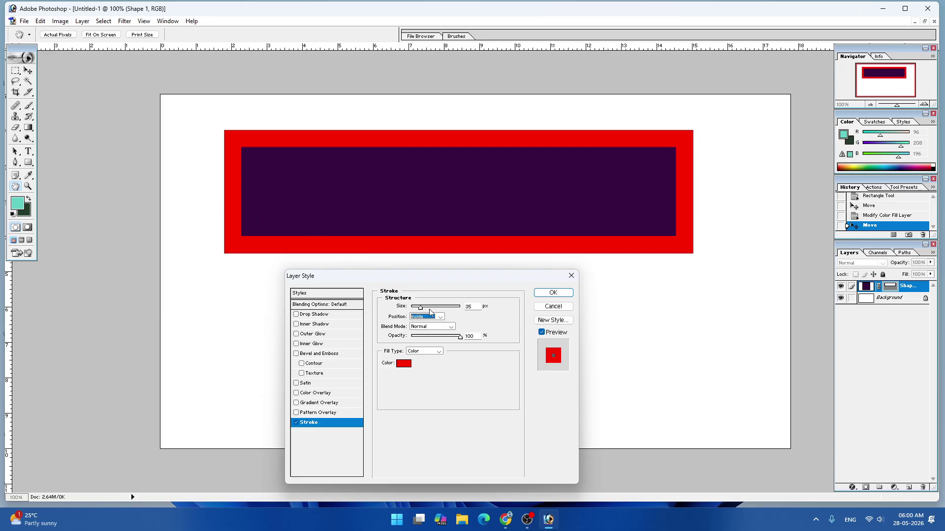
pyautogui.moveTo(420, 308)
pyautogui.mouseDown()
pyautogui.moveTo(431, 310)
pyautogui.moveTo(417, 309)
pyautogui.mouseUp()
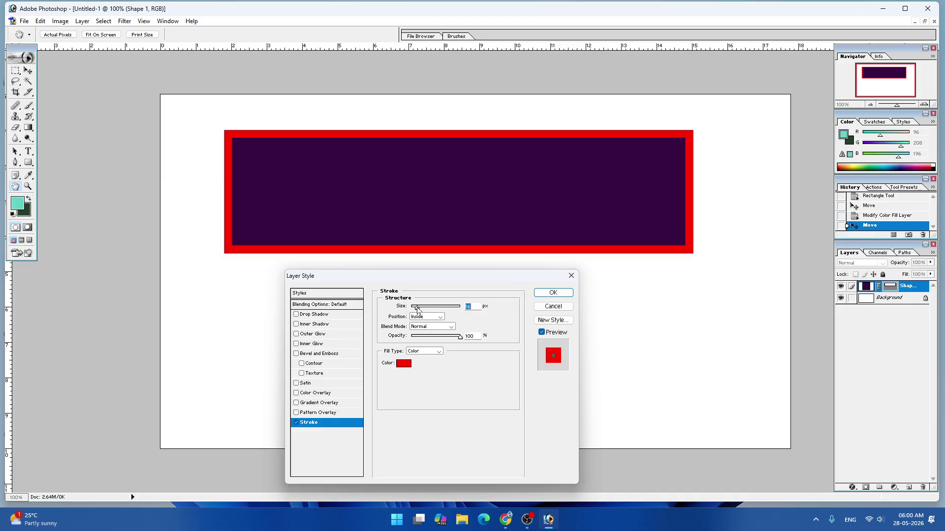
# - Set the stroke's position to Center and try a much wider stroke before returning its size to 16 px
pyautogui.click(441, 318)
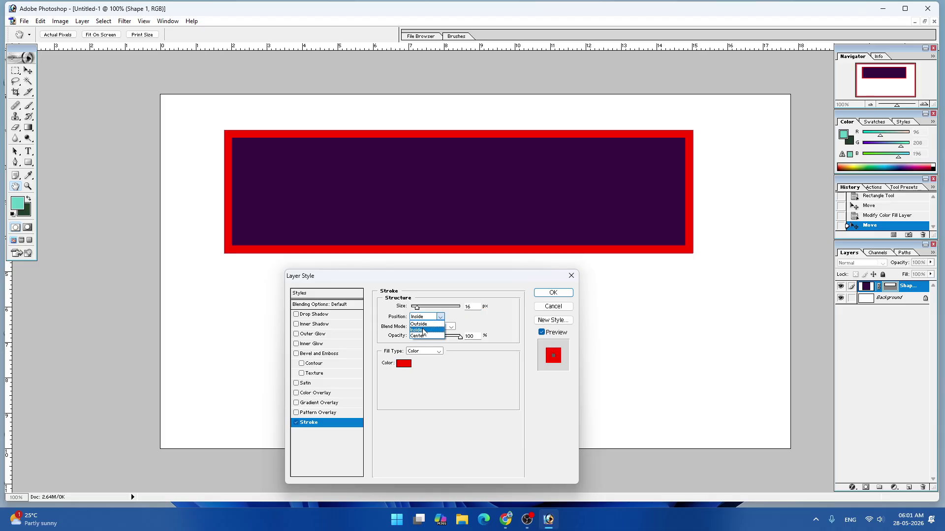
pyautogui.click(424, 331)
pyautogui.click(440, 317)
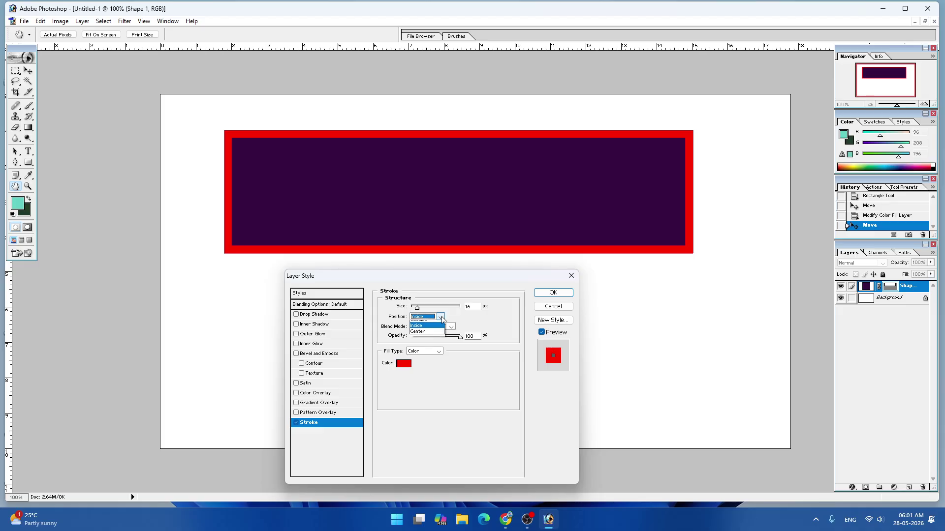
pyautogui.click(425, 335)
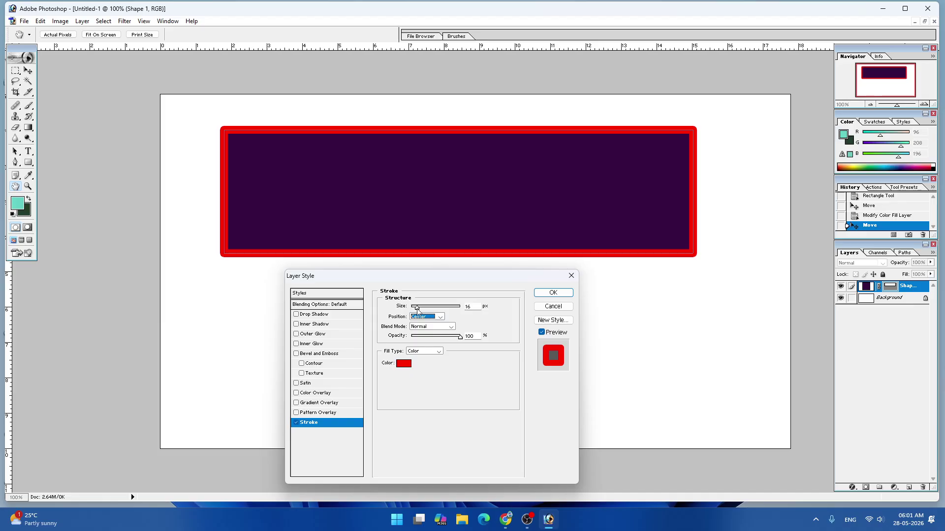
pyautogui.moveTo(417, 309); pyautogui.dragTo(427, 311)
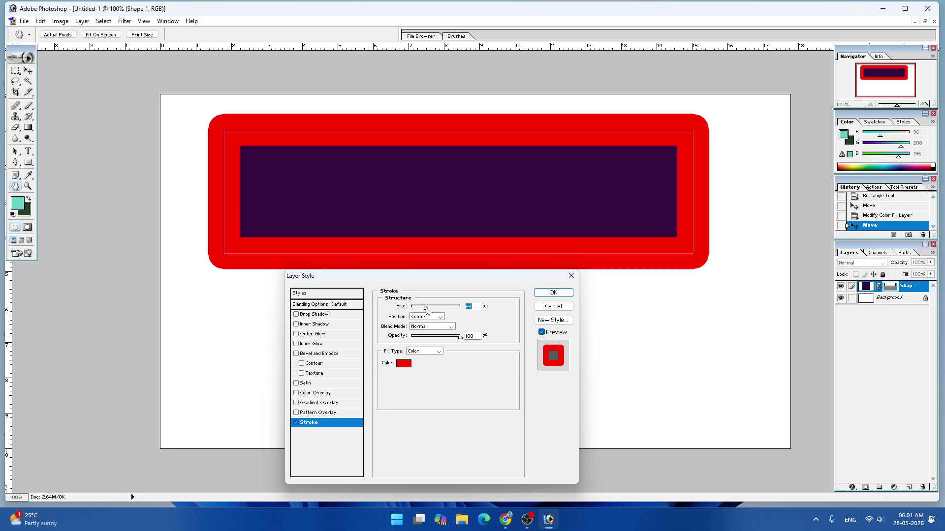
pyautogui.moveTo(426, 310); pyautogui.dragTo(418, 309)
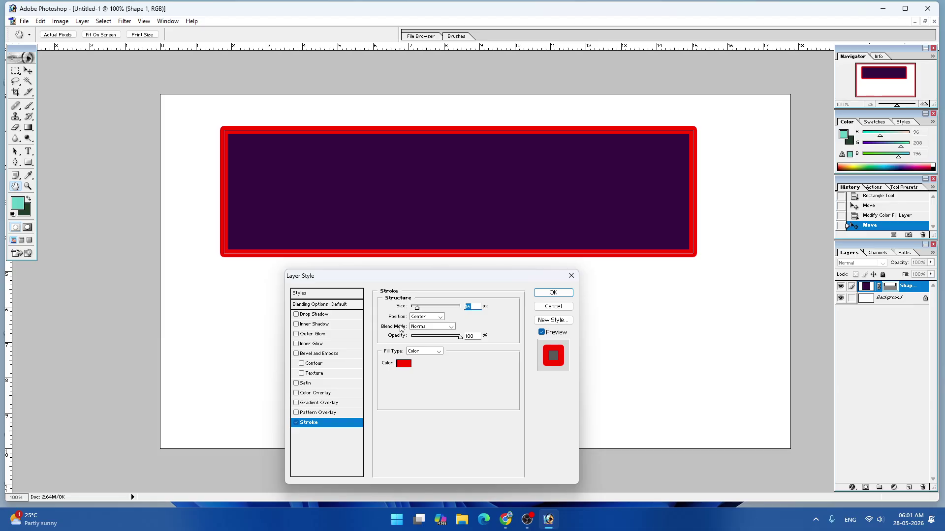
pyautogui.click(437, 353)
pyautogui.click(437, 353)
pyautogui.moveTo(460, 337)
pyautogui.mouseDown()
pyautogui.moveTo(428, 340)
pyautogui.moveTo(463, 342)
pyautogui.mouseUp()
pyautogui.click(451, 327)
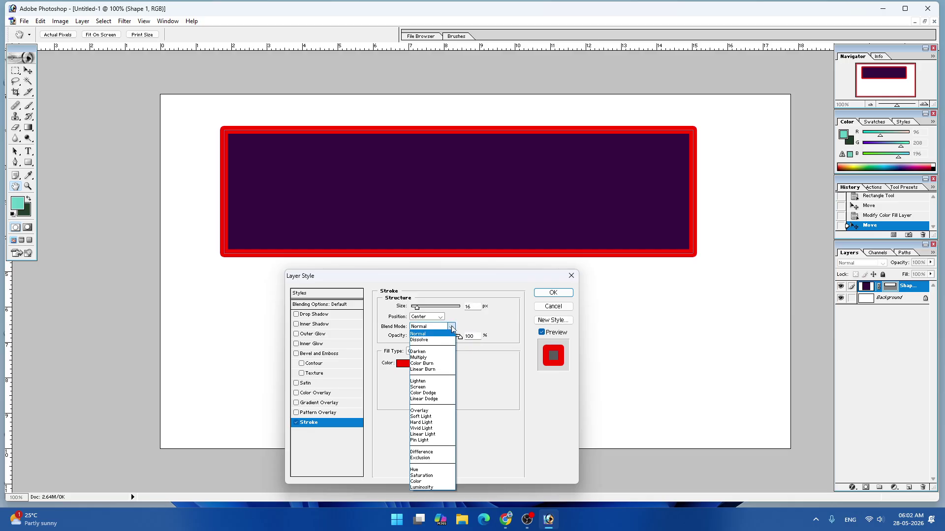
pyautogui.click(452, 328)
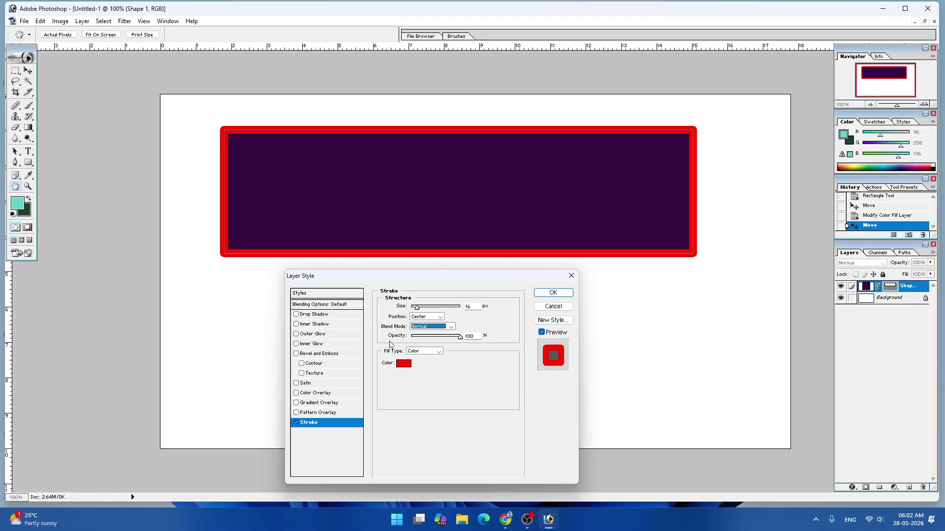
# - Change the stroke's fill type to Gradient and open its gradient for editing
pyautogui.click(439, 352)
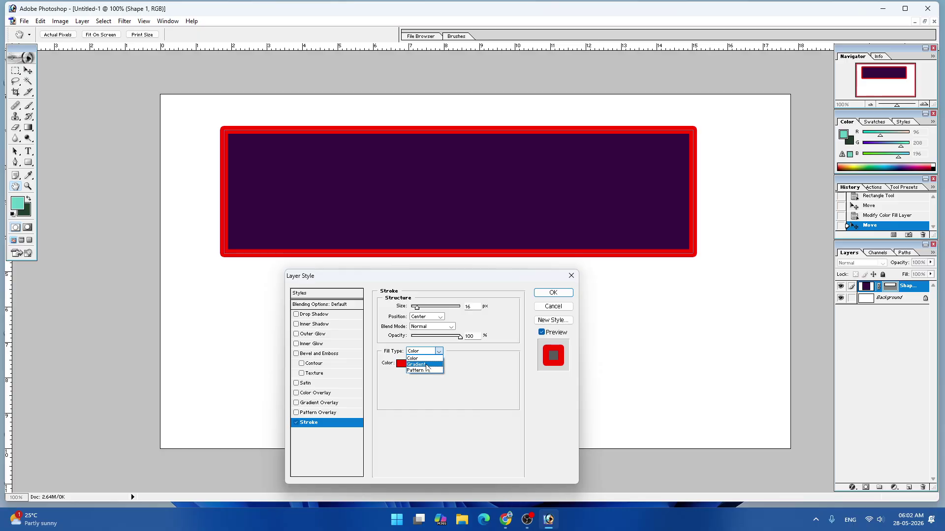
pyautogui.click(426, 366)
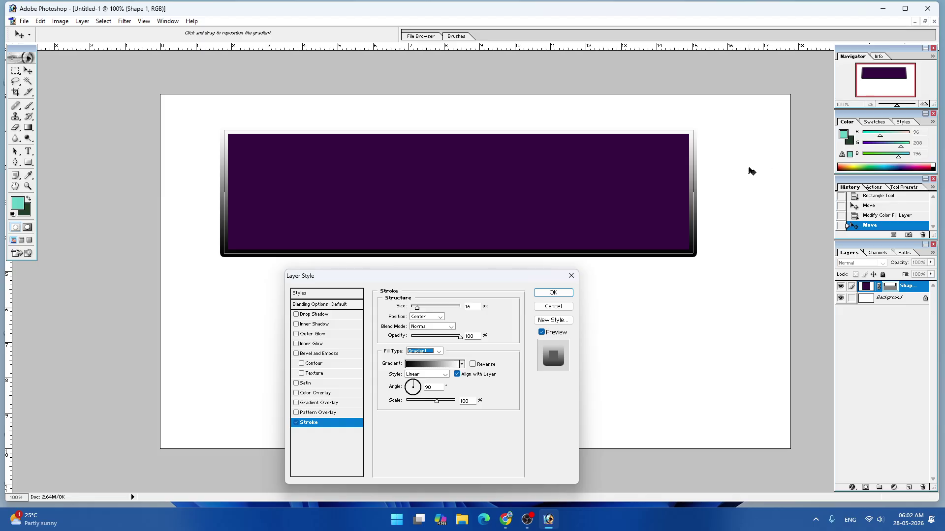
pyautogui.click(430, 366)
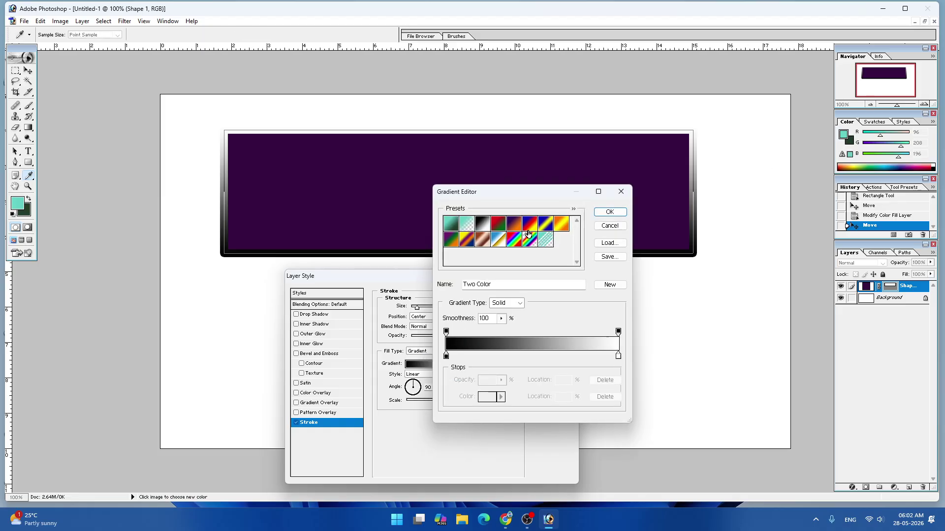
# - Try several gradient presets on the stroke, including Violet, Orange; Orange, Yellow, Orange; Chrome; and Foreground to Background
pyautogui.click(512, 226)
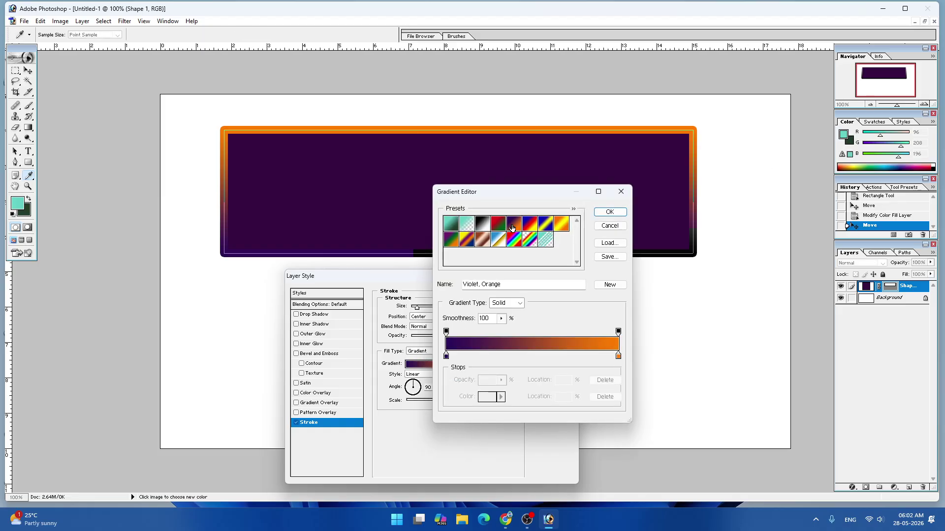
pyautogui.click(546, 226)
pyautogui.click(560, 225)
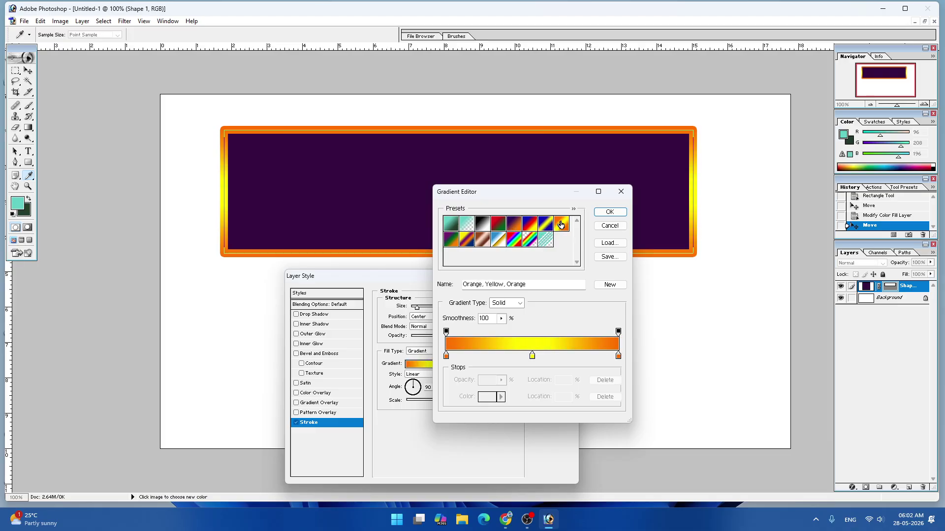
pyautogui.click(531, 241)
pyautogui.click(527, 226)
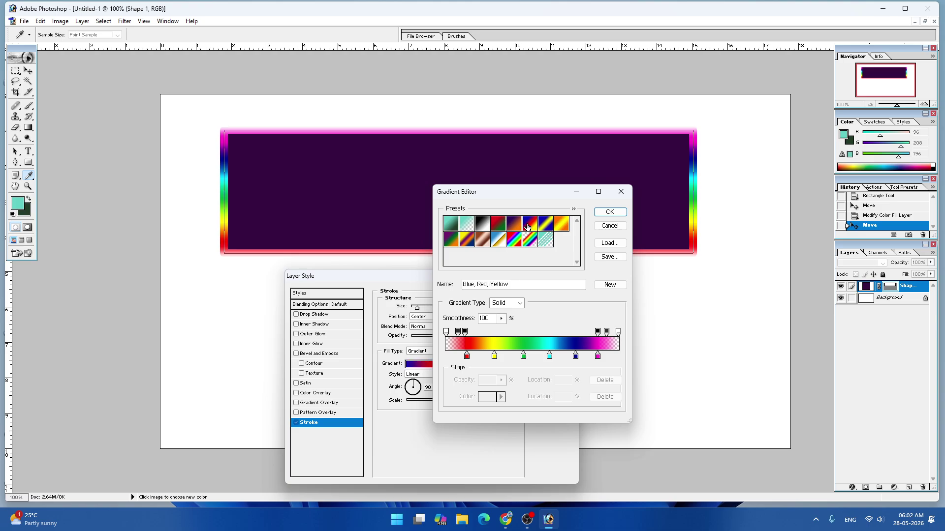
pyautogui.click(512, 228)
pyautogui.click(498, 239)
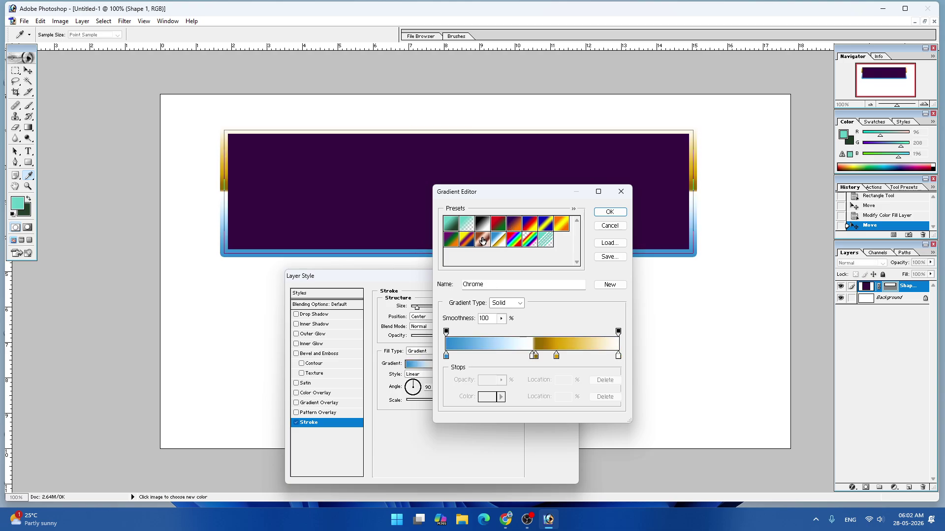
pyautogui.click(467, 239)
pyautogui.click(454, 225)
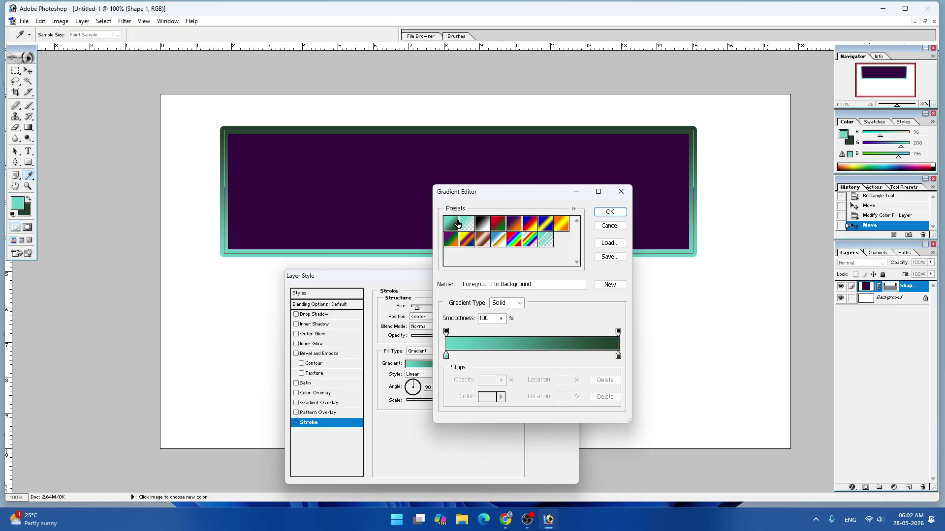
# - Compare presets such as Spectrum, Red, Green and Blue, Red, Yellow on the stroke, and settle on Transparent Rainbow
pyautogui.click(514, 242)
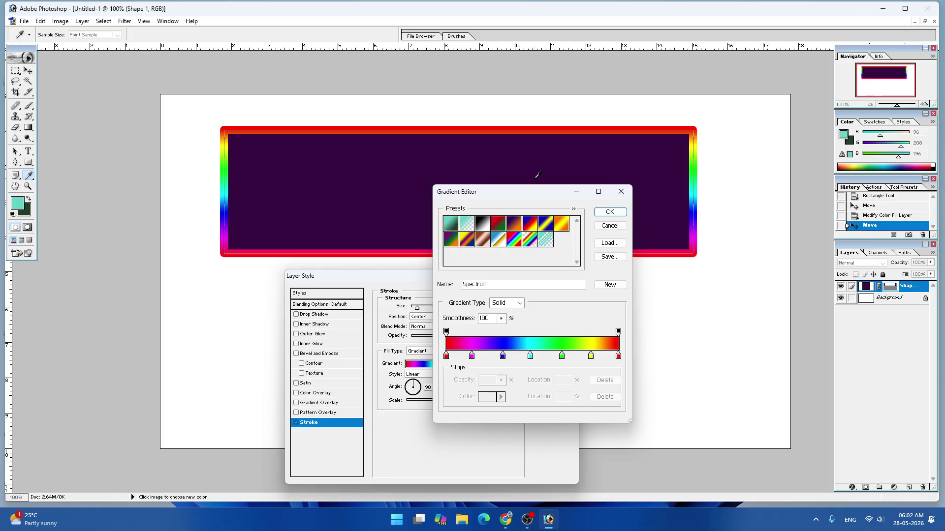
pyautogui.click(498, 224)
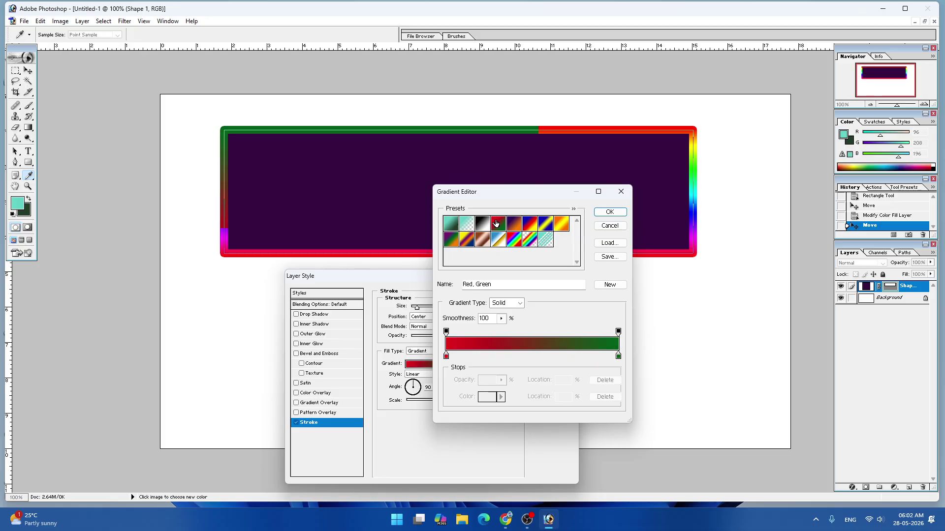
pyautogui.click(529, 241)
pyautogui.click(530, 225)
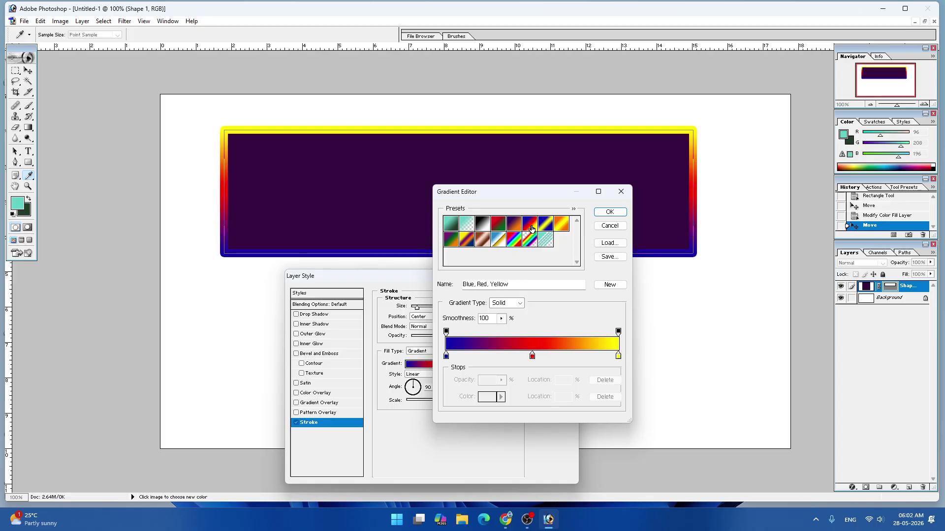
pyautogui.click(545, 225)
pyautogui.click(561, 225)
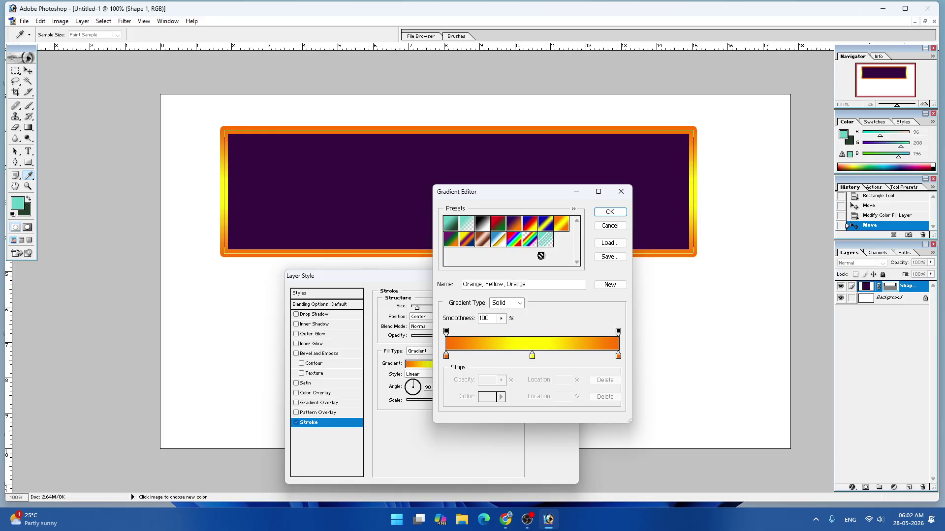
pyautogui.click(531, 243)
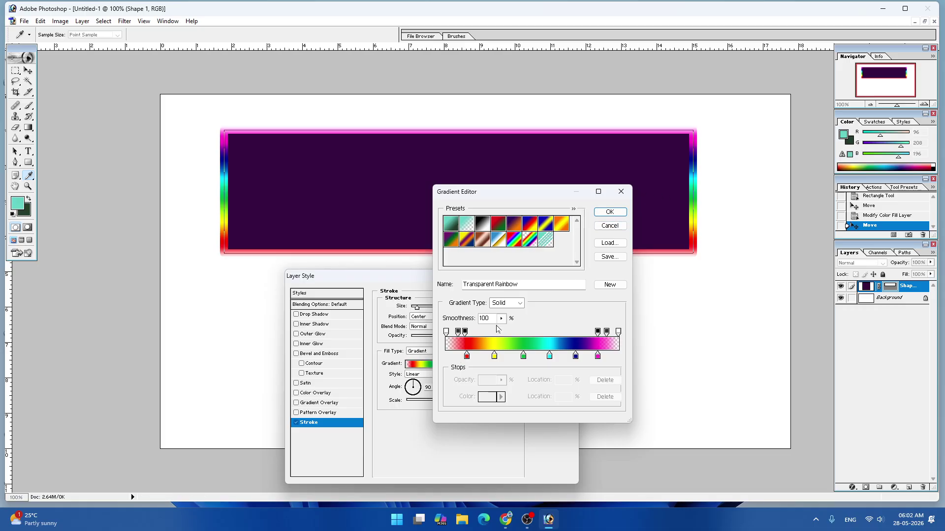
# - Shift an opacity stop inward and reduce the gradient's color stops to red and green, moving the green stop to about 86%
pyautogui.moveTo(464, 333); pyautogui.dragTo(505, 380)
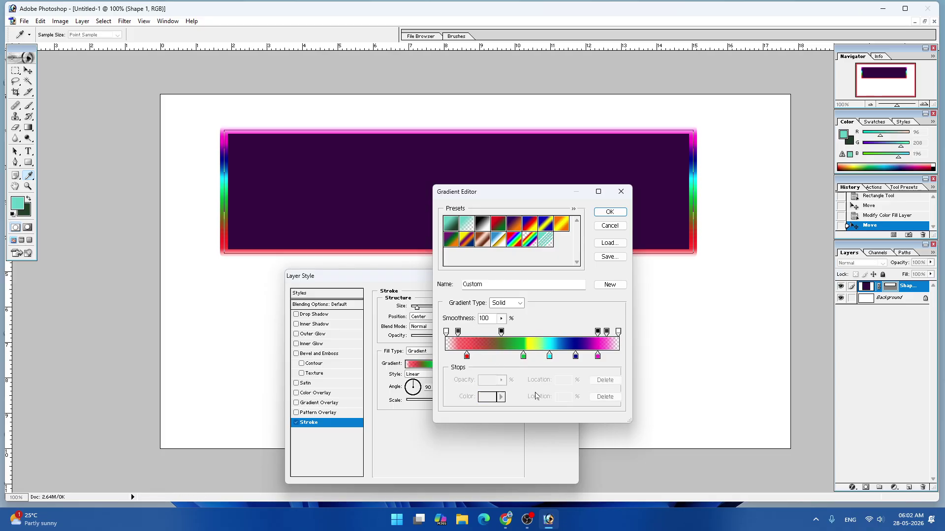
pyautogui.moveTo(549, 357)
pyautogui.mouseDown()
pyautogui.moveTo(582, 364)
pyautogui.moveTo(580, 384)
pyautogui.moveTo(591, 369)
pyautogui.mouseUp()
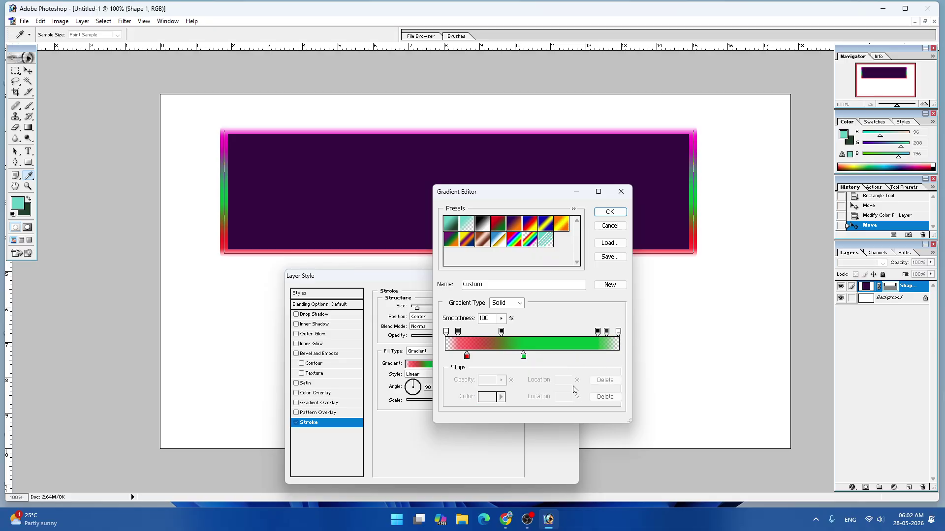
pyautogui.moveTo(523, 357); pyautogui.dragTo(593, 361)
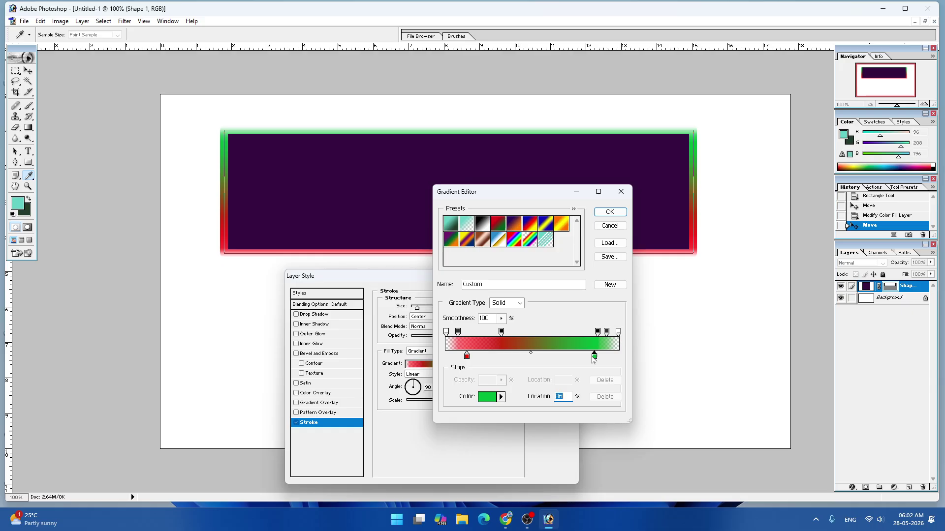
# - Add three color stops between the gradient's red and green stops, the first two at 30% and 52%
pyautogui.click(499, 358)
pyautogui.click(535, 358)
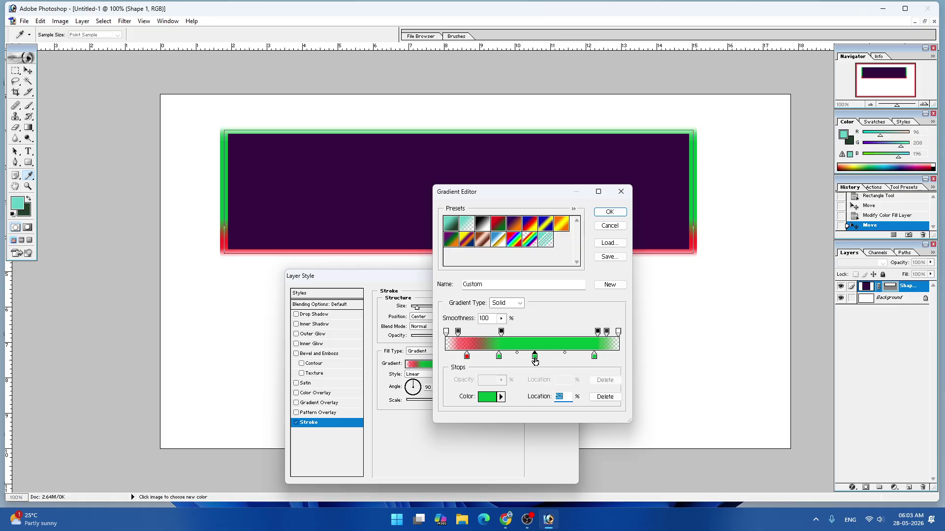
pyautogui.click(558, 358)
# - Recolor the gradient's color stop at 30% to a purer green, 01B41A
pyautogui.click(500, 358)
pyautogui.click(495, 396)
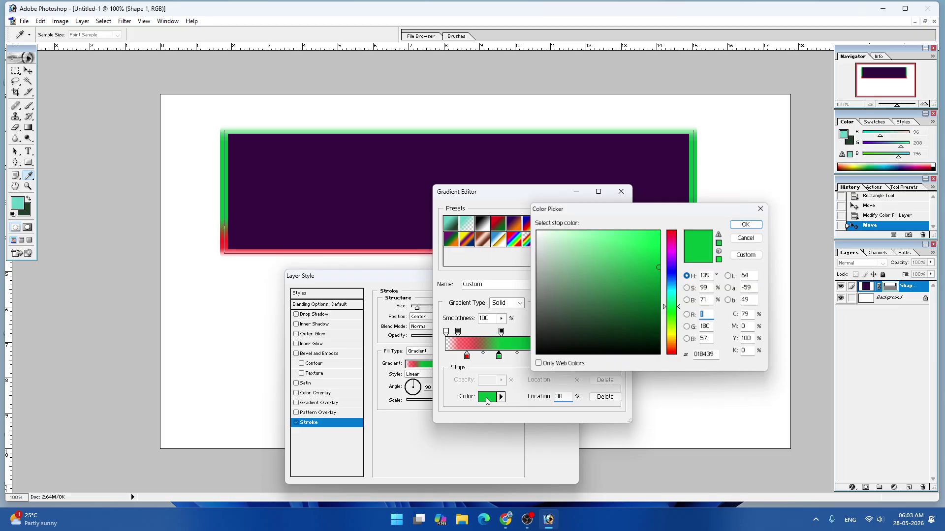
pyautogui.click(672, 339)
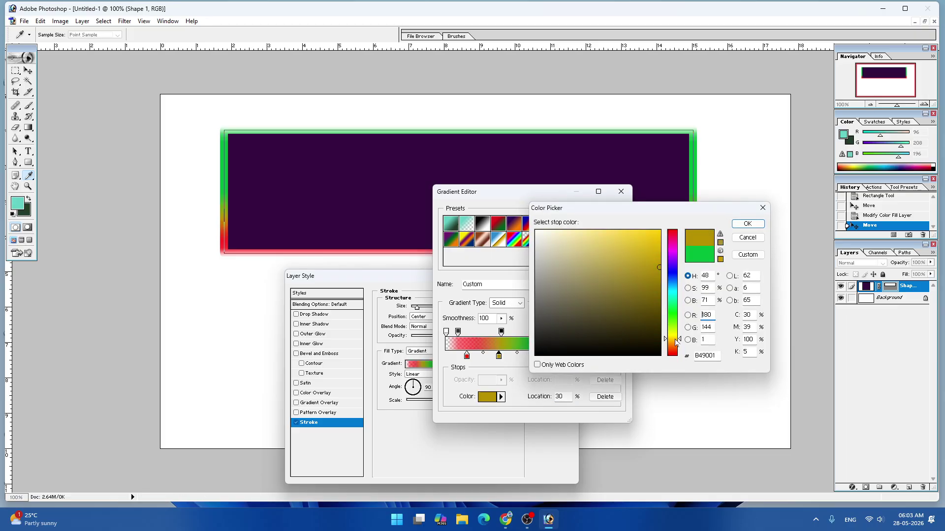
pyautogui.click(673, 310)
pyautogui.click(747, 223)
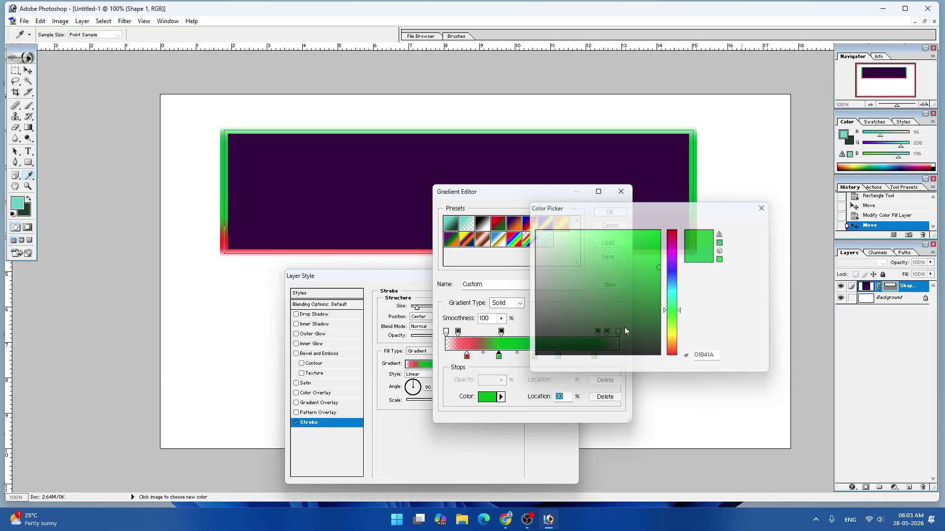
# - Recolor the gradient's color stop at 52% to dark crimson
pyautogui.click(536, 357)
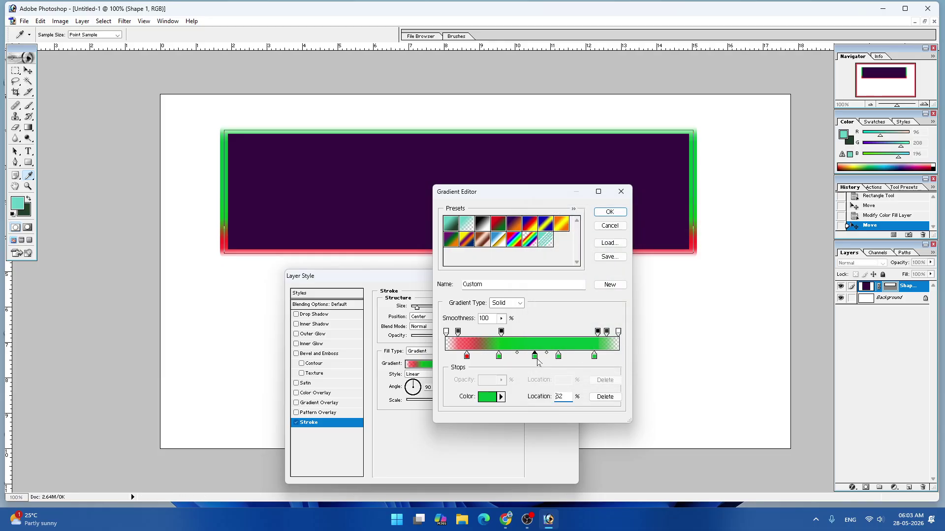
pyautogui.click(493, 403)
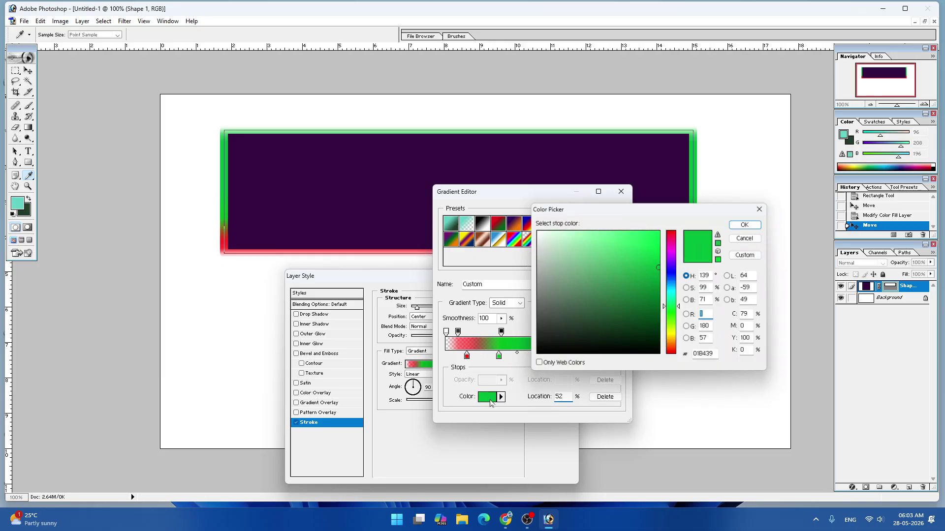
pyautogui.click(676, 239)
pyautogui.click(747, 224)
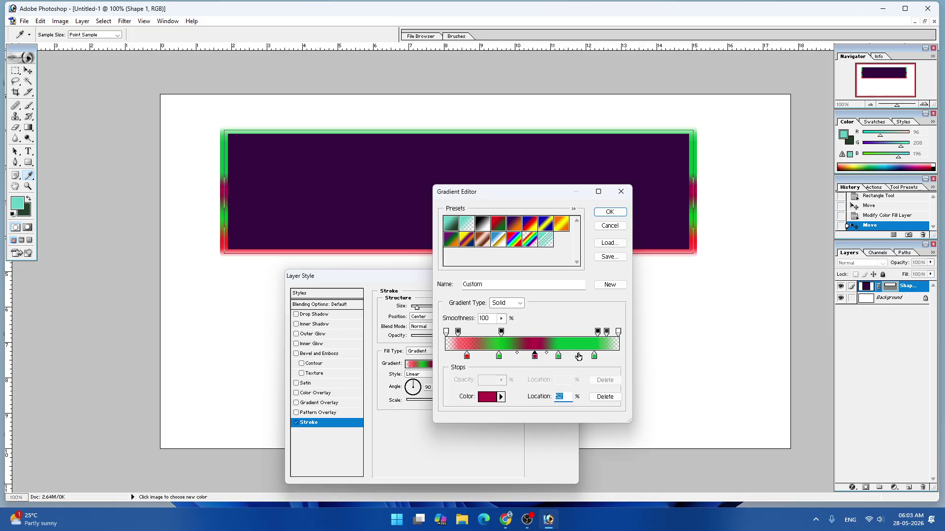
# - Add a color stop at 77% in yellow-olive B2B401 and accept the custom gradient for the stroke
pyautogui.click(579, 355)
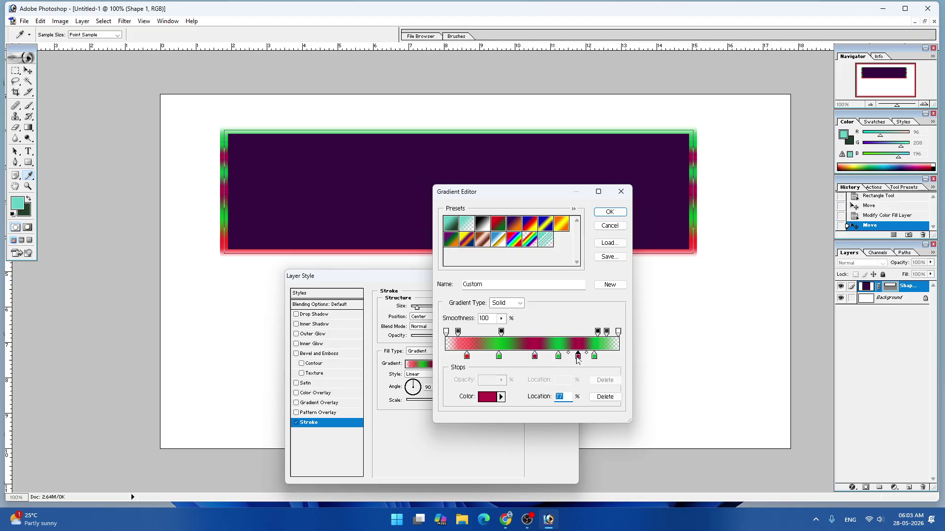
pyautogui.click(492, 396)
pyautogui.click(667, 337)
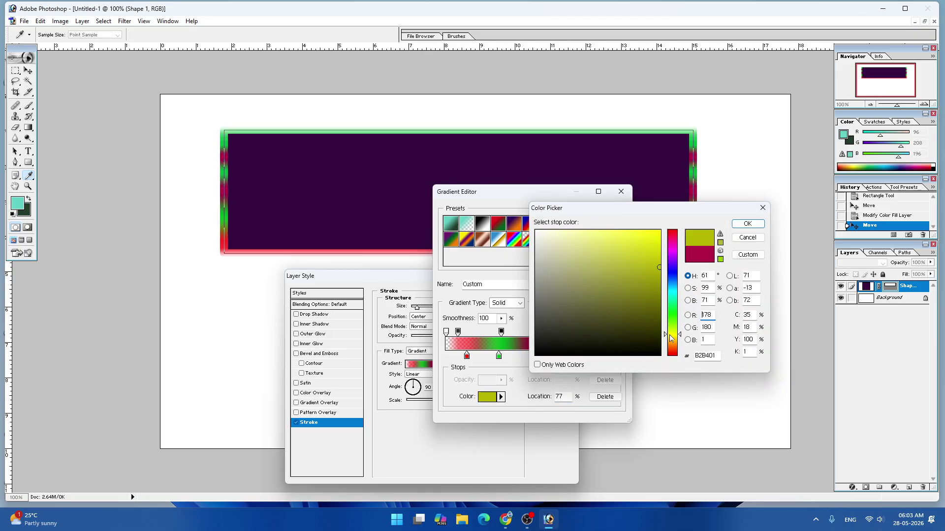
pyautogui.click(758, 222)
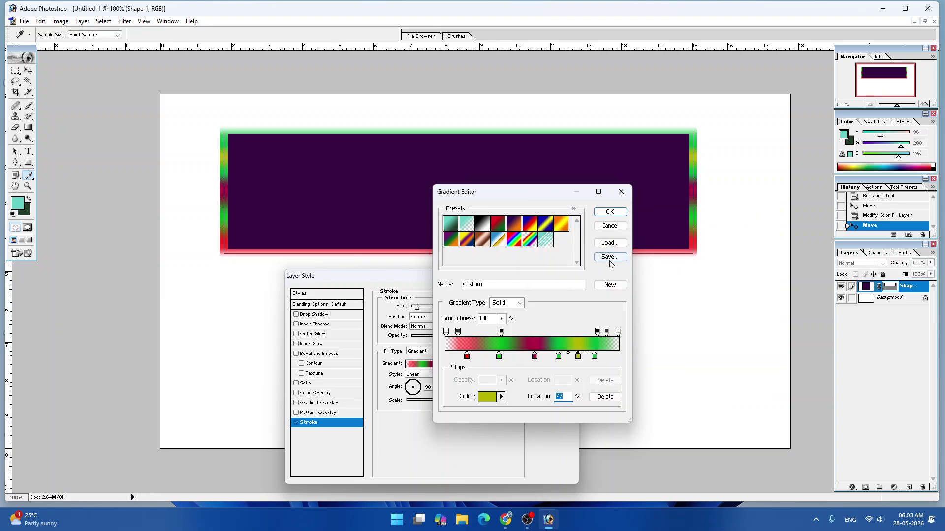
pyautogui.click(609, 213)
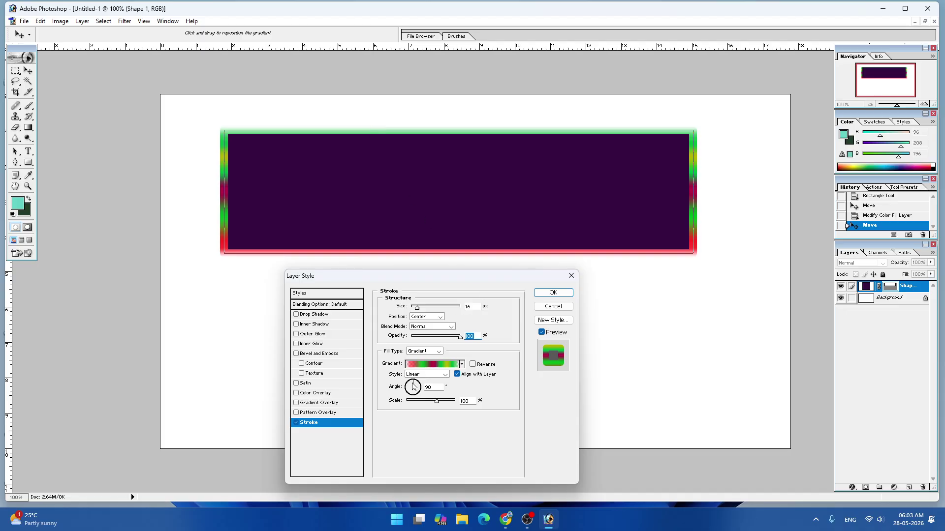
# - Tilt the stroke gradient's angle slightly away from vertical and apply the Transparent Rainbow preset
pyautogui.moveTo(410, 386); pyautogui.dragTo(412, 381)
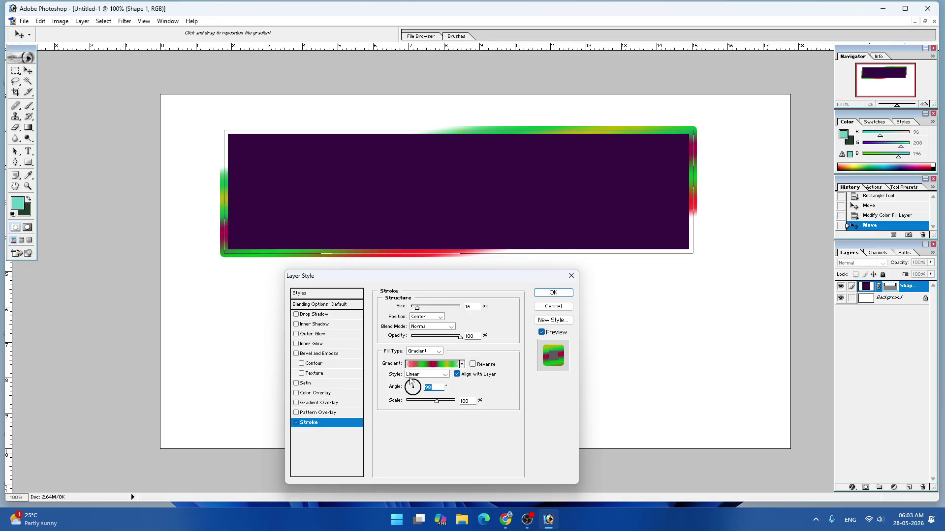
pyautogui.click(462, 365)
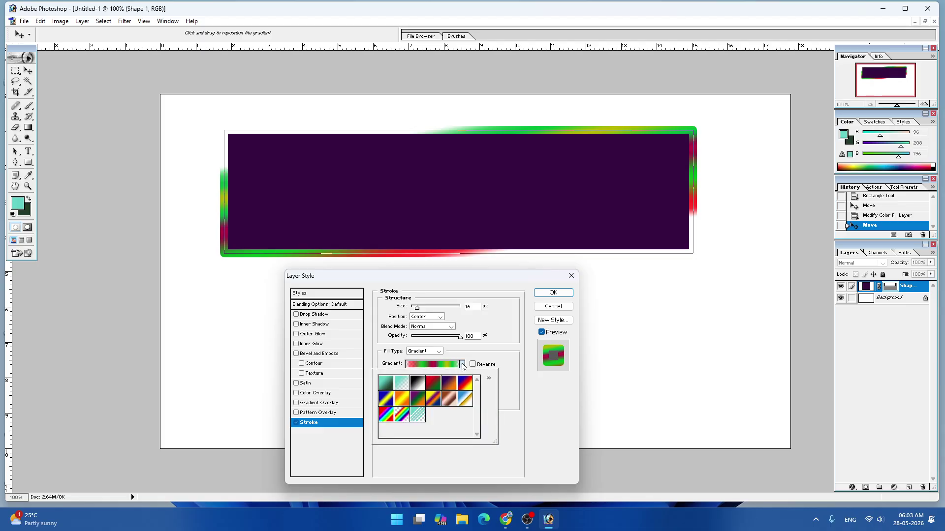
pyautogui.click(401, 415)
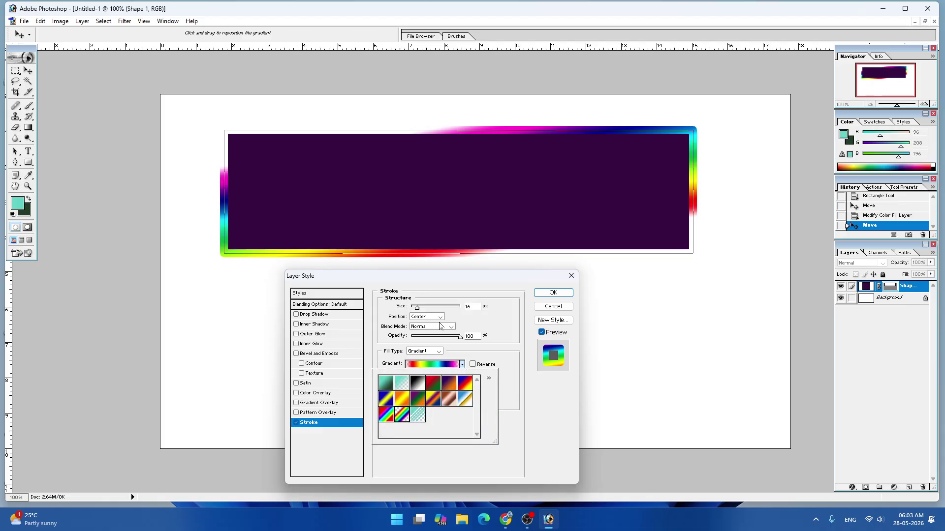
pyautogui.click(500, 347)
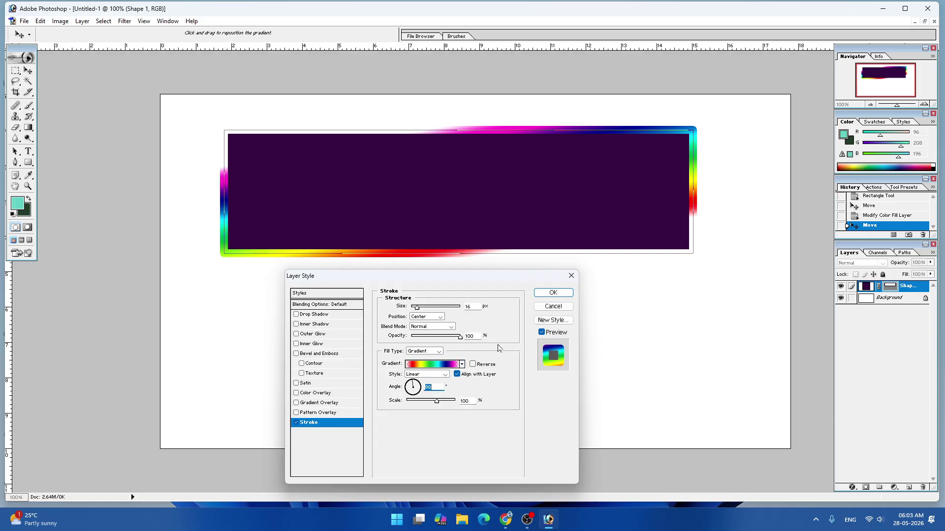
# - Change the stroke gradient to the Noise type with 95% roughness and accept it
pyautogui.click(439, 367)
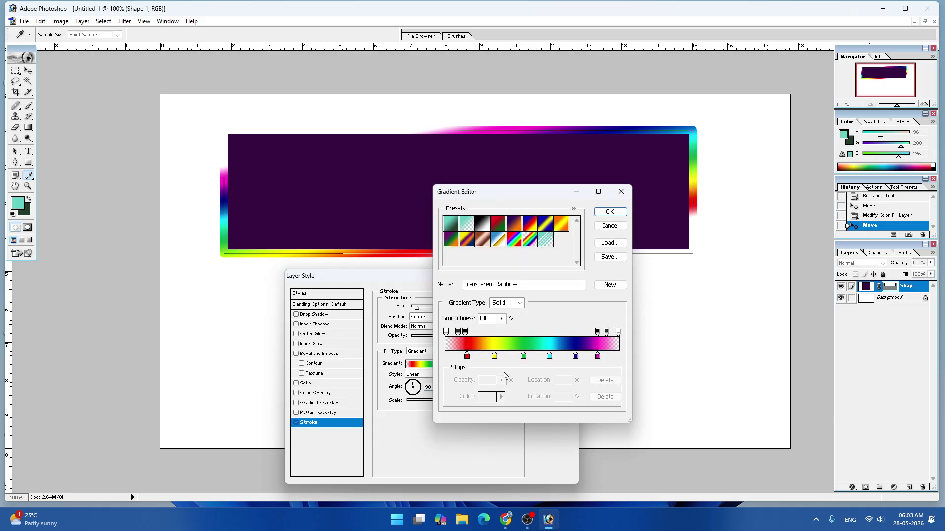
pyautogui.click(515, 305)
pyautogui.click(499, 320)
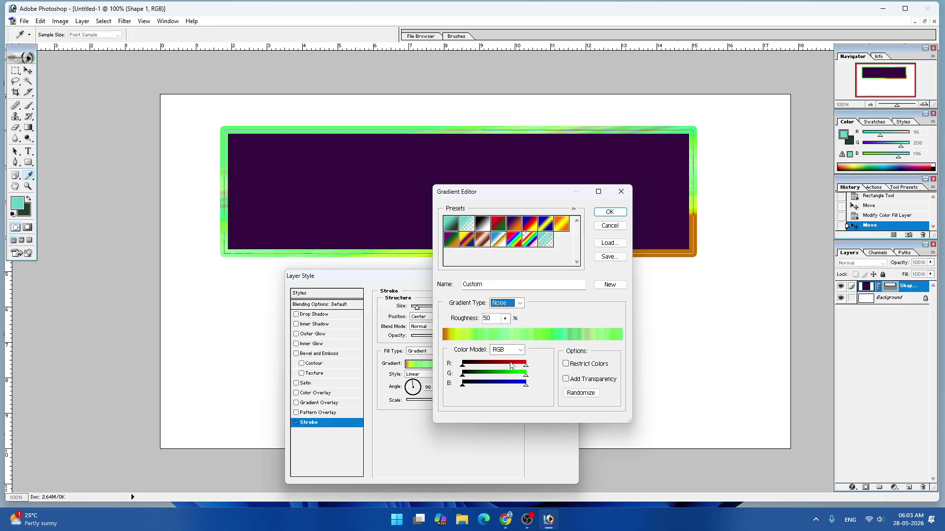
pyautogui.moveTo(505, 318)
pyautogui.mouseDown()
pyautogui.moveTo(508, 333)
pyautogui.moveTo(530, 333)
pyautogui.mouseUp()
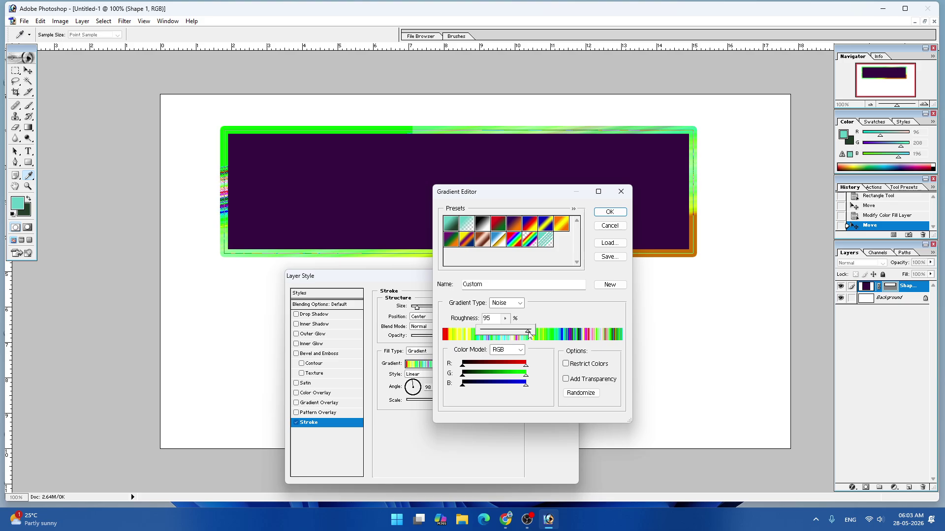
pyautogui.click(609, 212)
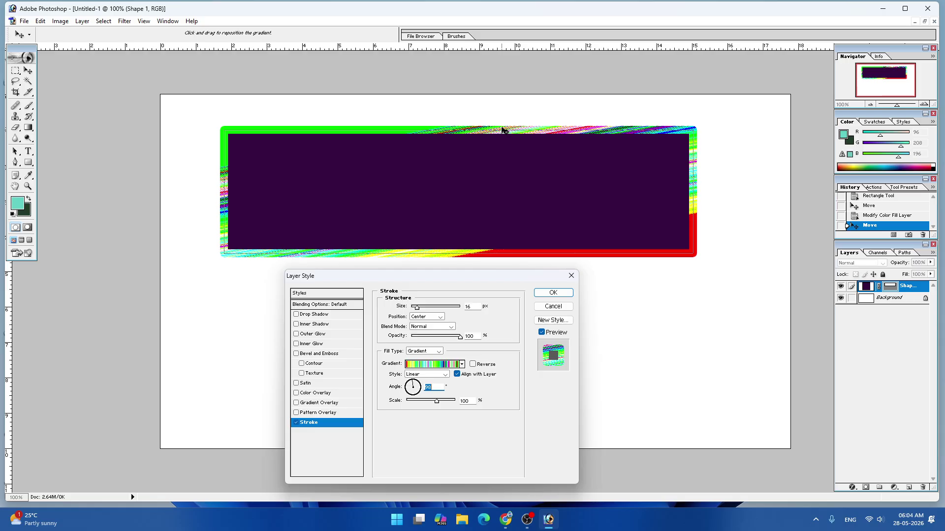
# - Switch the stroke gradient back to the Solid type and apply the Orange, Yellow, Orange preset
pyautogui.click(462, 365)
pyautogui.click(456, 365)
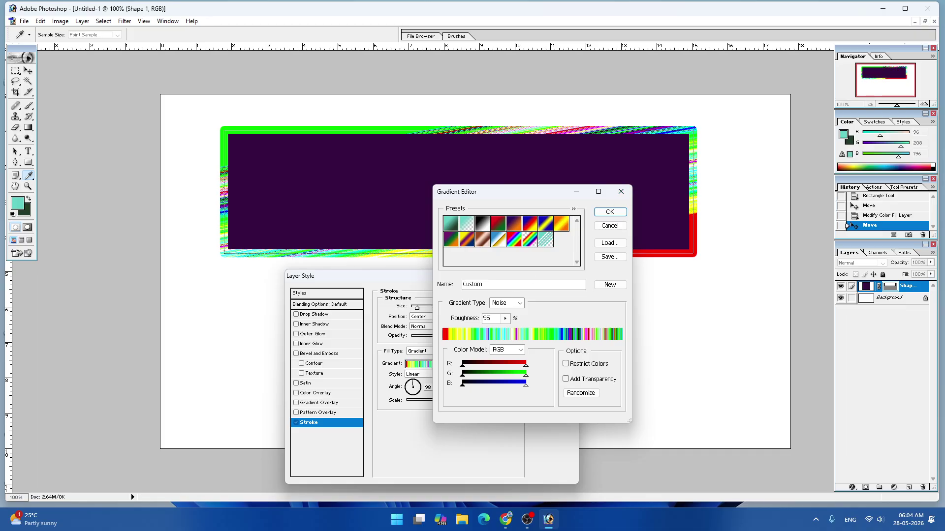
pyautogui.click(516, 303)
pyautogui.click(517, 304)
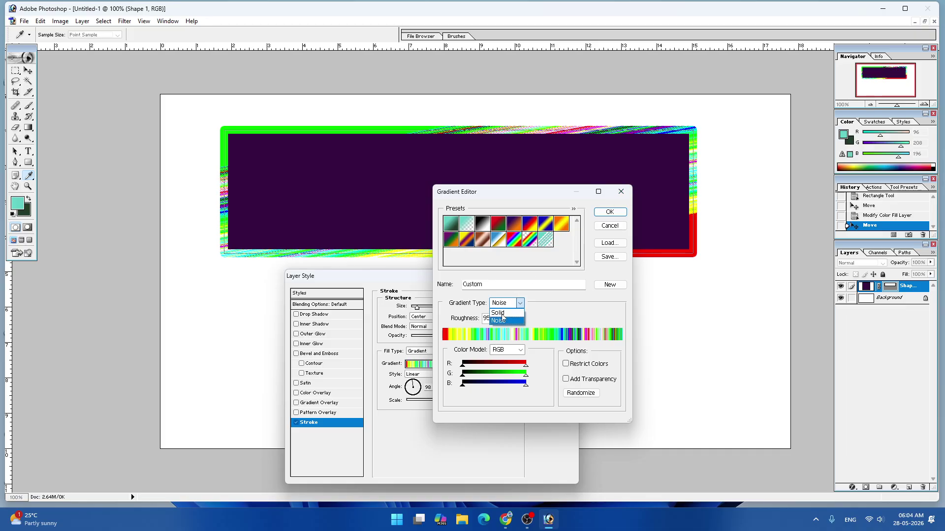
pyautogui.click(503, 310)
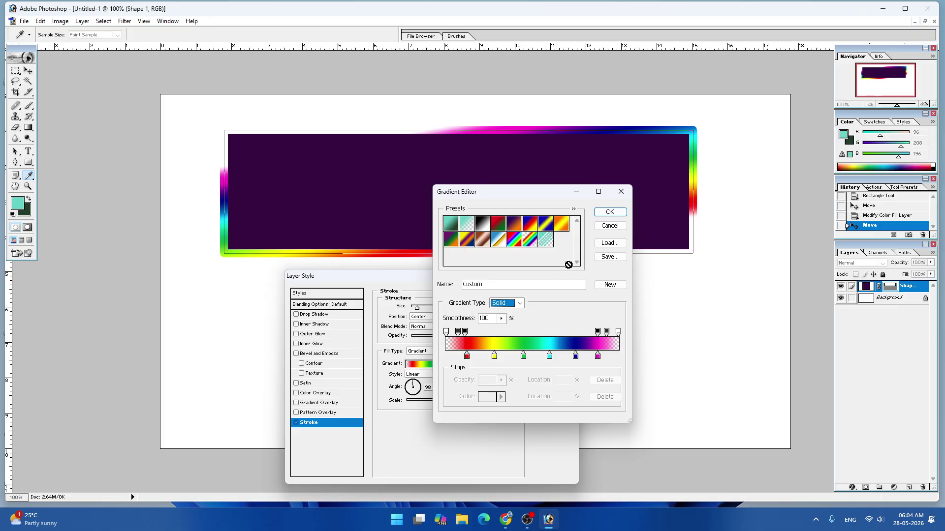
pyautogui.click(562, 229)
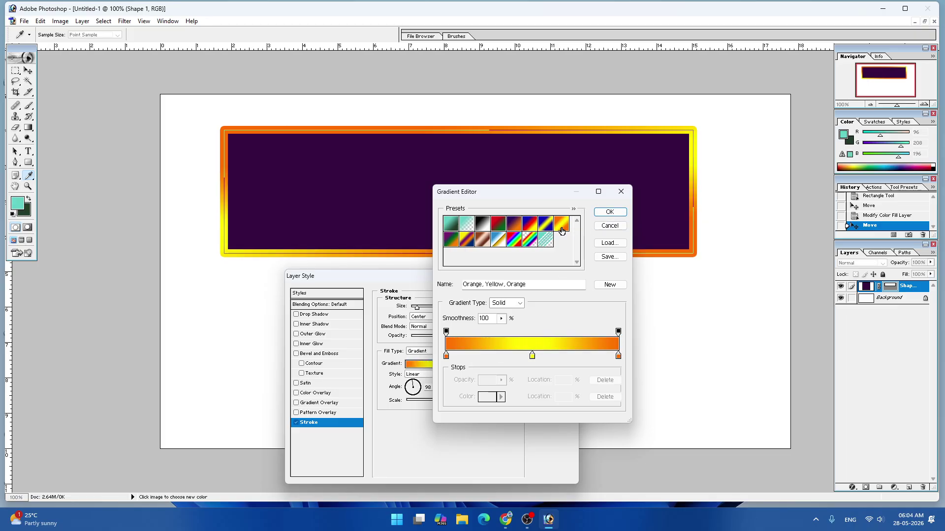
# - Add a color stop at 26% between the orange and yellow stops and color it pink, D06080
pyautogui.click(491, 355)
pyautogui.click(482, 400)
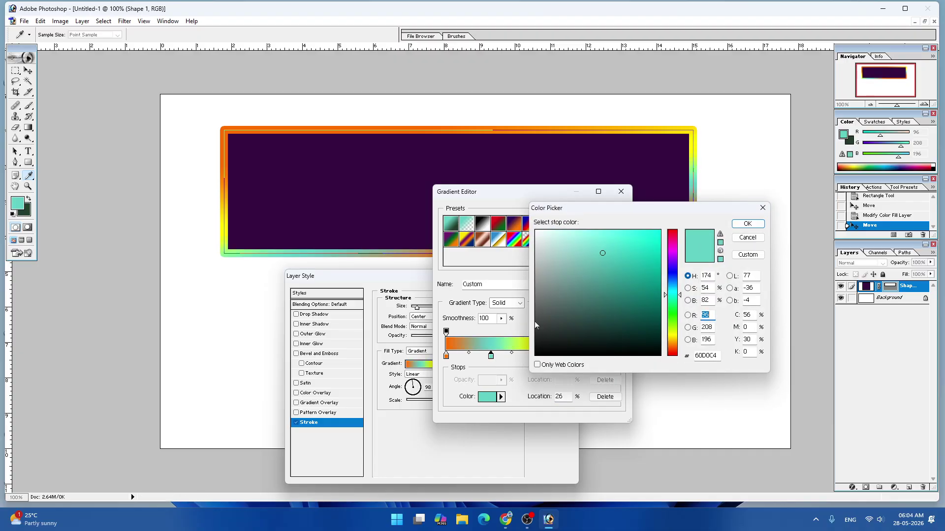
pyautogui.click(672, 237)
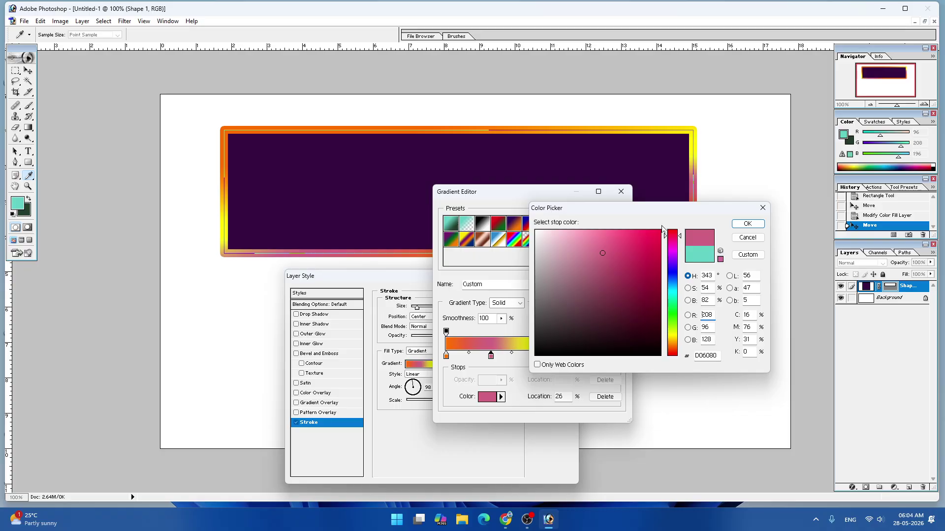
pyautogui.click(747, 224)
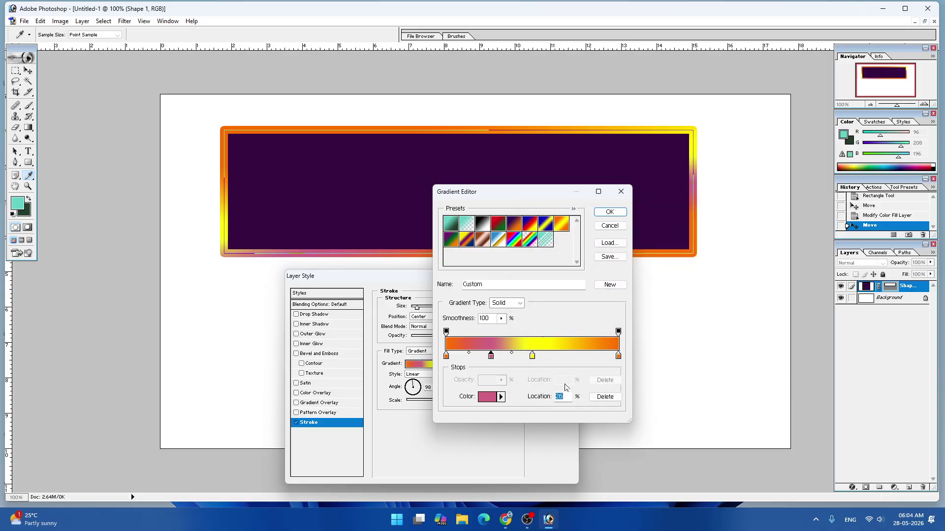
# - Add a color stop at 82% between the yellow and right orange stops and color it green, 60D06D
pyautogui.click(587, 355)
pyautogui.click(486, 397)
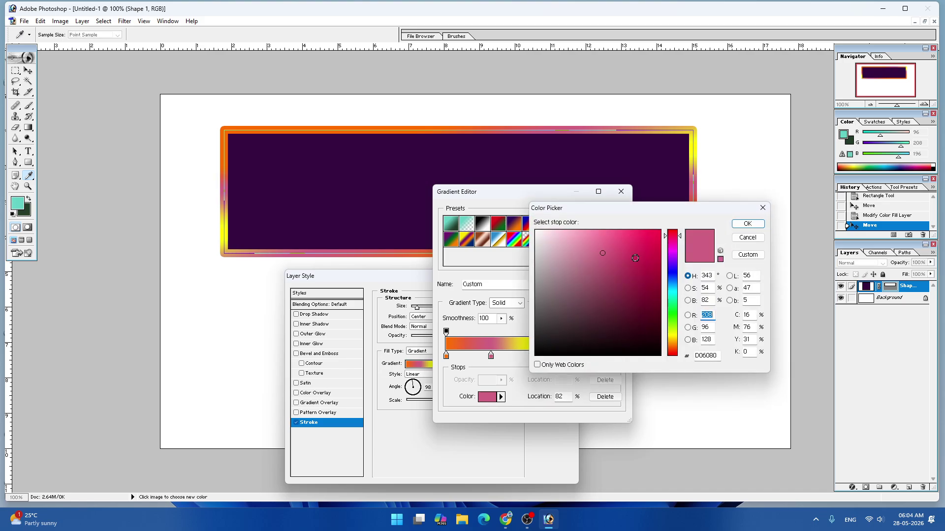
pyautogui.click(670, 311)
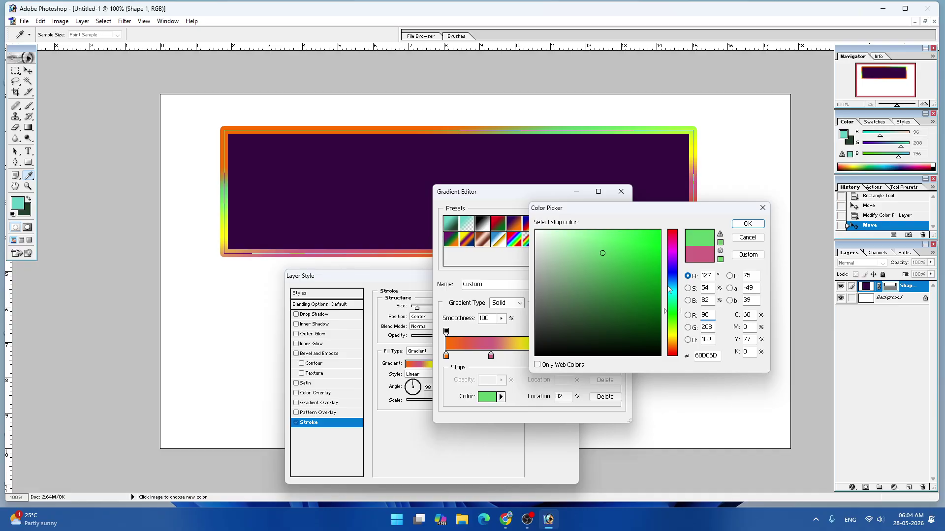
pyautogui.click(756, 224)
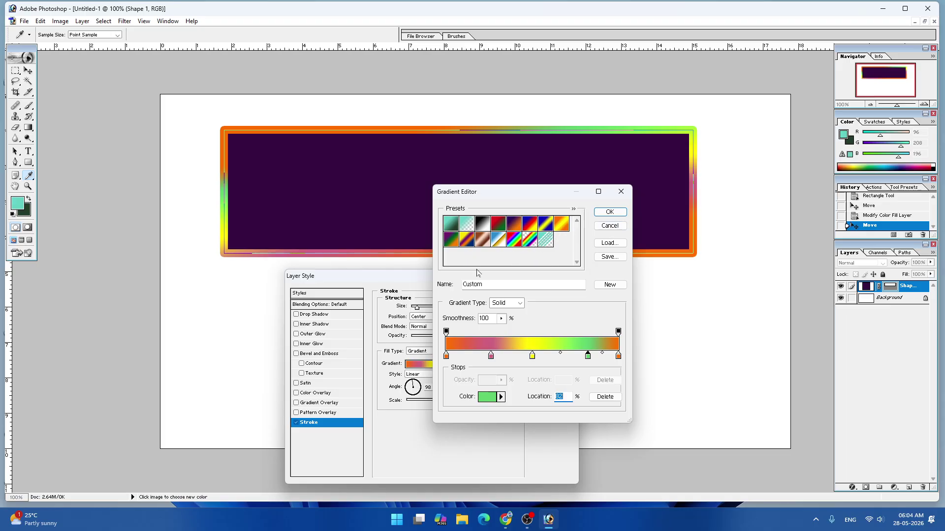
# - Load the Special Effects gradient file into the gradient presets
pyautogui.click(610, 243)
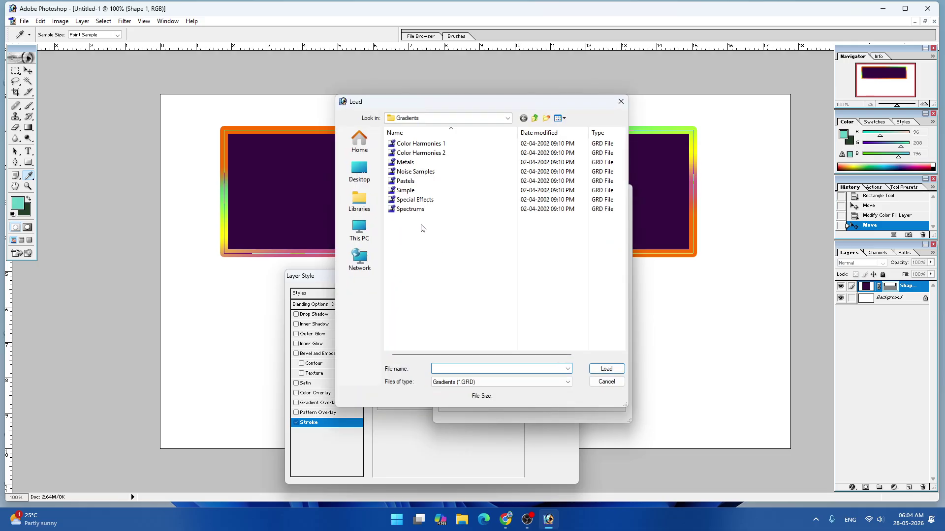
pyautogui.click(415, 200)
pyautogui.click(601, 373)
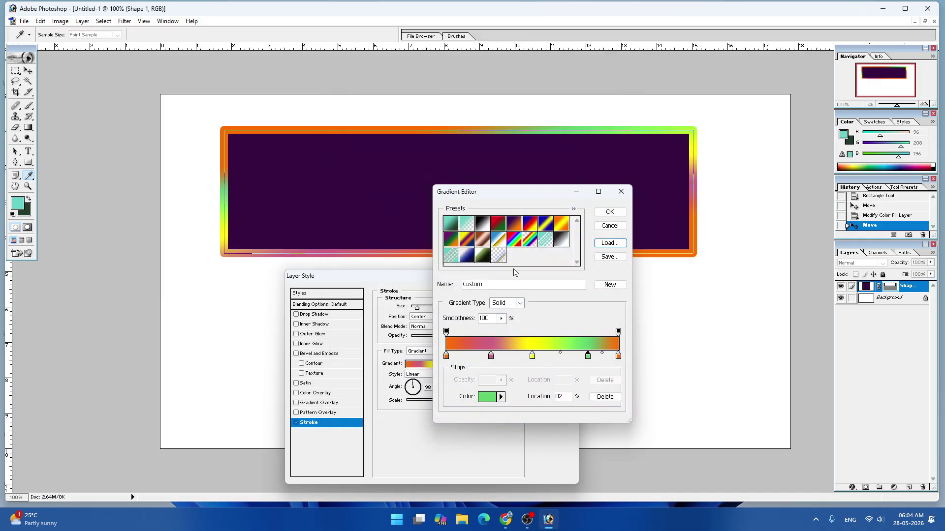
# - Try presets such as Yellow, Violet, Orange, Blue and Chrome on the stroke, then accept the Spectrum gradient
pyautogui.click(468, 256)
pyautogui.click(468, 240)
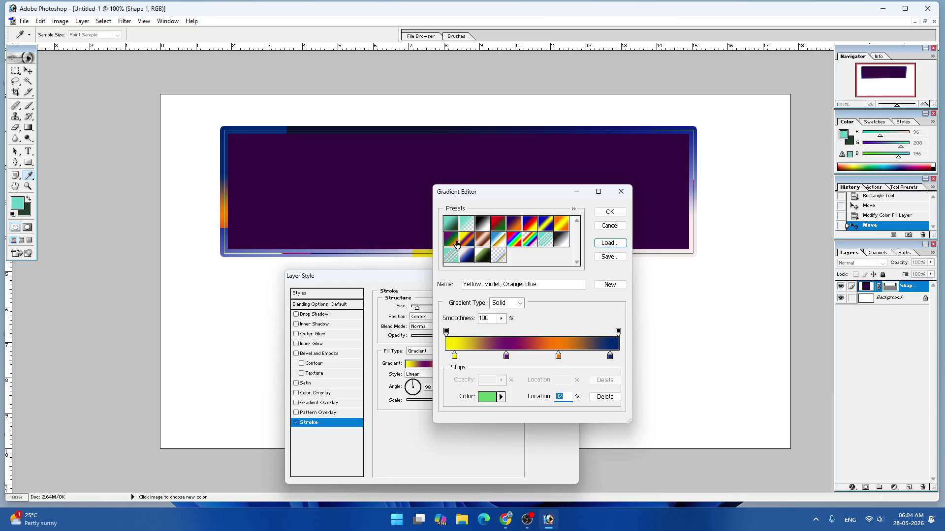
pyautogui.click(452, 239)
pyautogui.click(469, 239)
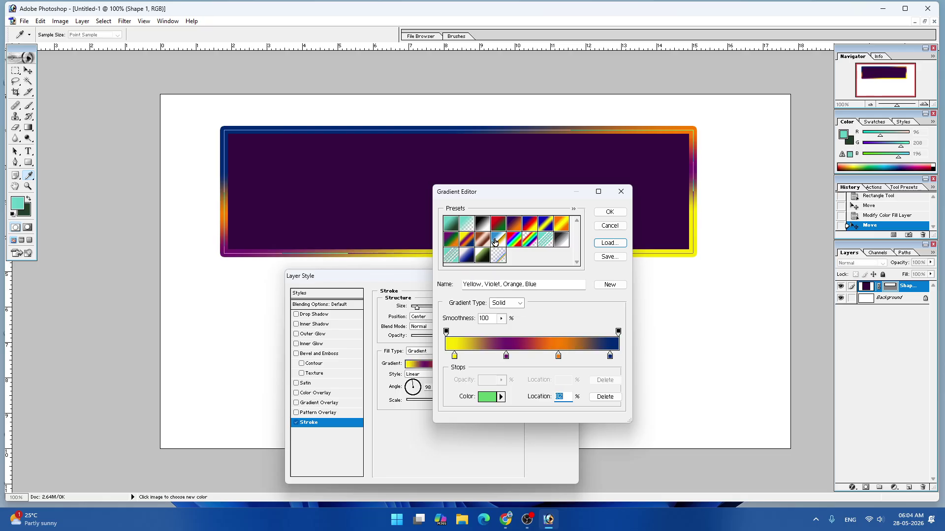
pyautogui.click(490, 243)
pyautogui.click(500, 242)
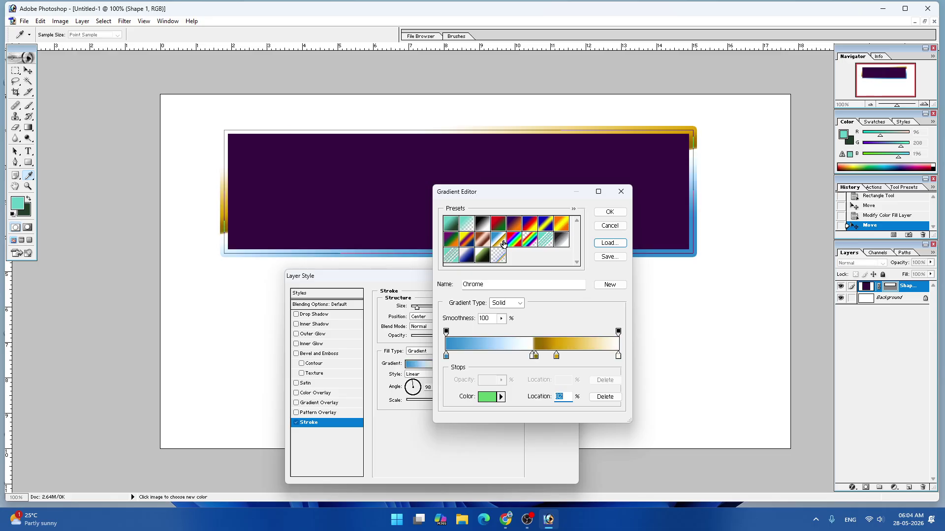
pyautogui.click(516, 241)
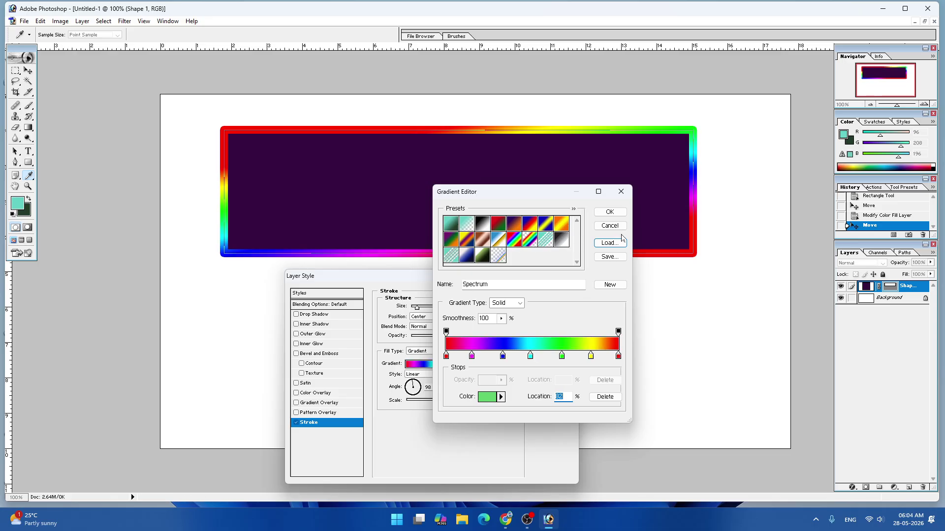
pyautogui.click(610, 212)
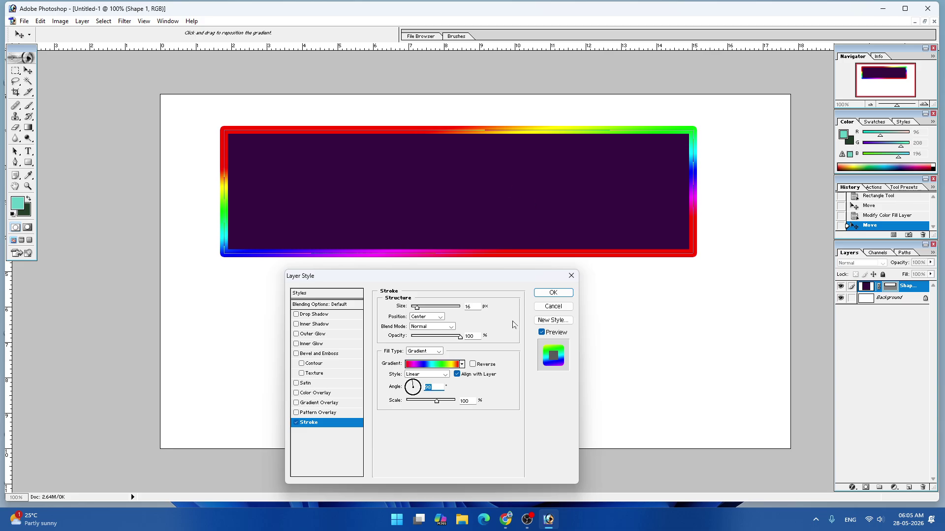
# - Apply the Spectrum gradient stroke to the rectangle and move the rectangle slightly down and to the right
pyautogui.click(552, 293)
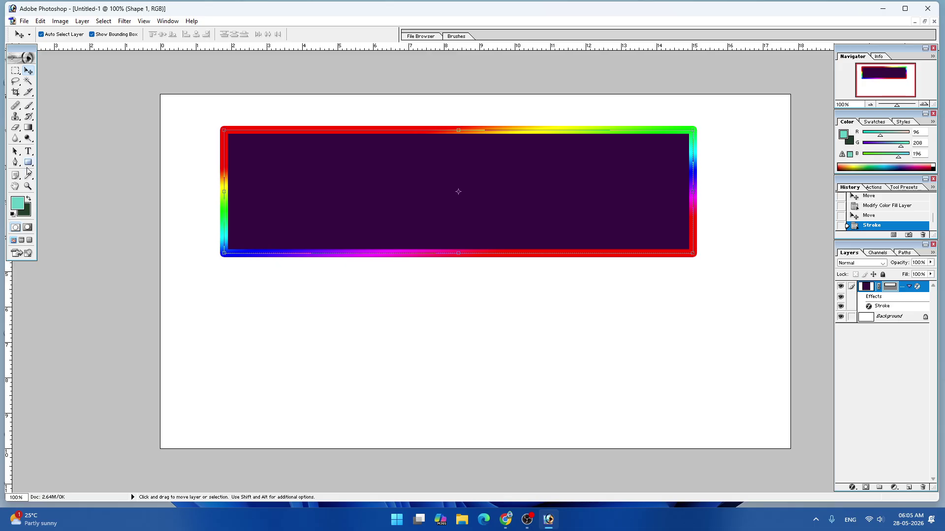
pyautogui.click(28, 164)
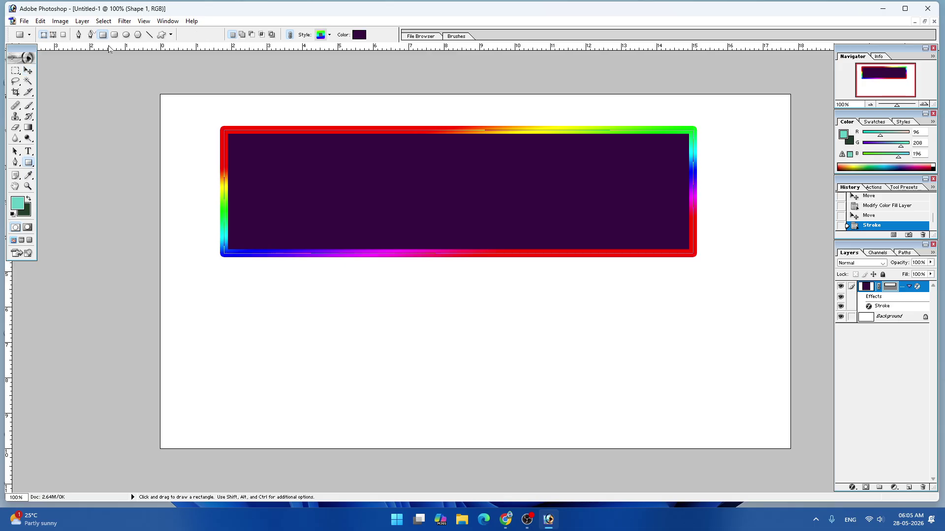
pyautogui.click(28, 70)
pyautogui.moveTo(367, 219); pyautogui.dragTo(392, 254)
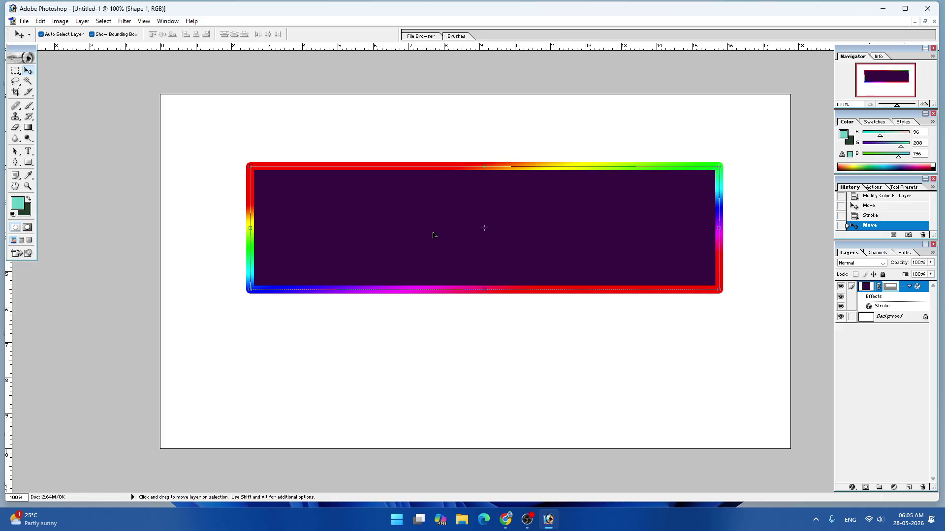
# - Free-transform the rectangle to about 78.7% width and 136.3% height, place it near the canvas's upper-left corner and apply the transformation
pyautogui.hotkey('ctrl', 't')
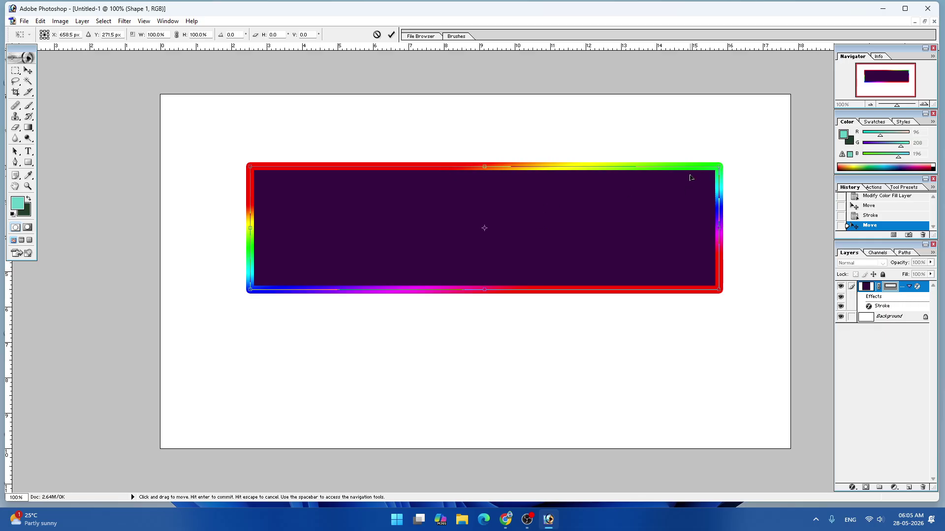
pyautogui.moveTo(722, 166); pyautogui.dragTo(758, 143)
pyautogui.moveTo(253, 292); pyautogui.dragTo(188, 322)
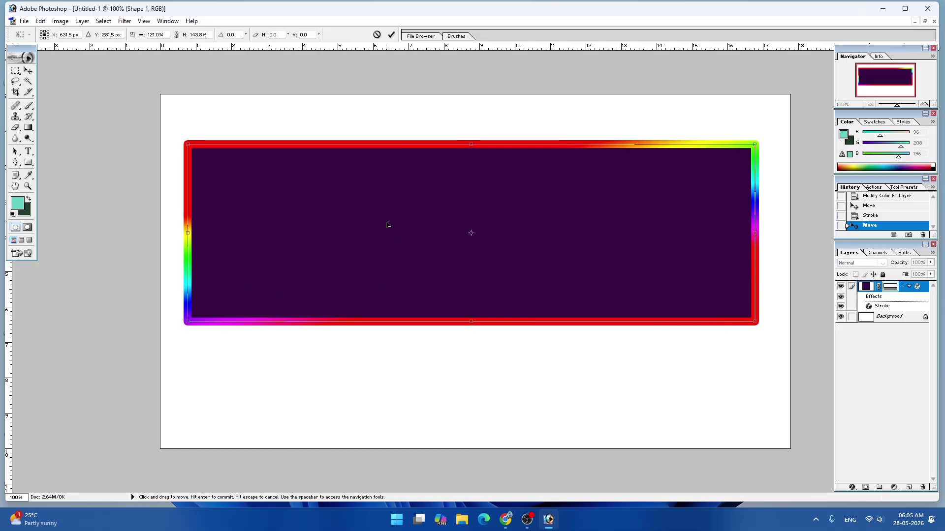
pyautogui.moveTo(387, 227)
pyautogui.mouseDown()
pyautogui.moveTo(405, 202)
pyautogui.moveTo(386, 196)
pyautogui.moveTo(381, 233)
pyautogui.mouseUp()
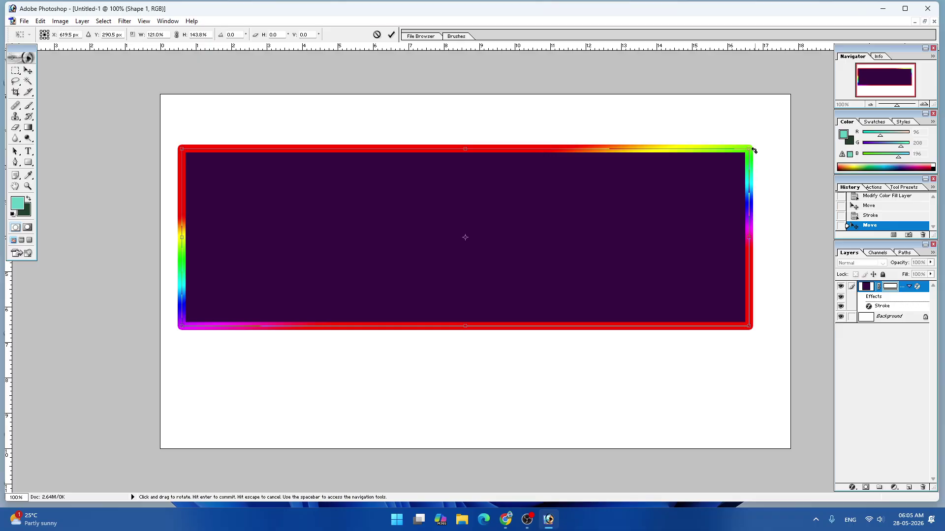
pyautogui.moveTo(751, 146); pyautogui.dragTo(507, 229)
pyautogui.moveTo(437, 252); pyautogui.dragTo(526, 168)
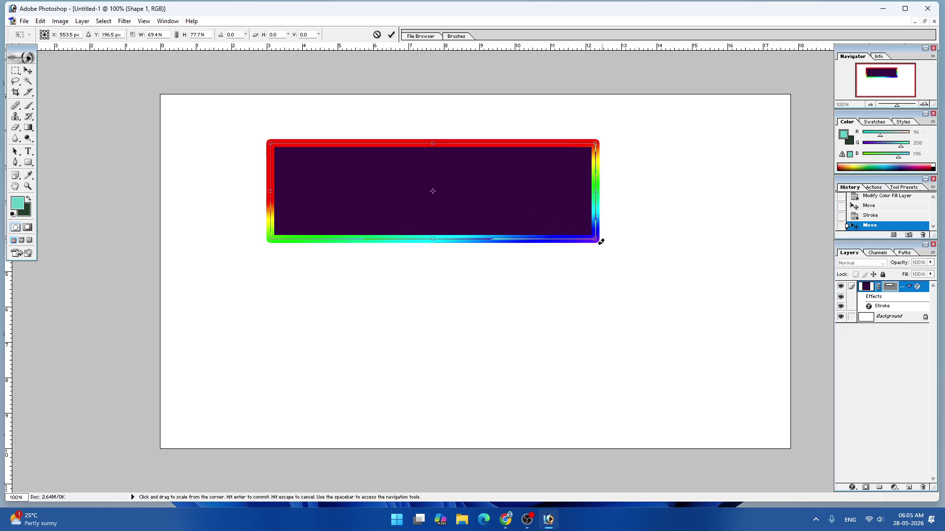
pyautogui.moveTo(639, 306); pyautogui.dragTo(638, 311)
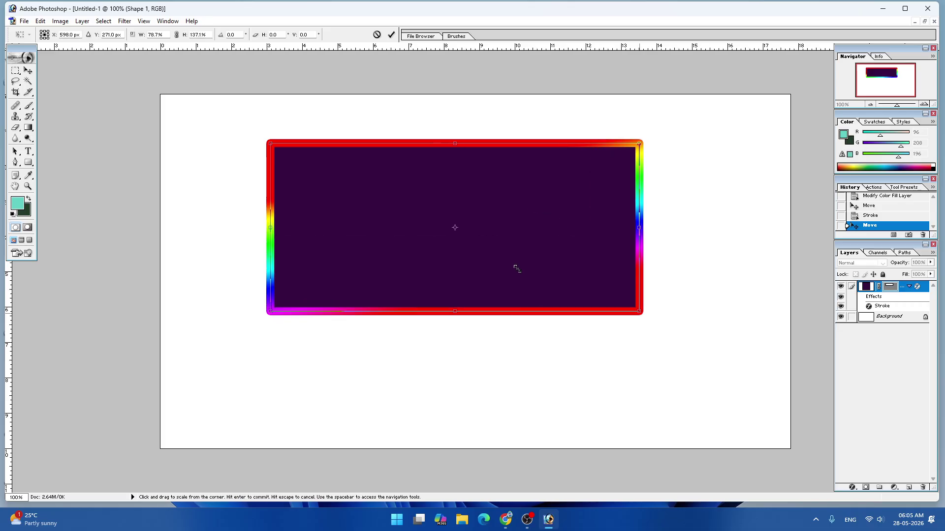
pyautogui.moveTo(426, 207); pyautogui.dragTo(329, 176)
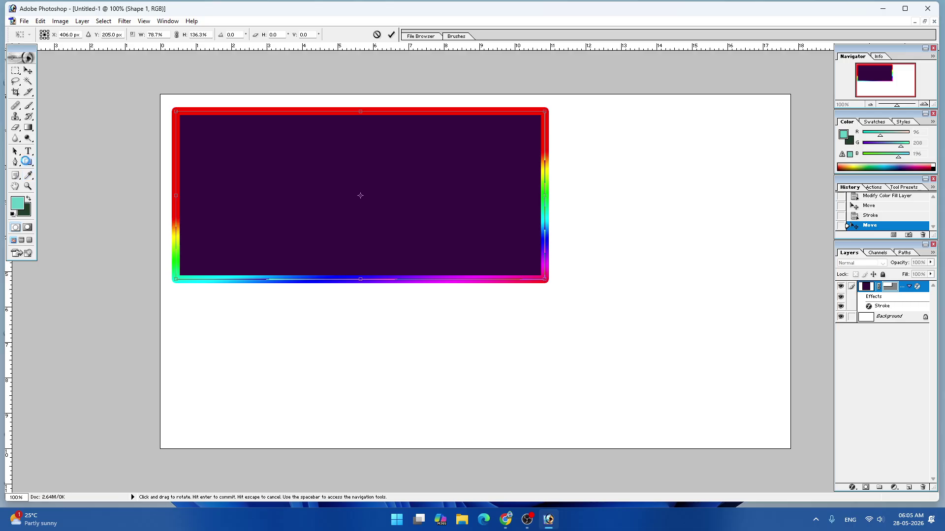
pyautogui.click(28, 163)
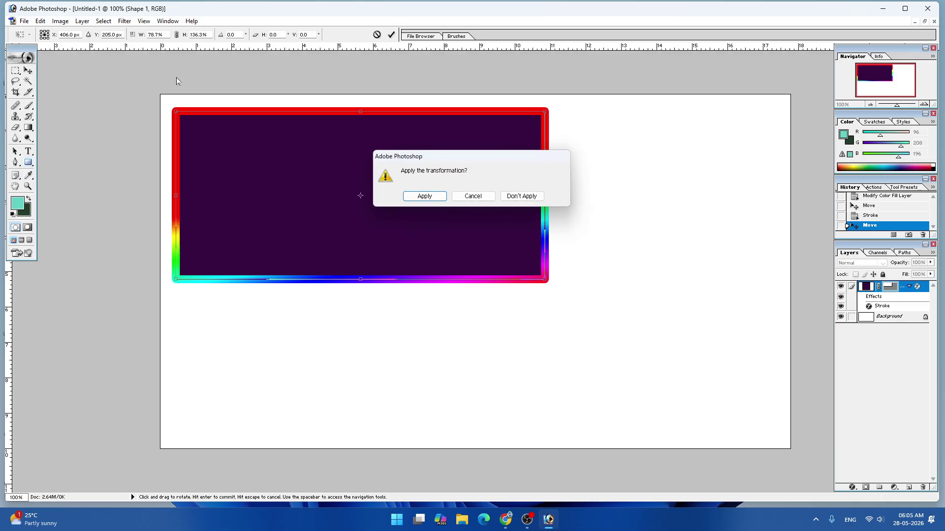
pyautogui.click(427, 196)
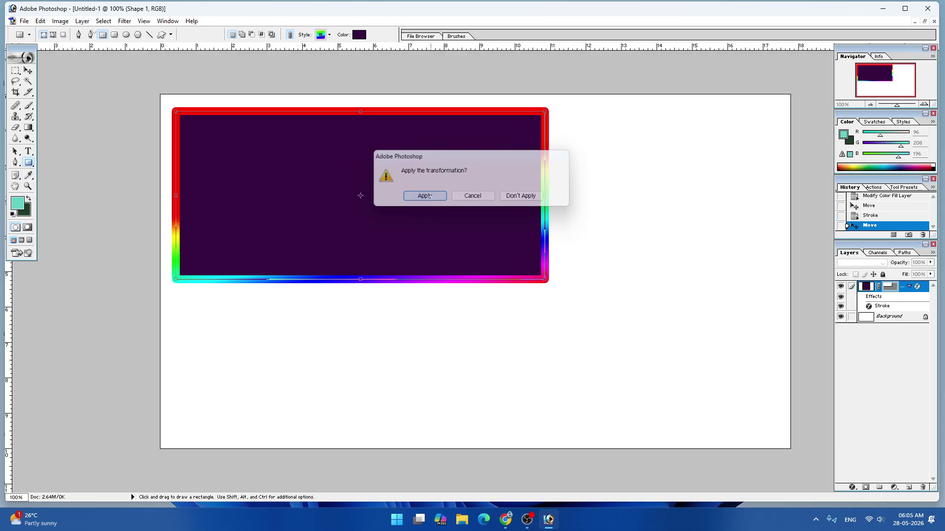
# - Draw a narrow vertical ellipse and a larger circle on new shape layers to the right of the rectangle
pyautogui.click(126, 36)
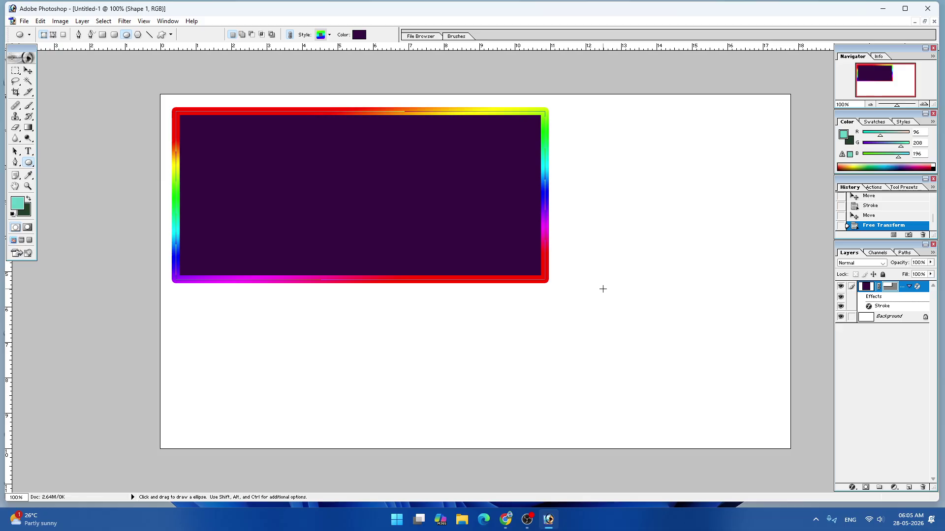
pyautogui.moveTo(603, 288); pyautogui.dragTo(584, 390)
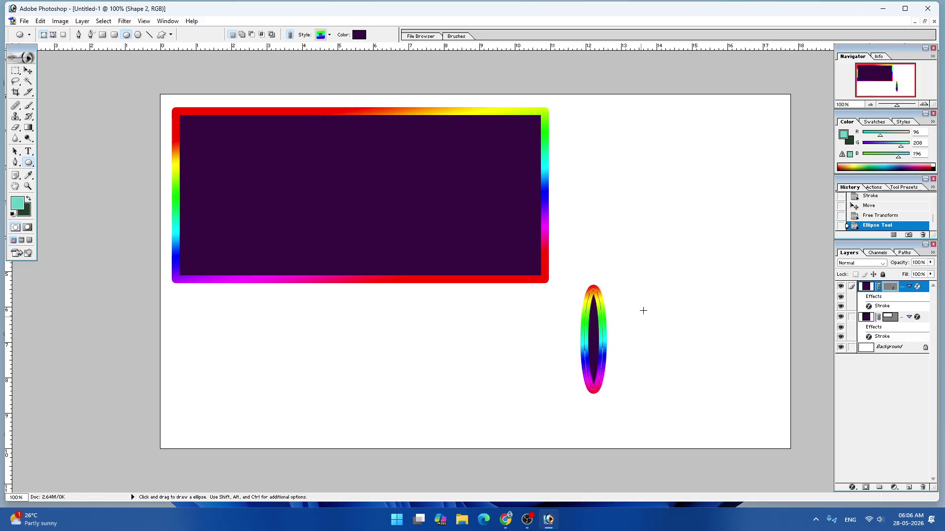
pyautogui.moveTo(630, 294); pyautogui.dragTo(755, 171)
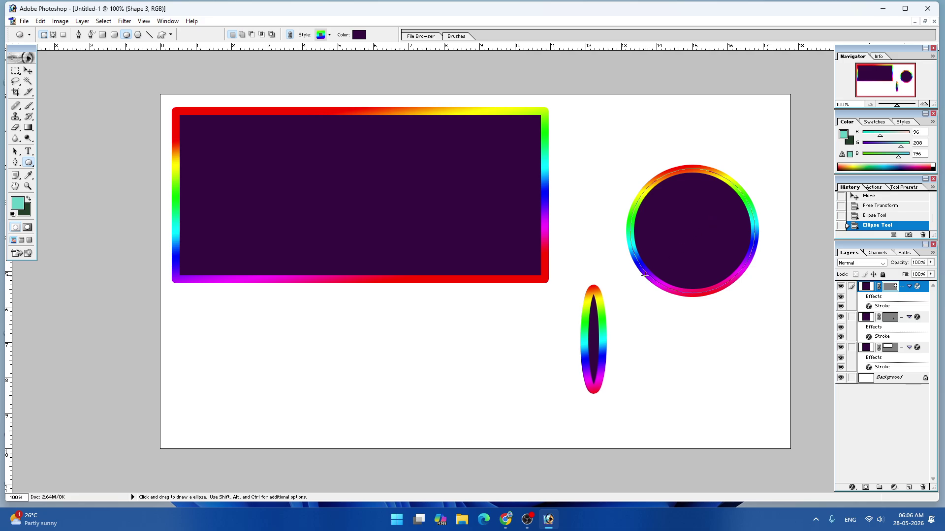
# - Delete the circle's layer, then move the narrow ellipse up and delete its layer too
pyautogui.hotkey('alt', 'l')
pyautogui.press('d')
pyautogui.press('l')
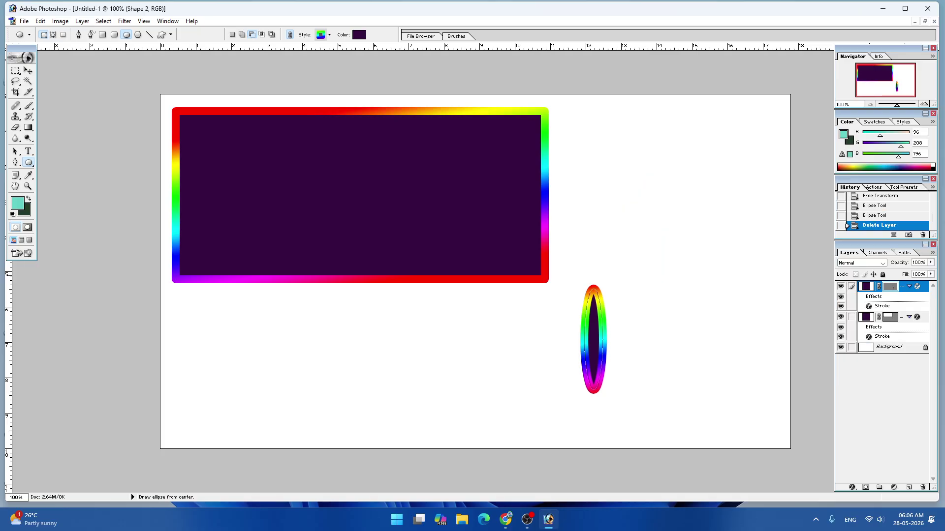
pyautogui.click(28, 71)
pyautogui.moveTo(597, 337); pyautogui.dragTo(642, 236)
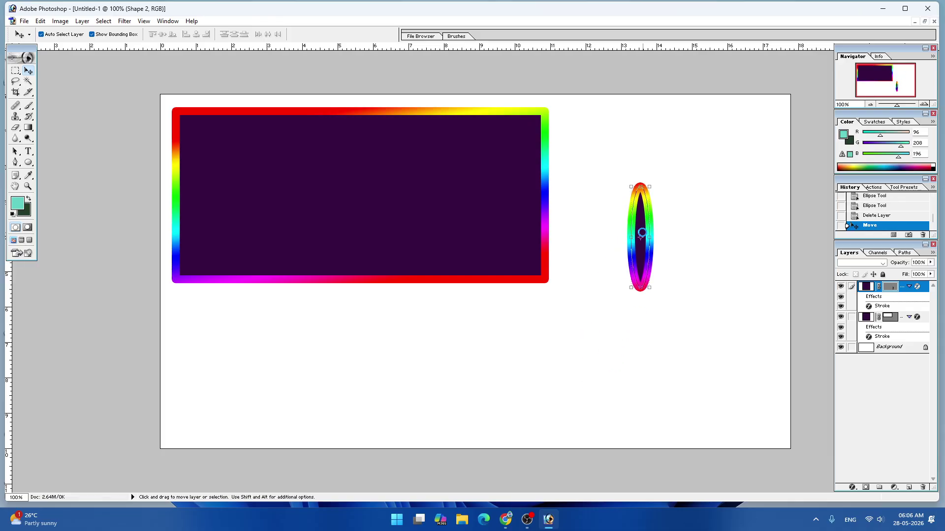
pyautogui.hotkey('alt', 'l')
pyautogui.press('d')
pyautogui.press('l')
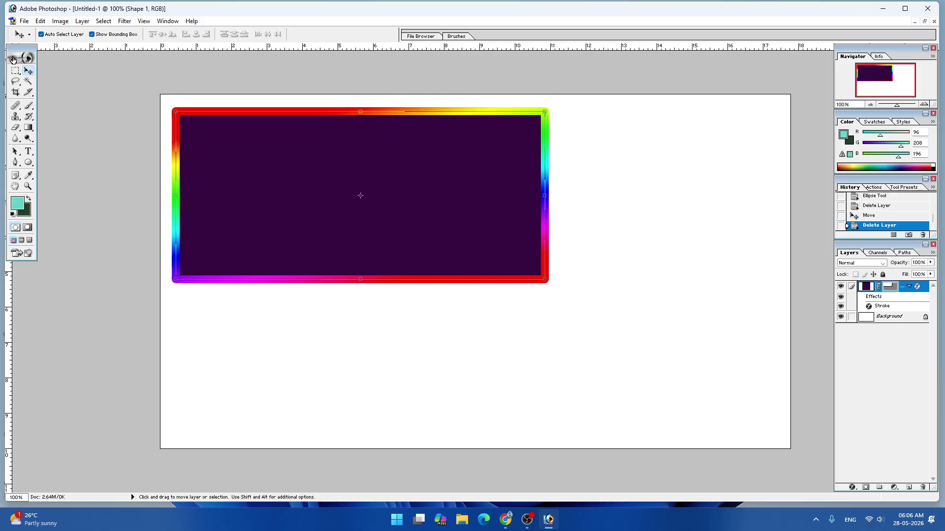
# - Draw a circle to the right of the rectangle while the rectangle's shape layer is selected
pyautogui.click(29, 163)
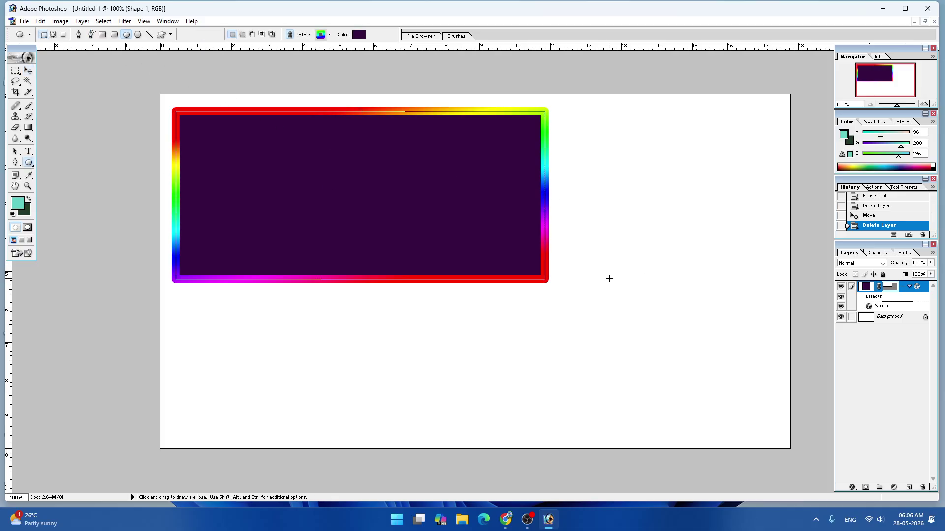
pyautogui.moveTo(611, 277); pyautogui.dragTo(766, 124)
# - Try to move the circle separately from the rectangle on their shared shape layer
pyautogui.press('v')
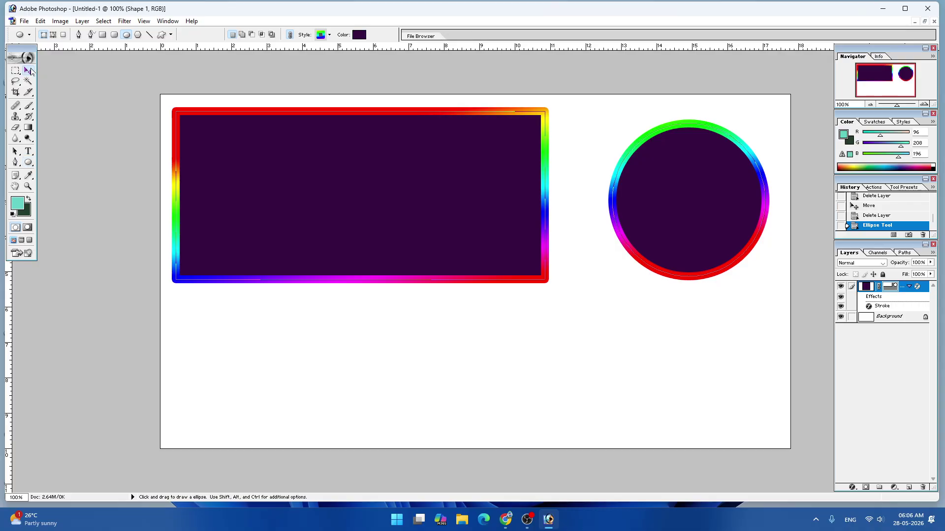
pyautogui.moveTo(651, 183)
pyautogui.mouseDown()
pyautogui.moveTo(640, 186)
pyautogui.moveTo(654, 184)
pyautogui.mouseUp()
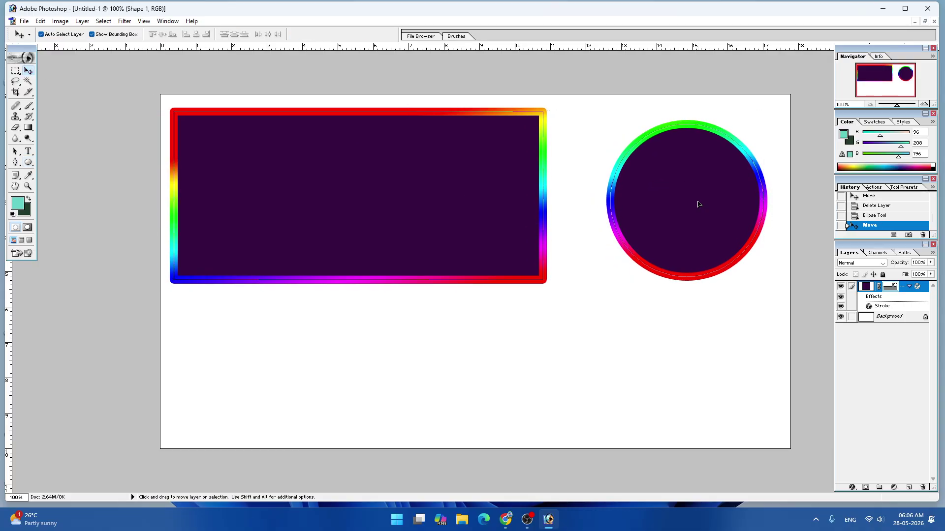
pyautogui.click(648, 348)
pyautogui.click(688, 240)
pyautogui.moveTo(672, 205)
pyautogui.mouseDown()
pyautogui.moveTo(674, 220)
pyautogui.moveTo(666, 213)
pyautogui.moveTo(677, 201)
pyautogui.mouseUp()
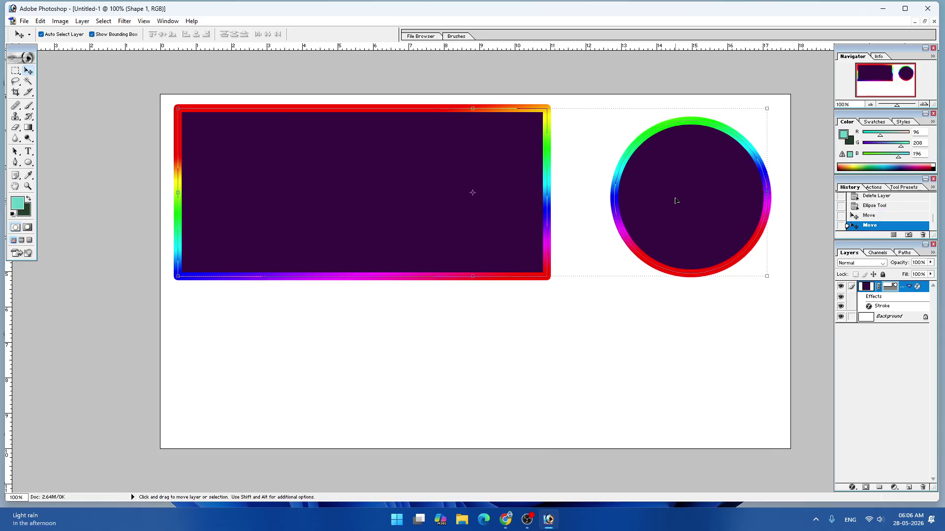
pyautogui.press('shift')
pyautogui.click(29, 162)
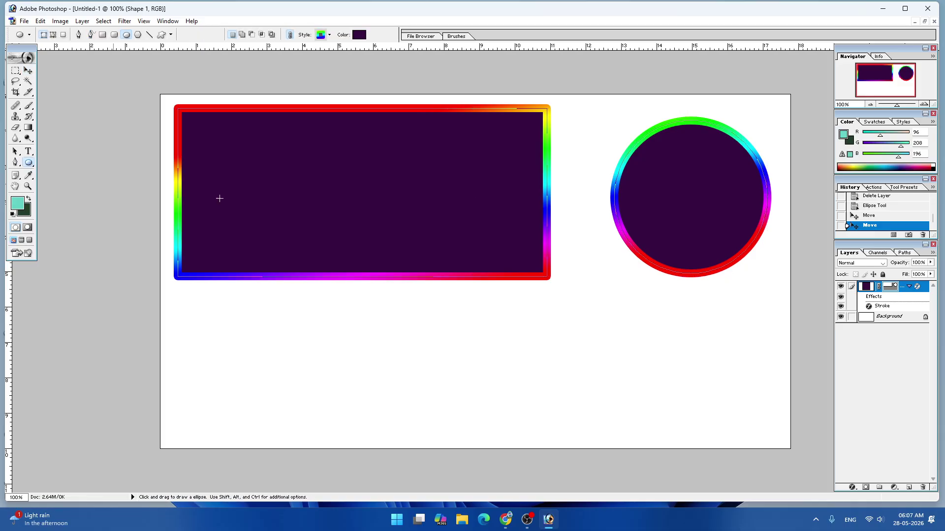
pyautogui.click(28, 71)
pyautogui.moveTo(685, 189)
pyautogui.mouseDown()
pyautogui.moveTo(685, 253)
pyautogui.moveTo(675, 190)
pyautogui.mouseUp()
# - Undo the moves, the circle and the last layer deletion, then delete the narrow ellipse's layer again
pyautogui.hotkey('ctrl', 'alt', 'z')
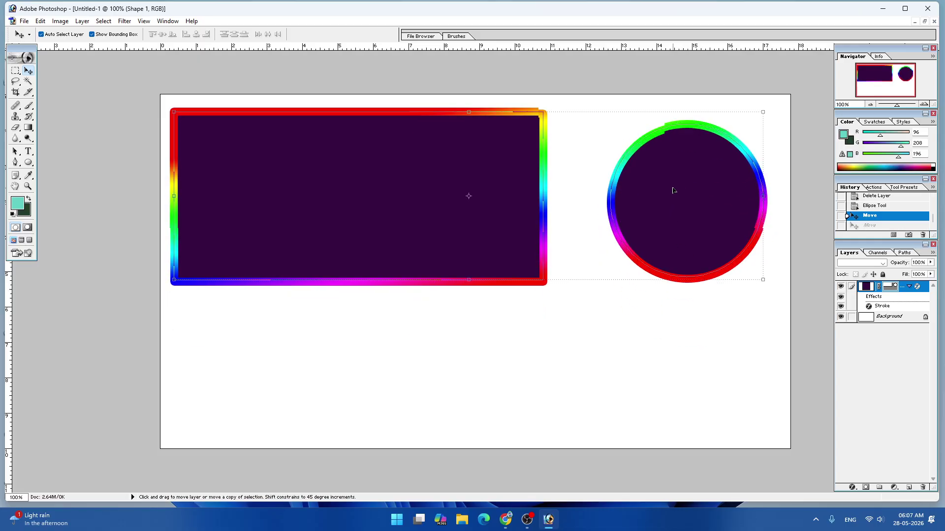
pyautogui.hotkey('ctrl', 'alt', 'z')
pyautogui.hotkey('ctrl', 'alt', 'z')
pyautogui.hotkey('ctrl', 'alt', 'z')
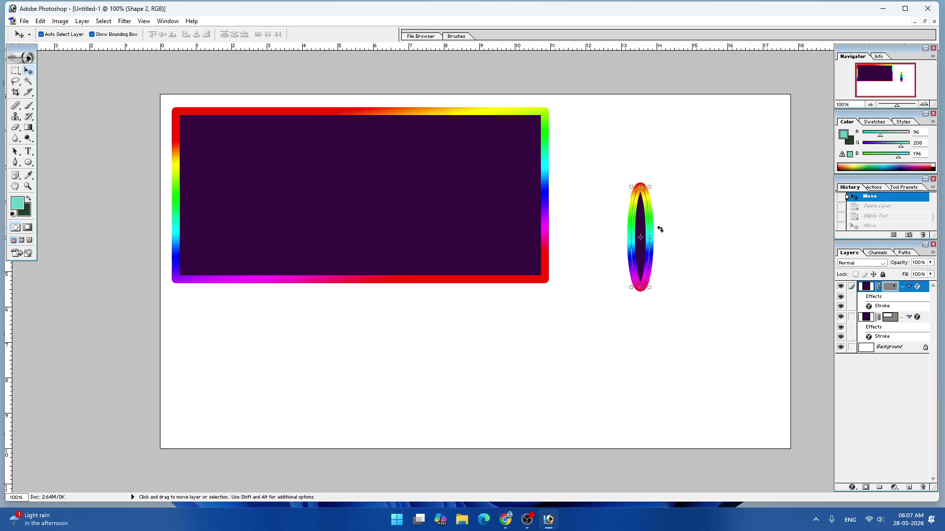
pyautogui.hotkey('alt', 'l')
pyautogui.press('l')
pyautogui.press('l')
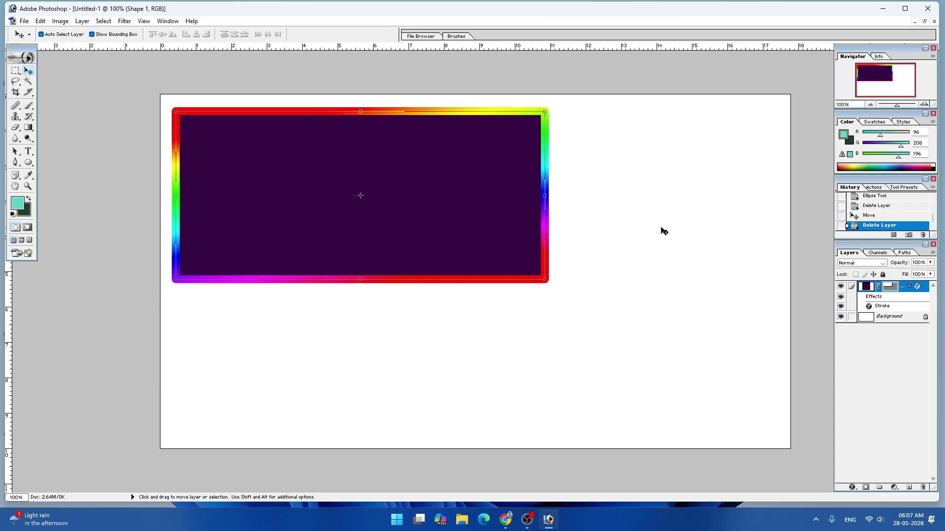
# - Select the Background layer and draw a teal ellipse on its own shape layer below the rectangle's lower-right corner
pyautogui.click(422, 337)
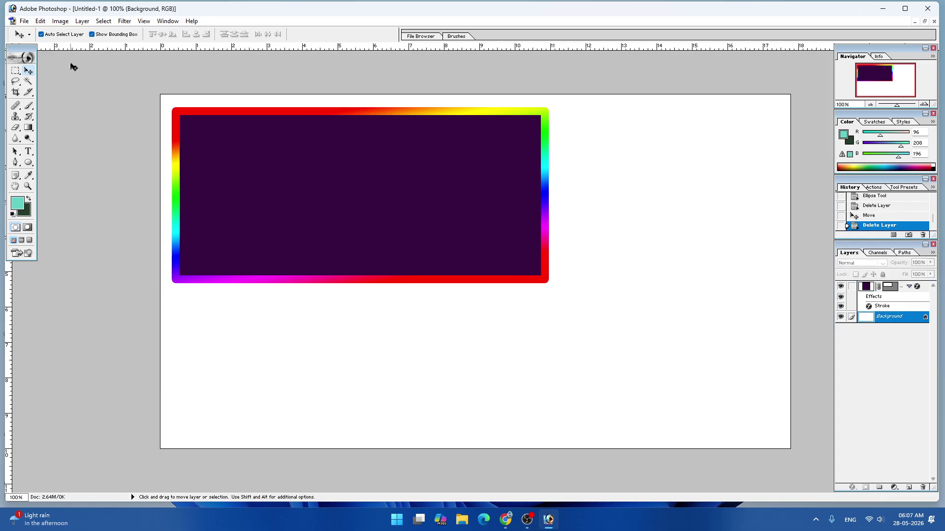
pyautogui.click(28, 163)
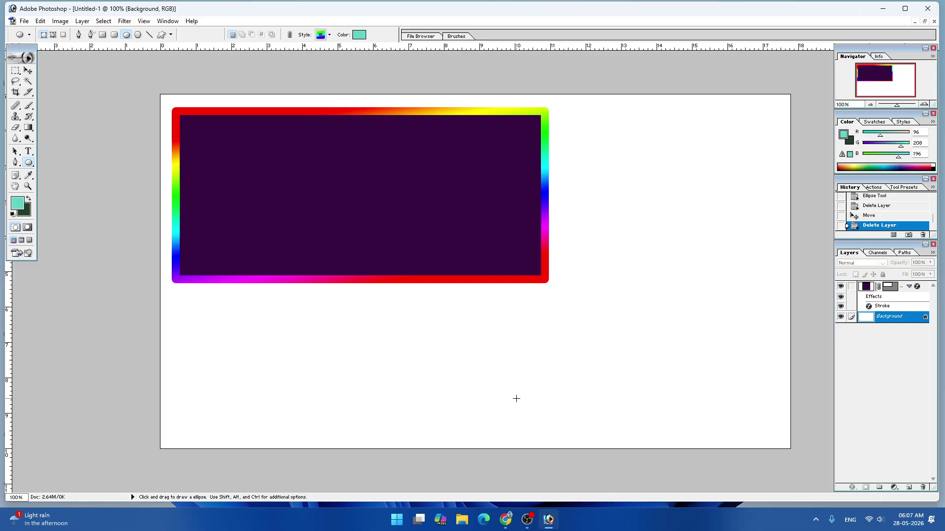
pyautogui.moveTo(516, 398); pyautogui.dragTo(630, 303)
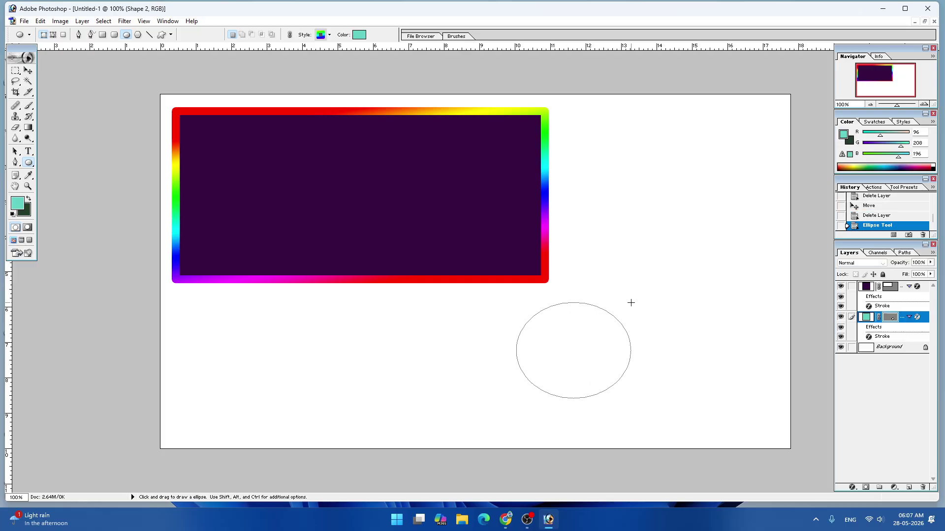
# - Move the ellipse to the right, scale it proportionally to about 168.7% and apply the transformation
pyautogui.click(28, 70)
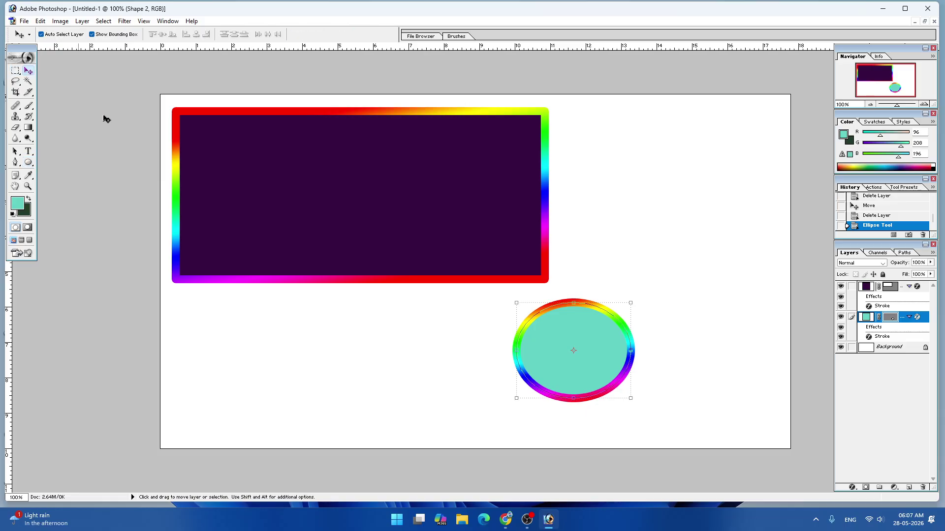
pyautogui.moveTo(592, 333); pyautogui.dragTo(650, 318)
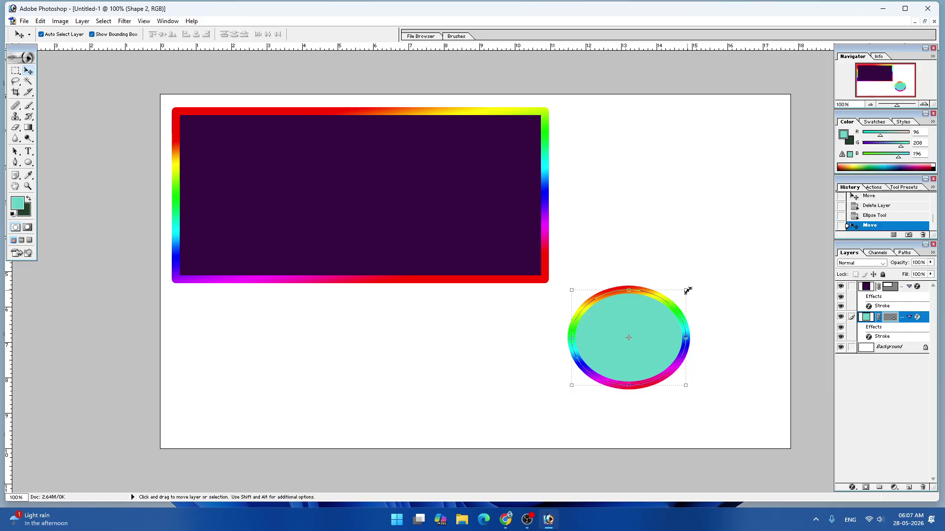
pyautogui.moveTo(686, 291); pyautogui.dragTo(702, 172)
pyautogui.click(28, 70)
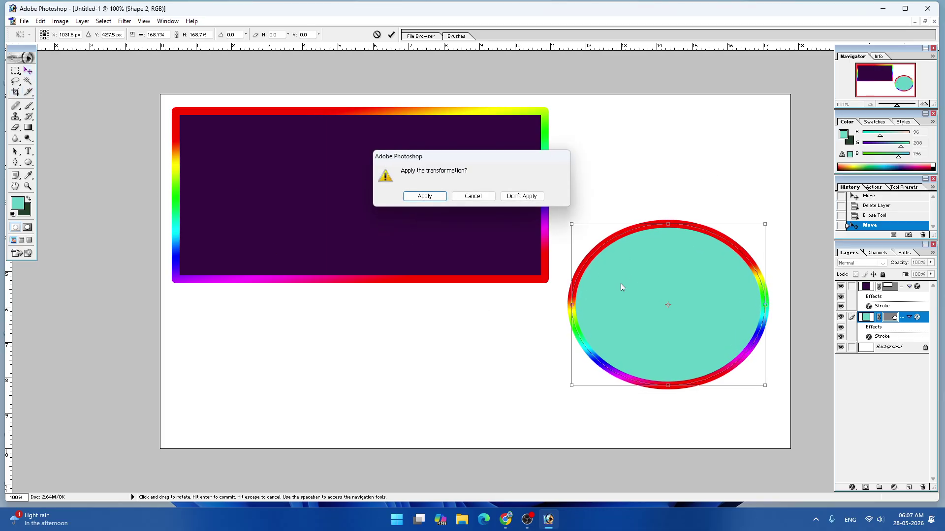
pyautogui.click(425, 196)
# - Move the ellipse up beside the rectangle and nudge both shapes so they line up side by side
pyautogui.moveTo(688, 312); pyautogui.dragTo(685, 224)
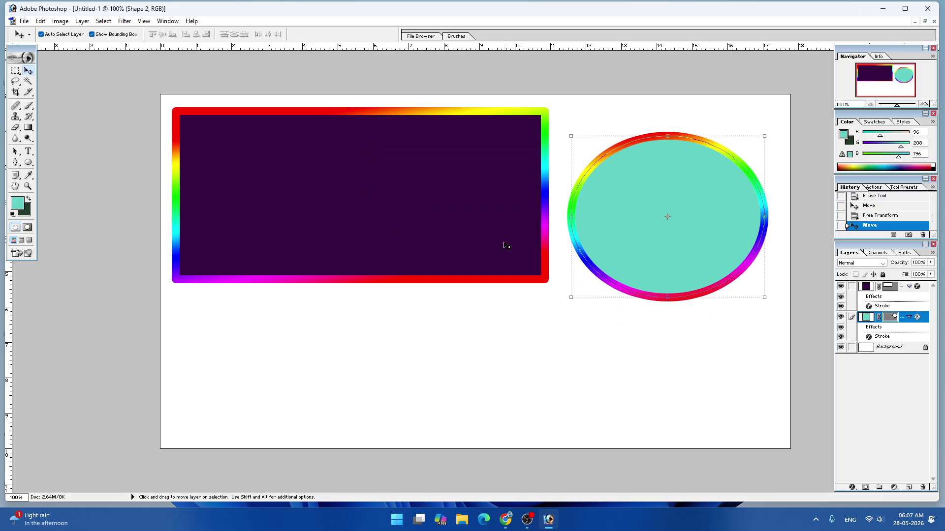
pyautogui.moveTo(440, 219)
pyautogui.mouseDown()
pyautogui.moveTo(432, 243)
pyautogui.moveTo(438, 228)
pyautogui.mouseUp()
pyautogui.moveTo(660, 225); pyautogui.dragTo(664, 218)
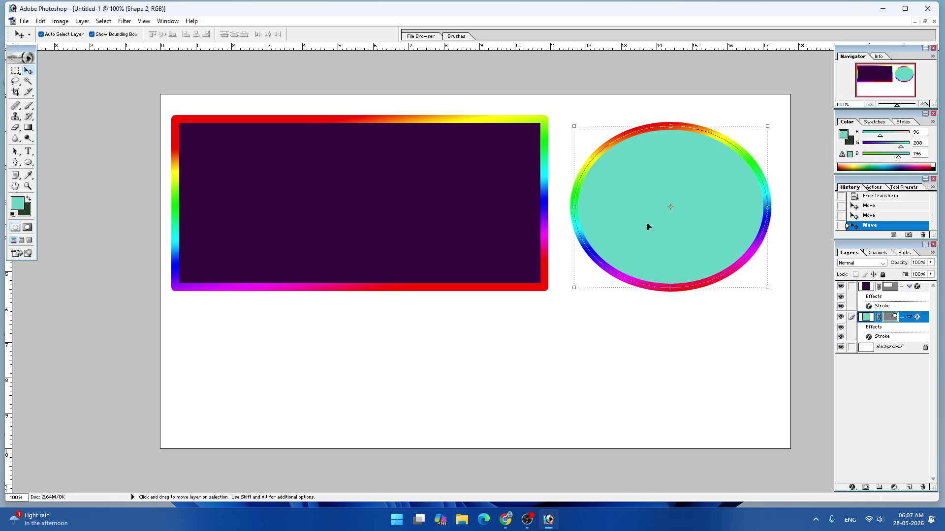
# - Set the foreground color to yellow-green, RGB 188, 208, 96
pyautogui.click(17, 207)
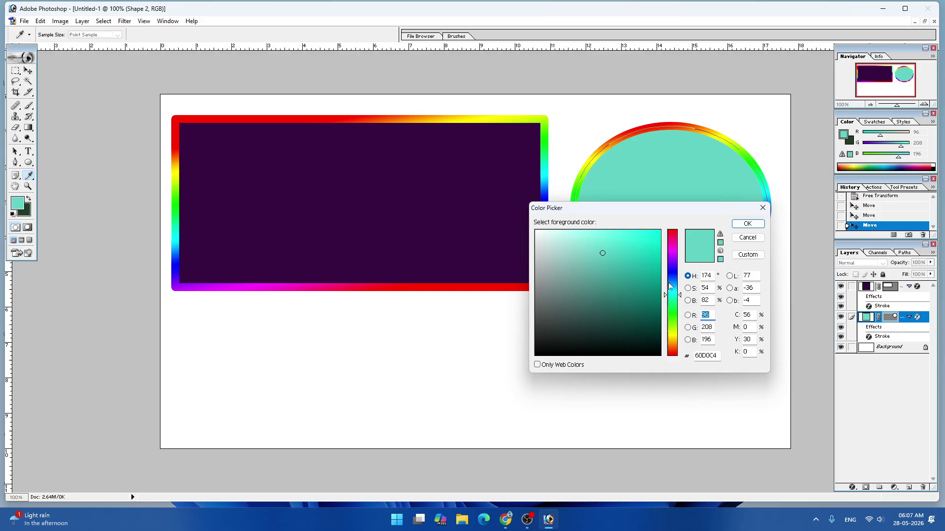
pyautogui.click(669, 328)
pyautogui.click(746, 224)
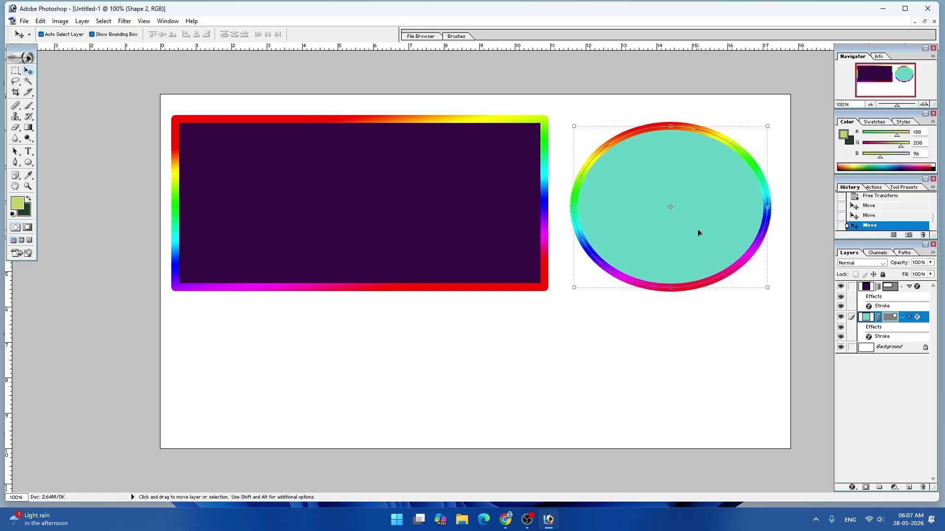
# - Change the ellipse's fill color from teal to yellow-green and nudge the ellipse slightly down and to the right
pyautogui.doubleClick(866, 320)
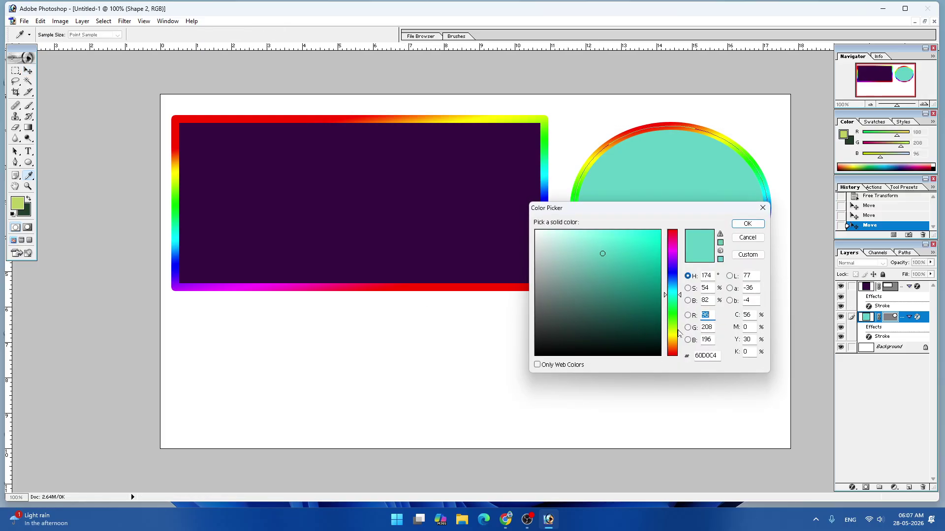
pyautogui.click(673, 333)
pyautogui.click(747, 224)
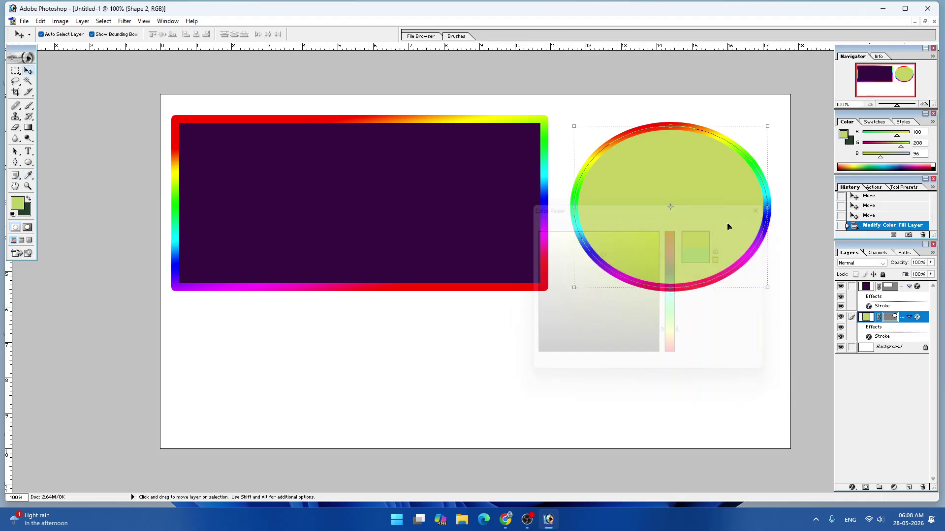
pyautogui.moveTo(654, 213)
pyautogui.mouseDown()
pyautogui.moveTo(652, 241)
pyautogui.moveTo(660, 219)
pyautogui.mouseUp()
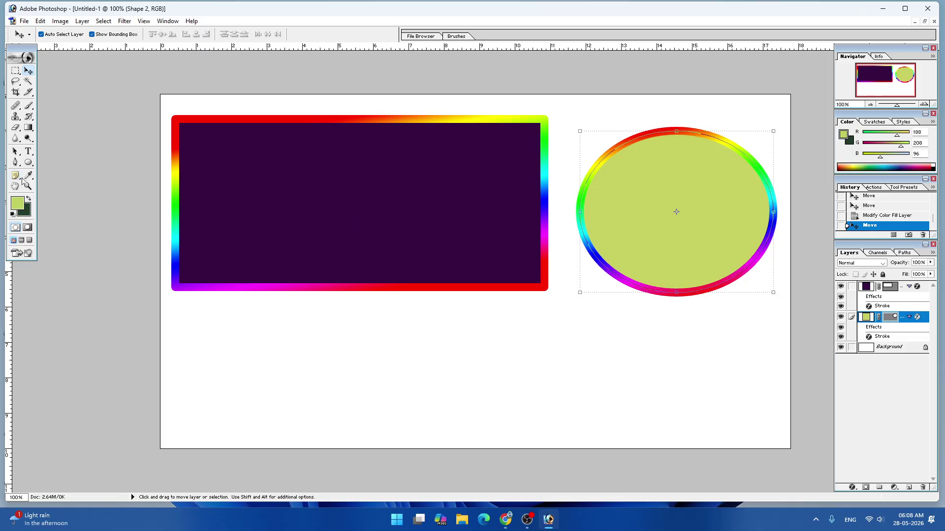
# - Draw a five-sided polygon at the canvas's lower edge and move it up so it lies fully below the rectangle
pyautogui.click(28, 162)
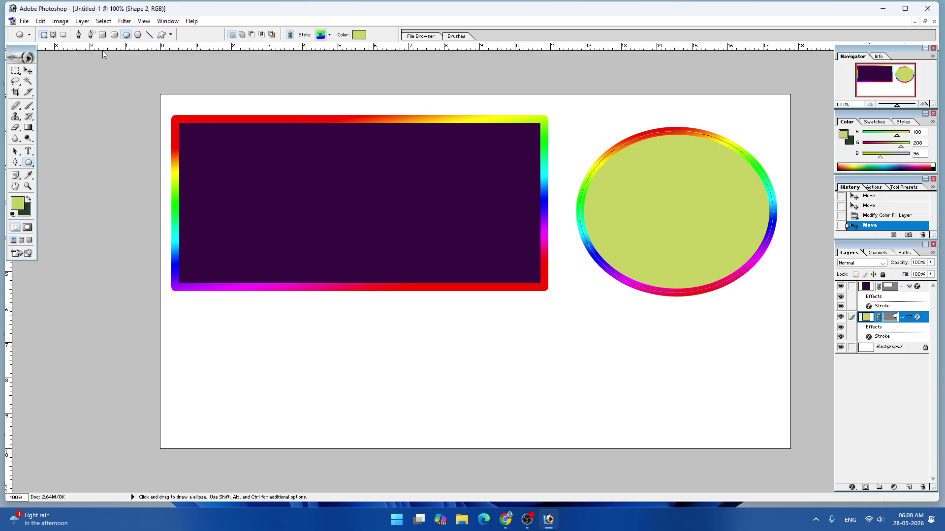
pyautogui.click(138, 35)
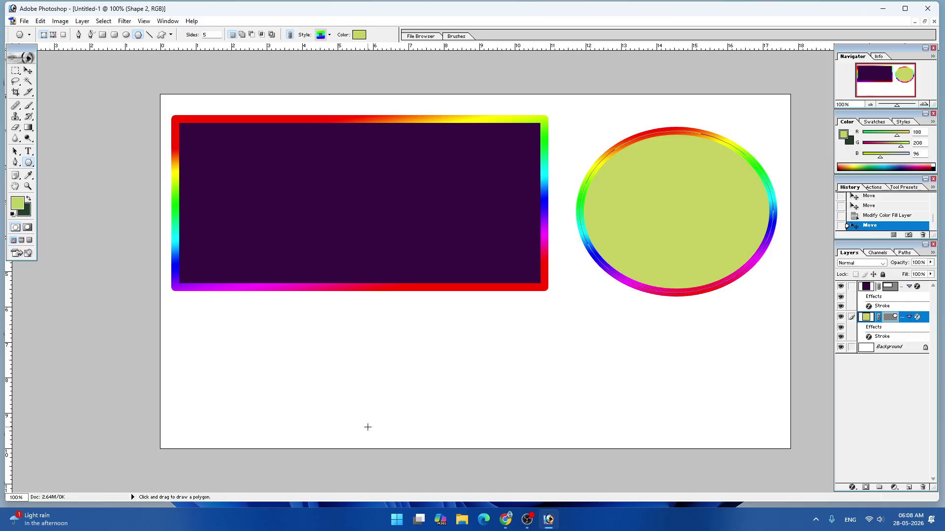
pyautogui.moveTo(401, 433)
pyautogui.mouseDown()
pyautogui.moveTo(409, 409)
pyautogui.moveTo(508, 339)
pyautogui.moveTo(431, 380)
pyautogui.mouseUp()
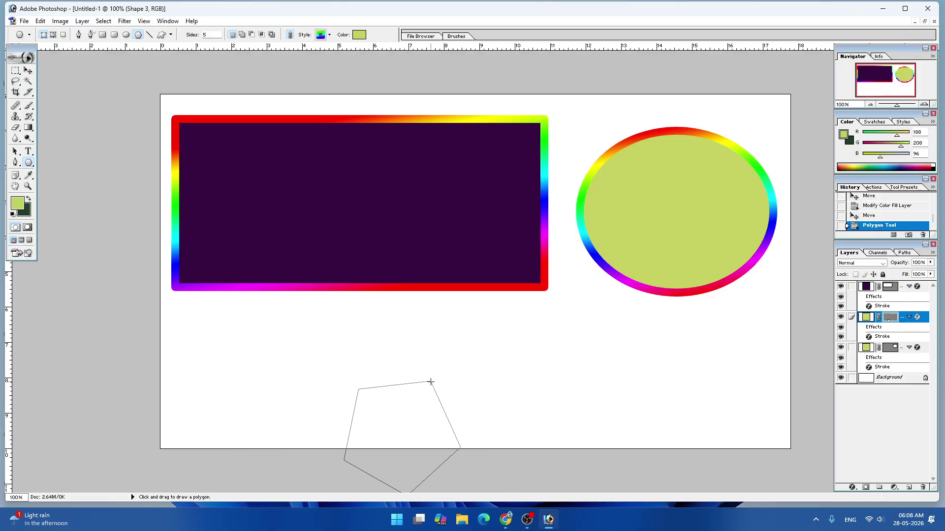
pyautogui.click(28, 70)
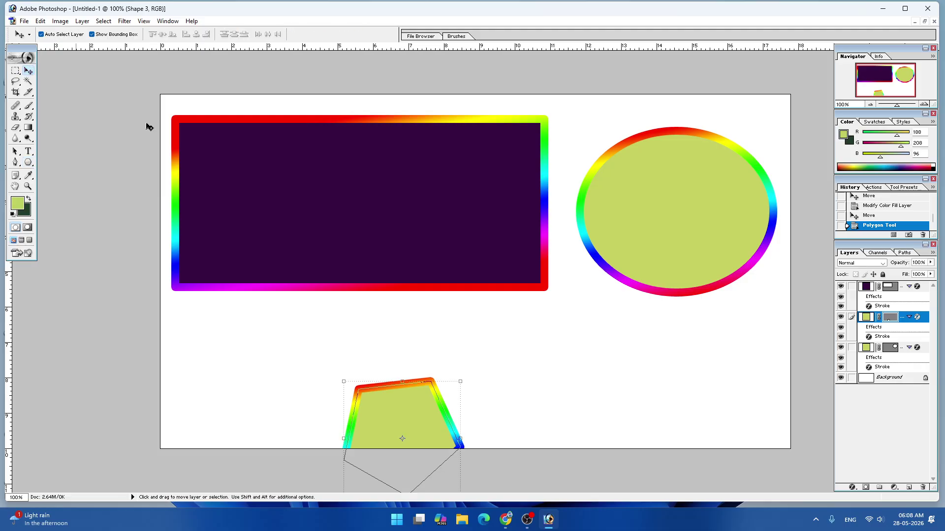
pyautogui.moveTo(406, 412); pyautogui.dragTo(455, 347)
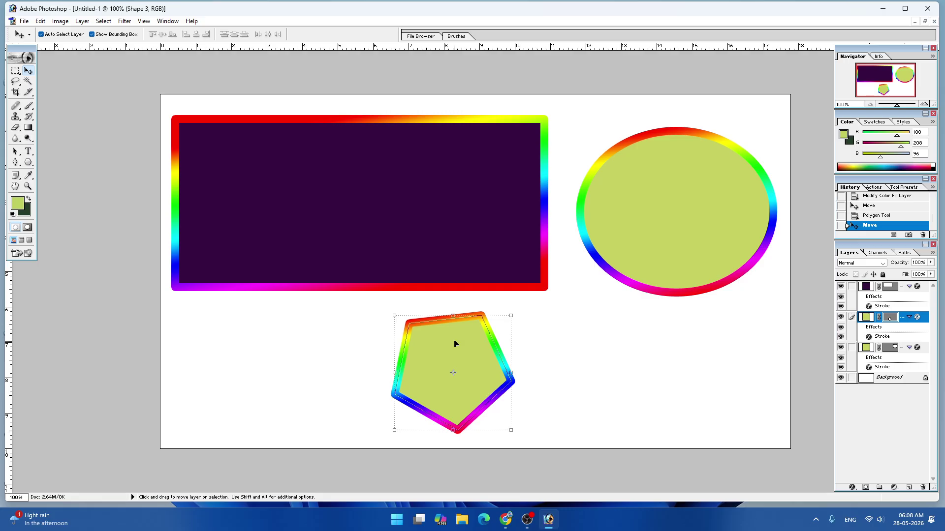
# - Delete the five-sided polygon's layer
pyautogui.hotkey('alt', 'l')
pyautogui.hotkey('alt', 'l')
pyautogui.hotkey('alt', 'l')
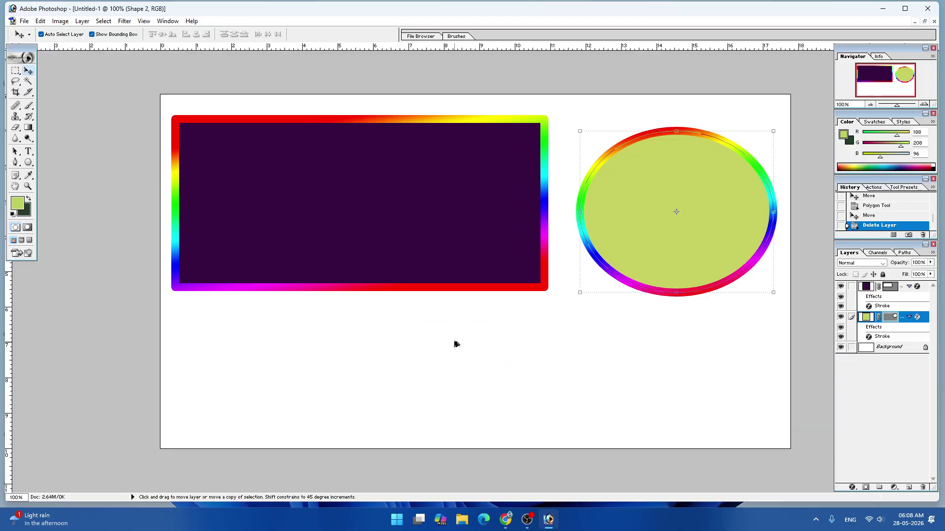
# - Draw a polygon with 8 sides near the lower edge and move it below the rectangle's lower-right corner
pyautogui.click(28, 163)
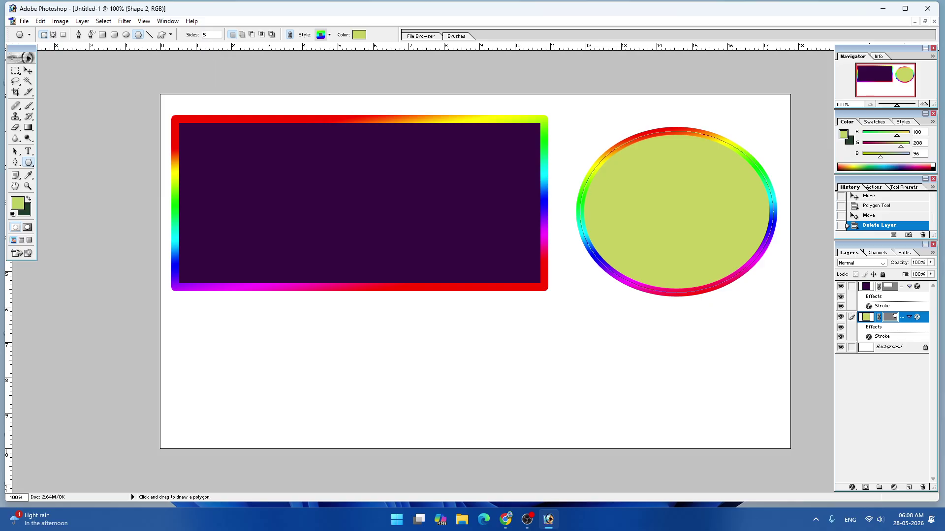
pyautogui.doubleClick(208, 35)
pyautogui.write('8')
pyautogui.moveTo(399, 404)
pyautogui.mouseDown()
pyautogui.moveTo(403, 381)
pyautogui.moveTo(457, 331)
pyautogui.moveTo(448, 353)
pyautogui.mouseUp()
pyautogui.click(28, 71)
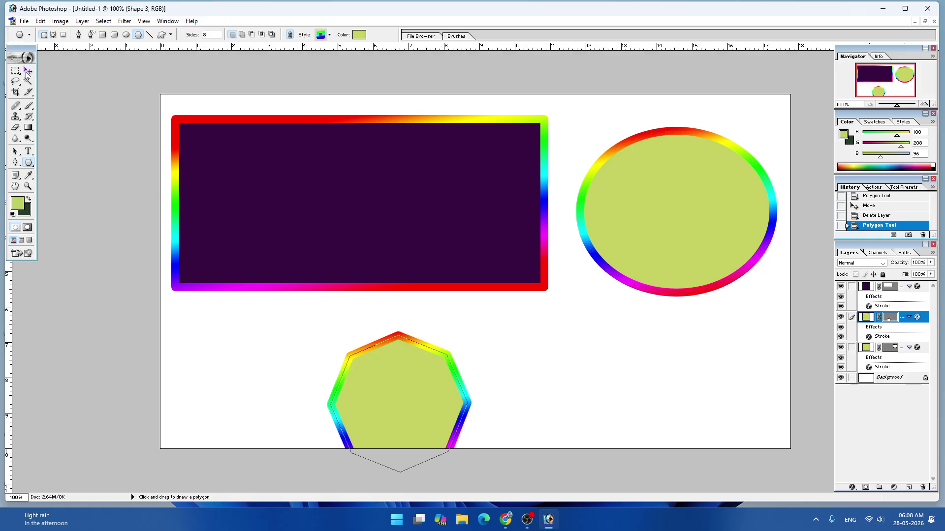
pyautogui.moveTo(393, 396); pyautogui.dragTo(541, 357)
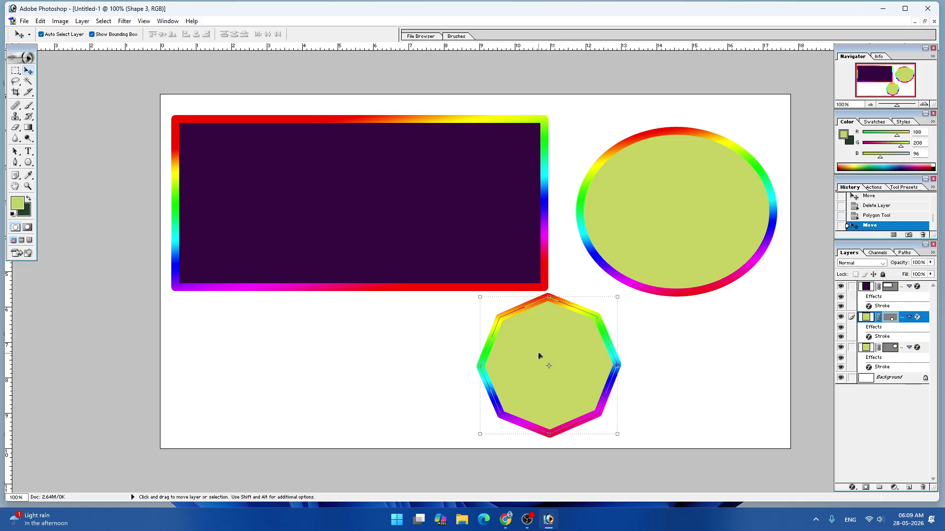
# - Delete the eight-sided polygon's layer
pyautogui.hotkey('alt', 'l')
pyautogui.hotkey('alt', 'l')
pyautogui.hotkey('alt', 'l')
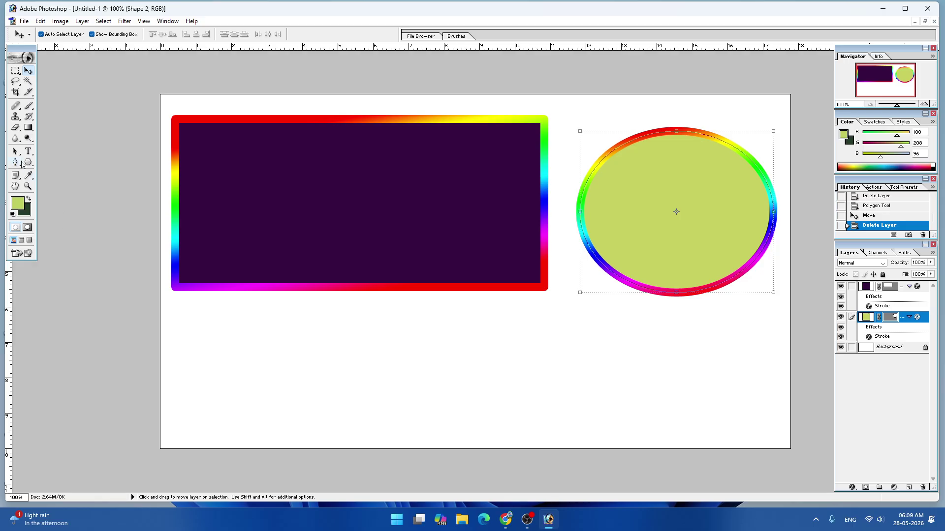
# - Draw a polygon with 15 sides near the lower edge and move it into the space below the rectangle and ellipse
pyautogui.click(28, 163)
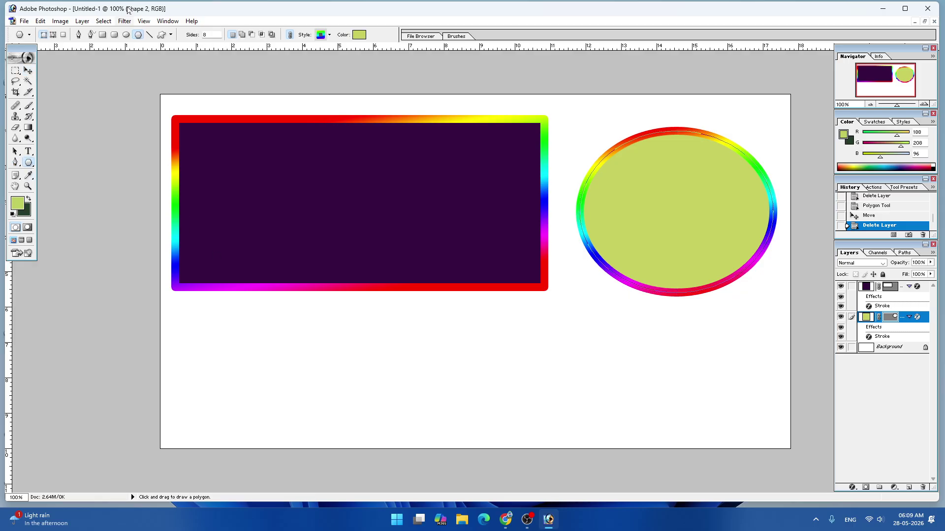
pyautogui.press('Return')
pyautogui.press('Return')
pyautogui.moveTo(393, 420); pyautogui.dragTo(429, 377)
pyautogui.click(28, 70)
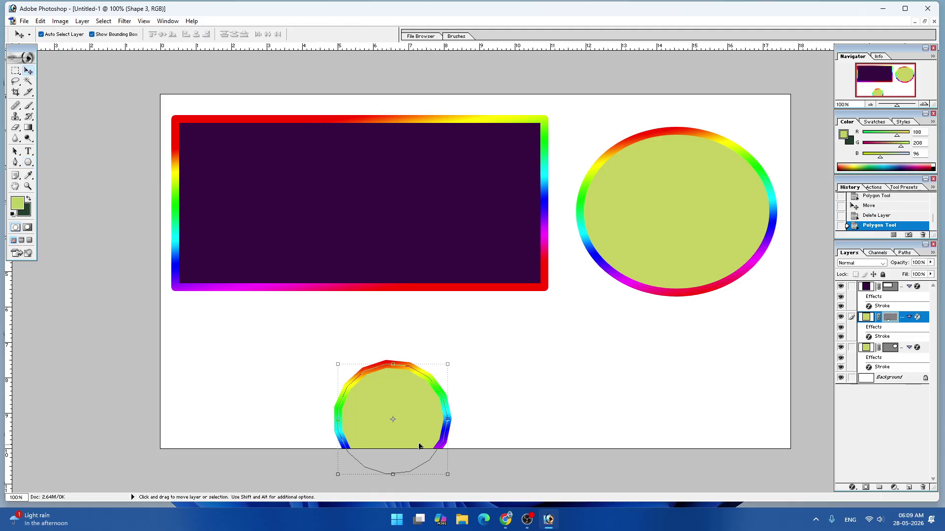
pyautogui.moveTo(406, 418); pyautogui.dragTo(541, 366)
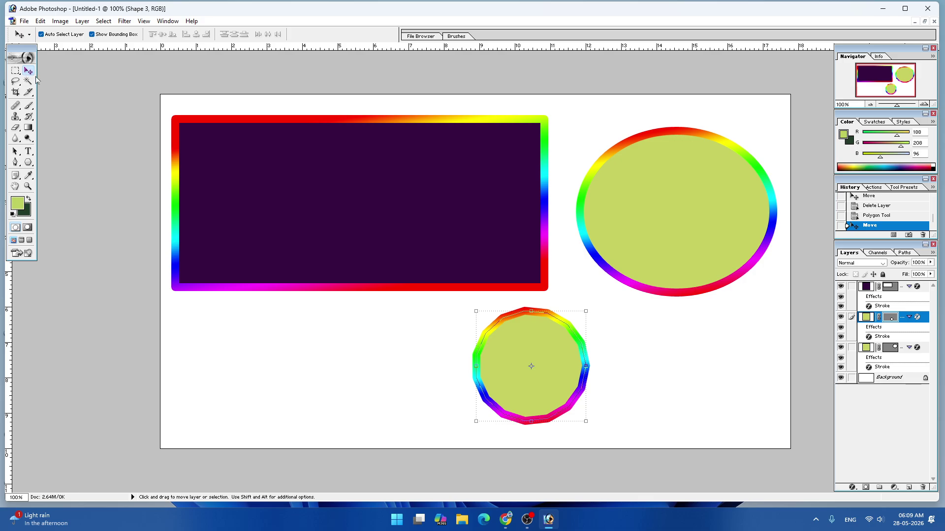
pyautogui.moveTo(530, 317); pyautogui.dragTo(563, 327)
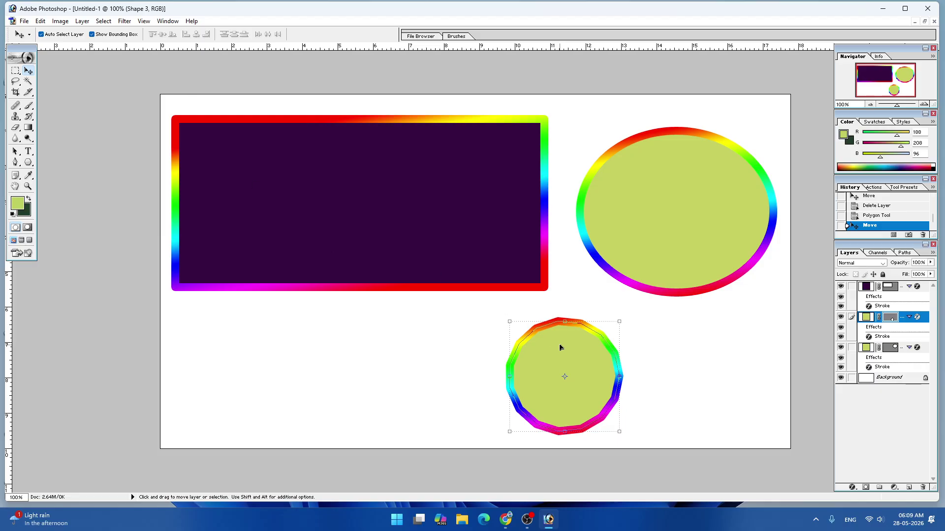
# - Delete the 15-sided polygon's layer
pyautogui.hotkey('alt', 'l')
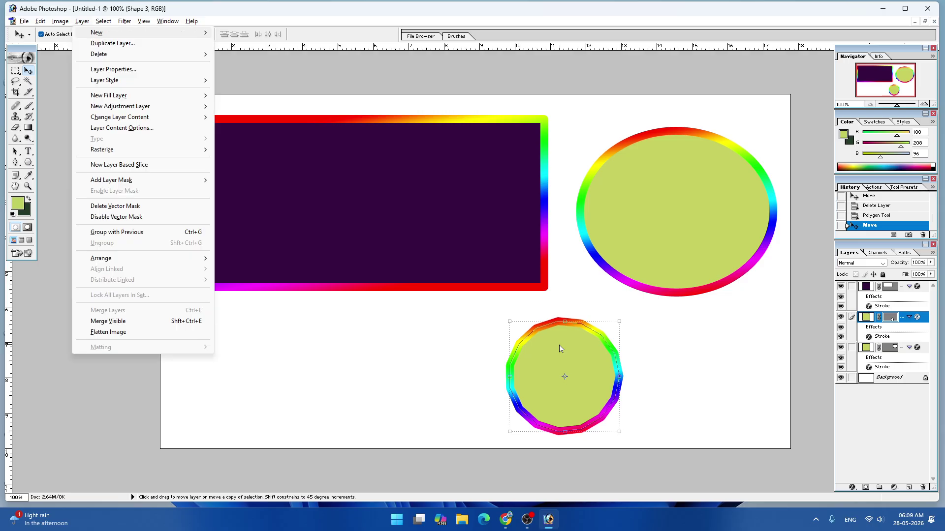
pyautogui.press('l')
pyautogui.press('l')
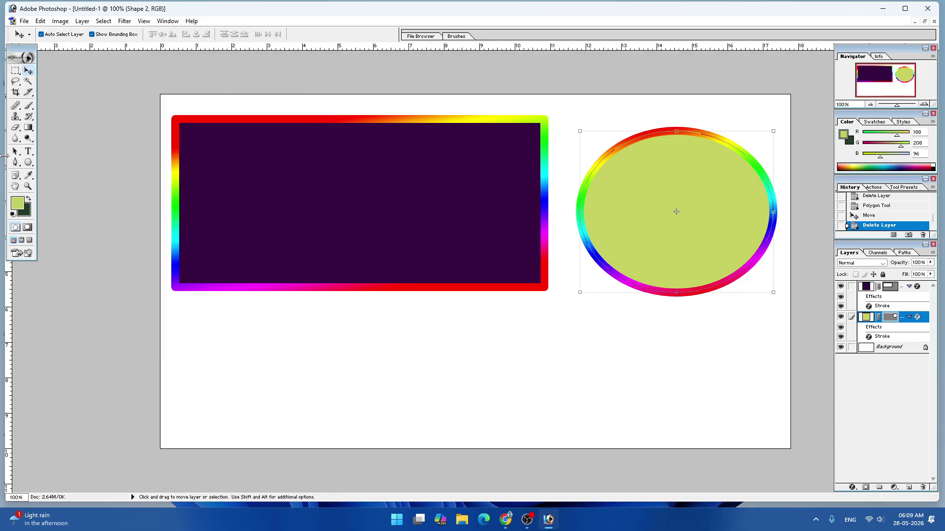
# - Draw a polygon with 11 sides near the lower edge and move it up beneath the rectangle's right half
pyautogui.click(28, 162)
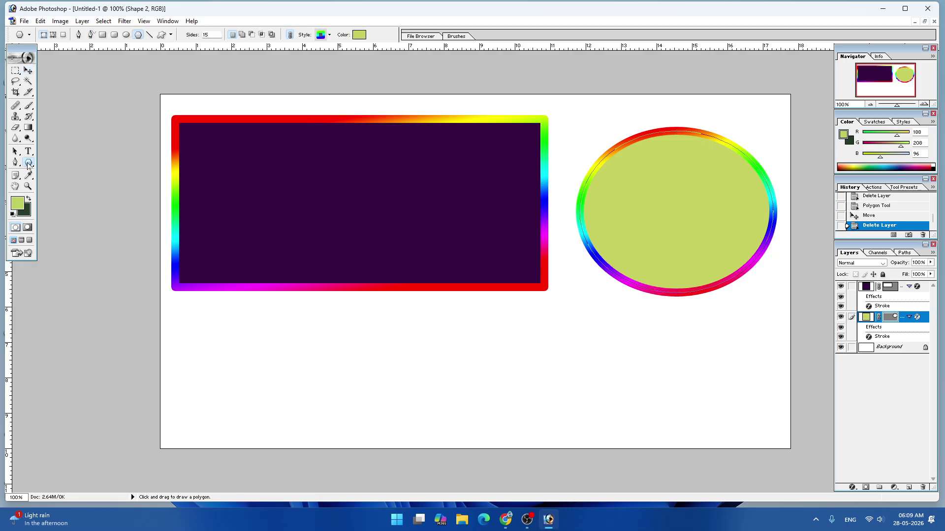
pyautogui.doubleClick(206, 34)
pyautogui.moveTo(206, 35); pyautogui.dragTo(202, 34)
pyautogui.press('BackSpace')
pyautogui.moveTo(342, 407); pyautogui.dragTo(382, 352)
pyautogui.press('v')
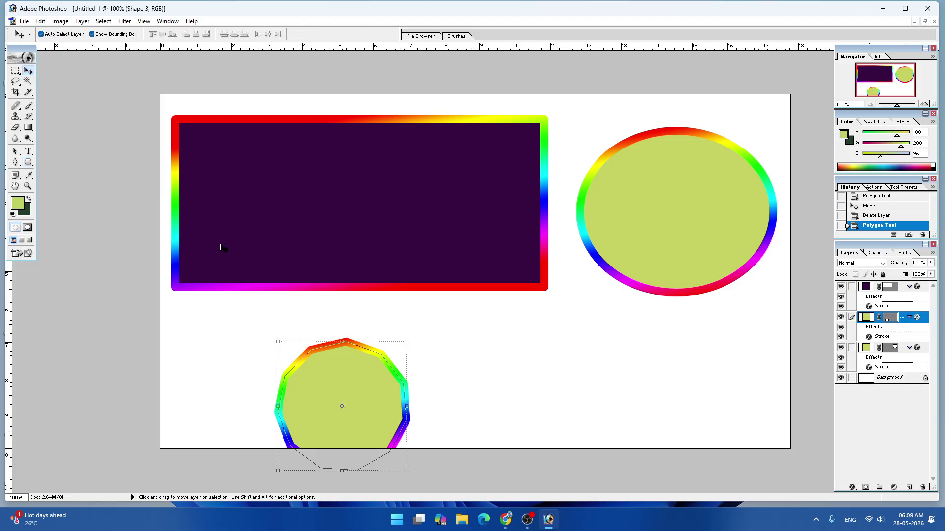
pyautogui.moveTo(320, 377); pyautogui.dragTo(453, 336)
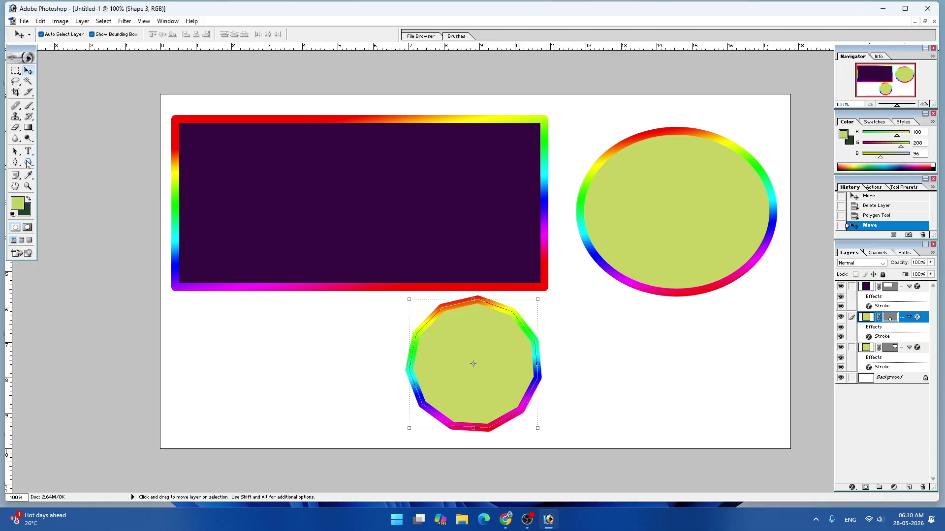
# - Delete the 11-sided polygon's layer
pyautogui.hotkey('alt', 'l')
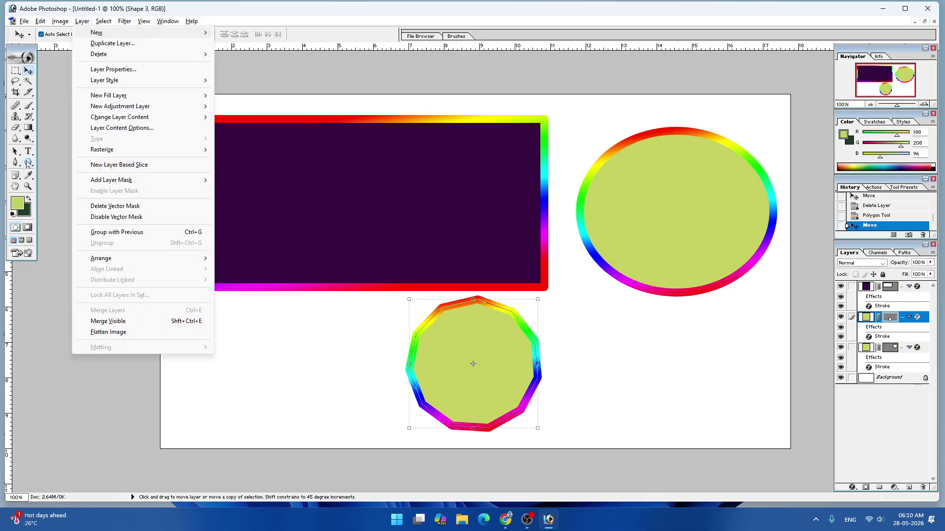
pyautogui.press('Down')
pyautogui.press('Down')
pyautogui.press('Right')
pyautogui.press('Return')
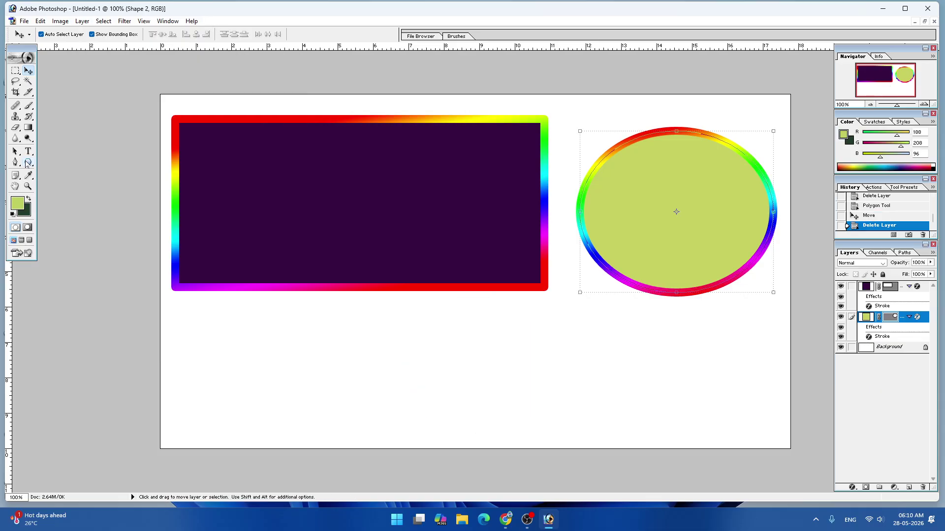
# - Reposition the ellipse closer to the rectangle with Free Transform, keeping its size, and apply the transformation
pyautogui.click(28, 163)
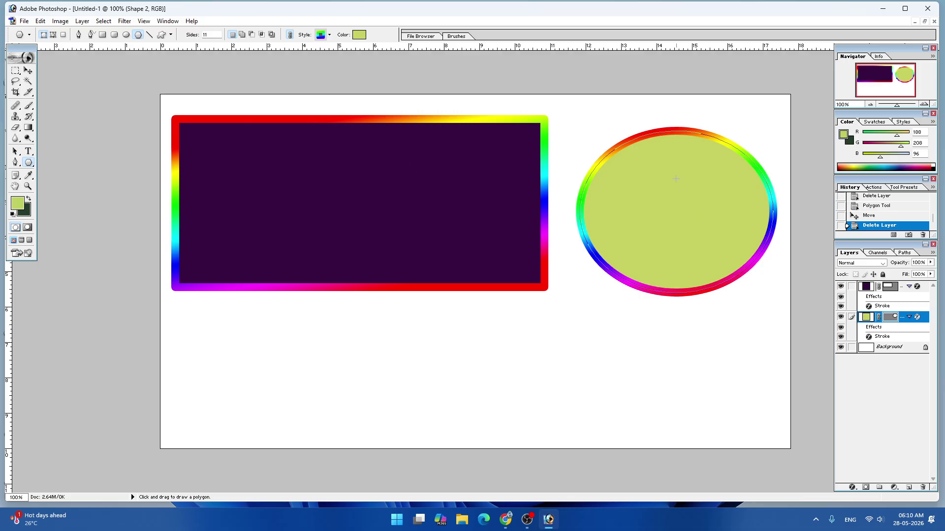
pyautogui.click(28, 70)
pyautogui.moveTo(674, 239)
pyautogui.mouseDown()
pyautogui.moveTo(664, 238)
pyautogui.moveTo(677, 237)
pyautogui.mouseUp()
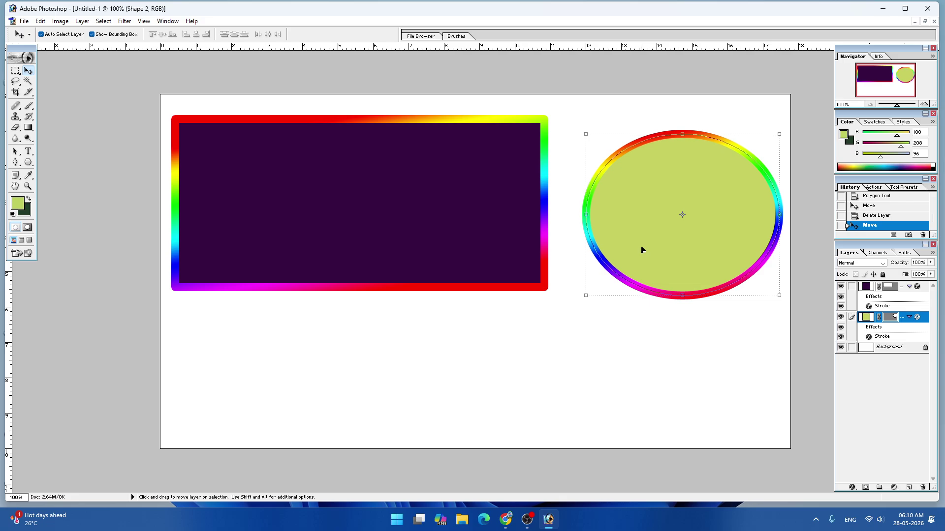
pyautogui.hotkey('ctrl', 't')
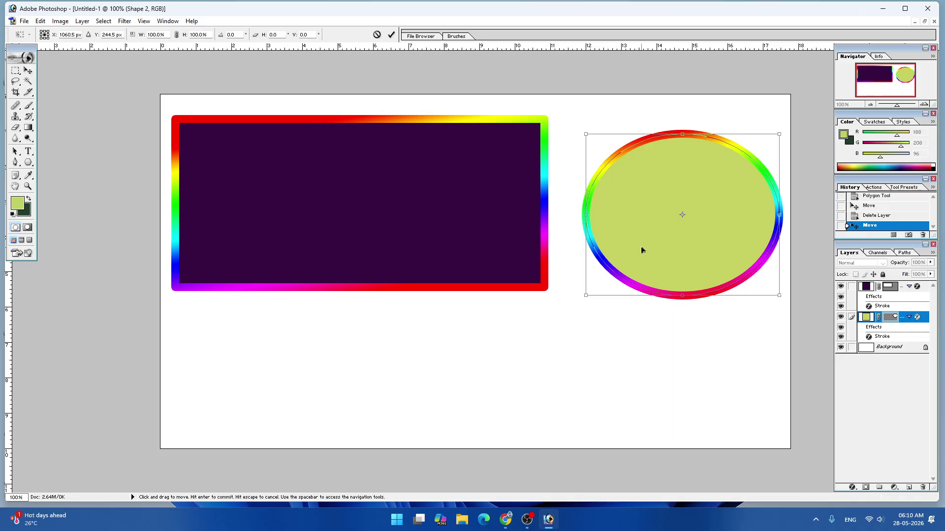
pyautogui.moveTo(639, 253)
pyautogui.mouseDown()
pyautogui.moveTo(630, 268)
pyautogui.moveTo(632, 252)
pyautogui.mouseUp()
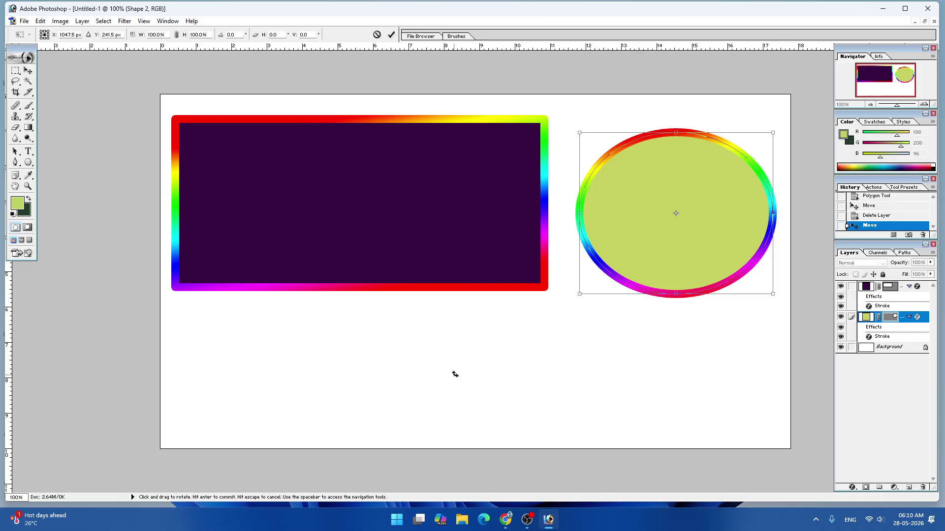
pyautogui.moveTo(673, 243)
pyautogui.mouseDown()
pyautogui.moveTo(650, 297)
pyautogui.moveTo(659, 241)
pyautogui.moveTo(626, 227)
pyautogui.mouseUp()
pyautogui.moveTo(680, 200); pyautogui.dragTo(676, 225)
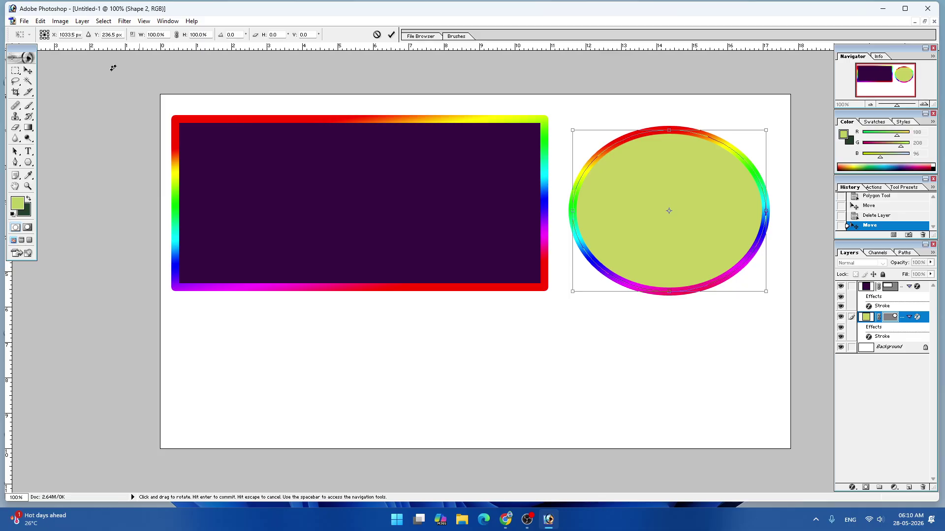
pyautogui.click(28, 71)
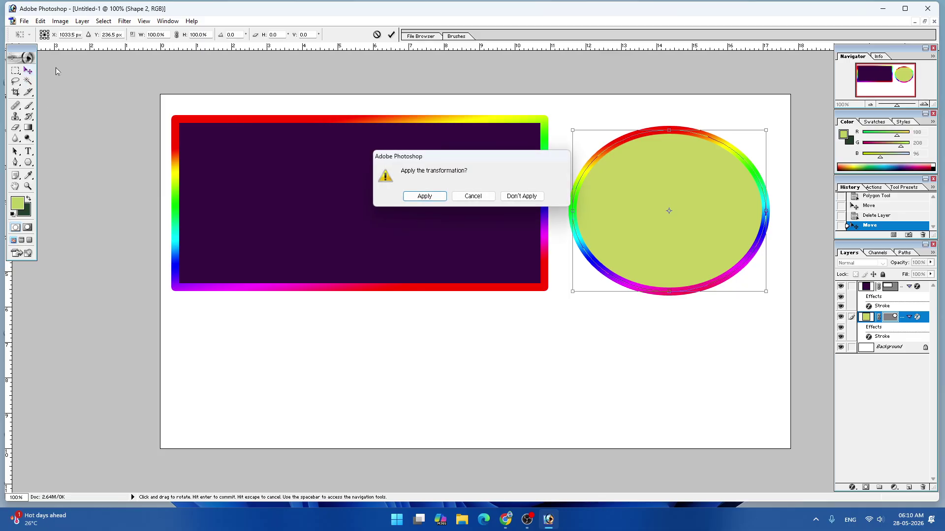
pyautogui.click(423, 196)
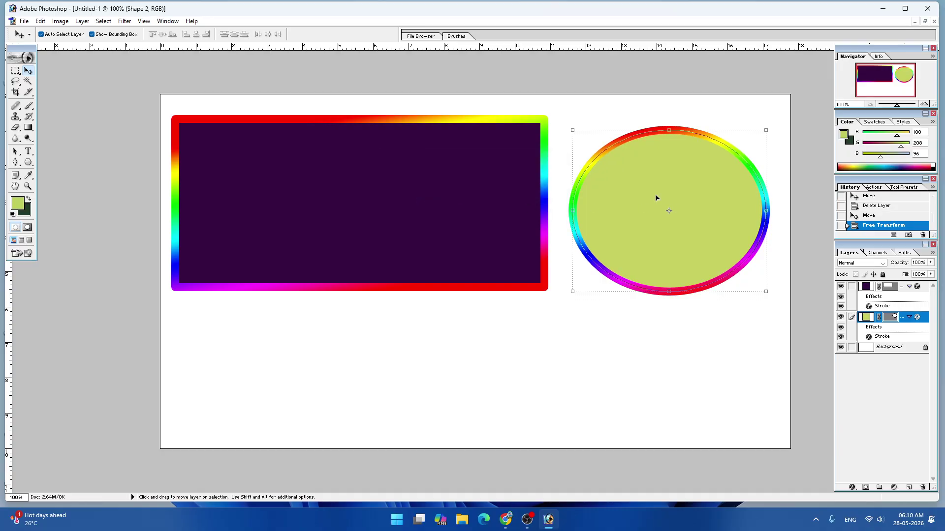
# - Nudge the ellipse up and slightly to the right so it sits level with the rectangle's middle
pyautogui.moveTo(650, 207); pyautogui.dragTo(652, 191)
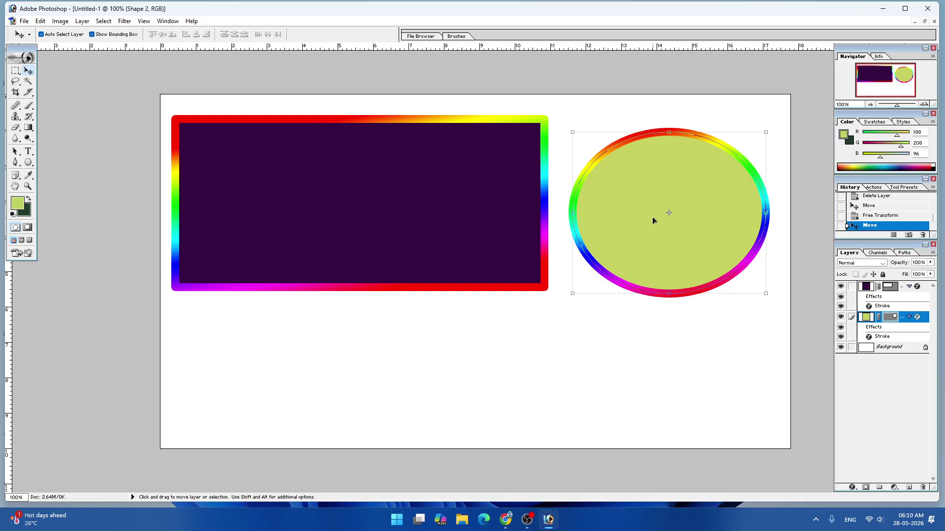
pyautogui.moveTo(652, 220); pyautogui.dragTo(656, 221)
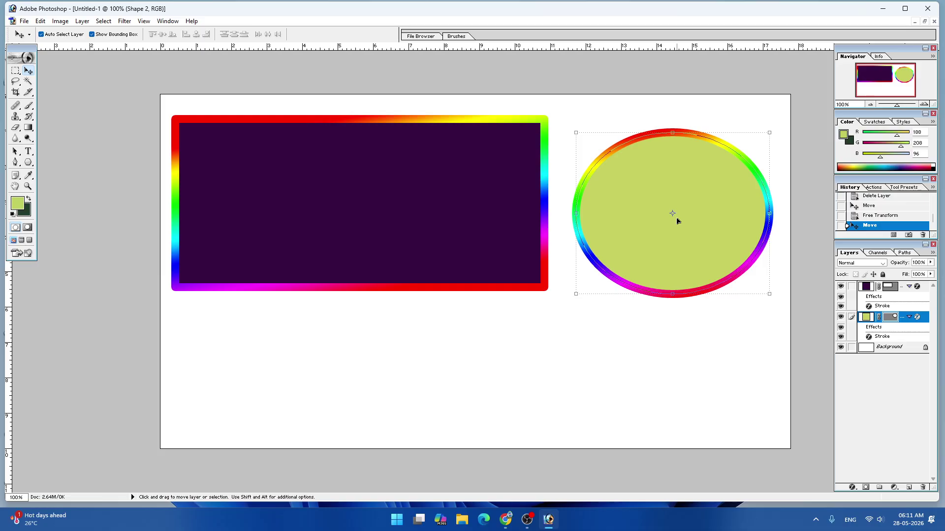
pyautogui.moveTo(669, 200)
pyautogui.mouseDown()
pyautogui.moveTo(664, 246)
pyautogui.moveTo(674, 185)
pyautogui.mouseUp()
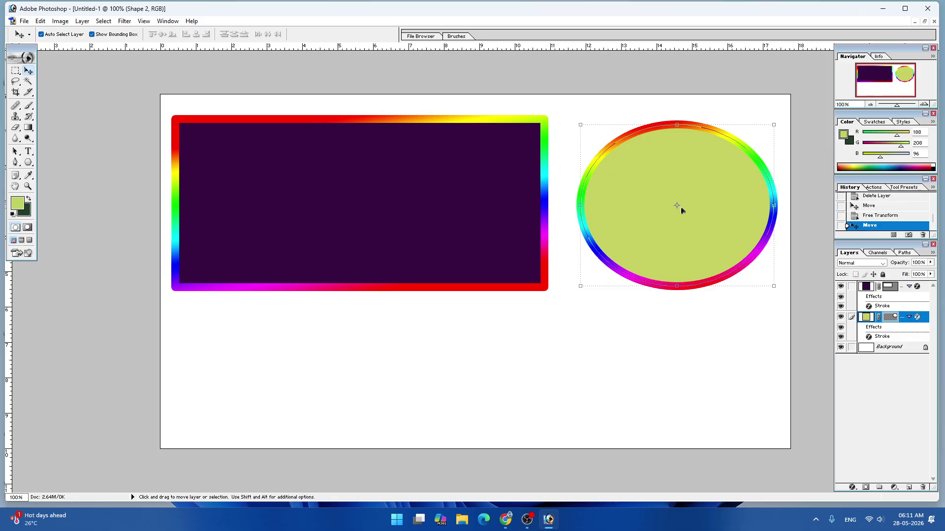
pyautogui.moveTo(670, 197); pyautogui.dragTo(672, 200)
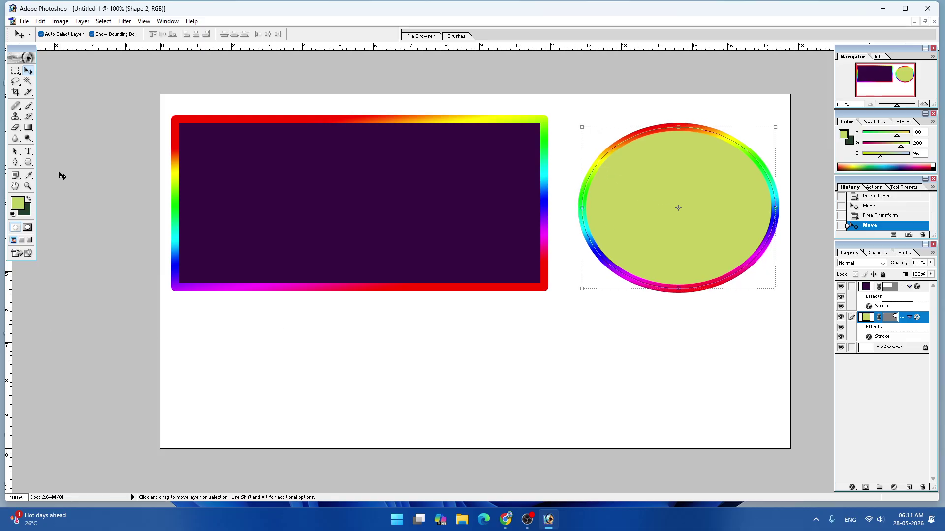
# - Draw a 1 px line across the blank area below the rectangle and ellipse and move it slightly up
pyautogui.click(28, 163)
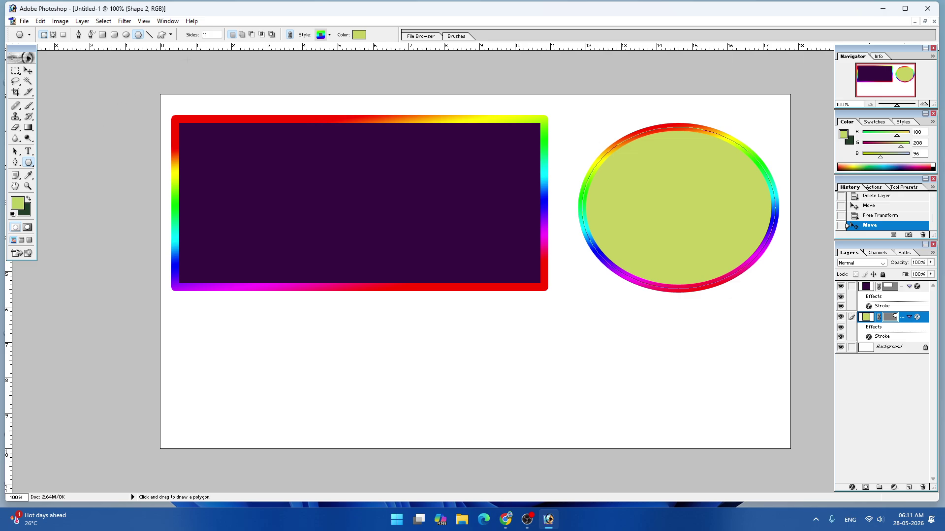
pyautogui.click(149, 35)
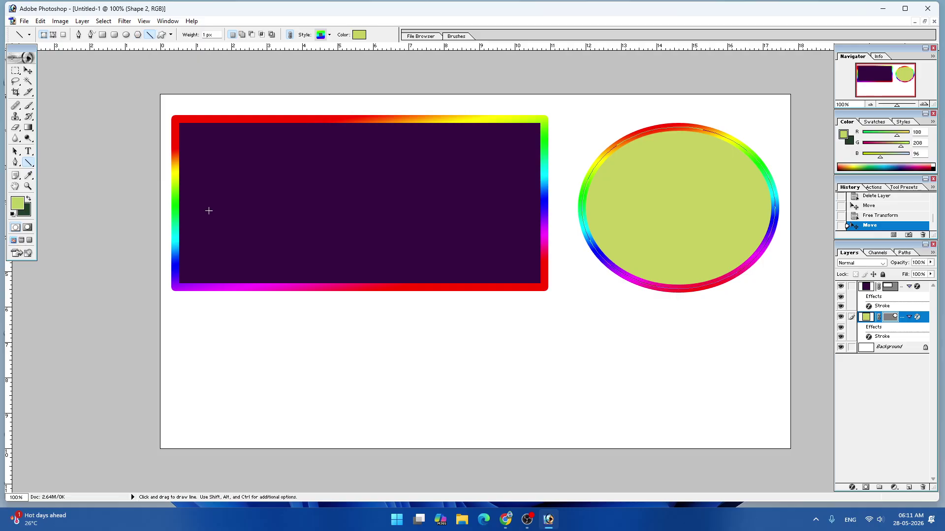
pyautogui.moveTo(223, 351)
pyautogui.mouseDown()
pyautogui.moveTo(526, 340)
pyautogui.moveTo(640, 356)
pyautogui.moveTo(634, 365)
pyautogui.mouseUp()
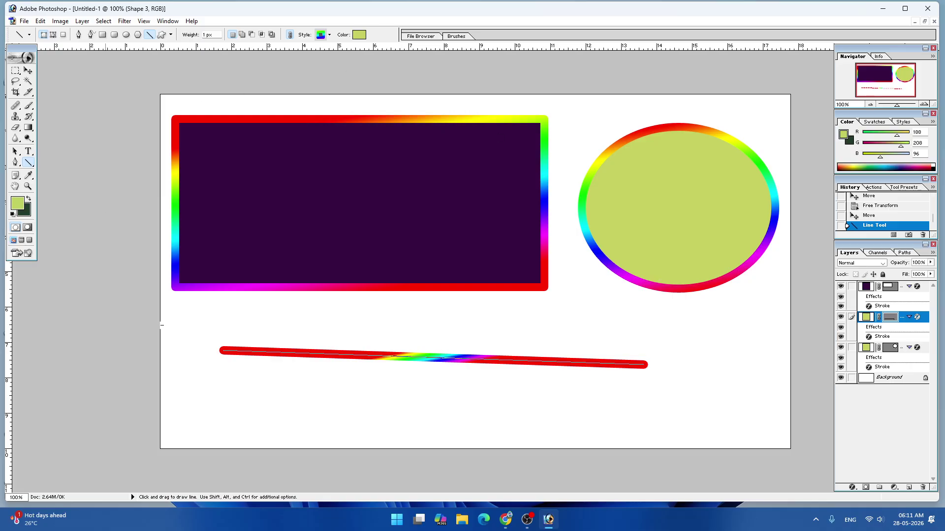
pyautogui.click(28, 71)
pyautogui.moveTo(476, 363); pyautogui.dragTo(484, 345)
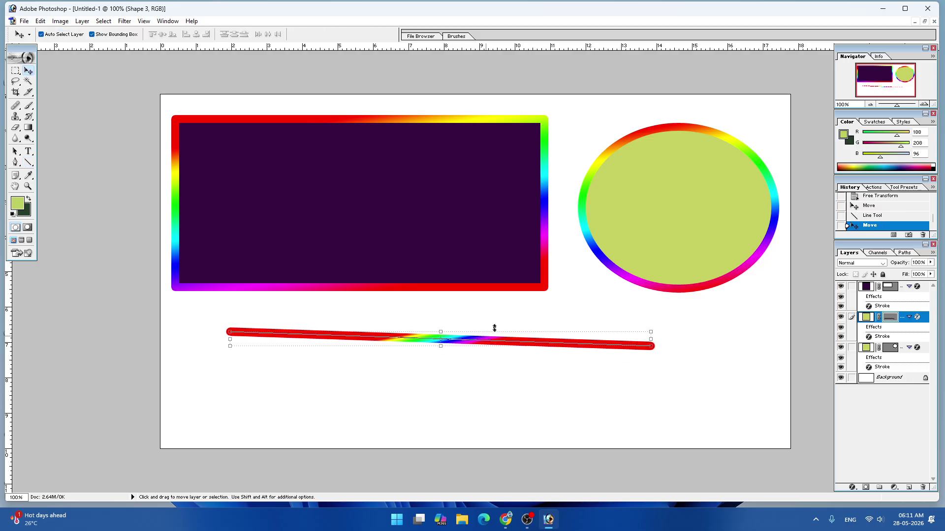
# - Change the line's stroke gradient to the Chrome preset and apply the layer style
pyautogui.click(852, 488)
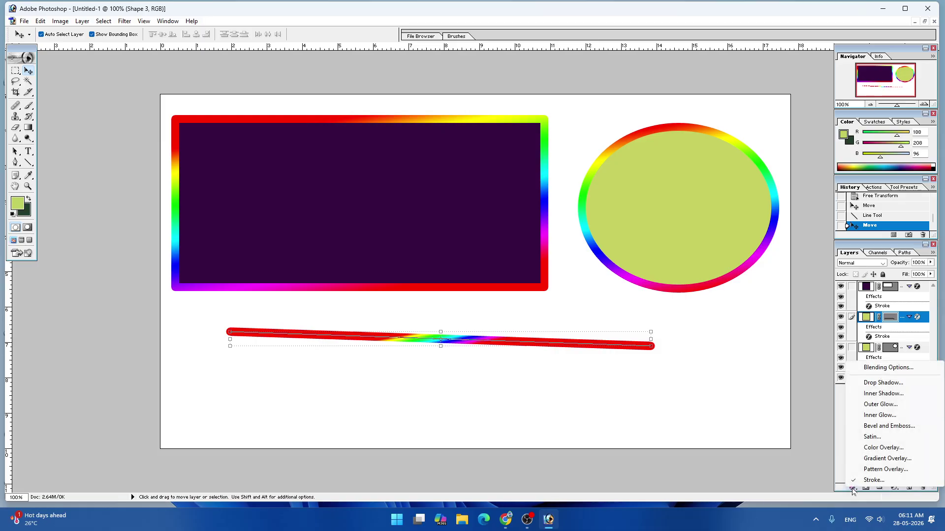
pyautogui.click(866, 478)
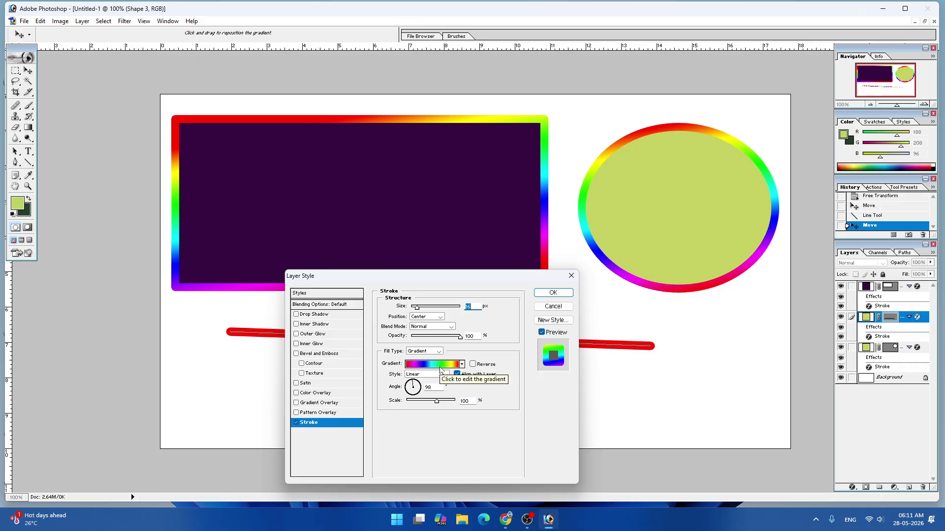
pyautogui.click(441, 368)
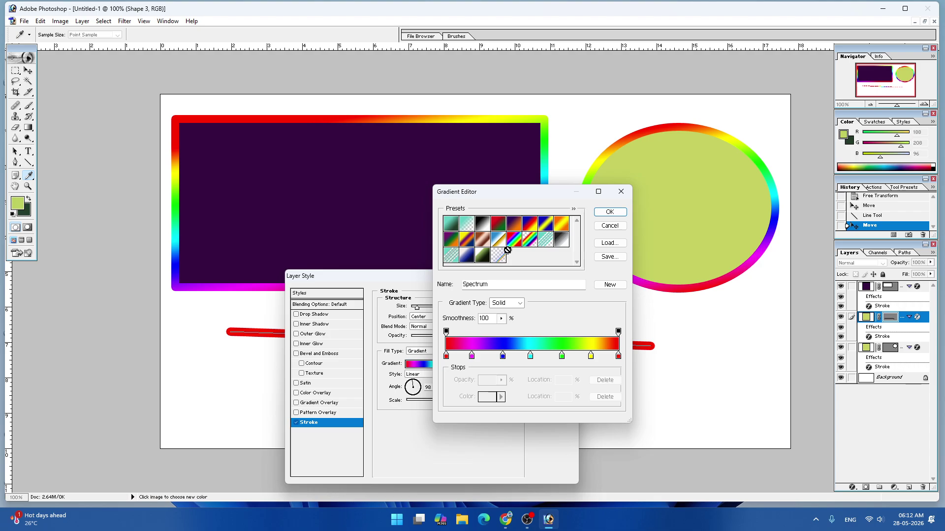
pyautogui.click(502, 253)
pyautogui.click(610, 211)
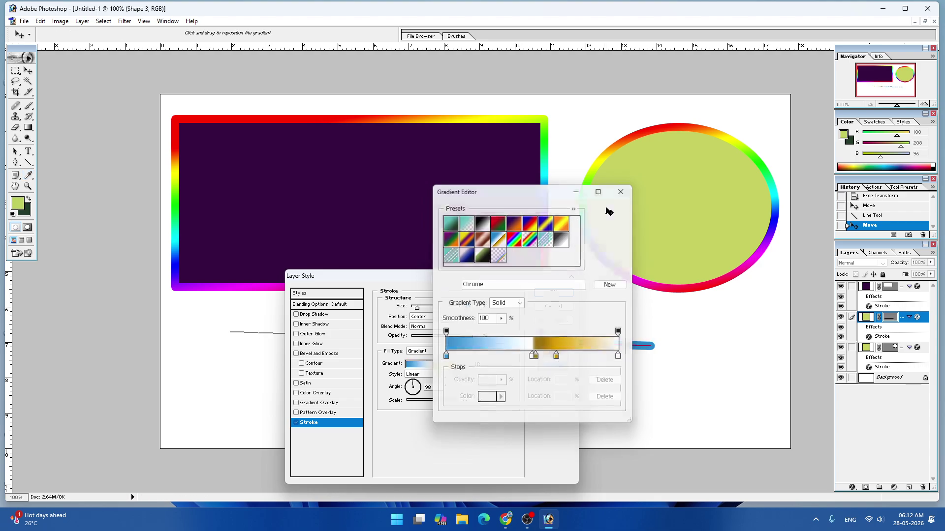
pyautogui.click(555, 292)
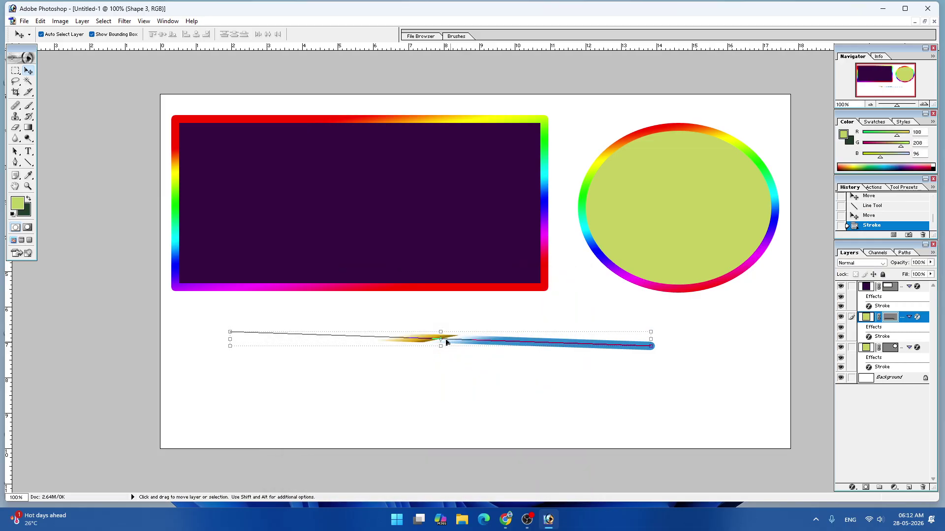
# - Move the line up closer to the rectangle and delete its layer
pyautogui.moveTo(451, 345); pyautogui.dragTo(453, 328)
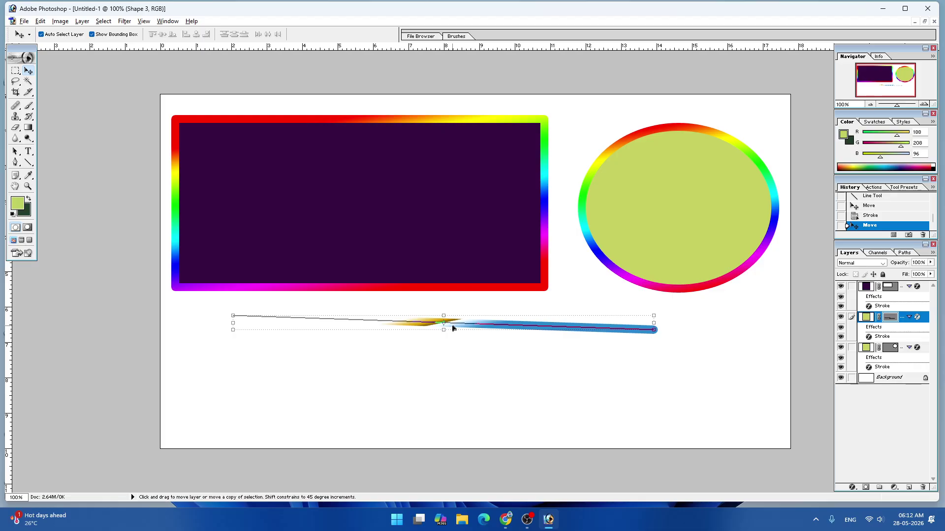
pyautogui.hotkey('alt', 'l')
pyautogui.hotkey('alt', 'l')
pyautogui.hotkey('alt', 'l')
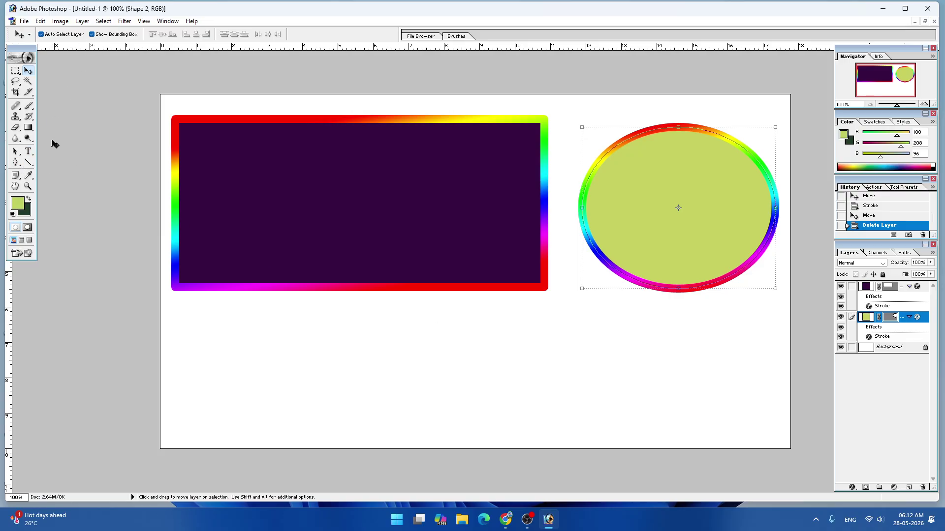
# - Switch to the Custom Shape tool and examine its geometry options
pyautogui.click(28, 162)
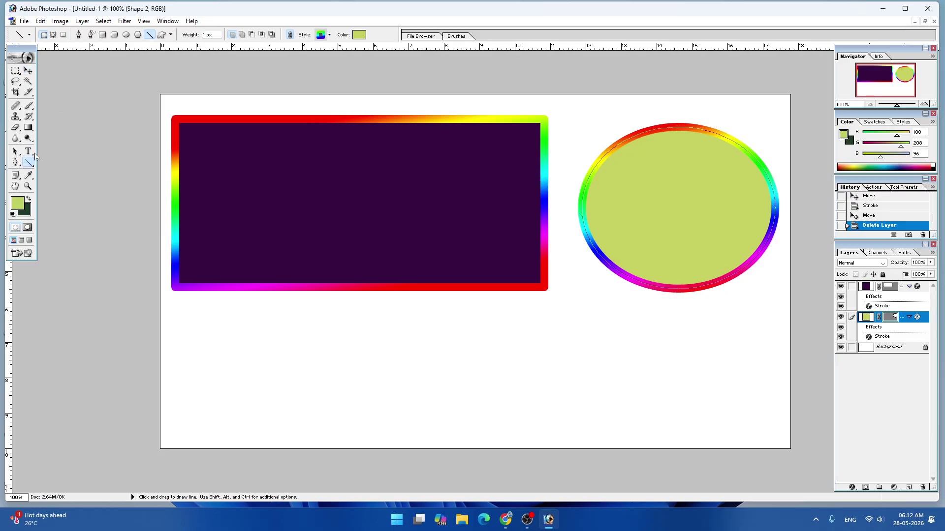
pyautogui.click(171, 35)
pyautogui.click(172, 37)
pyautogui.click(171, 36)
pyautogui.click(171, 36)
pyautogui.click(162, 35)
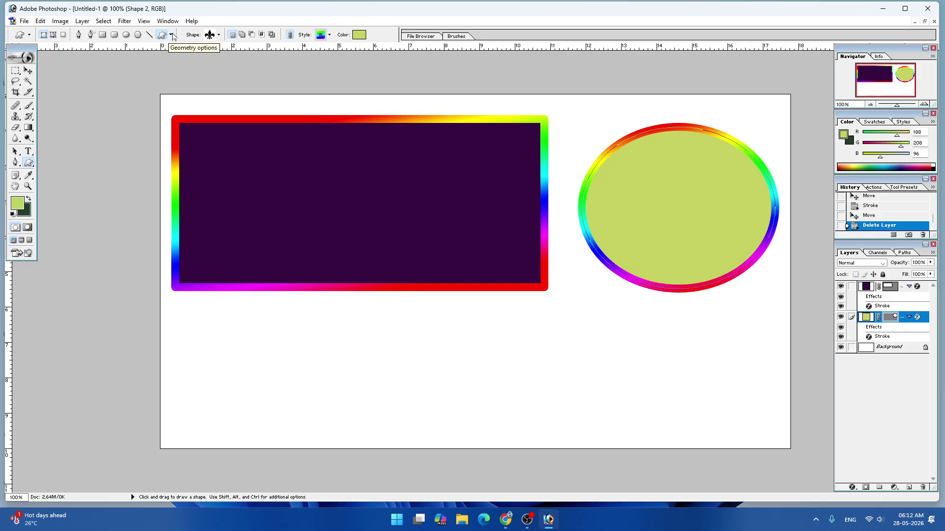
pyautogui.click(171, 35)
pyautogui.click(171, 35)
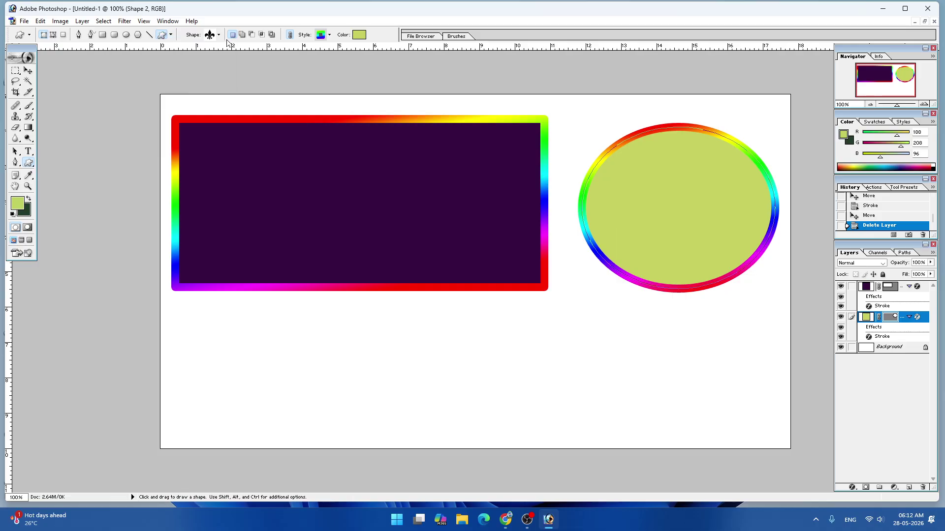
pyautogui.click(171, 37)
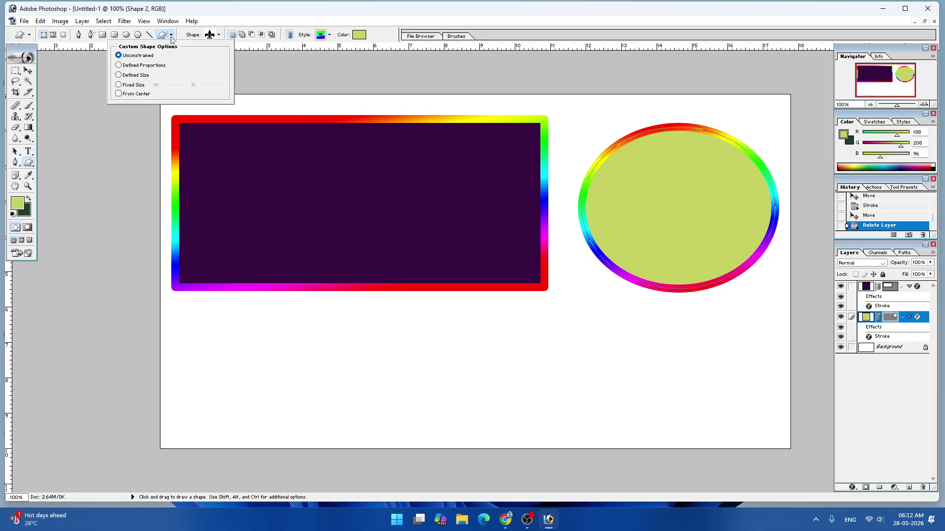
pyautogui.click(170, 37)
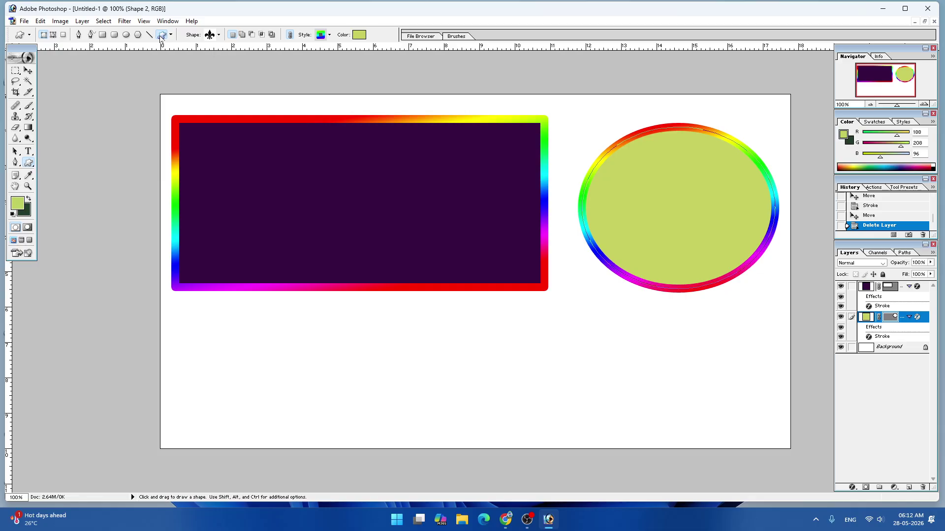
# - Draw the curled ornament custom shape below the rectangle and move it to the right beneath the gap before the ellipse
pyautogui.click(219, 35)
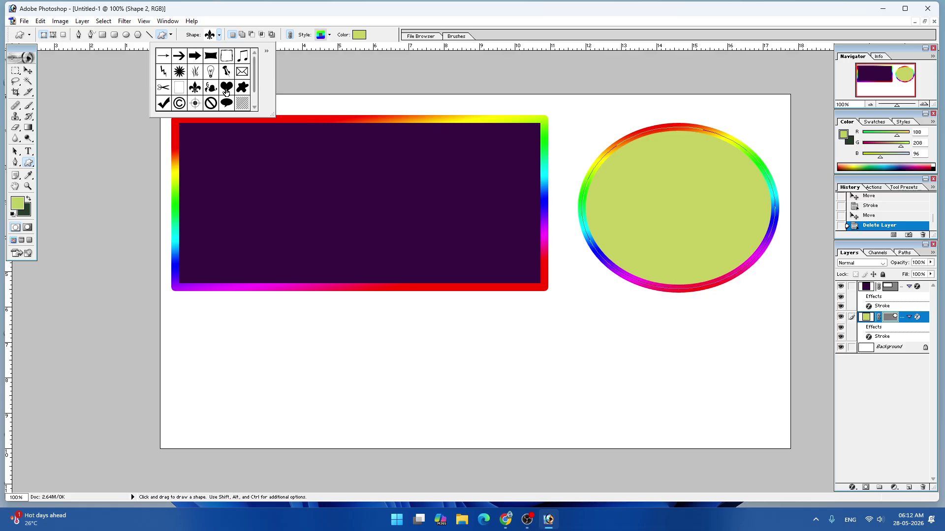
pyautogui.click(210, 88)
pyautogui.click(371, 405)
pyautogui.moveTo(371, 405); pyautogui.dragTo(564, 309)
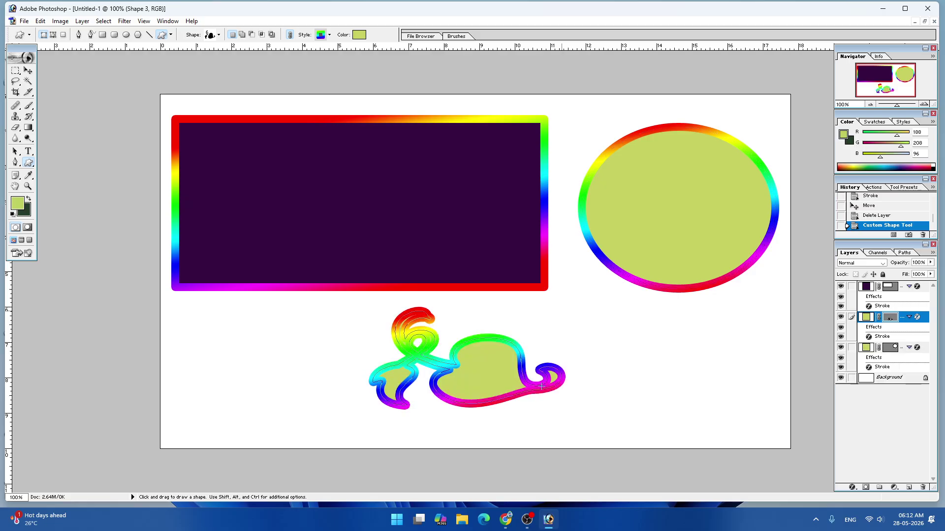
pyautogui.click(28, 71)
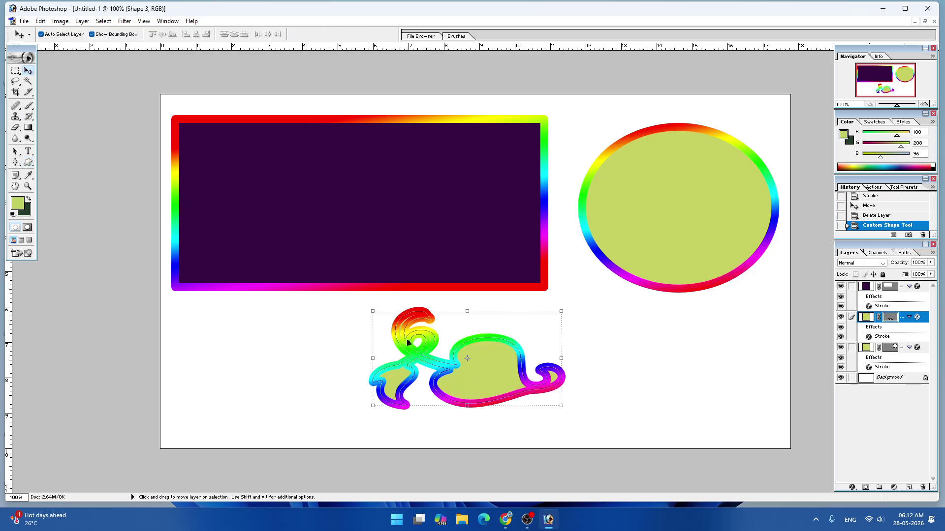
pyautogui.moveTo(466, 366); pyautogui.dragTo(512, 364)
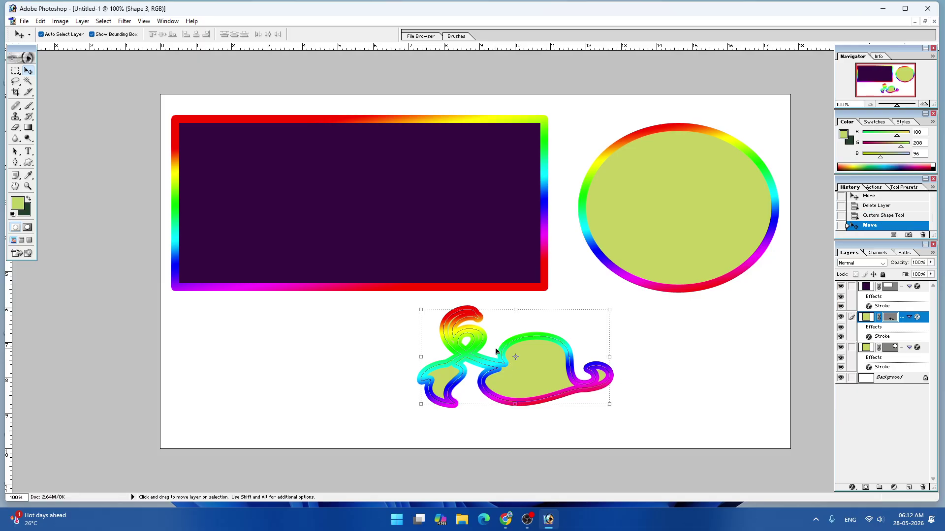
# - Set the ornament's stroke to 5 px with the Yellow, Violet, Orange, Blue gradient and open its Color Overlay settings
pyautogui.click(852, 487)
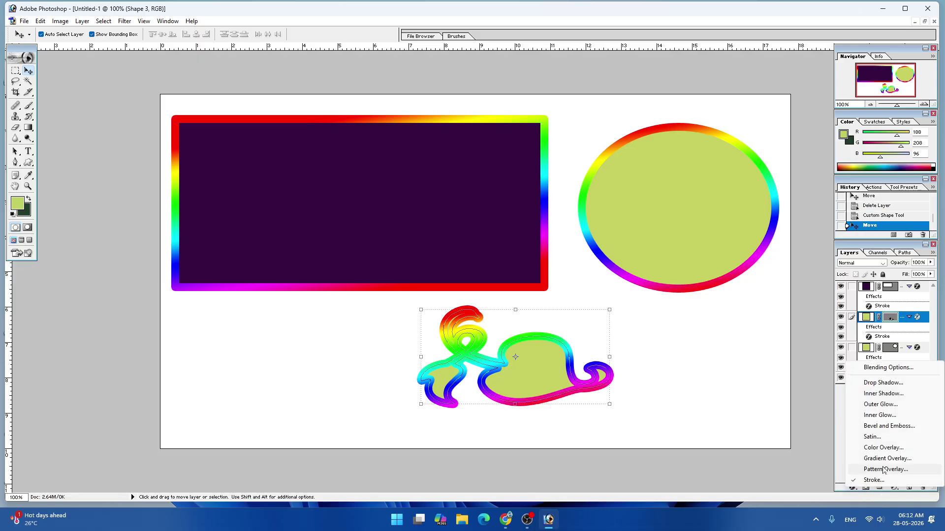
pyautogui.click(871, 481)
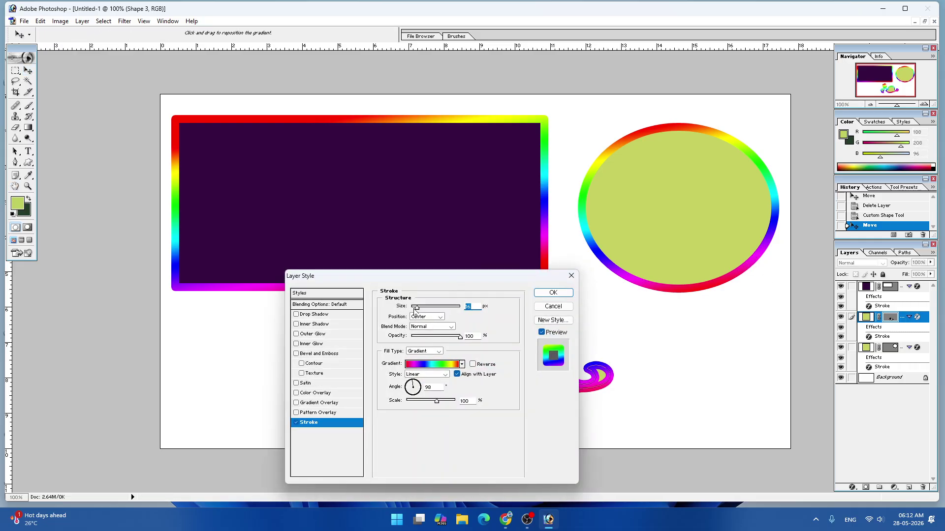
pyautogui.moveTo(416, 308); pyautogui.dragTo(413, 308)
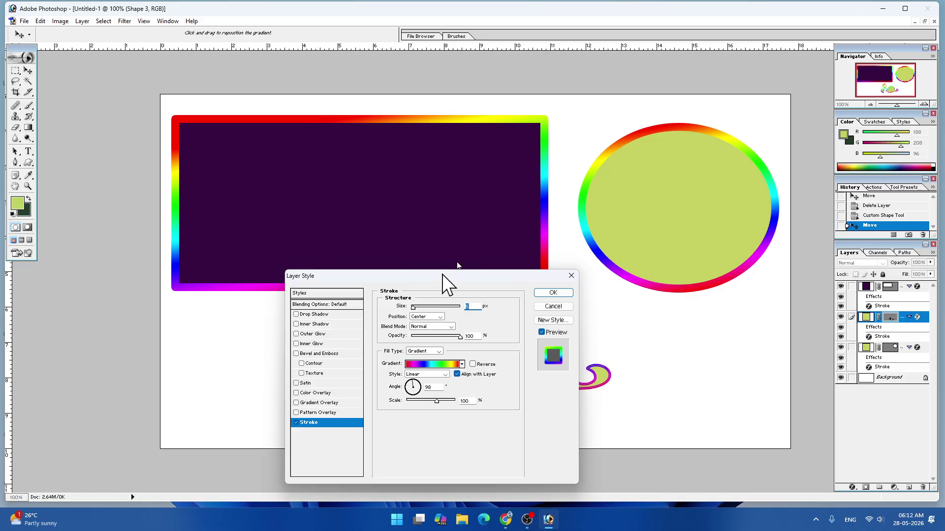
pyautogui.moveTo(442, 273); pyautogui.dragTo(711, 107)
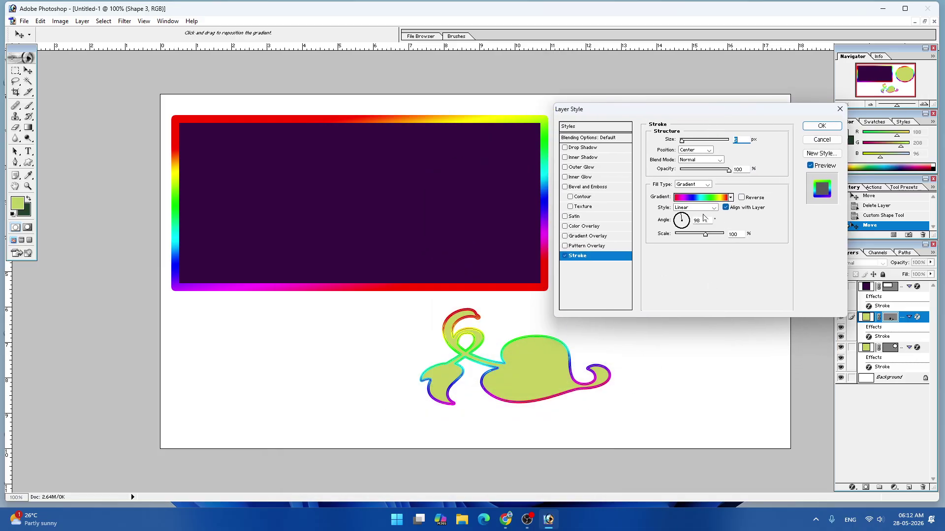
pyautogui.click(703, 198)
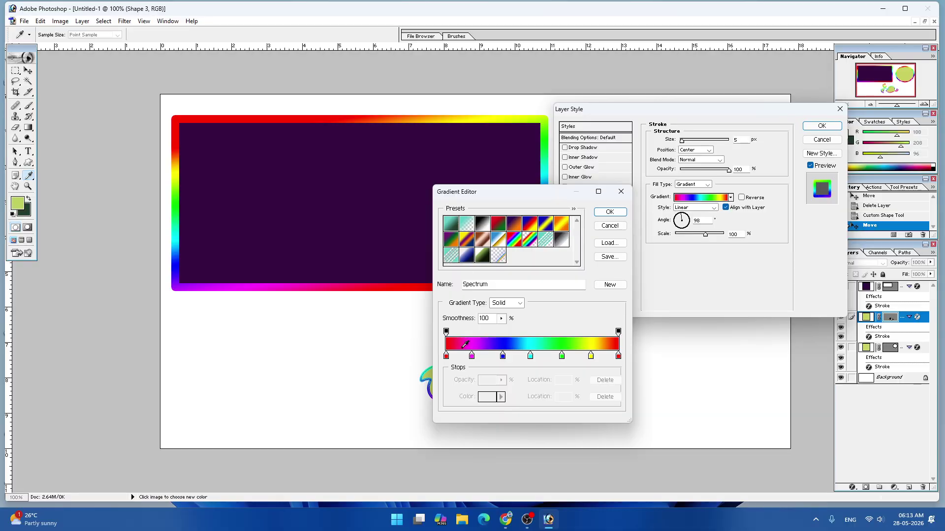
pyautogui.click(466, 241)
pyautogui.moveTo(544, 193); pyautogui.dragTo(759, 118)
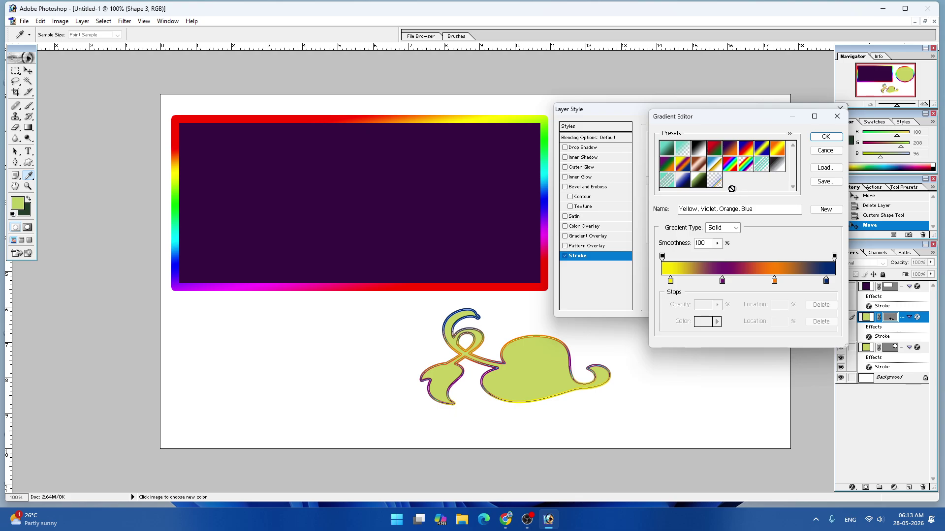
pyautogui.click(826, 136)
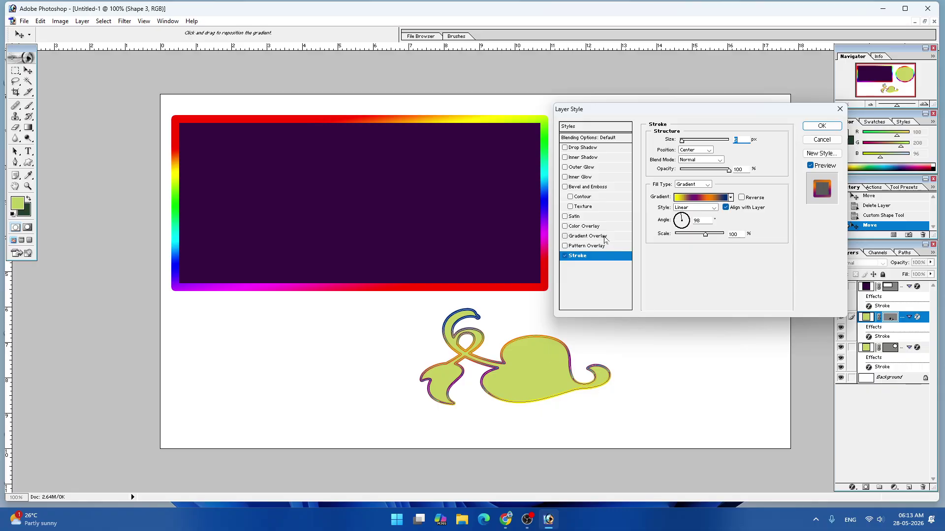
pyautogui.click(584, 227)
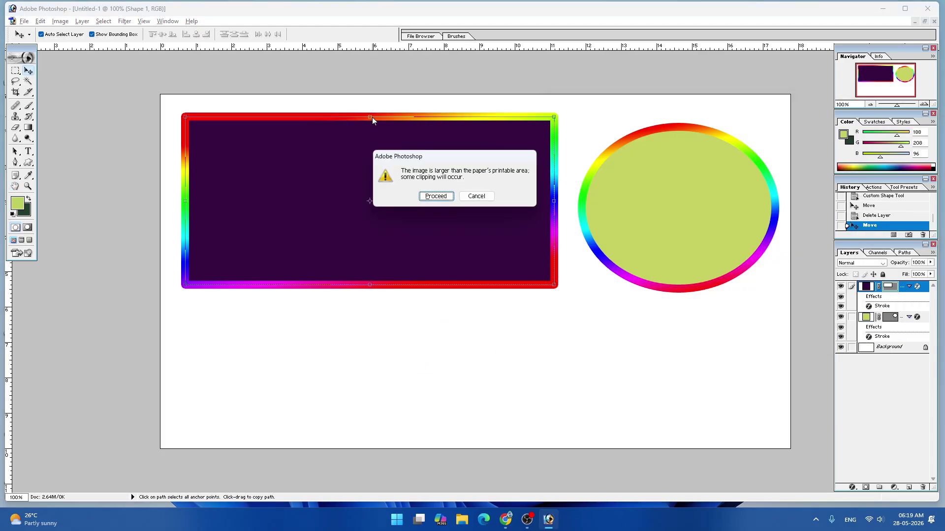
# - Cancel the print warning and draw a large heart custom shape overlapping the rectangle and the ellipse
pyautogui.click(476, 196)
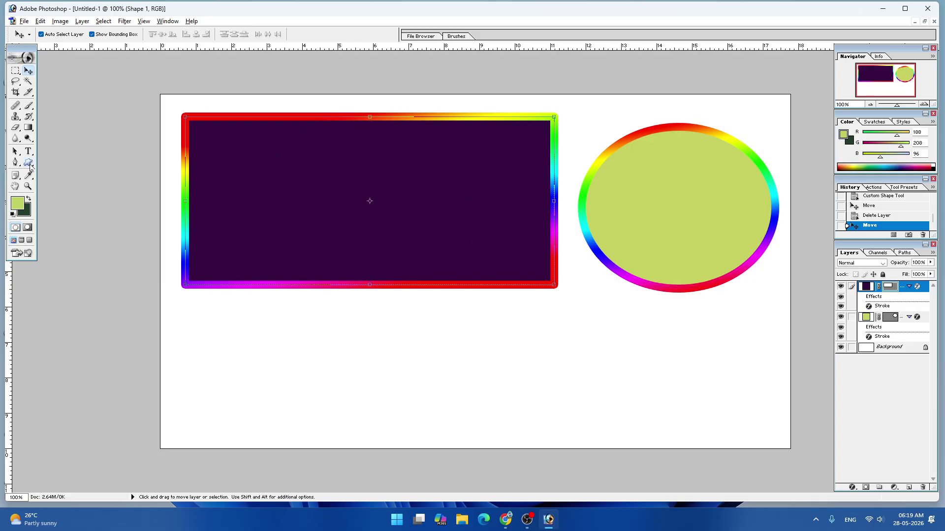
pyautogui.click(28, 162)
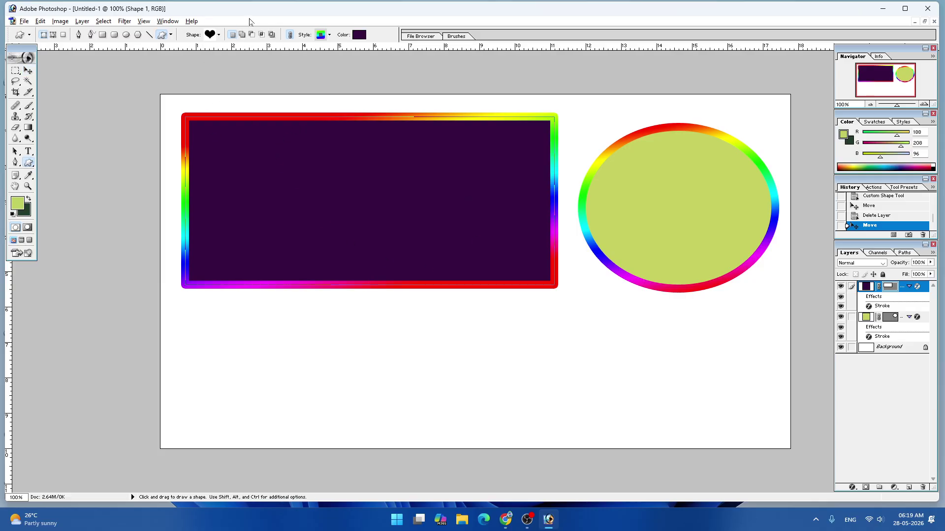
pyautogui.click(219, 34)
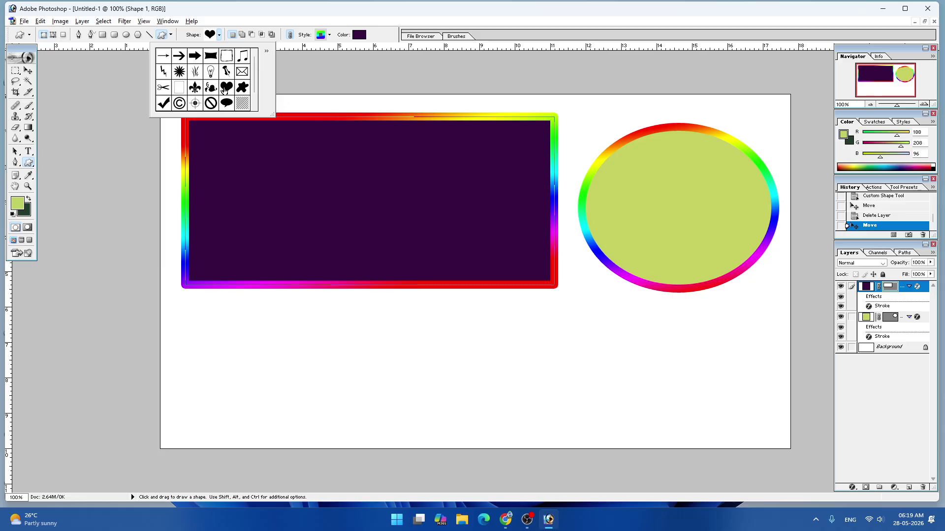
pyautogui.click(212, 89)
pyautogui.click(229, 88)
pyautogui.moveTo(452, 401); pyautogui.dragTo(662, 168)
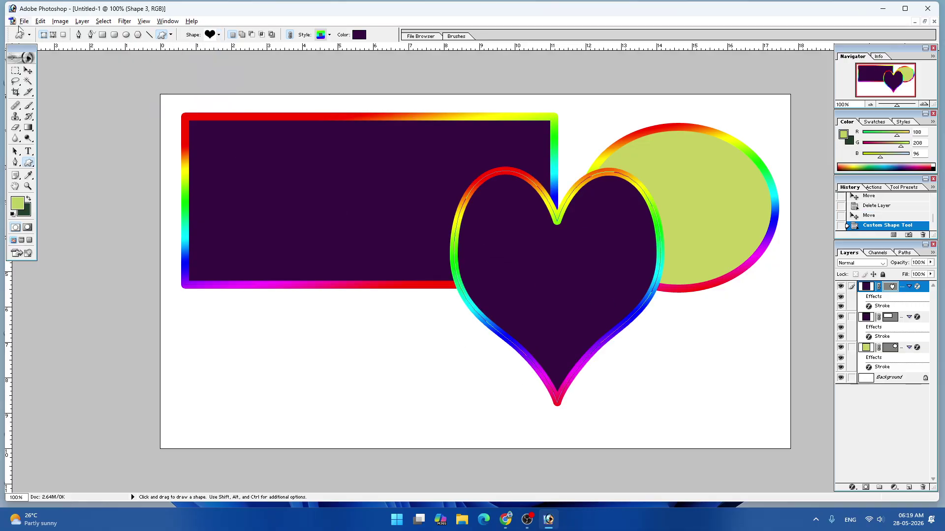
# - Move the heart over the rectangle's lower right part, clear of the ellipse, and minimize the document window
pyautogui.click(28, 71)
pyautogui.moveTo(492, 282); pyautogui.dragTo(571, 327)
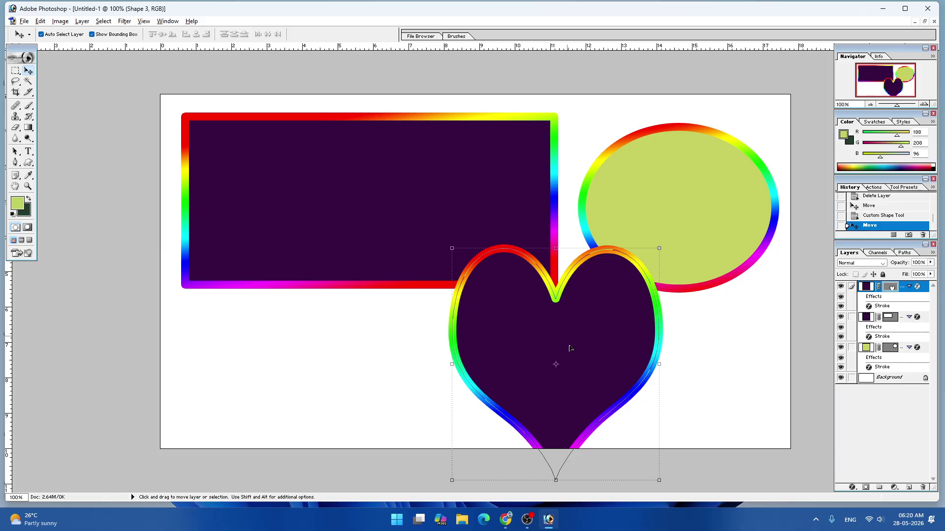
pyautogui.moveTo(544, 324); pyautogui.dragTo(452, 273)
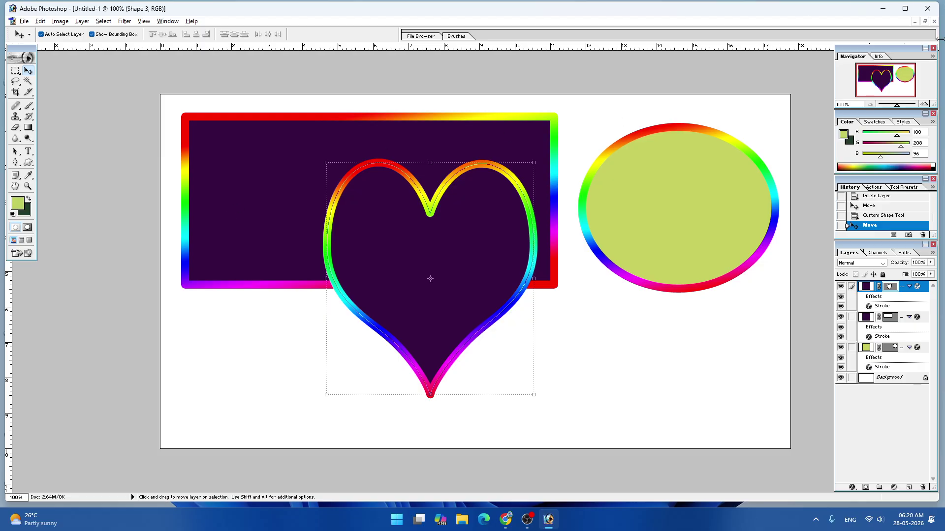
pyautogui.click(917, 22)
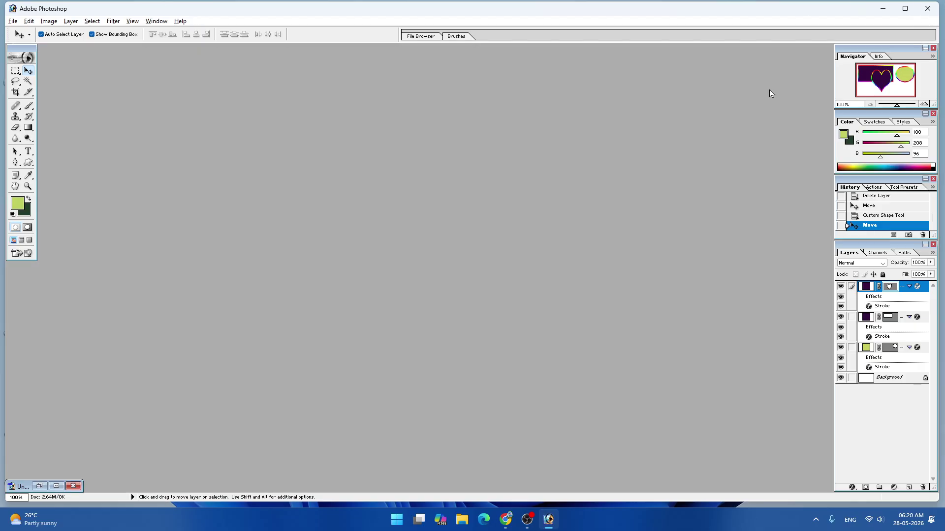
# - Open the photo images (3) from the Downloads folder
pyautogui.doubleClick(232, 141)
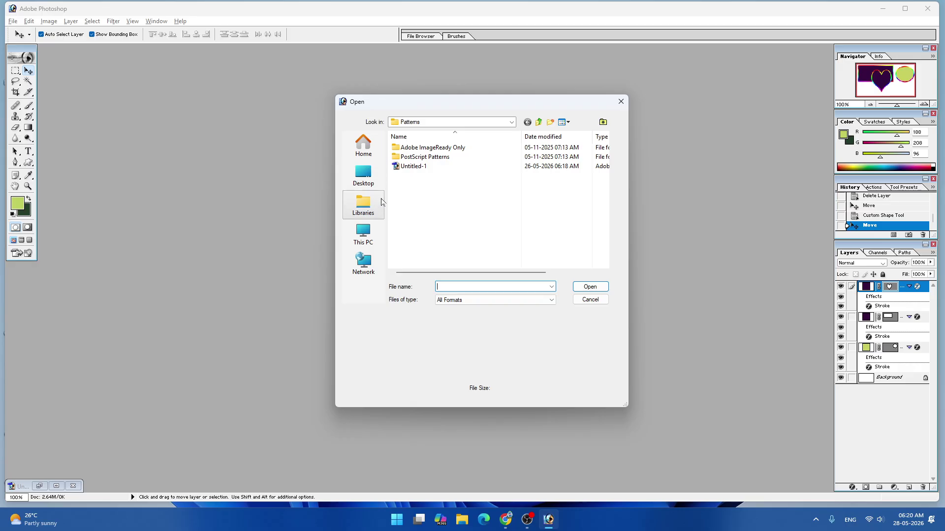
pyautogui.hscroll(2, 392, 207)
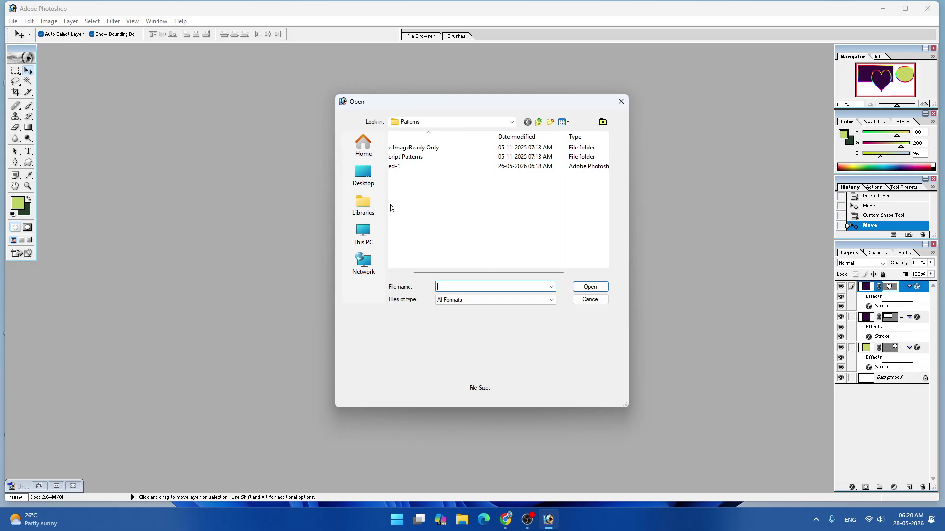
pyautogui.click(363, 232)
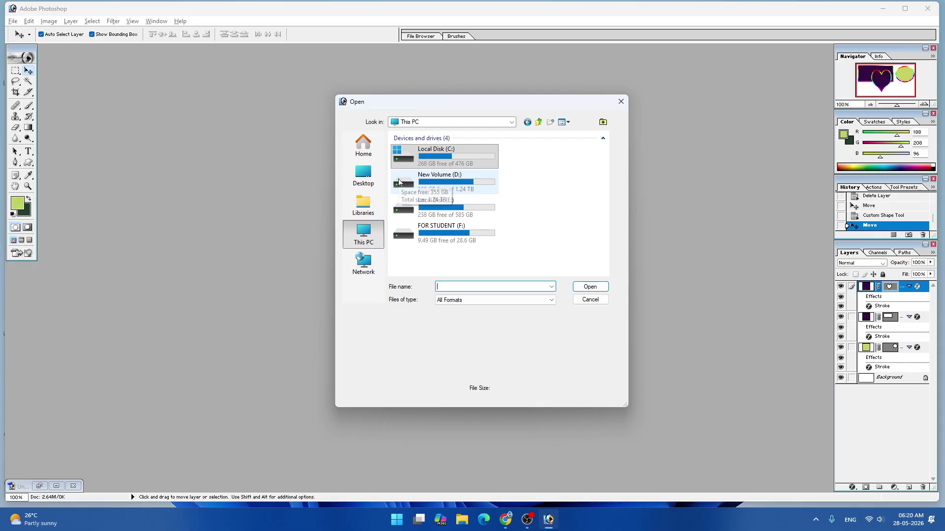
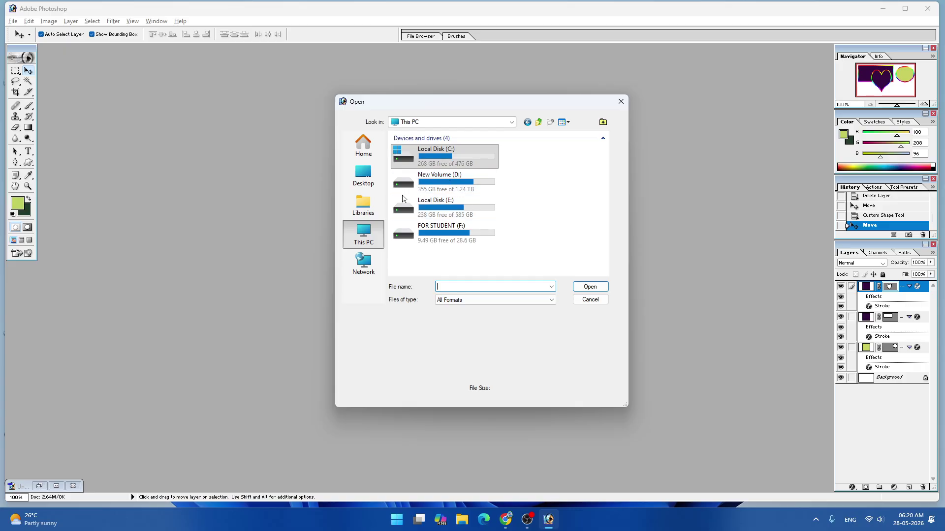
pyautogui.click(511, 123)
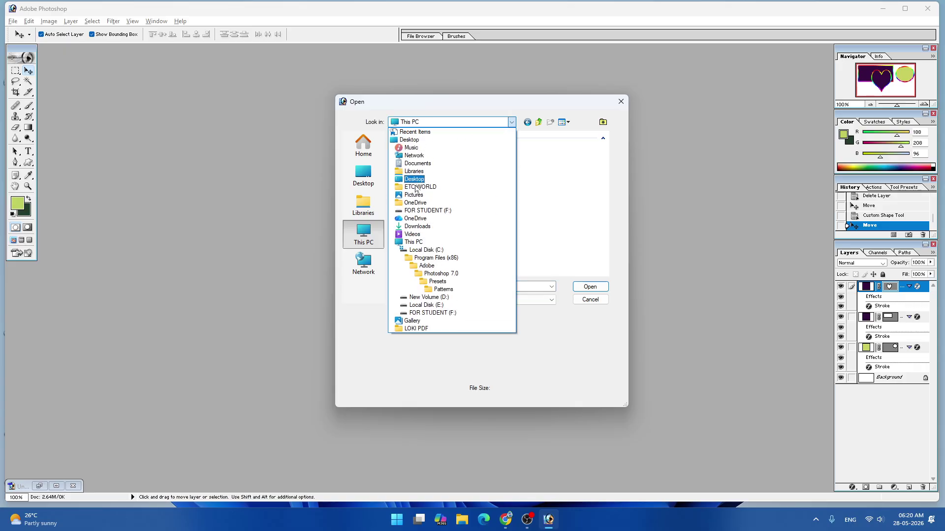
pyautogui.click(429, 227)
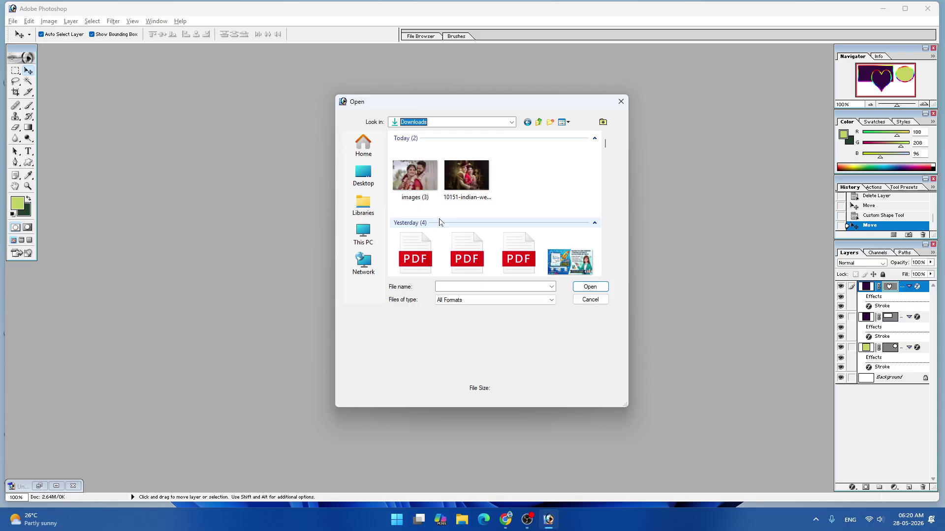
pyautogui.click(415, 177)
pyautogui.click(590, 286)
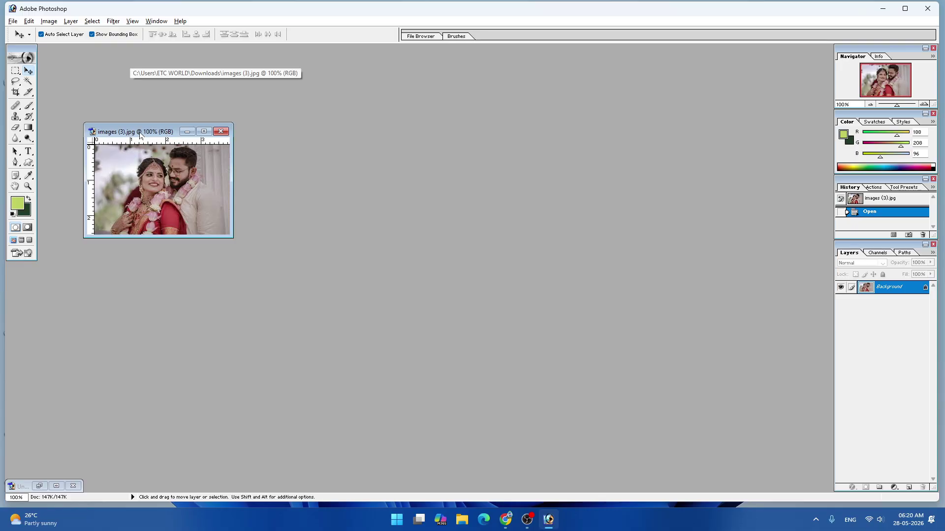
# - Duplicate the images (3).jpg photo as a separate image
pyautogui.rightClick(140, 135)
pyautogui.click(170, 139)
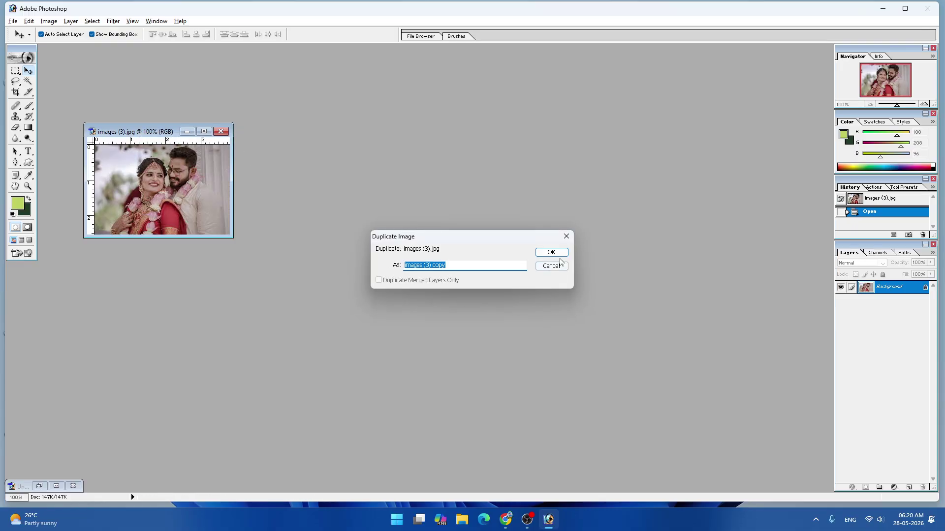
# - Duplicate the images (3) photo, inspect the copy at 300% with the original closed, and close it without saving
pyautogui.click(554, 253)
pyautogui.click(220, 131)
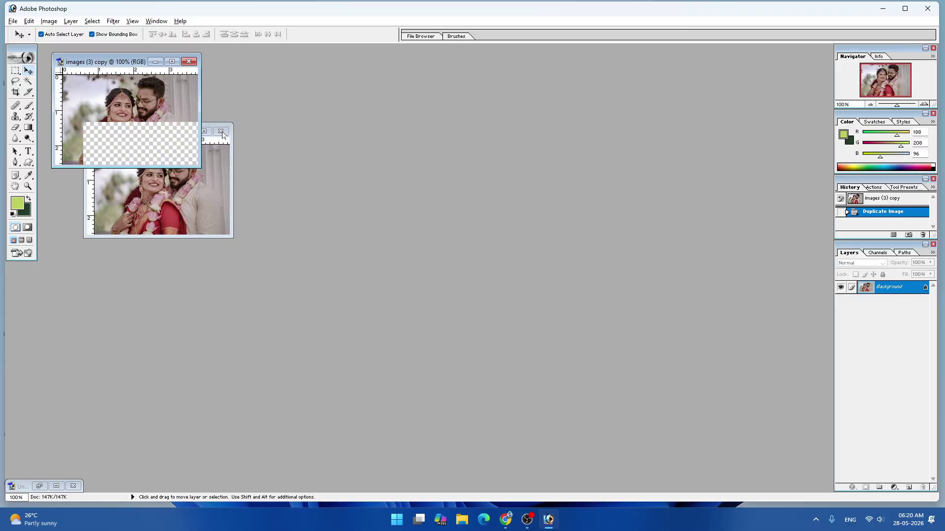
pyautogui.moveTo(99, 62); pyautogui.dragTo(231, 217)
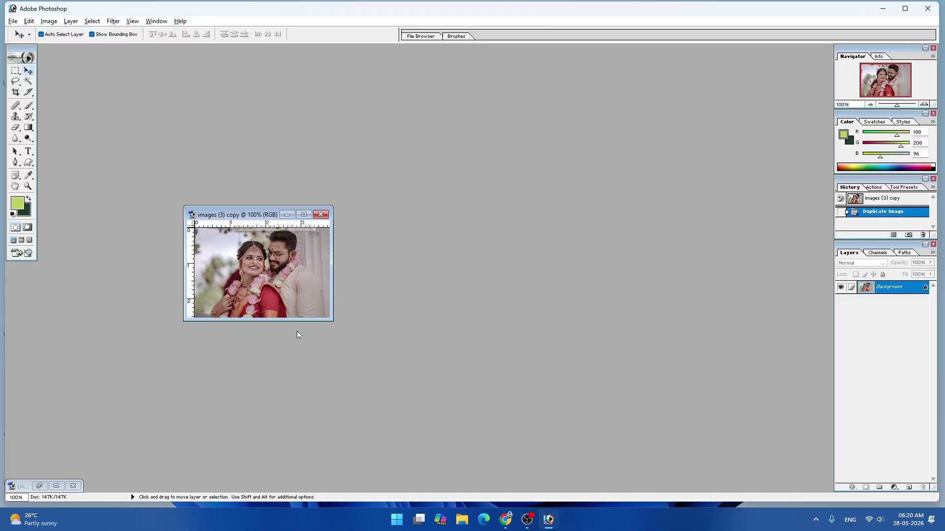
pyautogui.click(304, 215)
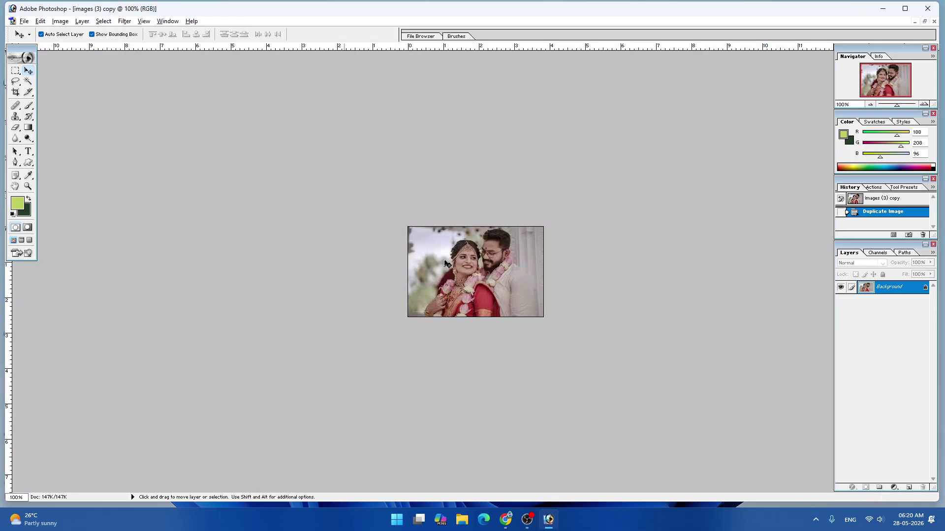
pyautogui.hotkey('ctrl', '+')
pyautogui.hotkey('ctrl', '+')
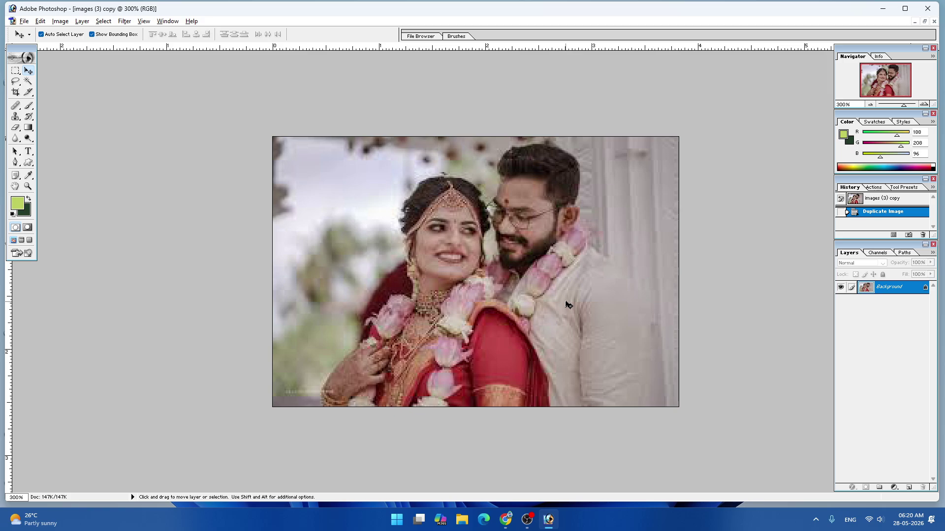
pyautogui.click(934, 21)
pyautogui.click(454, 194)
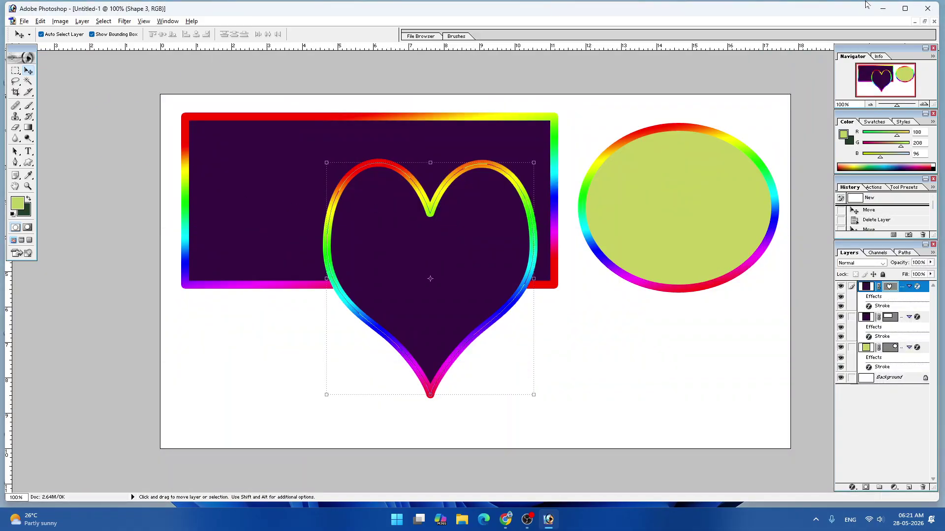
# - Set the Untitled-1 document window aside and open the 10151-indian-wedding-couple-images photo from Downloads
pyautogui.click(924, 21)
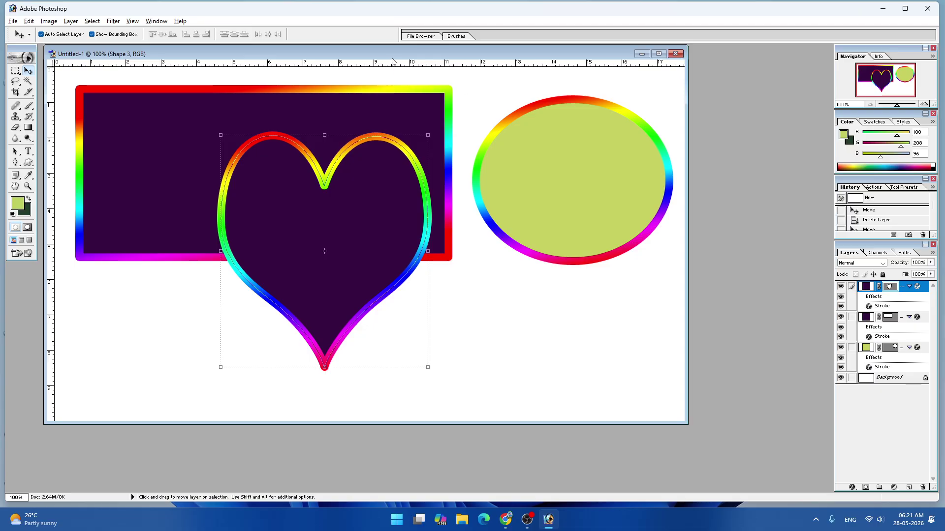
pyautogui.moveTo(394, 59); pyautogui.dragTo(734, 108)
pyautogui.hotkey('ctrl', 'o')
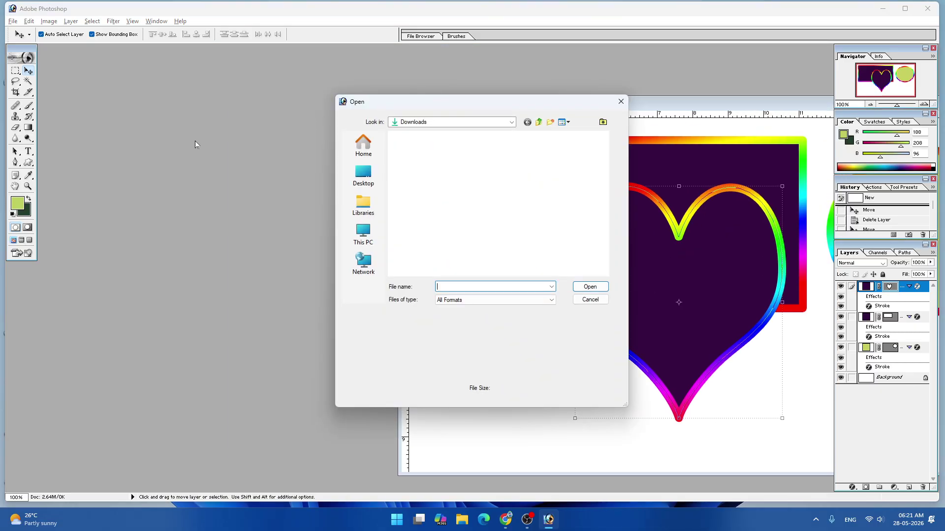
pyautogui.doubleClick(473, 185)
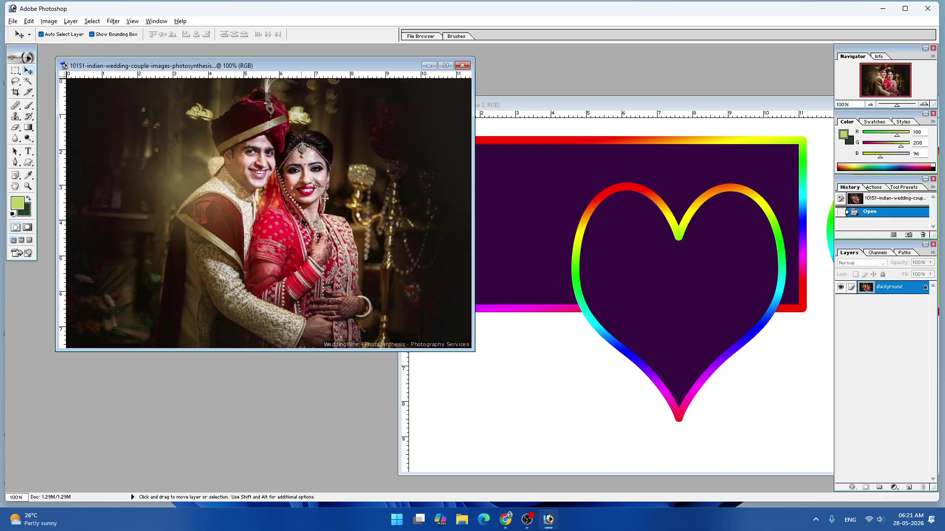
# - Duplicate the opened wedding couple photo under the suggested copy name and close the original
pyautogui.rightClick(220, 65)
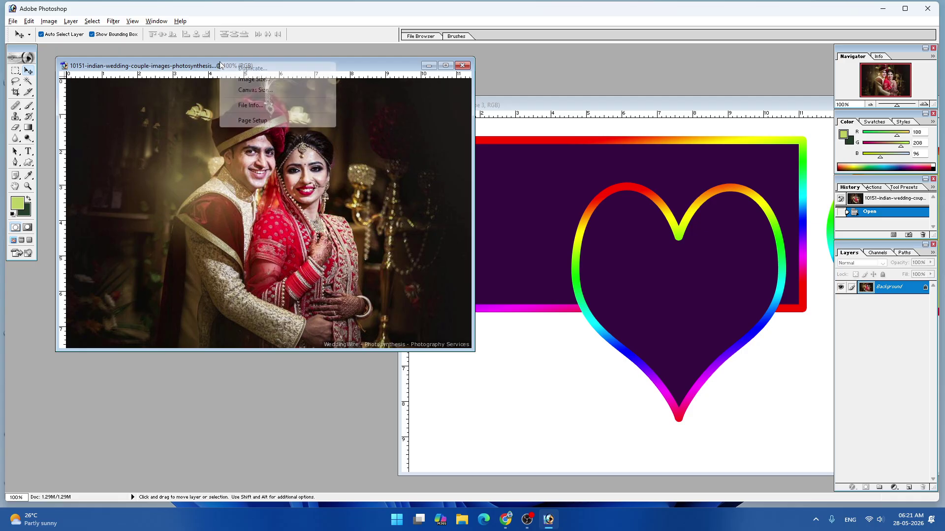
pyautogui.click(241, 68)
pyautogui.click(552, 252)
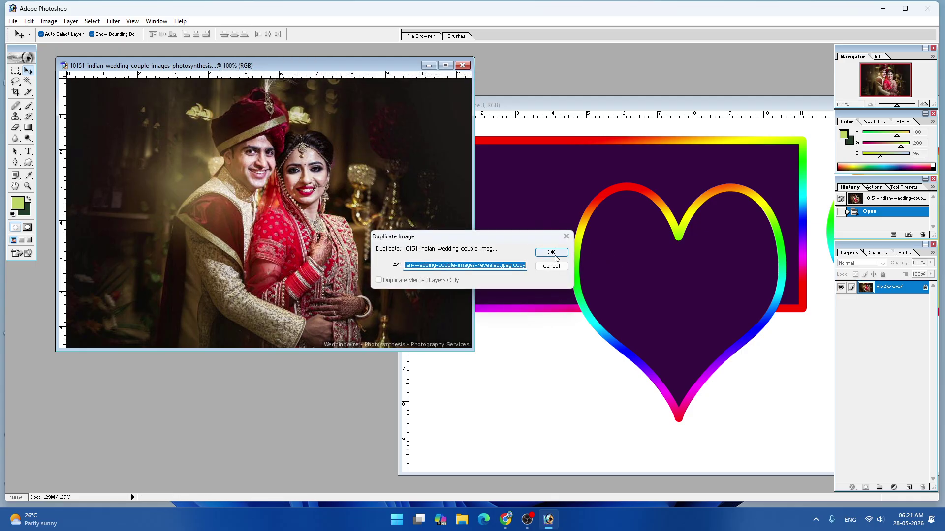
pyautogui.moveTo(306, 68); pyautogui.dragTo(272, 219)
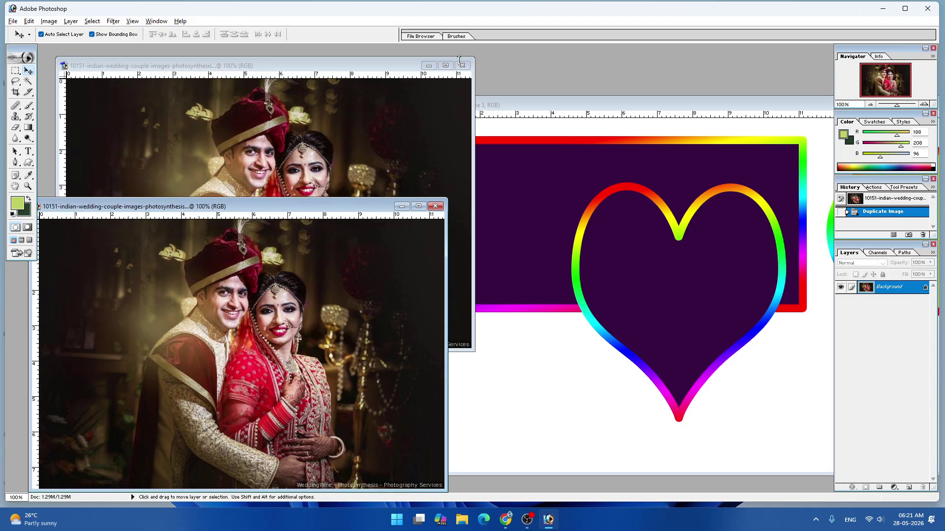
pyautogui.click(462, 65)
pyautogui.moveTo(192, 209); pyautogui.dragTo(240, 144)
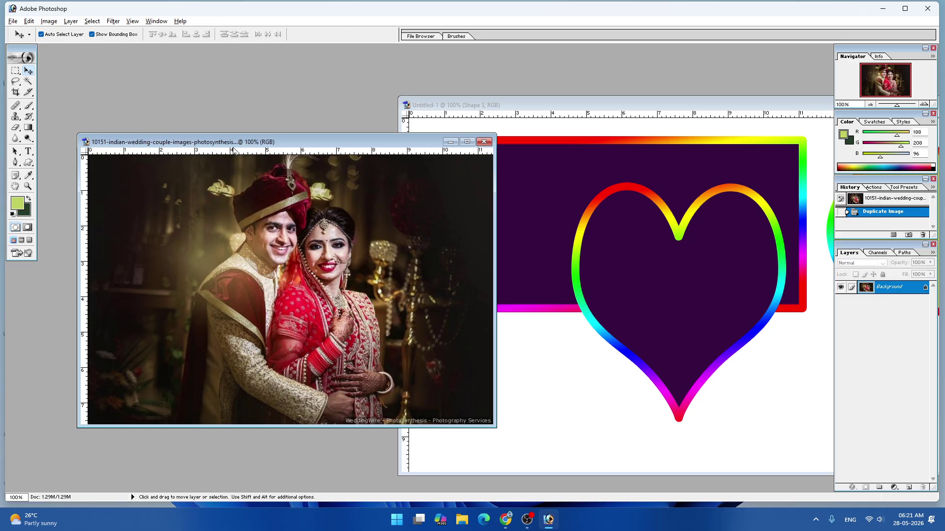
pyautogui.moveTo(233, 148); pyautogui.dragTo(198, 106)
# - Make a second copy of the wedding photo from the first copy and close the first copy without saving
pyautogui.rightClick(261, 99)
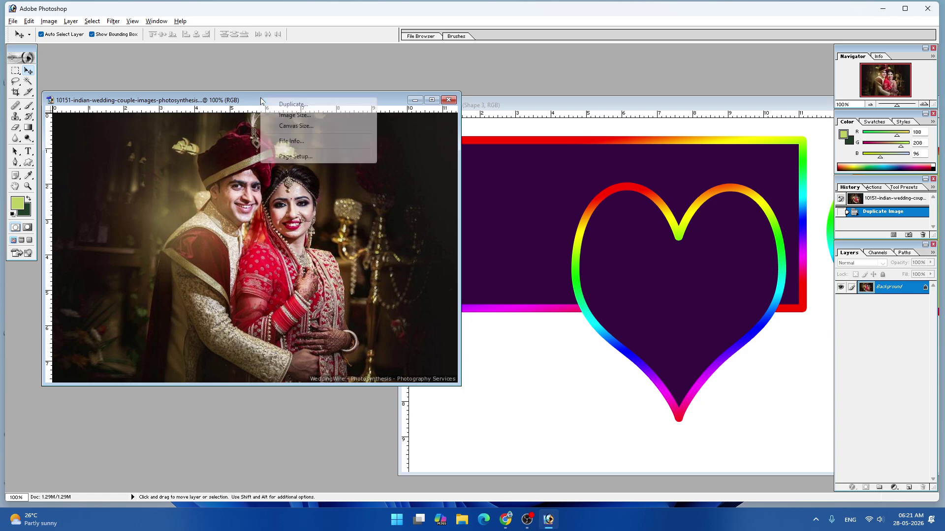
pyautogui.click(292, 106)
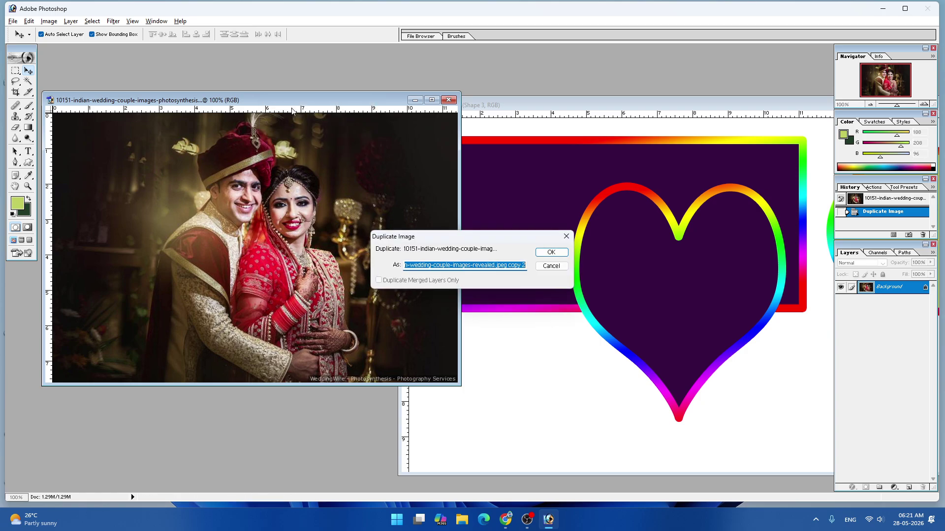
pyautogui.click(541, 253)
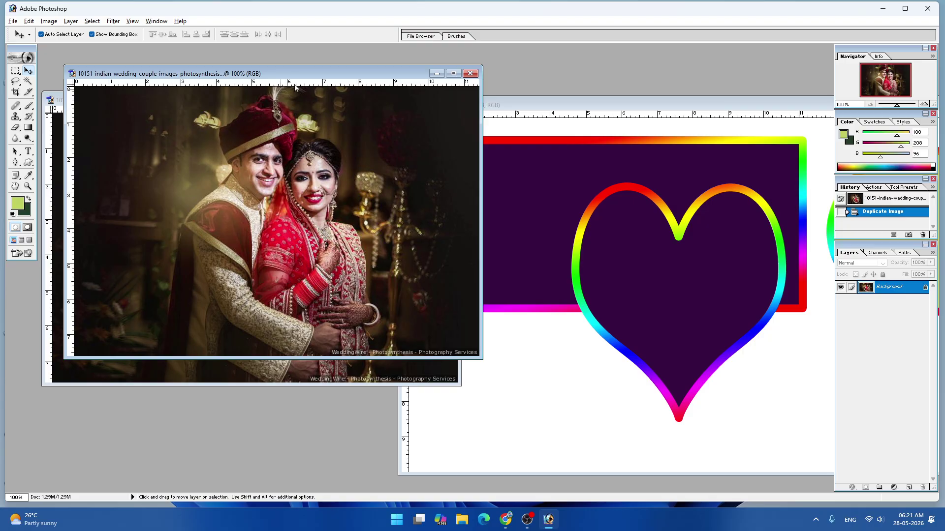
pyautogui.moveTo(325, 74); pyautogui.dragTo(298, 226)
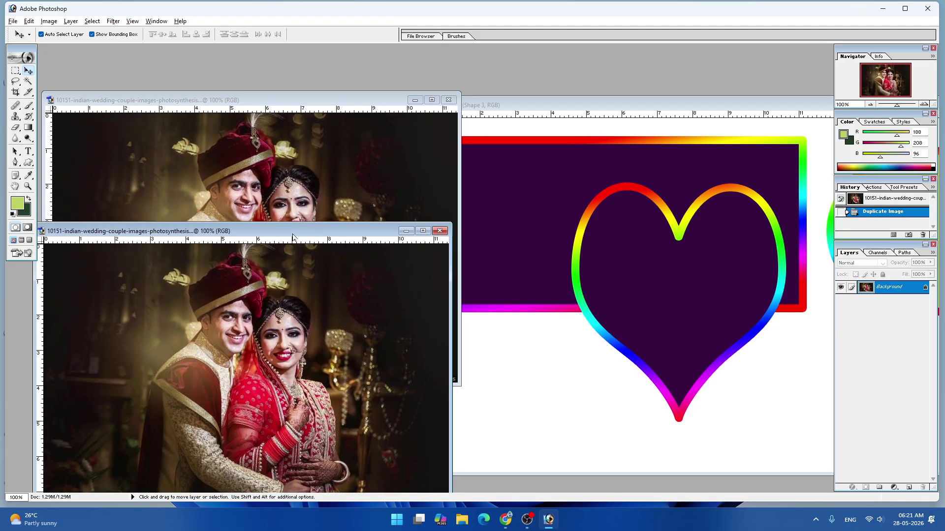
pyautogui.click(407, 163)
pyautogui.click(448, 99)
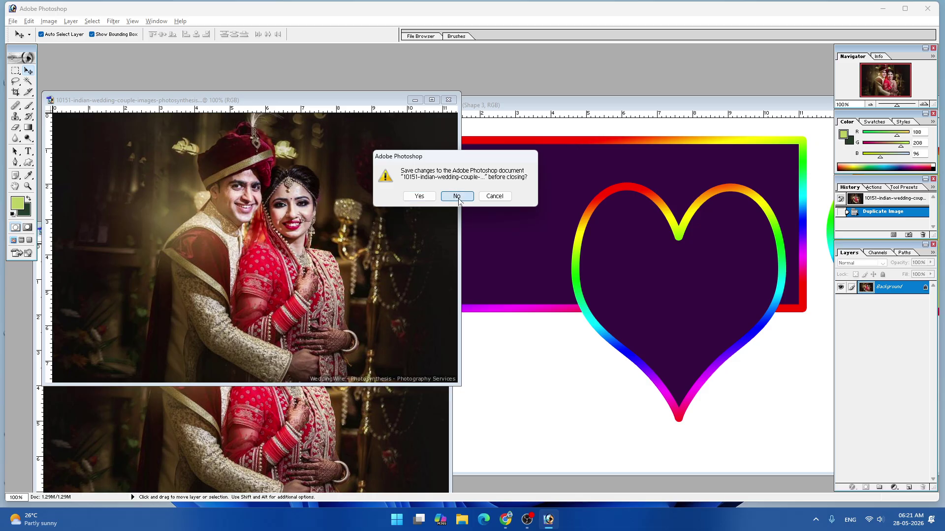
pyautogui.click(457, 196)
pyautogui.moveTo(263, 235); pyautogui.dragTo(277, 122)
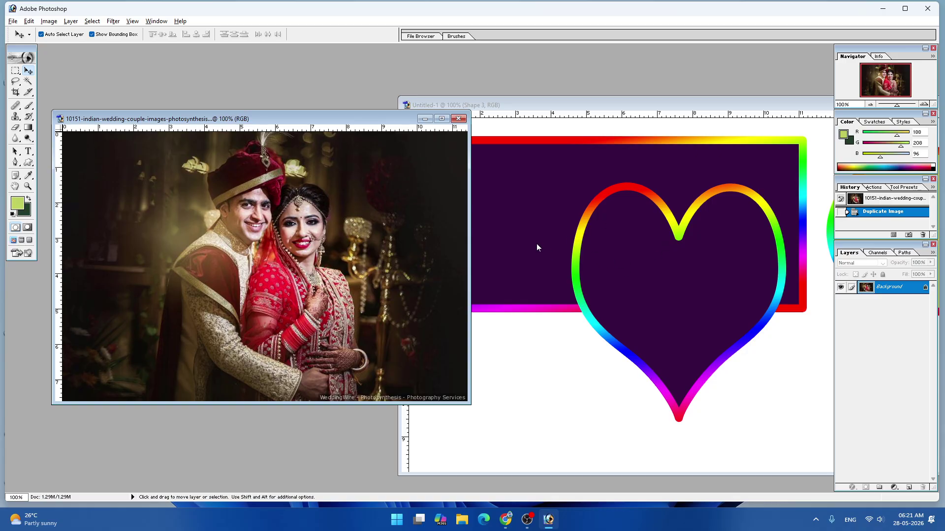
# - Move the heart shape in Untitled-1 up over the middle of the dark purple rectangle
pyautogui.click(680, 240)
pyautogui.moveTo(664, 250); pyautogui.dragTo(620, 233)
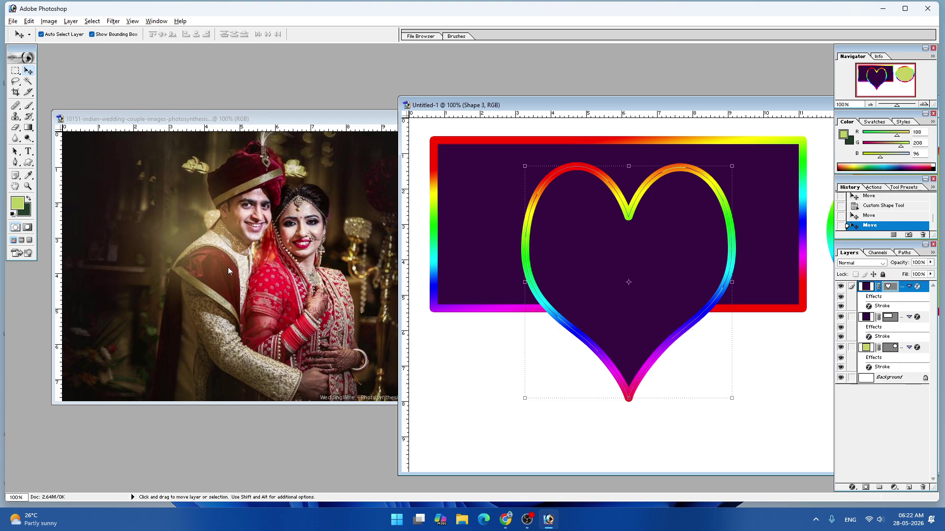
pyautogui.hotkey('ctrl', 't')
# - Select the entire canvas of the duplicated wedding couple photo
pyautogui.click(233, 373)
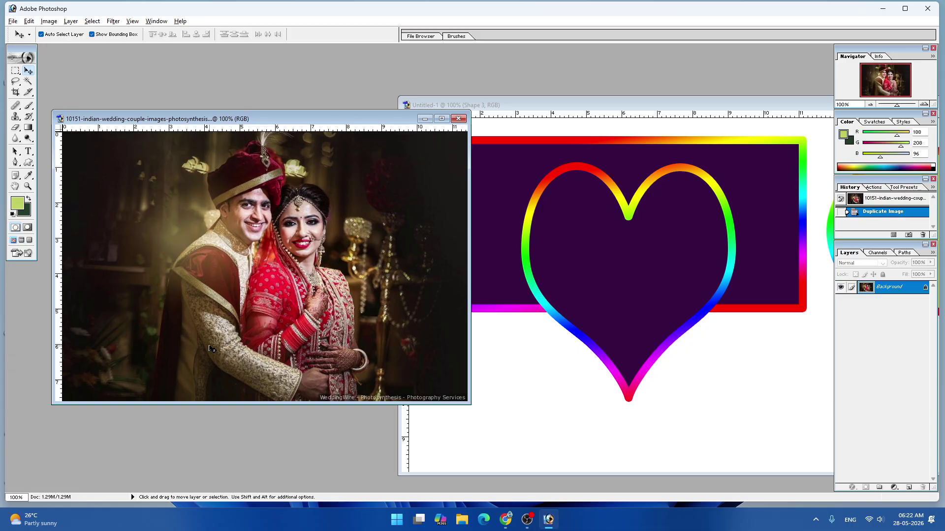
pyautogui.click(441, 119)
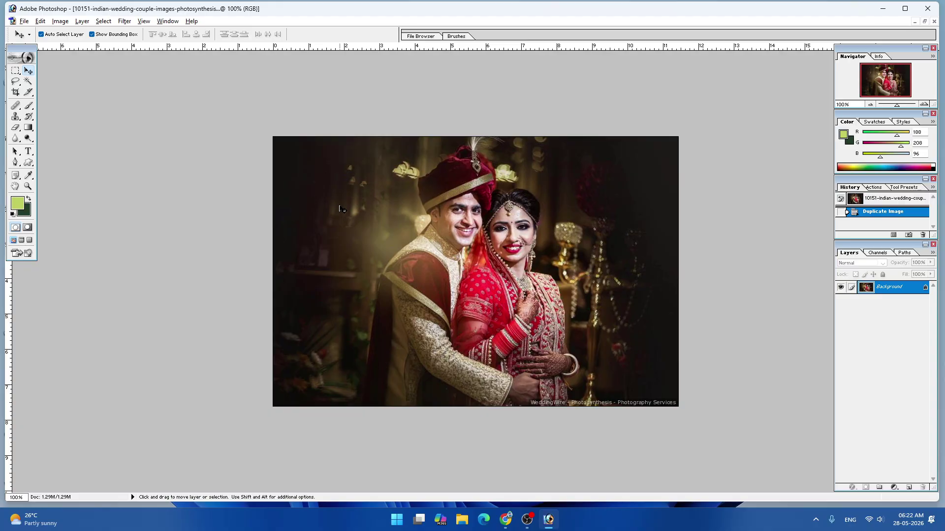
pyautogui.hotkey('ctrl', 'a')
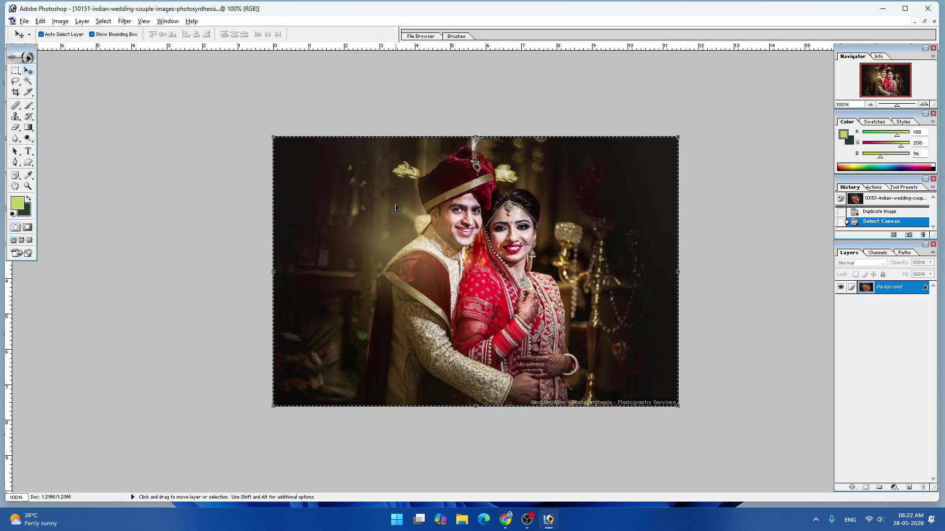
pyautogui.hotkey('ctrl', 'd')
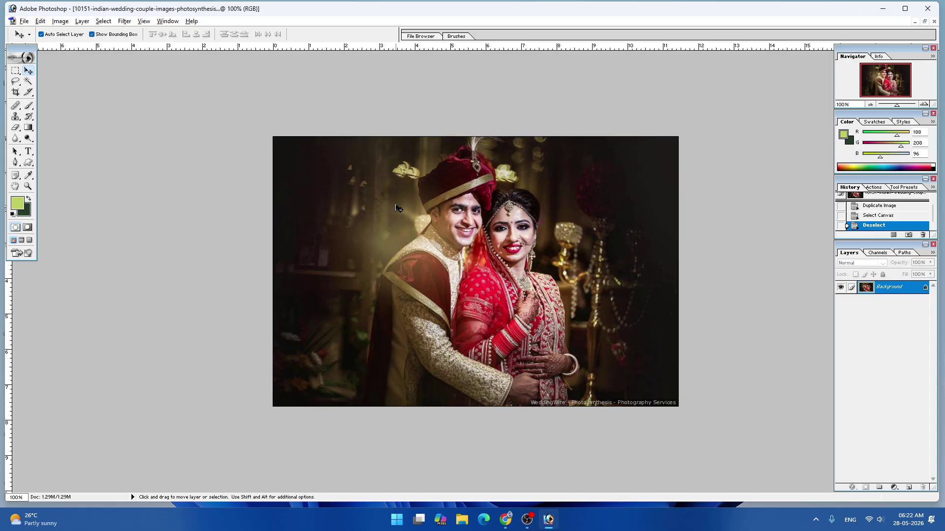
pyautogui.hotkey('ctrl', 'a')
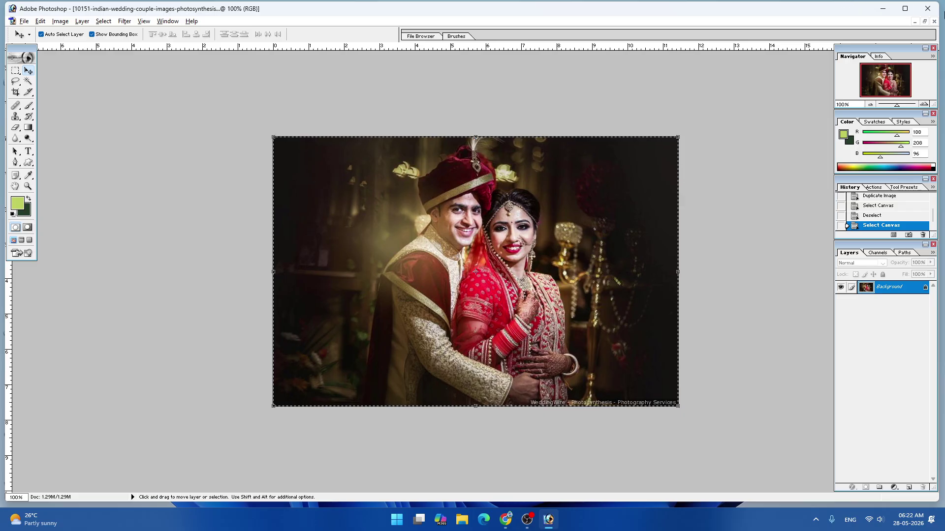
# - Copy the selected wedding photo into the Untitled-1 document and position it over the heart shape
pyautogui.click(924, 21)
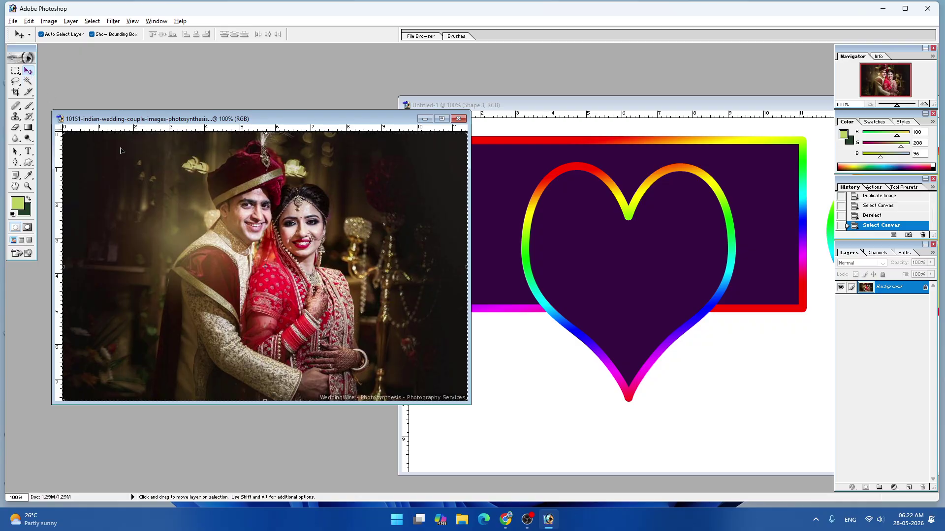
pyautogui.moveTo(121, 150); pyautogui.dragTo(547, 255)
pyautogui.moveTo(614, 244); pyautogui.dragTo(617, 298)
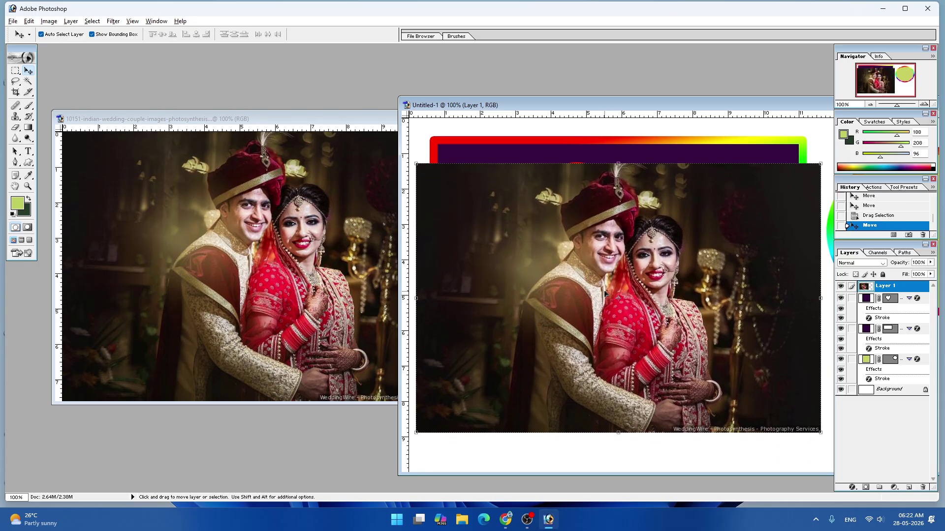
# - Set the photo layer's blending mode to Lighten and shift the photo to frame the couple inside the heart
pyautogui.hotkey('shift', 'alt')
pyautogui.hotkey('shift', 'alt', 'l')
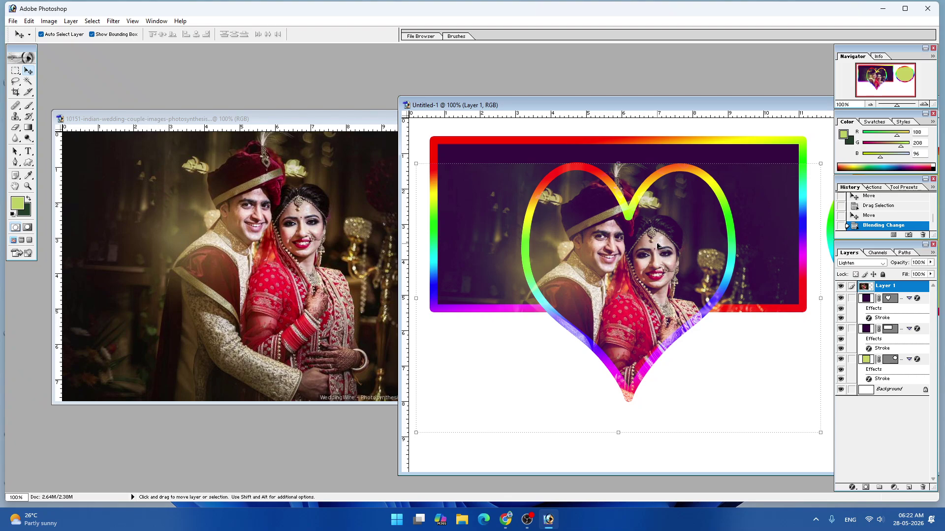
pyautogui.moveTo(655, 244)
pyautogui.mouseDown()
pyautogui.moveTo(659, 231)
pyautogui.moveTo(650, 276)
pyautogui.moveTo(669, 236)
pyautogui.moveTo(680, 241)
pyautogui.moveTo(660, 235)
pyautogui.mouseUp()
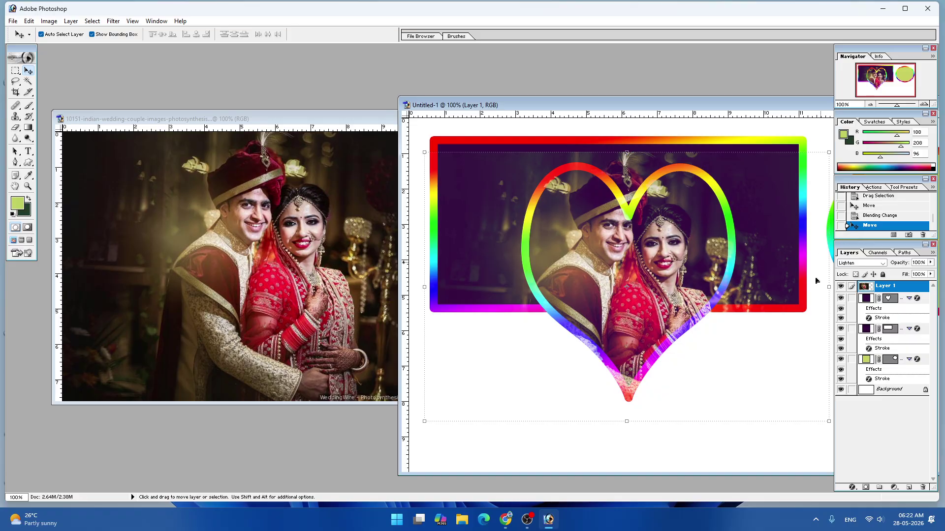
pyautogui.moveTo(713, 271); pyautogui.dragTo(711, 269)
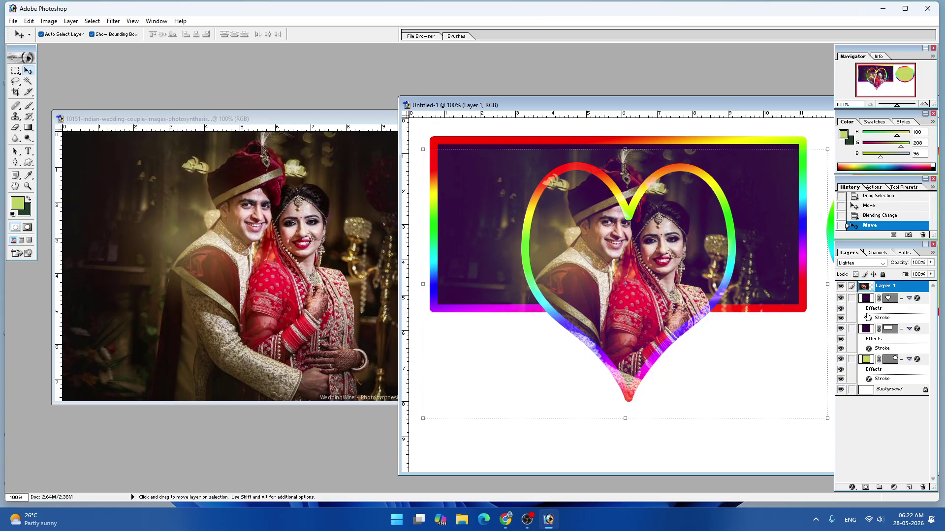
# - Link the heart shape layer to the photo layer and move both together below the rectangle
pyautogui.click(852, 298)
pyautogui.moveTo(587, 293); pyautogui.dragTo(645, 427)
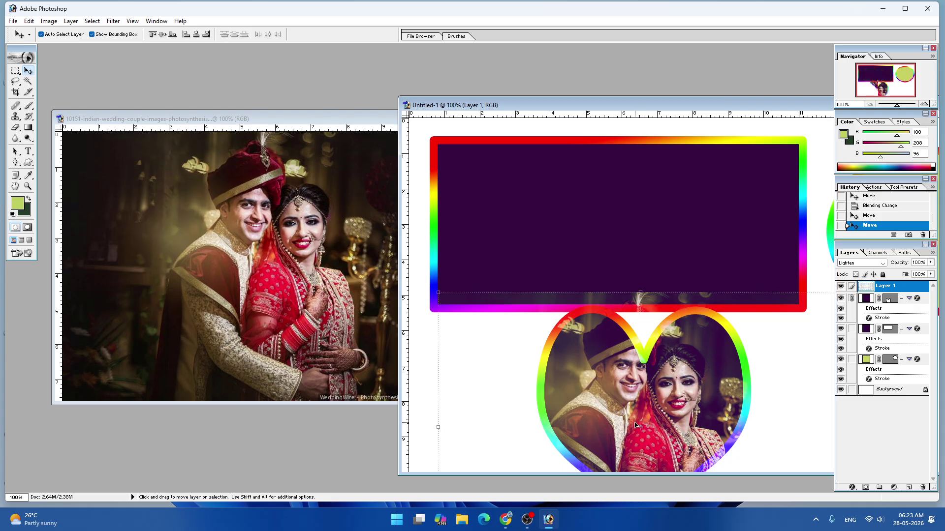
pyautogui.moveTo(662, 105); pyautogui.dragTo(431, 66)
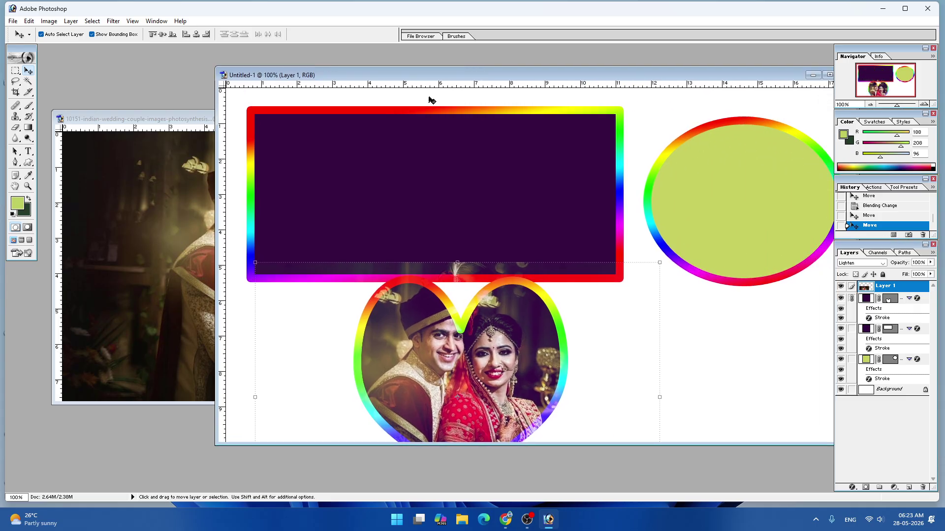
# - Delete the rectangle and oval shape layers, and move the linked heart and photo to the upper middle of the canvas
pyautogui.click(580, 185)
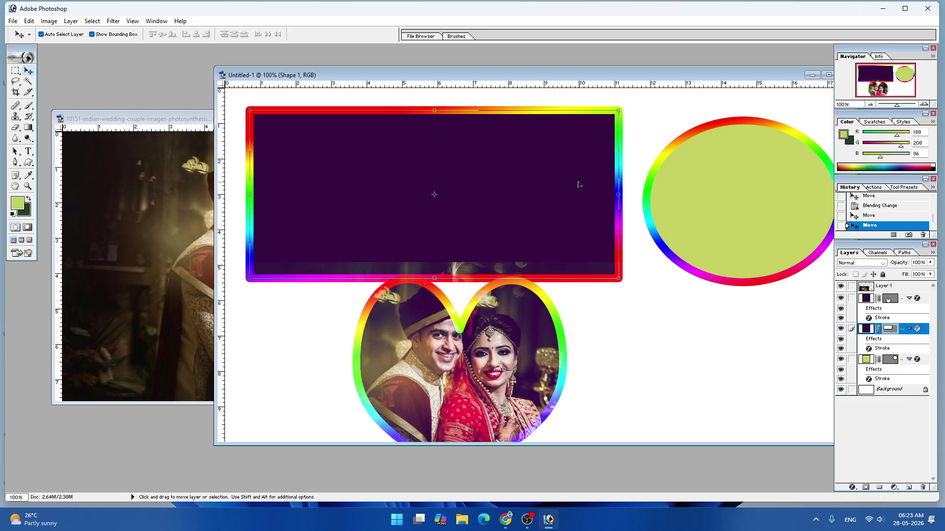
pyautogui.press('Delete')
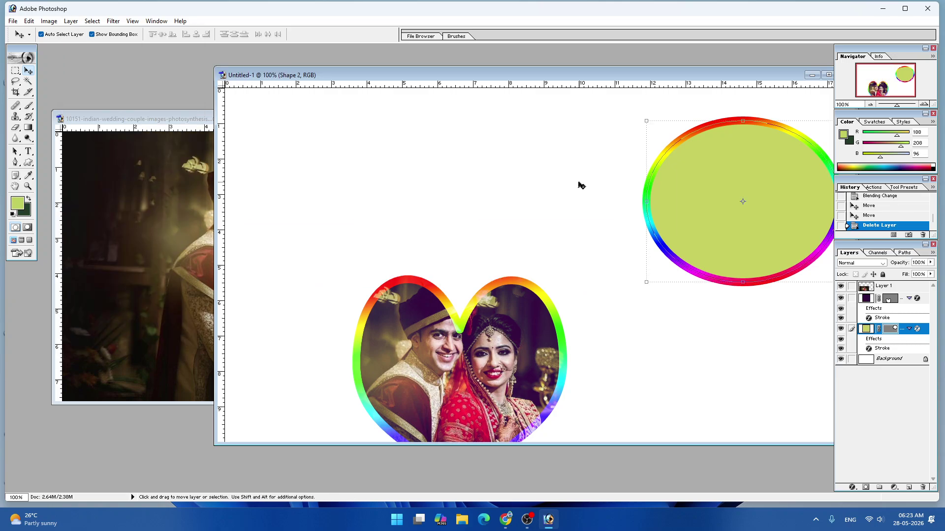
pyautogui.hotkey('alt', 'l')
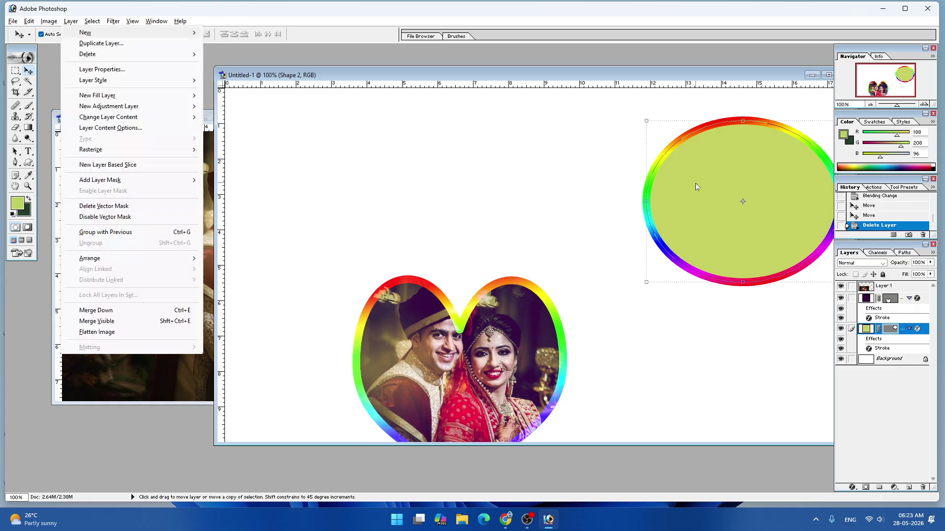
pyautogui.press('l')
pyautogui.press('l')
pyautogui.moveTo(470, 366); pyautogui.dragTo(494, 212)
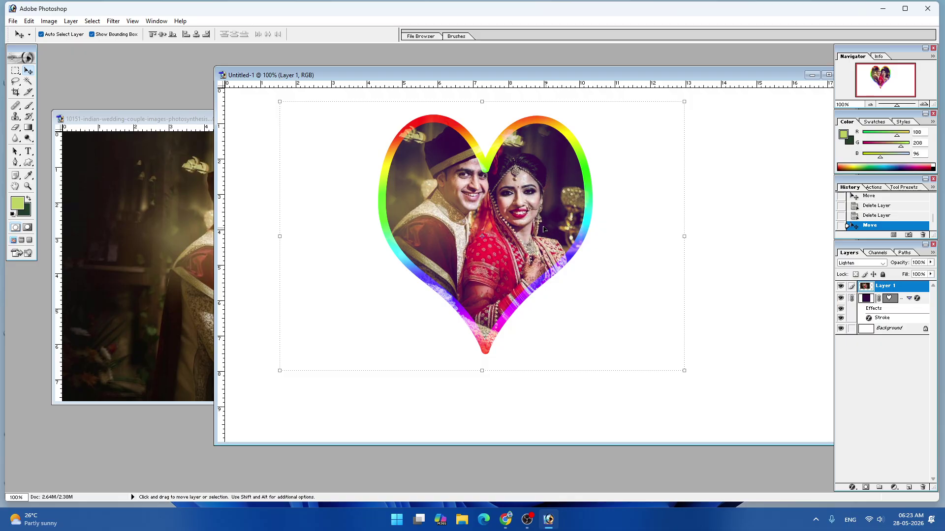
# - Scale the linked heart and wedding photo together to about 109.5% width and 104.9% height
pyautogui.hotkey('ctrl', 't')
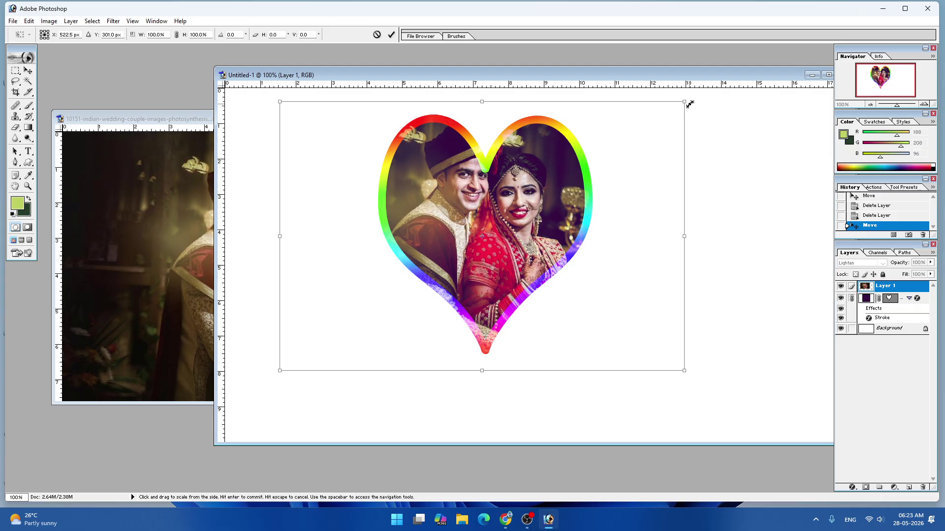
pyautogui.moveTo(685, 102); pyautogui.dragTo(713, 94)
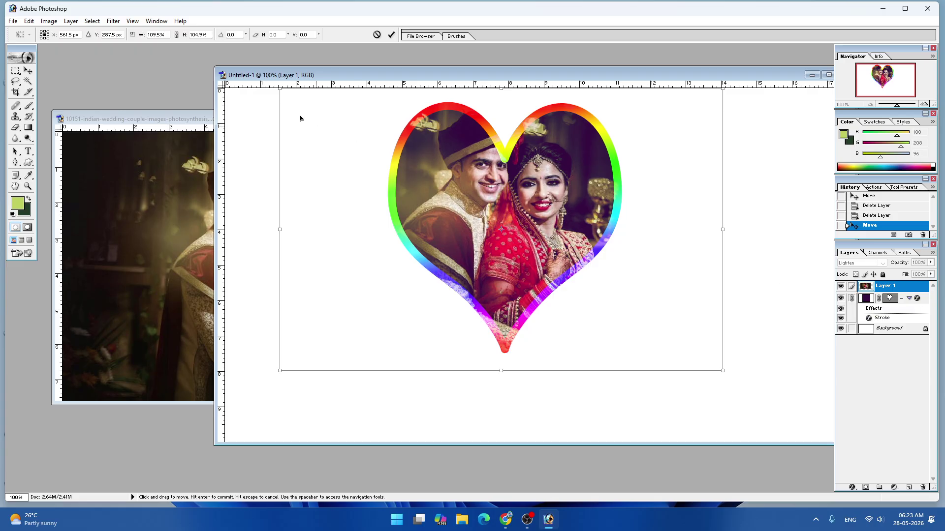
pyautogui.click(390, 35)
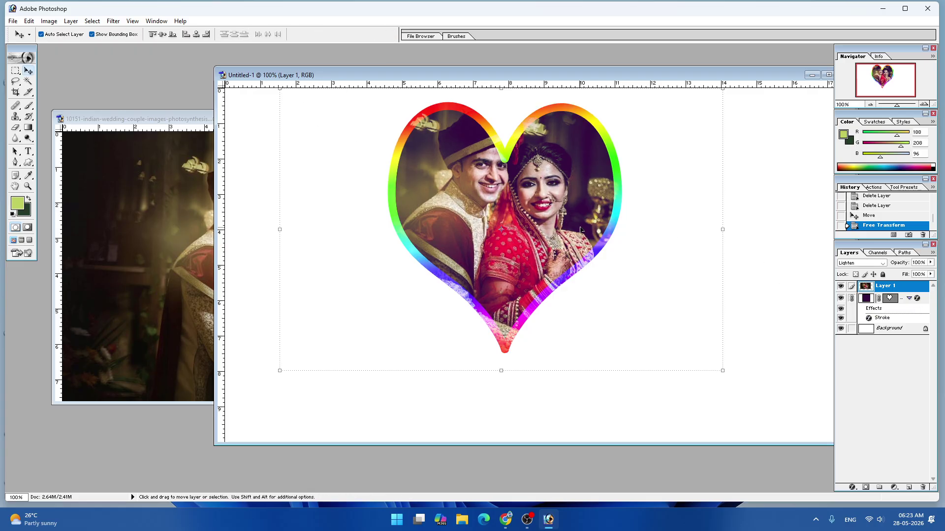
# - Unlink the photo from the heart, reposition it to frame the couple inside the heart, and link the two layers again
pyautogui.click(851, 298)
pyautogui.moveTo(564, 231); pyautogui.dragTo(581, 231)
pyautogui.click(852, 299)
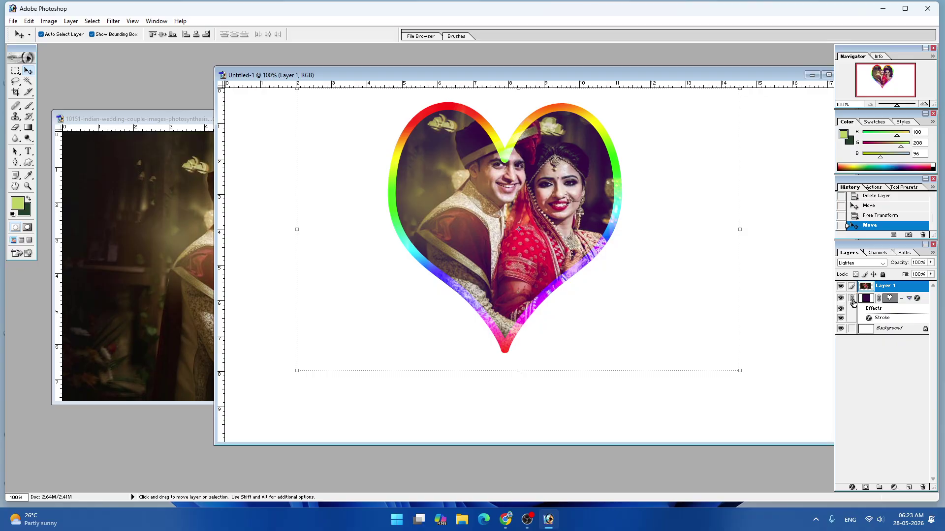
pyautogui.click(852, 298)
pyautogui.moveTo(538, 227)
pyautogui.mouseDown()
pyautogui.moveTo(491, 241)
pyautogui.moveTo(515, 227)
pyautogui.moveTo(521, 244)
pyautogui.moveTo(525, 236)
pyautogui.mouseUp()
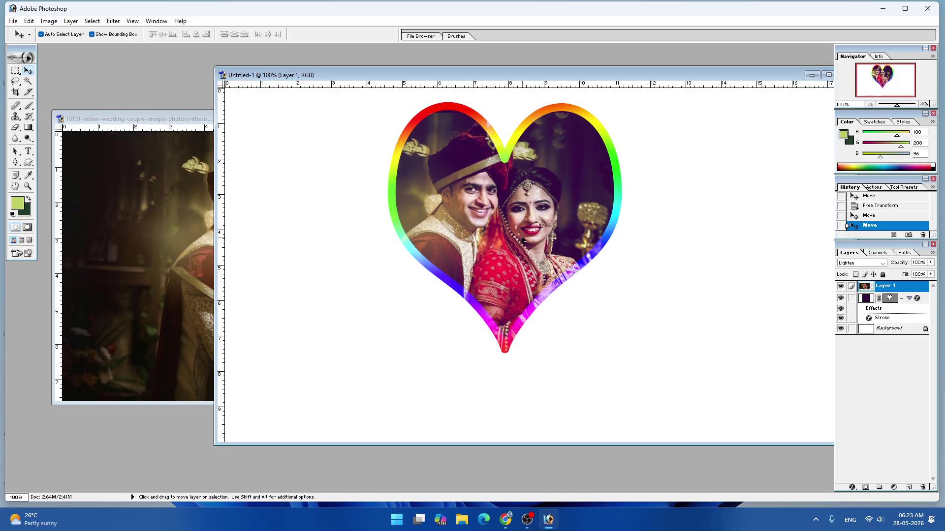
pyautogui.click(851, 298)
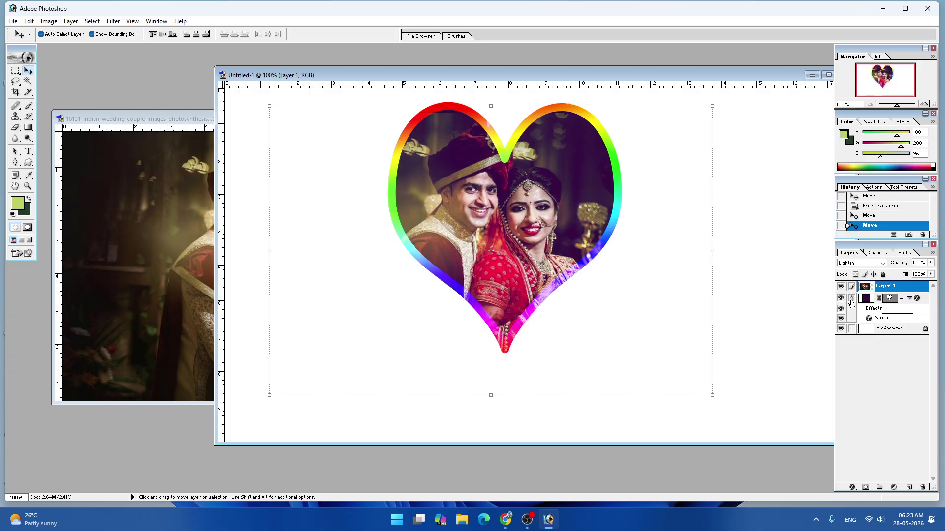
# - Move the linked heart and photo together to the upper-left area of the canvas
pyautogui.moveTo(515, 218); pyautogui.dragTo(472, 245)
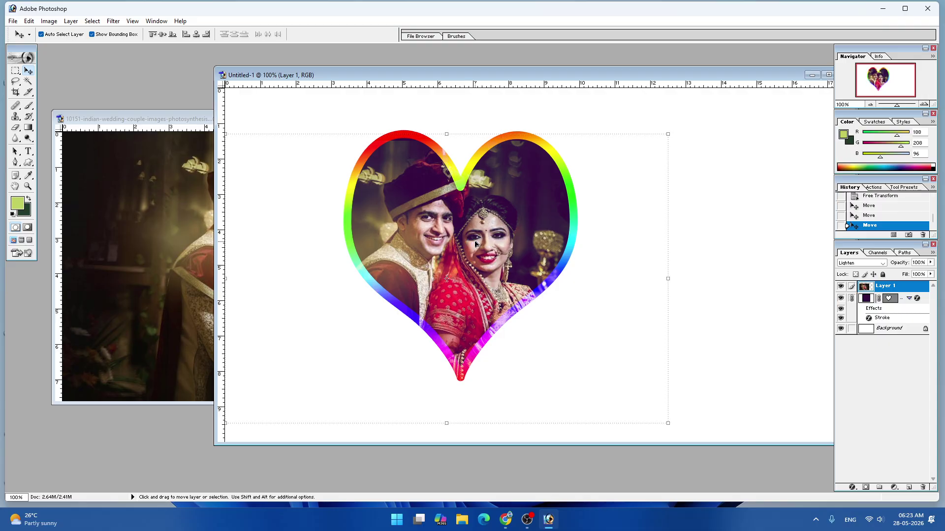
pyautogui.moveTo(517, 250); pyautogui.dragTo(378, 198)
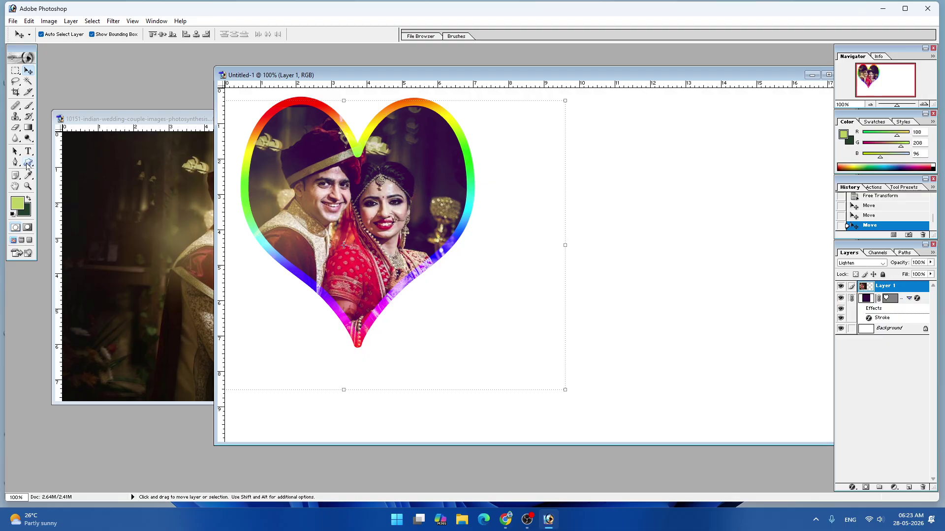
# - Draw a large custom ornament shape in the empty area to the right of the heart
pyautogui.click(28, 163)
pyautogui.click(172, 35)
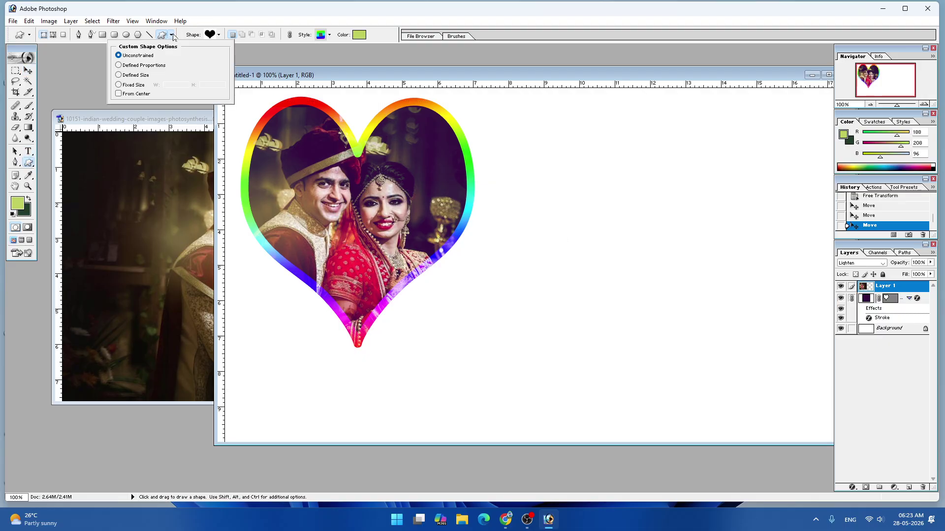
pyautogui.click(218, 35)
pyautogui.click(215, 93)
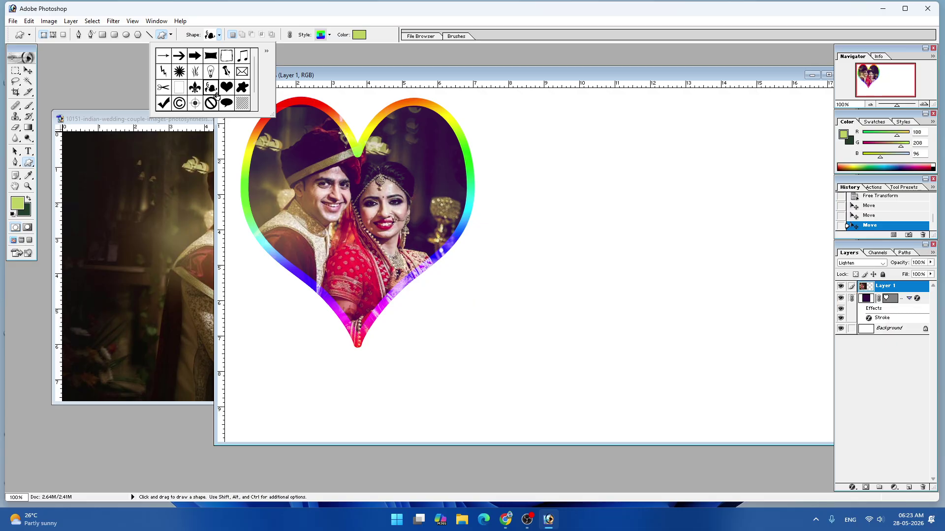
pyautogui.moveTo(512, 324)
pyautogui.mouseDown()
pyautogui.moveTo(650, 175)
pyautogui.moveTo(761, 152)
pyautogui.moveTo(801, 162)
pyautogui.mouseUp()
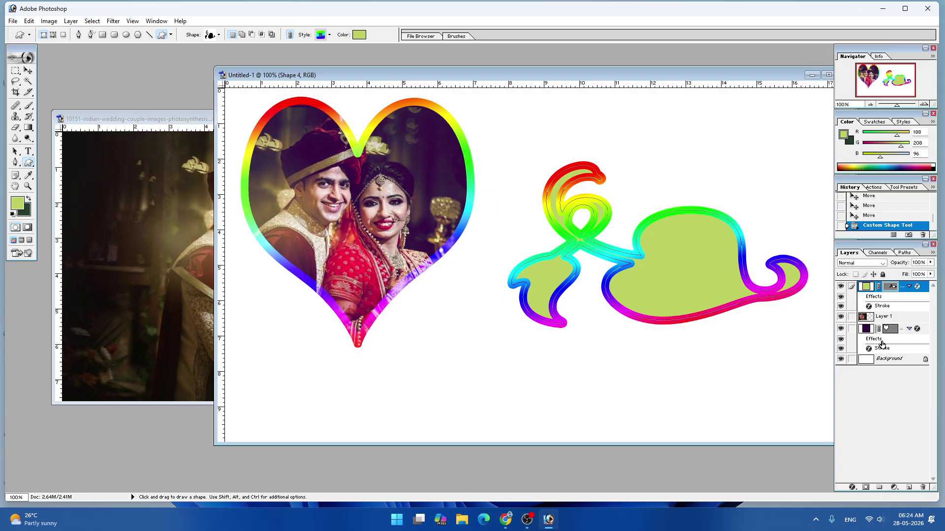
# - Reduce the ornament shape's gradient stroke to the minimum size
pyautogui.click(855, 486)
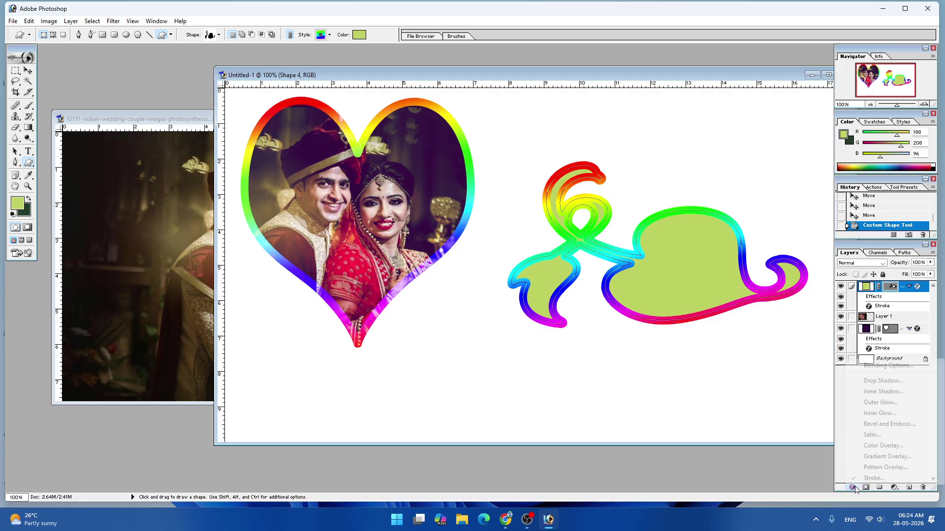
pyautogui.click(870, 479)
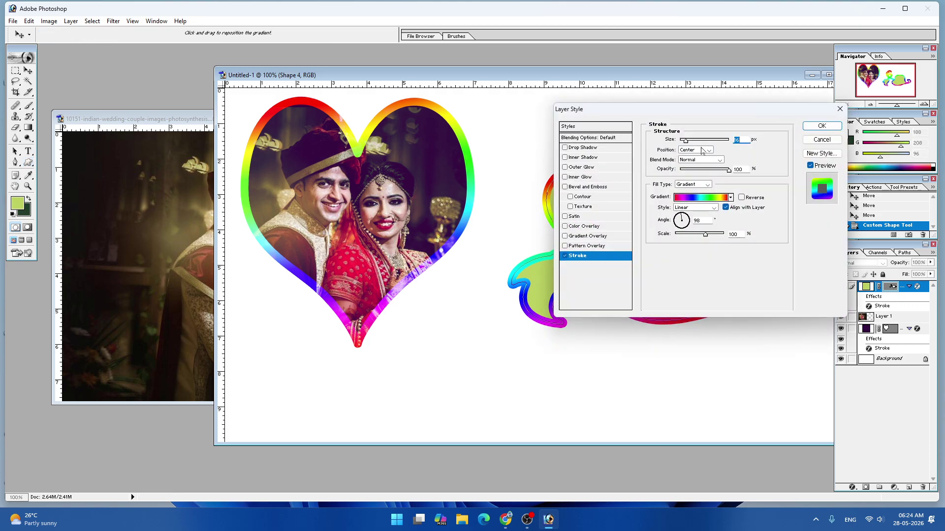
pyautogui.moveTo(686, 142); pyautogui.dragTo(679, 143)
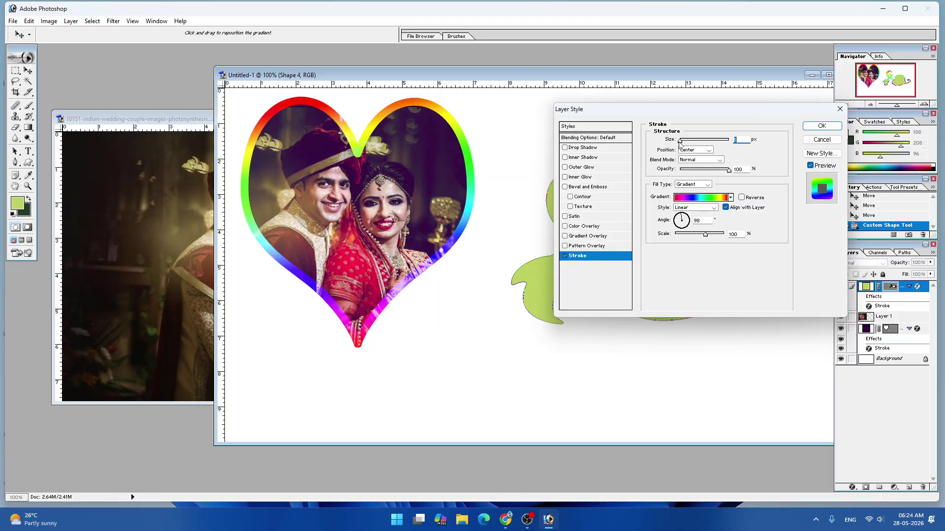
pyautogui.click(822, 126)
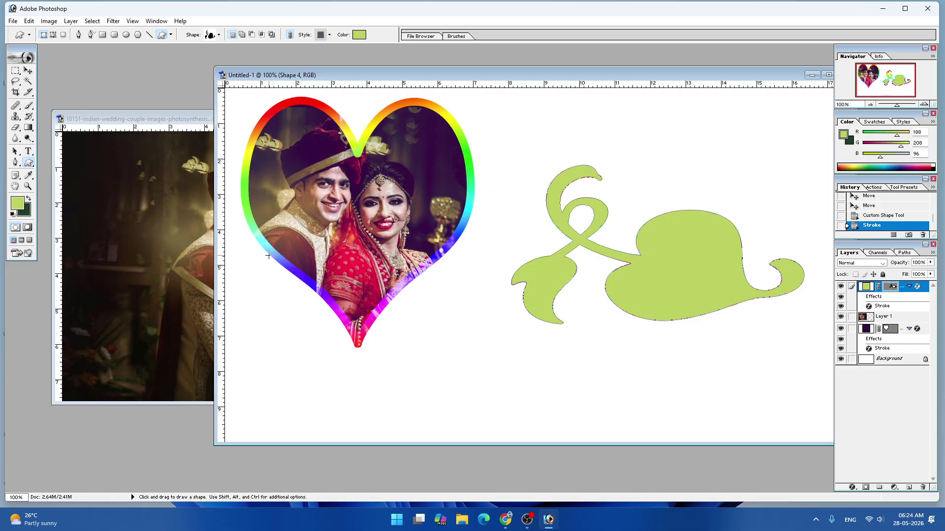
# - Copy the selected wedding photo into the Untitled-1 document and position it so it covers the ornament shape
pyautogui.click(29, 71)
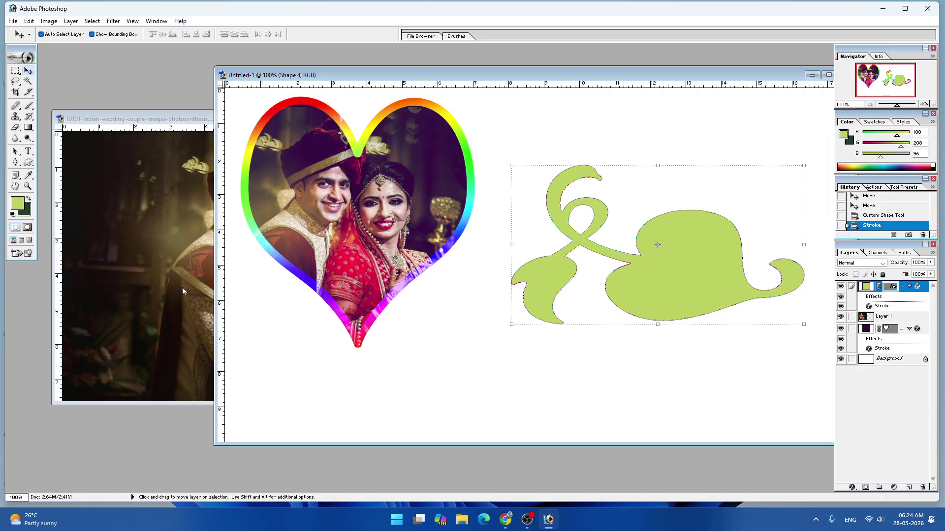
pyautogui.click(182, 287)
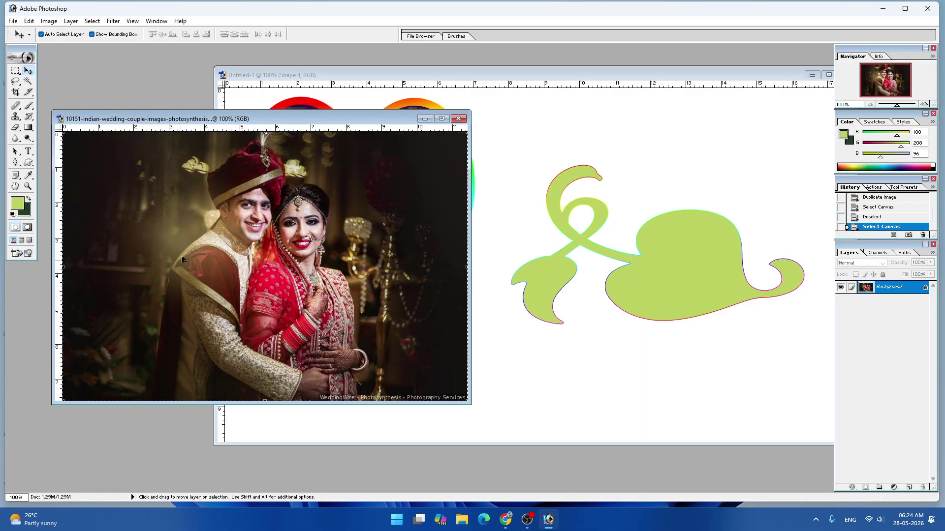
pyautogui.moveTo(203, 240); pyautogui.dragTo(661, 236)
pyautogui.press('shift')
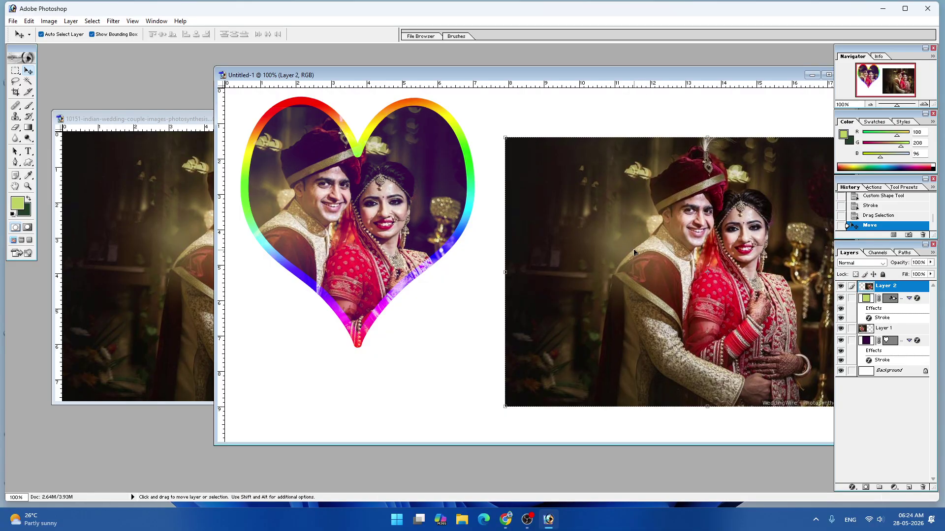
pyautogui.moveTo(634, 252); pyautogui.dragTo(572, 357)
pyautogui.click(564, 209)
pyautogui.moveTo(584, 320); pyautogui.dragTo(611, 208)
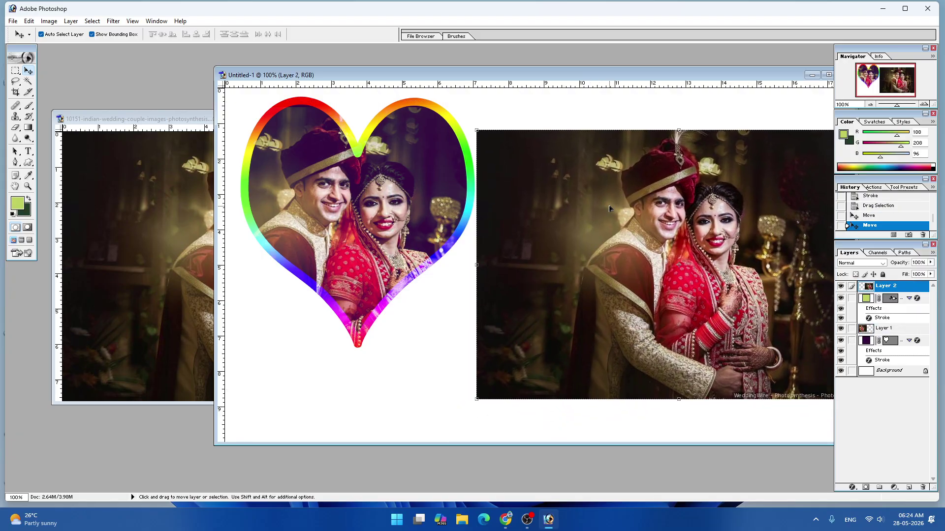
# - Try the Lighten blending mode on the photo over the ornament, shift the photo, and undo both changes
pyautogui.press('shift')
pyautogui.press('alt')
pyautogui.hotkey('shift', 'alt', 'g')
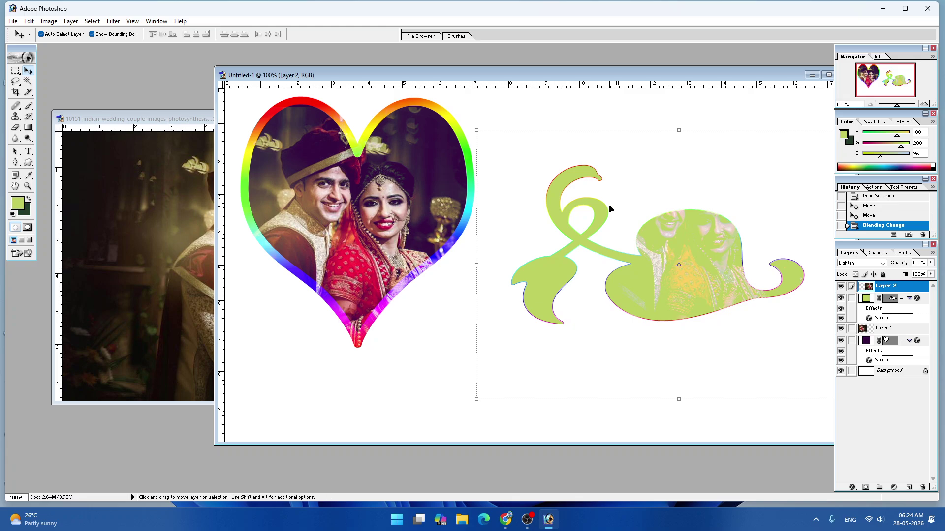
pyautogui.moveTo(700, 288); pyautogui.dragTo(634, 289)
pyautogui.moveTo(679, 267); pyautogui.dragTo(699, 270)
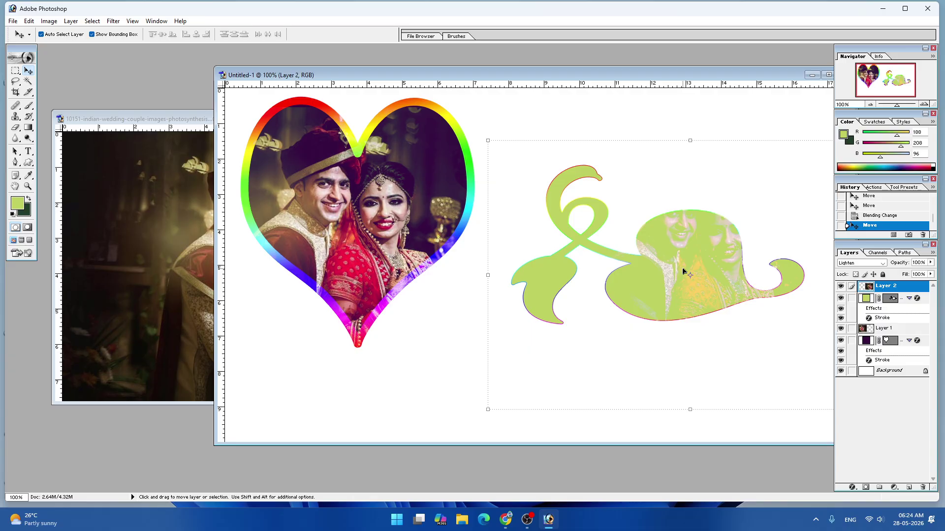
pyautogui.hotkey('ctrl', 'alt', 'z')
pyautogui.hotkey('ctrl', 'alt', 'z')
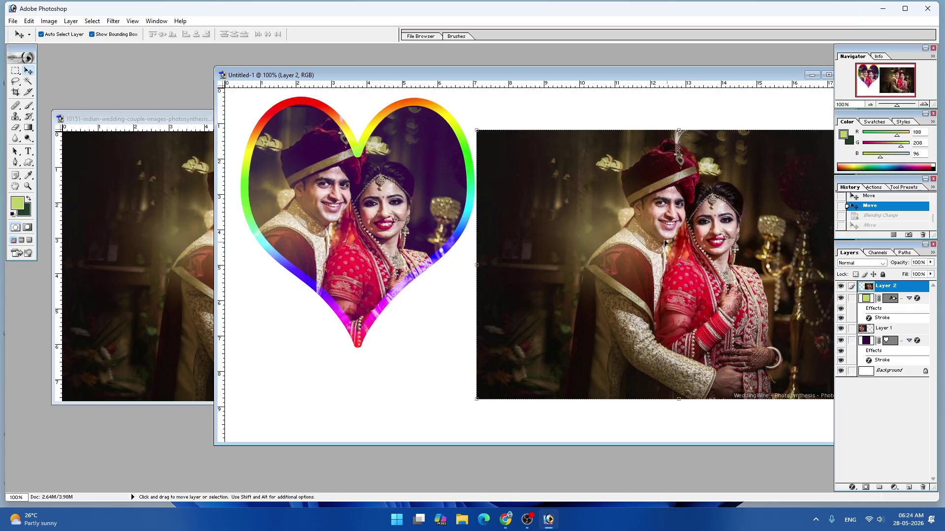
# - Reposition the Untitled-1 window to show the full canvas width, set the ornament's photo to Lighten and shift it lower within the shape
pyautogui.click(325, 200)
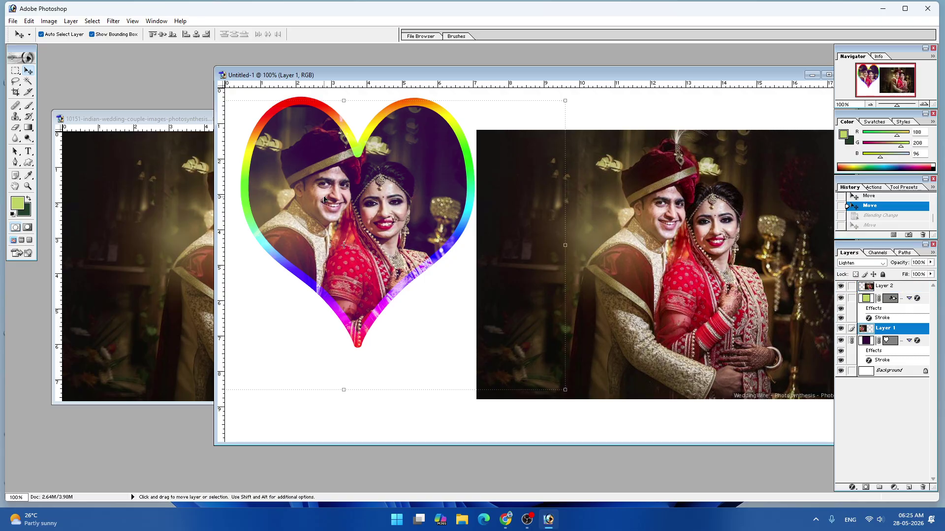
pyautogui.moveTo(530, 79); pyautogui.dragTo(359, 90)
pyautogui.click(514, 236)
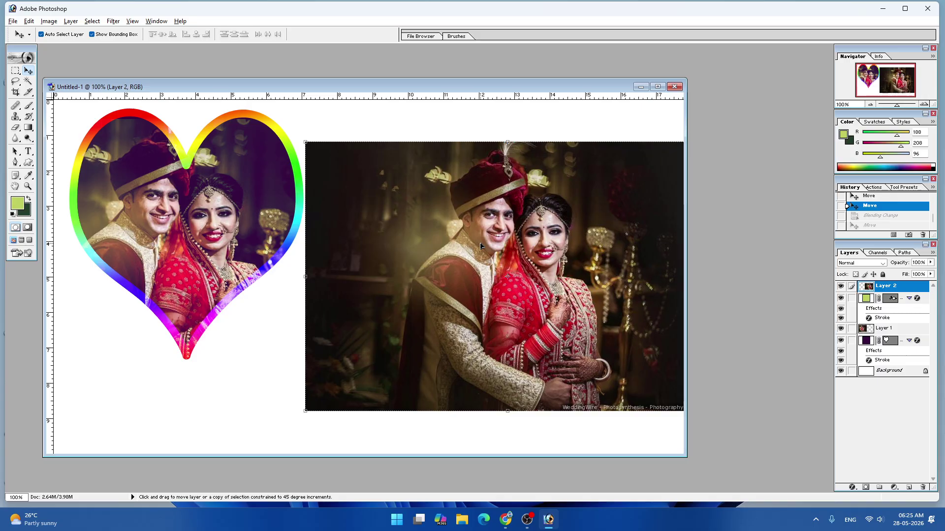
pyautogui.hotkey('shift', 'alt', 'g')
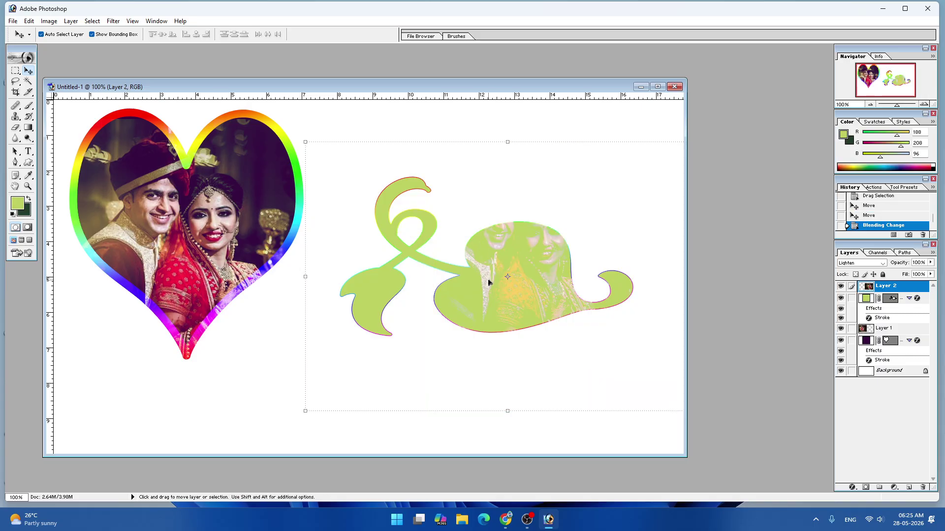
pyautogui.moveTo(482, 282); pyautogui.dragTo(524, 284)
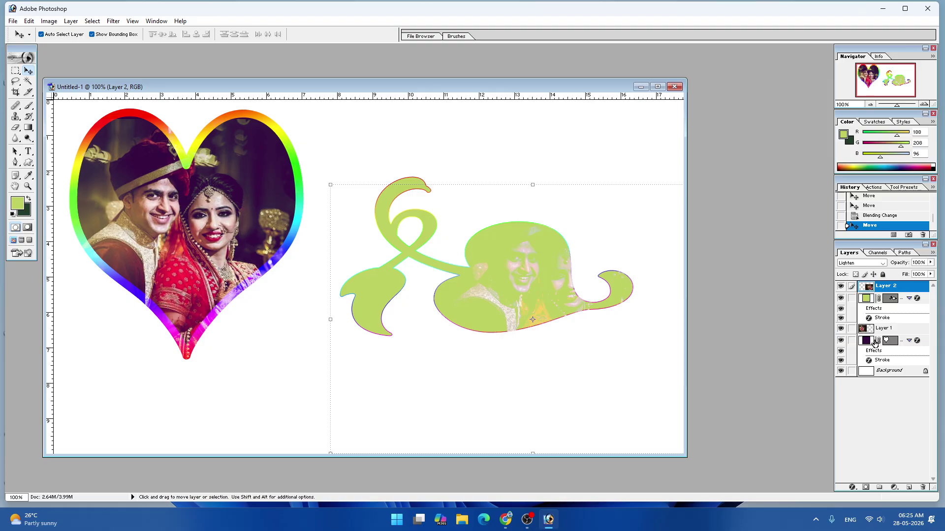
# - Link the ornament layer to its photo, and move the linked heart and photo slightly down and to the right
pyautogui.click(852, 298)
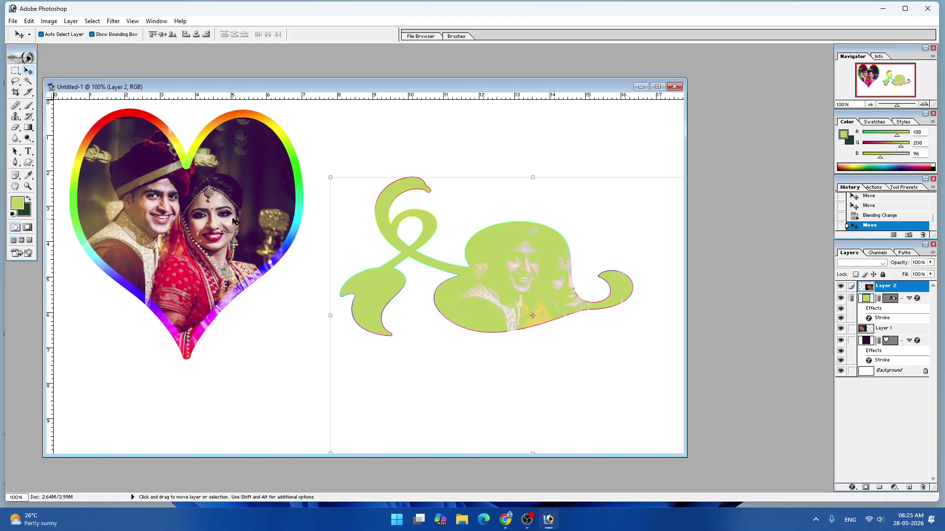
pyautogui.moveTo(236, 223); pyautogui.dragTo(279, 311)
# - Delete both photo layers and the ornament and heart shape layers, leaving only the white background
pyautogui.click(464, 294)
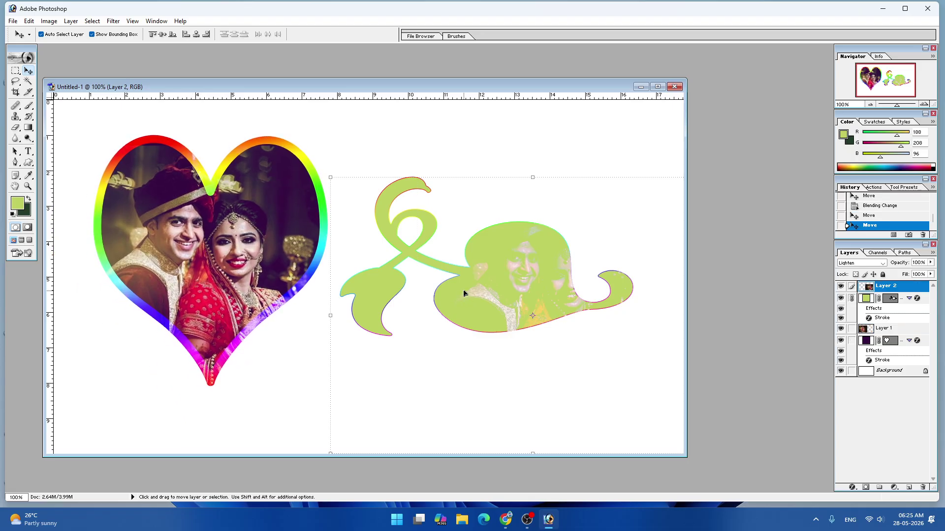
pyautogui.hotkey('alt', 'l')
pyautogui.press('d')
pyautogui.press('Return')
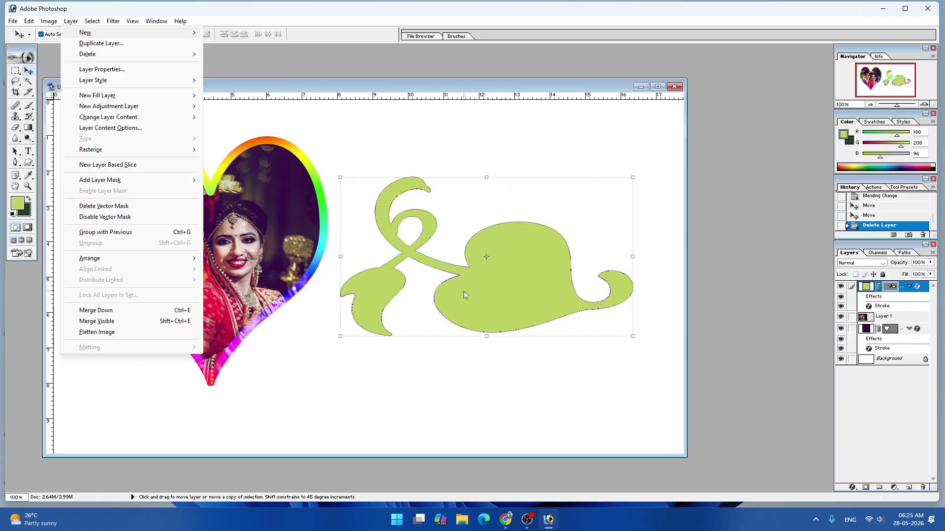
pyautogui.press('Return')
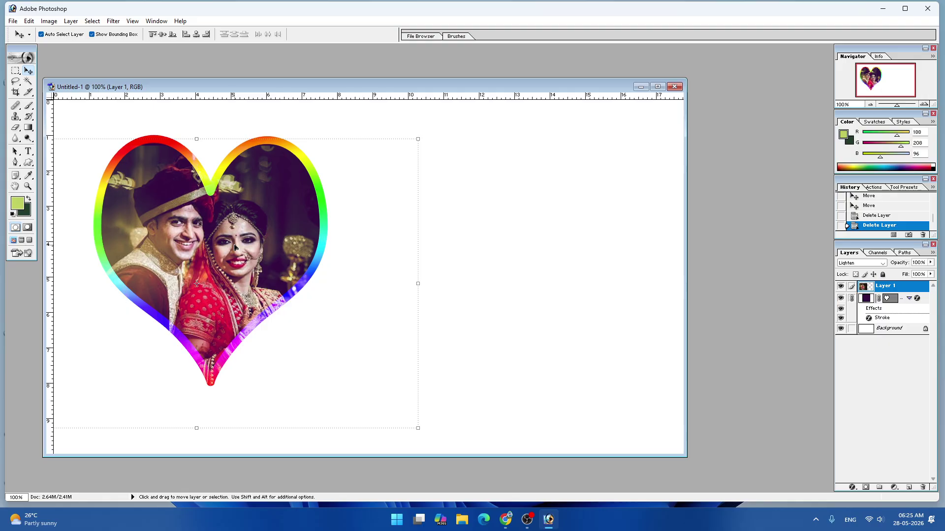
pyautogui.hotkey('alt', 'l')
pyautogui.press('d')
pyautogui.press('Return')
pyautogui.hotkey('alt', 'l')
pyautogui.press('d')
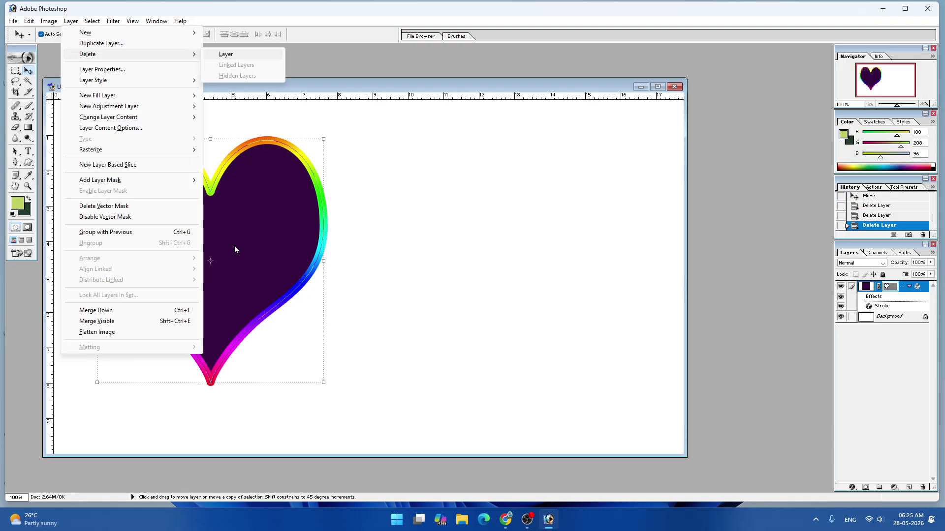
pyautogui.press('Return')
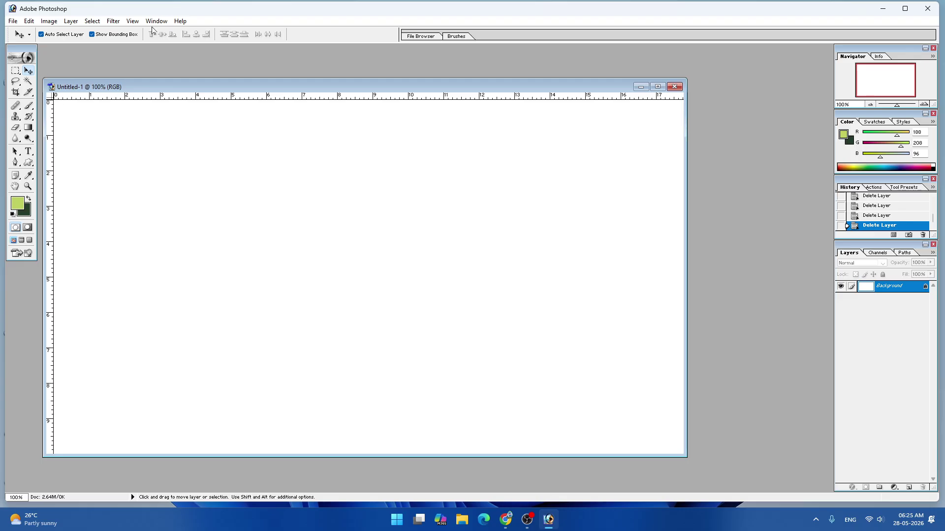
# - Draw a large twelve-petal starburst custom shape across the middle of the empty canvas
pyautogui.click(29, 163)
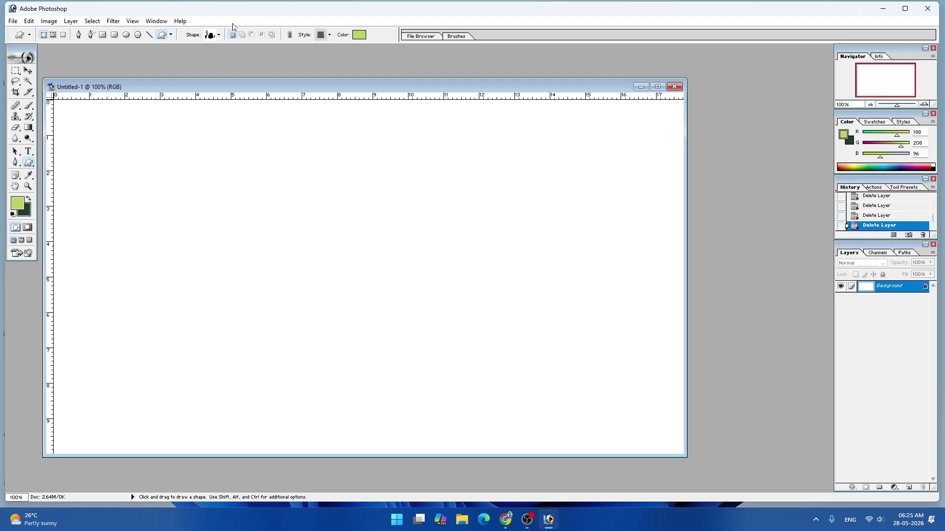
pyautogui.click(219, 35)
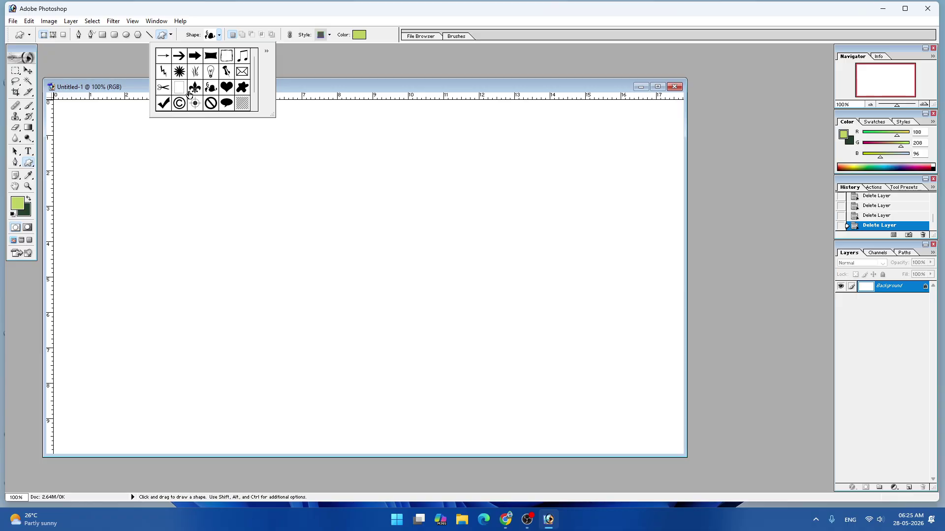
pyautogui.click(180, 72)
pyautogui.moveTo(224, 369); pyautogui.dragTo(554, 129)
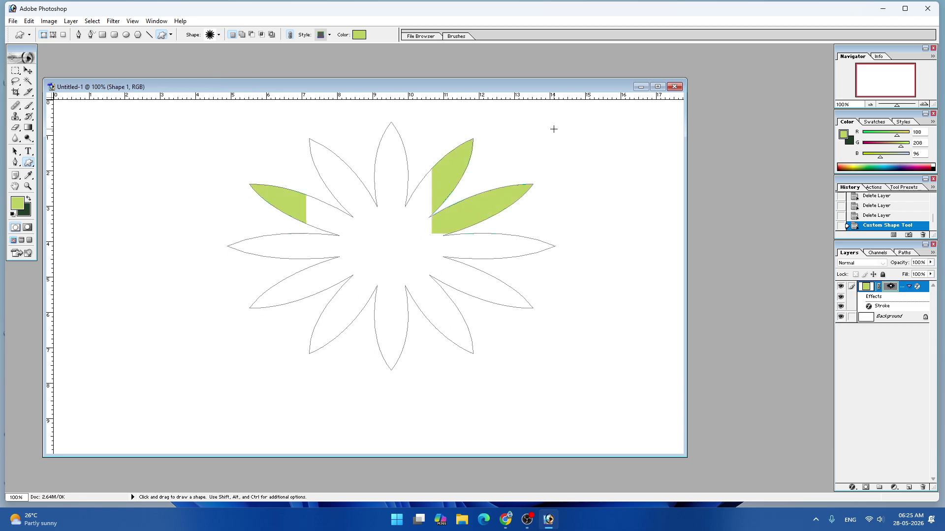
# - Move the starburst slightly down and to the left, and thicken its rainbow gradient stroke
pyautogui.click(28, 70)
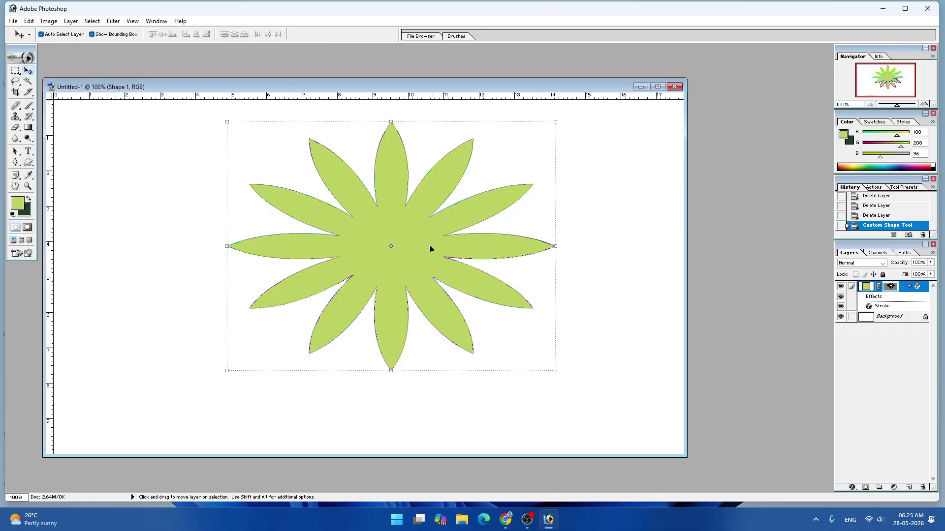
pyautogui.moveTo(421, 248); pyautogui.dragTo(402, 256)
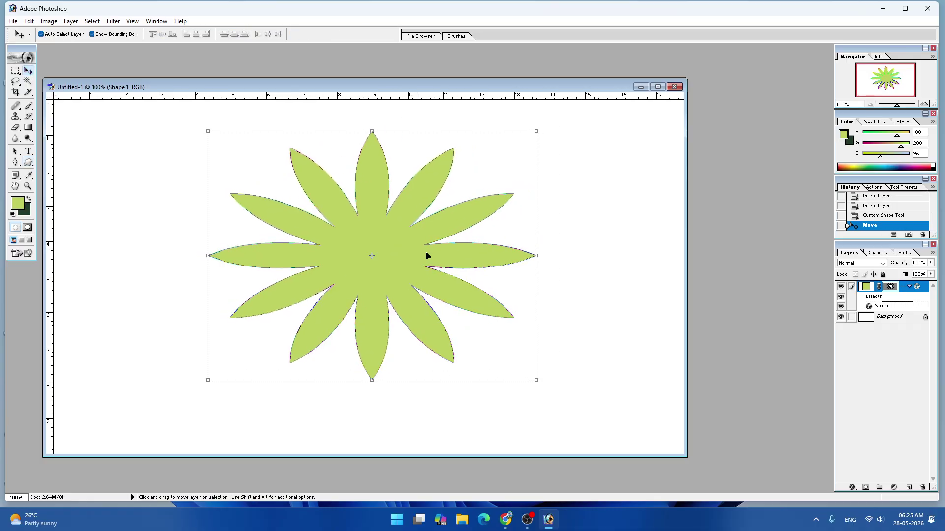
pyautogui.click(866, 488)
pyautogui.click(856, 489)
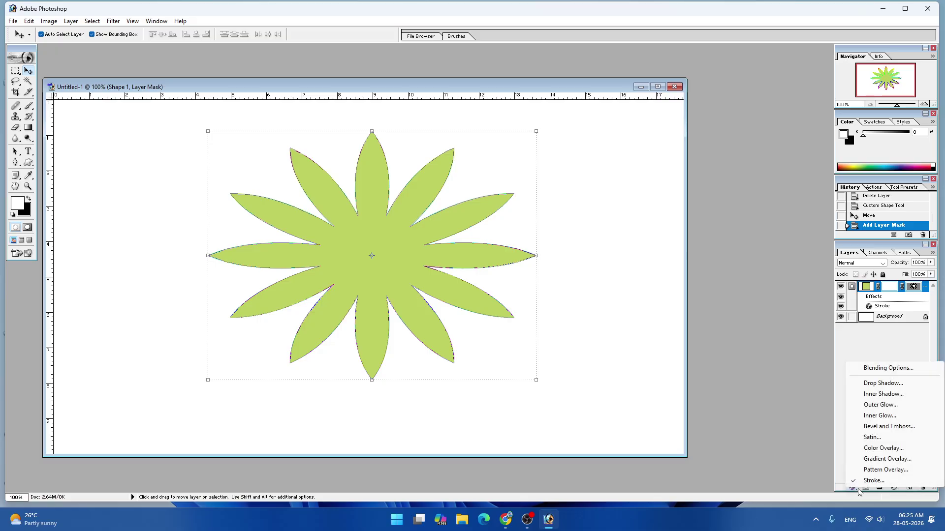
pyautogui.click(870, 480)
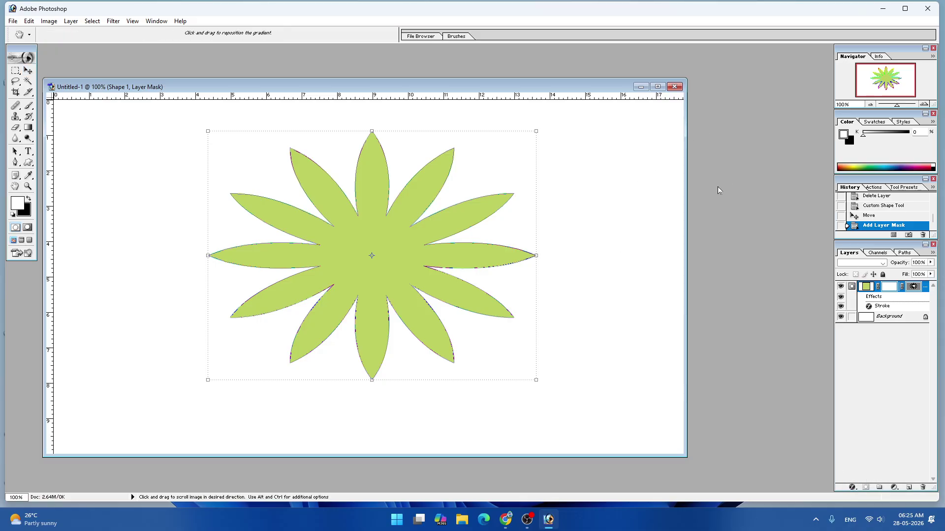
pyautogui.moveTo(680, 141); pyautogui.dragTo(683, 141)
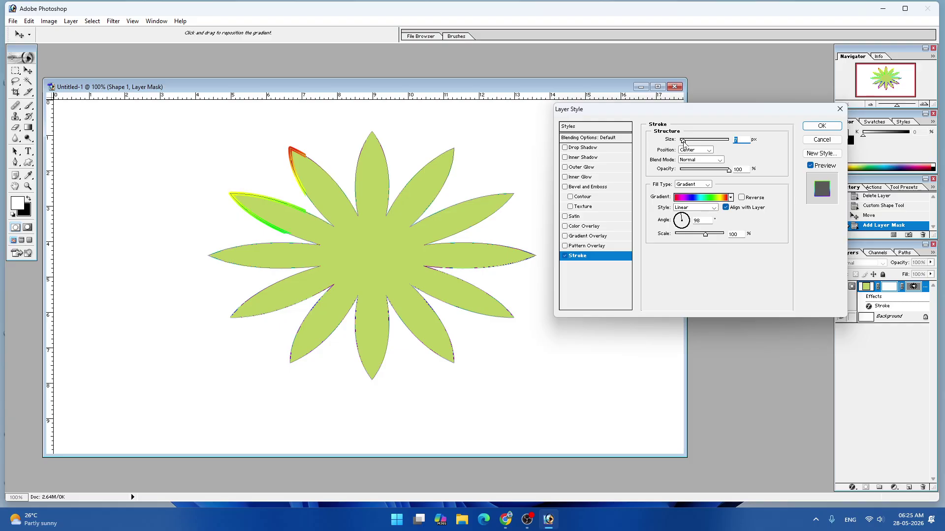
pyautogui.click(822, 126)
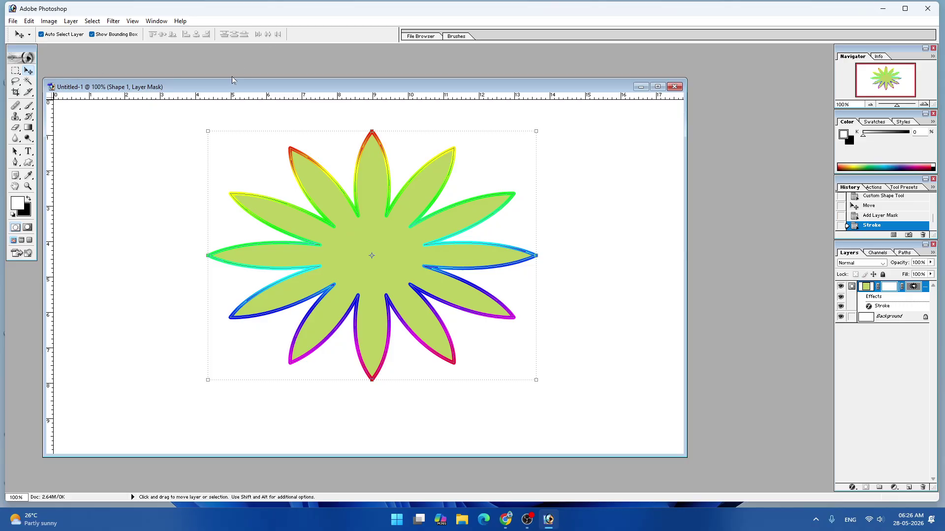
# - Shift the Untitled-1 window aside, copy the wedding photo into it and position the photo over the starburst
pyautogui.moveTo(225, 89); pyautogui.dragTo(336, 92)
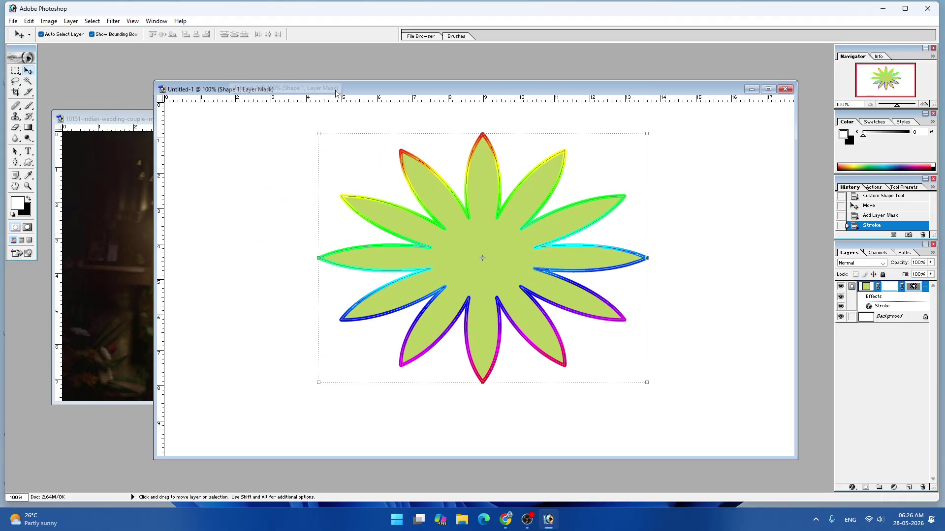
pyautogui.click(120, 208)
pyautogui.moveTo(116, 242); pyautogui.dragTo(517, 227)
pyautogui.moveTo(558, 254); pyautogui.dragTo(383, 267)
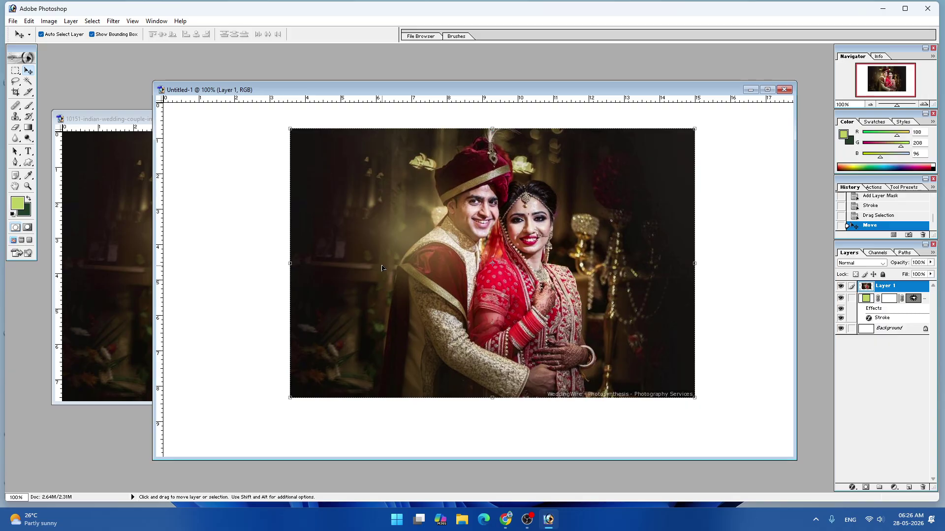
# - Set the photo layer to Lighten and shift it slightly up and to the left within the starburst
pyautogui.hotkey('shift', 'alt')
pyautogui.hotkey('shift', 'alt', 'g')
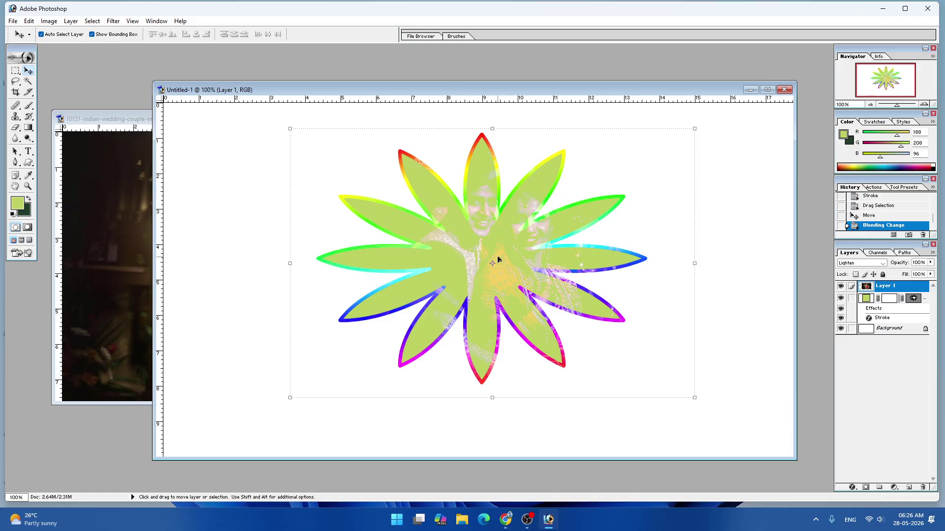
pyautogui.moveTo(496, 258)
pyautogui.mouseDown()
pyautogui.moveTo(512, 268)
pyautogui.moveTo(489, 276)
pyautogui.moveTo(482, 259)
pyautogui.mouseUp()
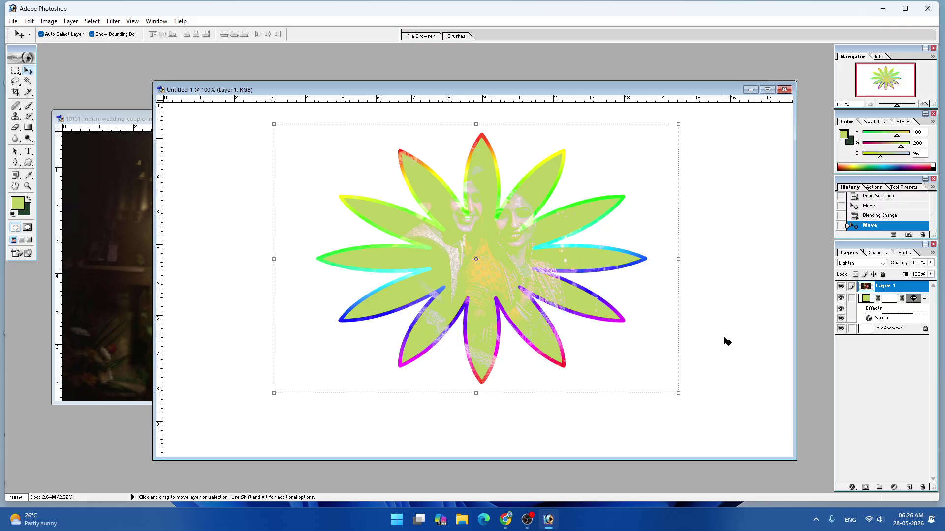
pyautogui.hotkey('shift', 'alt')
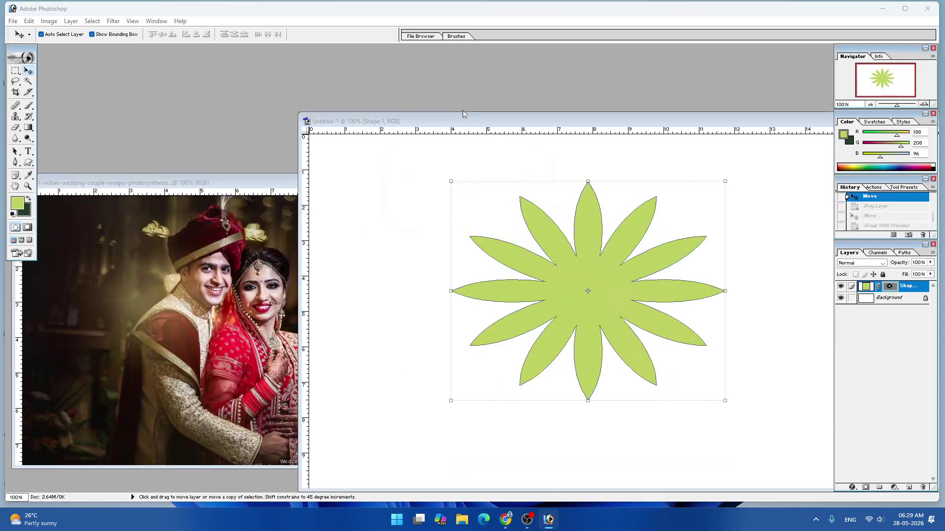
pyautogui.hotkey('ctrl', 'p')
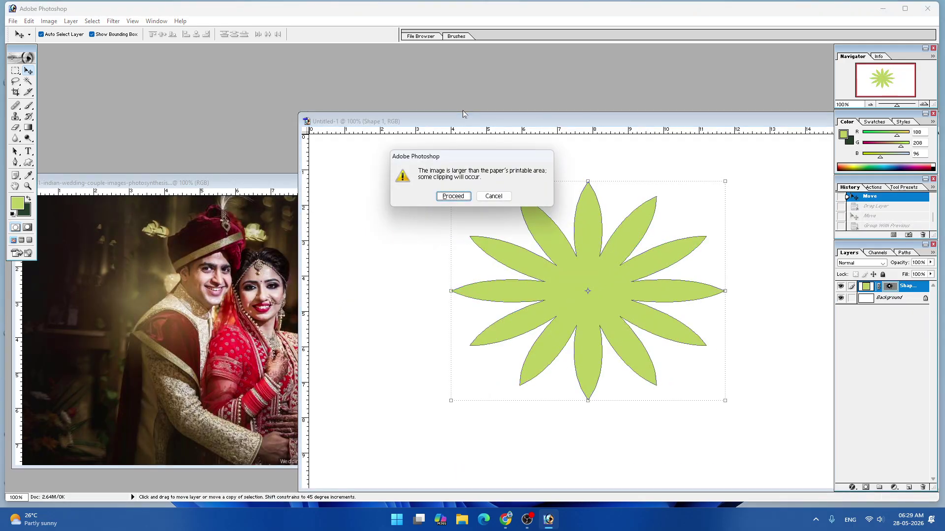
pyautogui.click(490, 200)
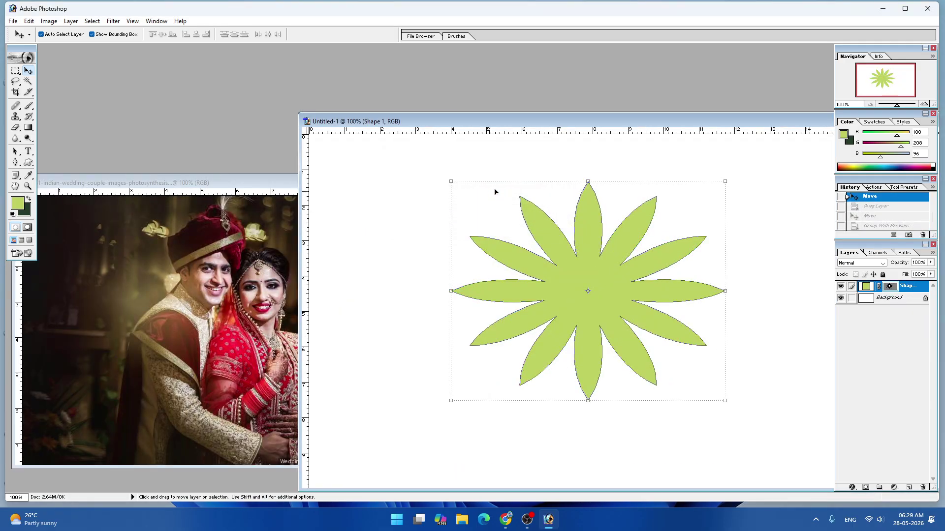
# - Delete the starburst shape layer from Untitled-1, leaving only the white background
pyautogui.click(246, 181)
pyautogui.click(630, 282)
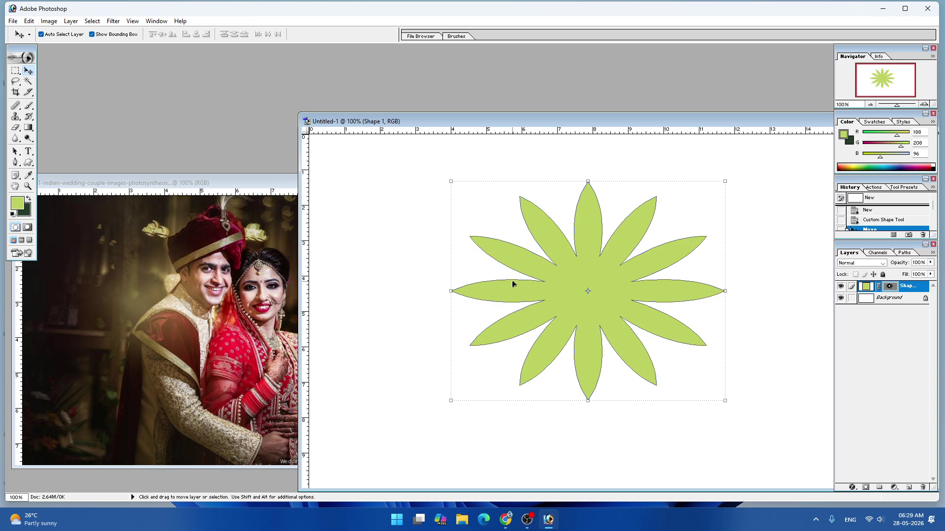
pyautogui.hotkey('alt', 'l')
pyautogui.press('l')
pyautogui.press('l')
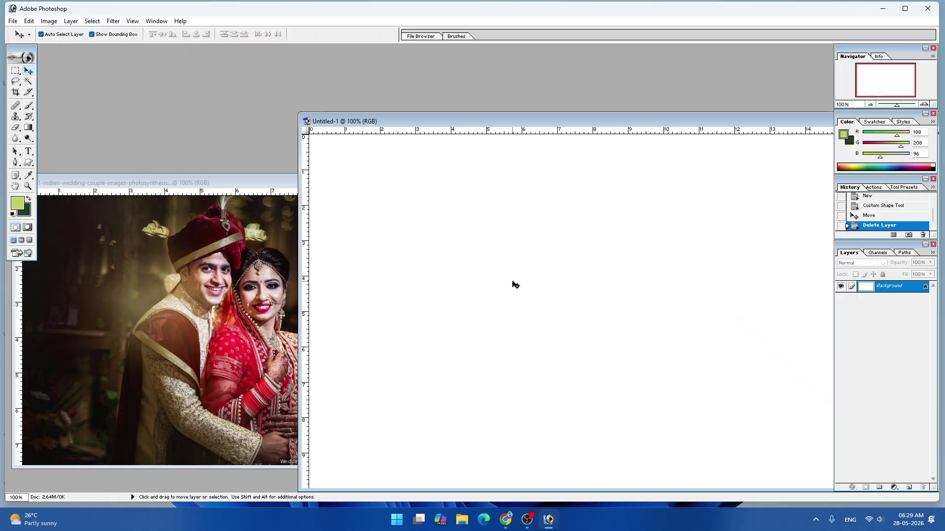
# - Draw a new twelve-petal starburst without a layer style on the blank Untitled-1 canvas and move it upward
pyautogui.click(241, 185)
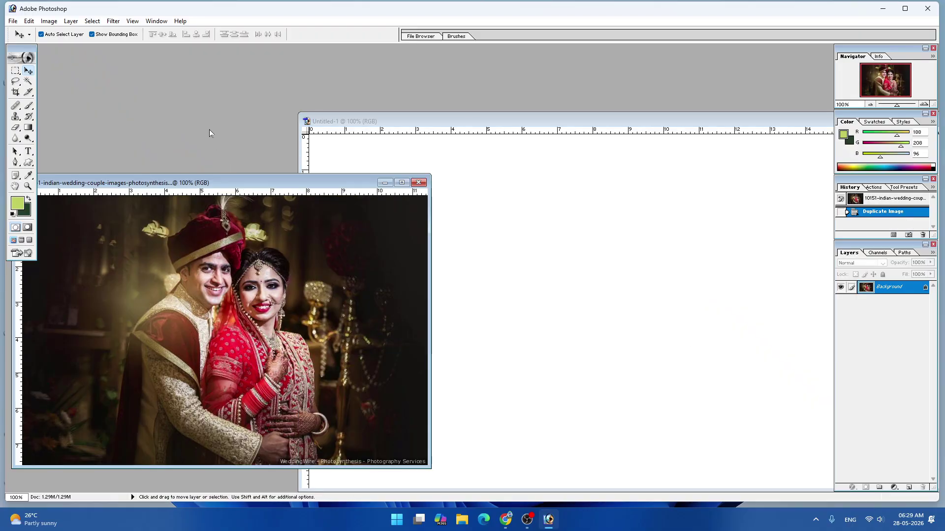
pyautogui.moveTo(261, 178); pyautogui.dragTo(206, 119)
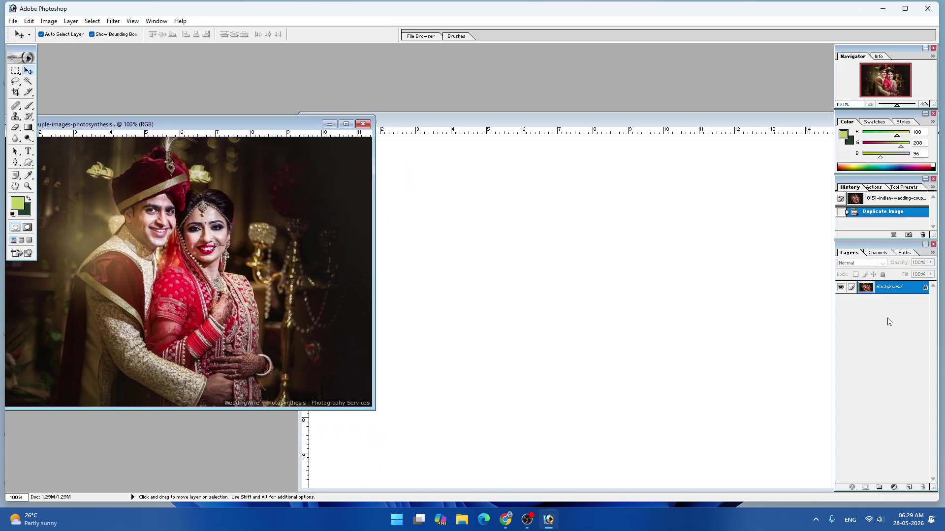
pyautogui.click(28, 164)
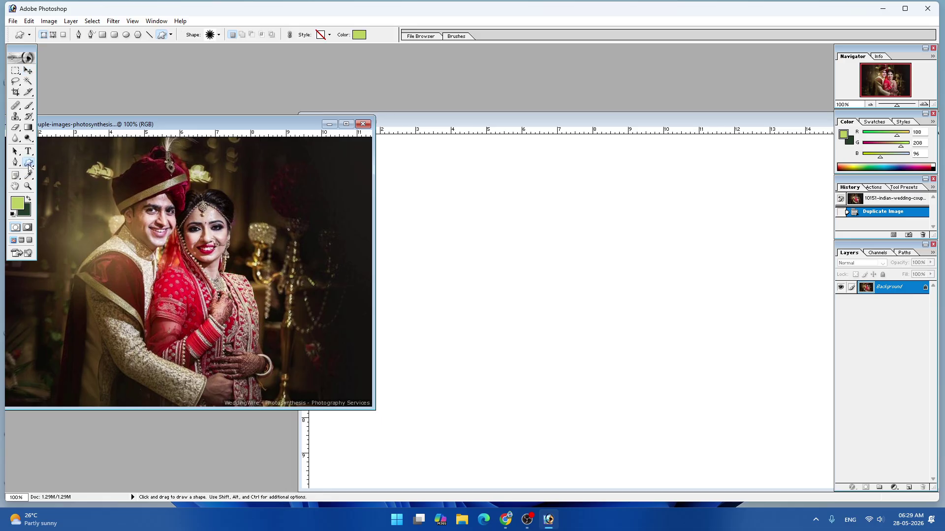
pyautogui.click(219, 35)
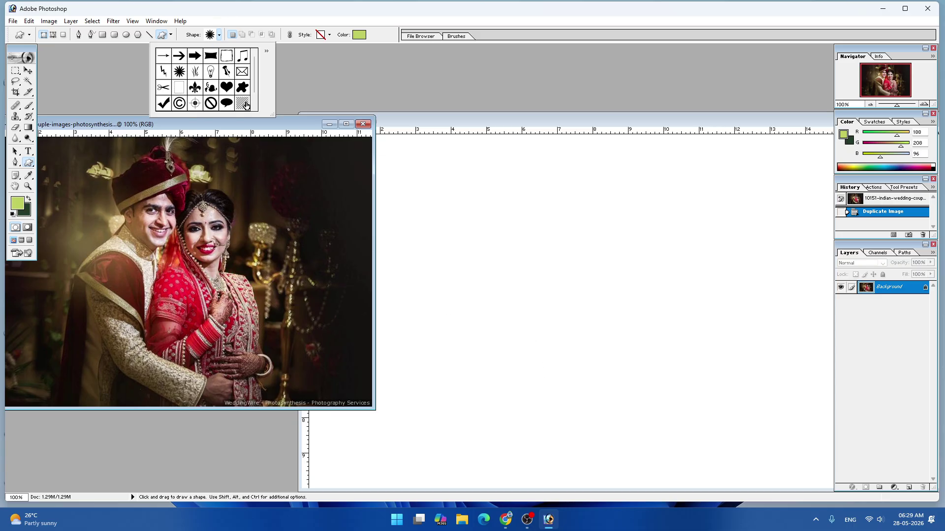
pyautogui.click(186, 76)
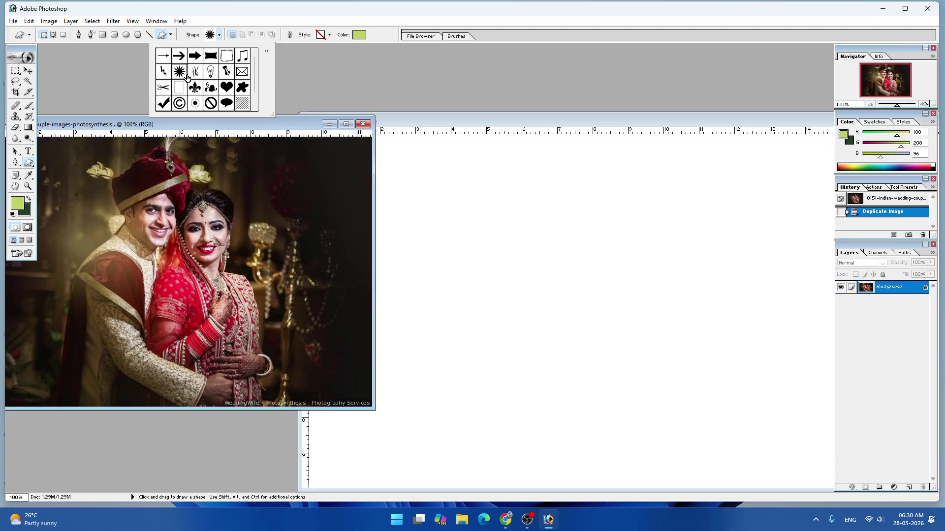
pyautogui.click(485, 396)
pyautogui.moveTo(445, 238); pyautogui.dragTo(704, 475)
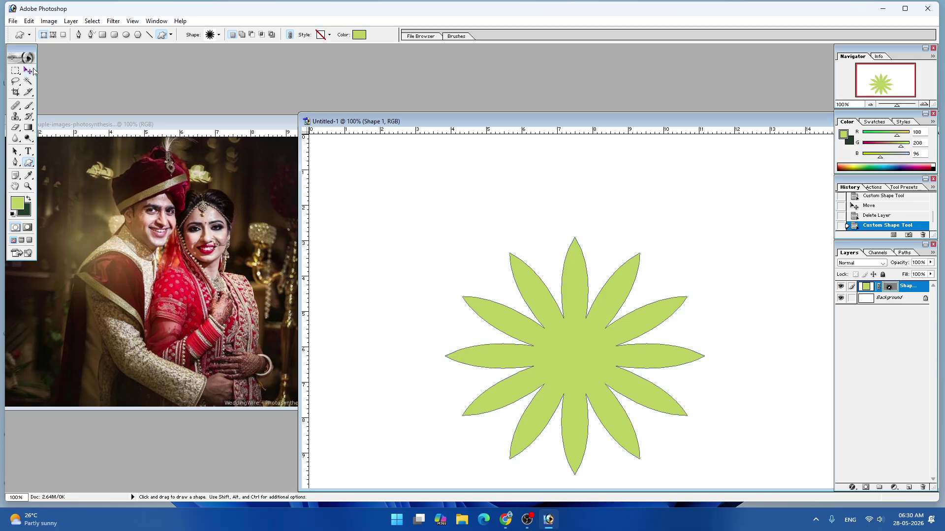
pyautogui.click(29, 71)
pyautogui.moveTo(587, 353); pyautogui.dragTo(578, 296)
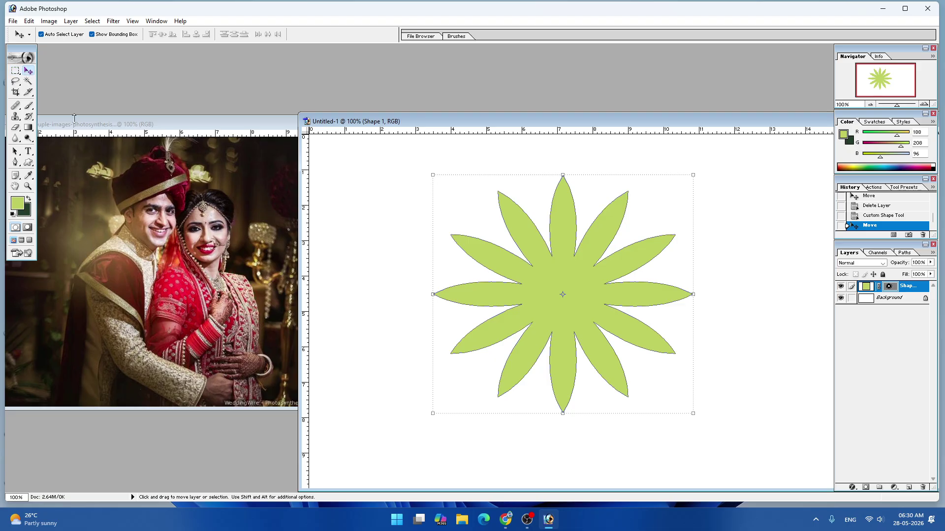
# - Copy the wedding photo over the starburst in Lighten mode, aligning the couple with the upper petals
pyautogui.click(171, 280)
pyautogui.moveTo(329, 294); pyautogui.dragTo(576, 293)
pyautogui.moveTo(421, 259); pyautogui.dragTo(471, 294)
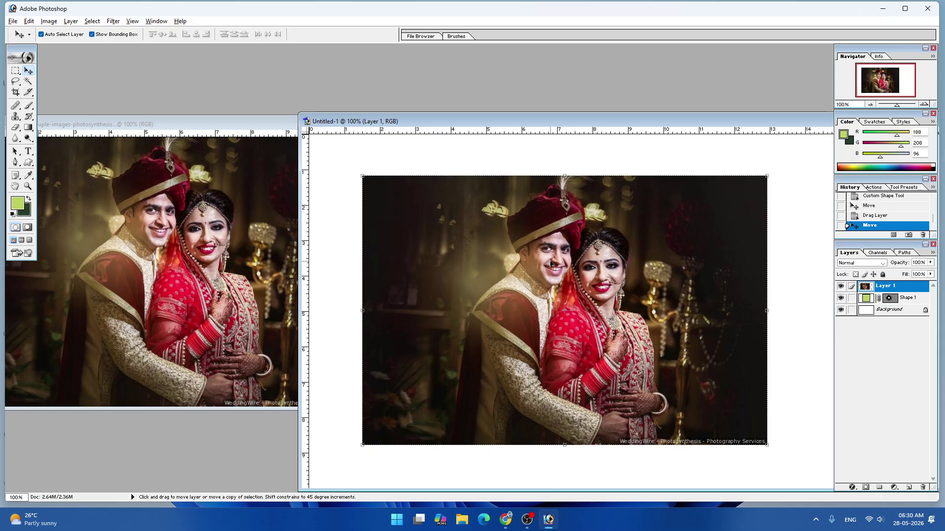
pyautogui.hotkey('shift', 'alt', 'g')
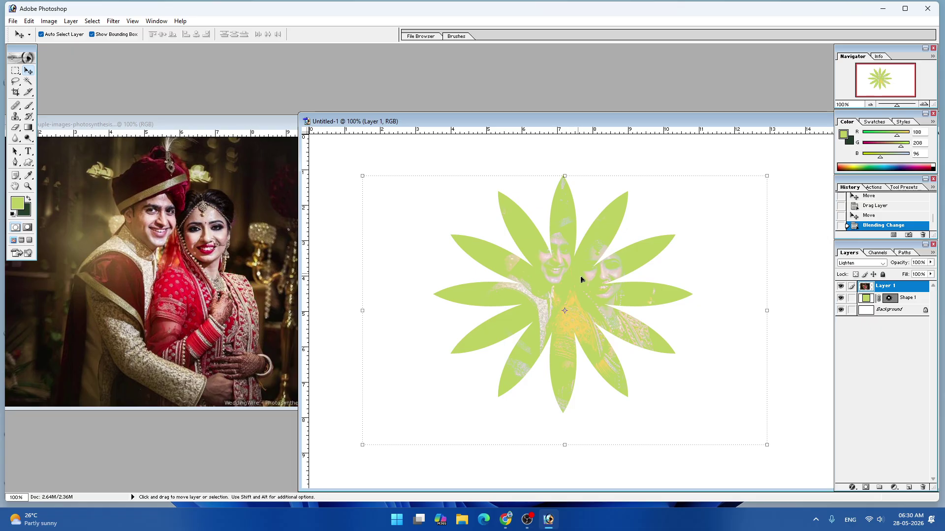
pyautogui.moveTo(581, 280)
pyautogui.mouseDown()
pyautogui.moveTo(565, 270)
pyautogui.moveTo(575, 268)
pyautogui.mouseUp()
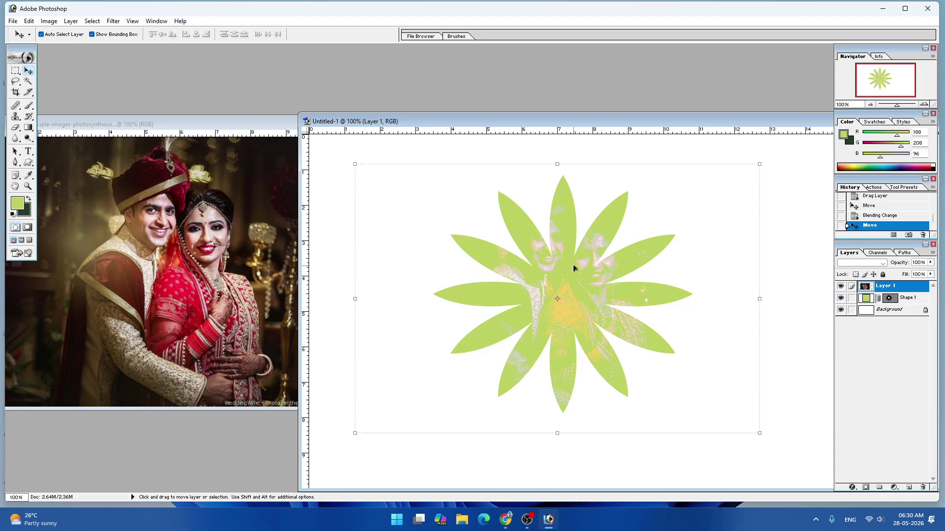
# - Switch the active layer between the photo, the starburst shape and the background directly from the canvas
pyautogui.rightClick(613, 263)
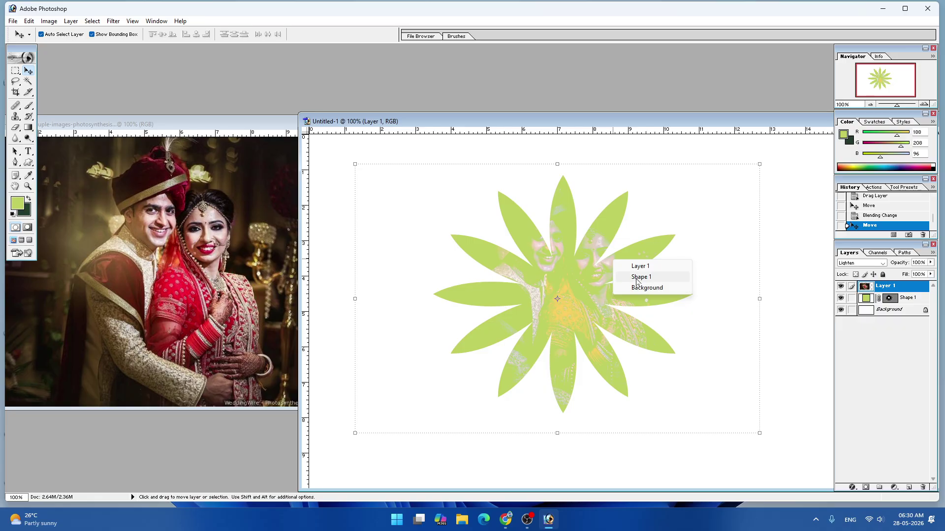
pyautogui.click(637, 278)
pyautogui.rightClick(592, 269)
pyautogui.click(619, 277)
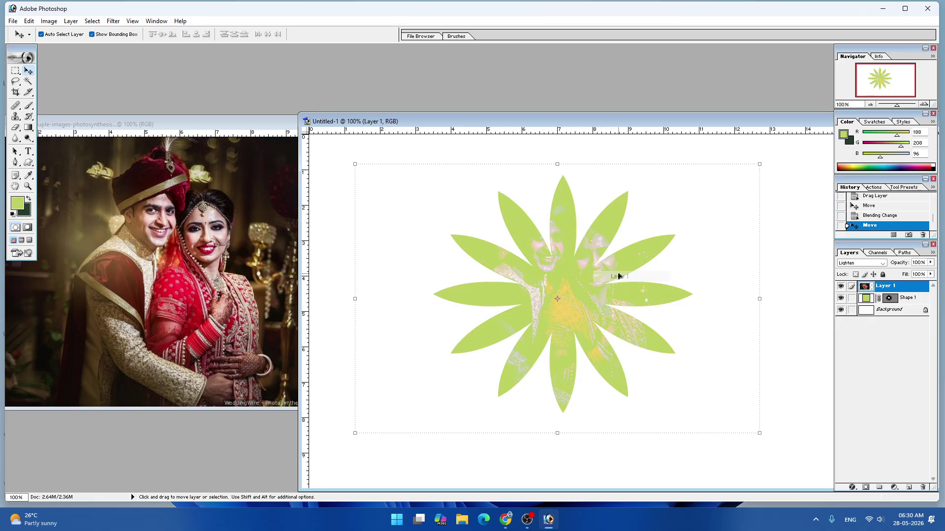
pyautogui.rightClick(605, 299)
pyautogui.click(625, 328)
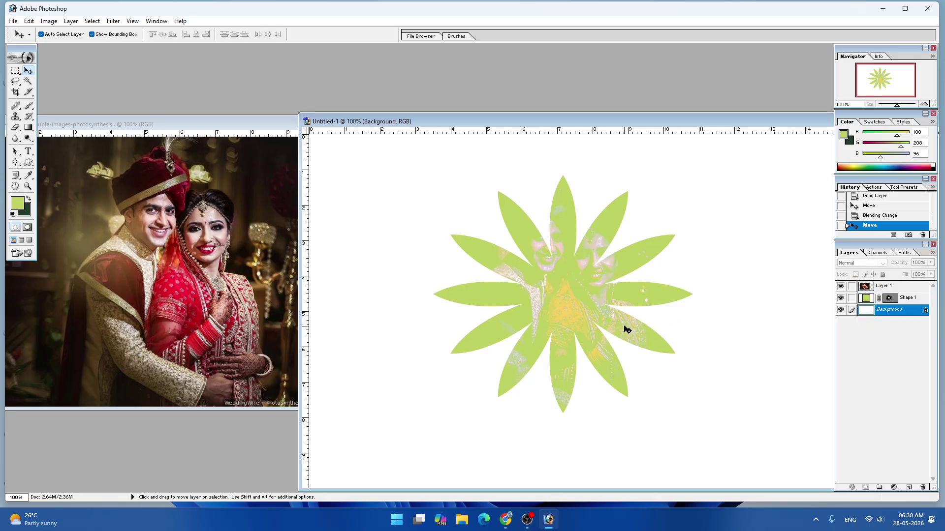
pyautogui.click(572, 290)
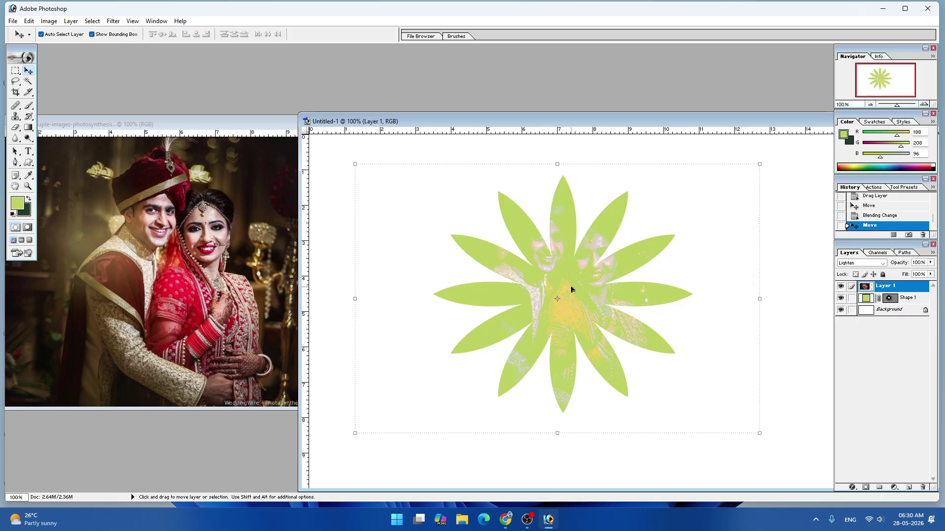
pyautogui.rightClick(572, 290)
pyautogui.click(594, 307)
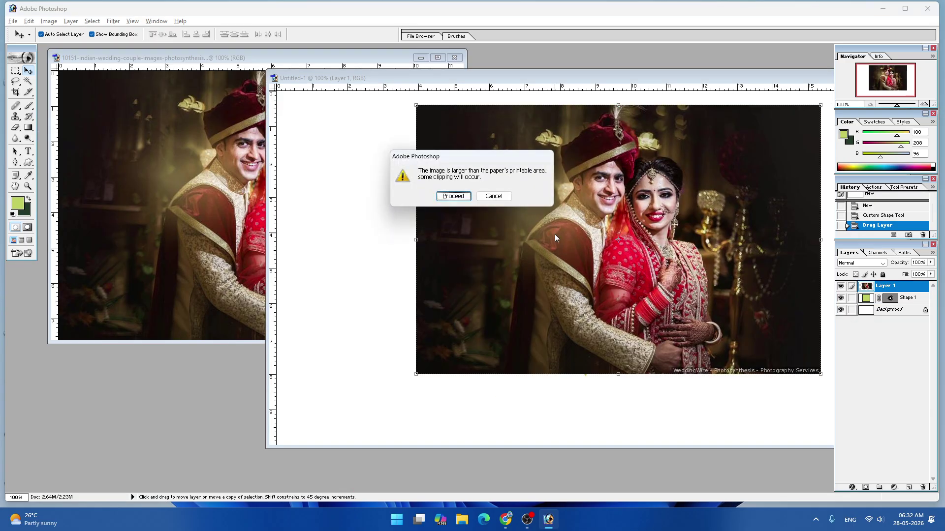
# - Set the wedding photo above the starburst to Lighten and move the Untitled-1 window to show the full canvas
pyautogui.click(494, 195)
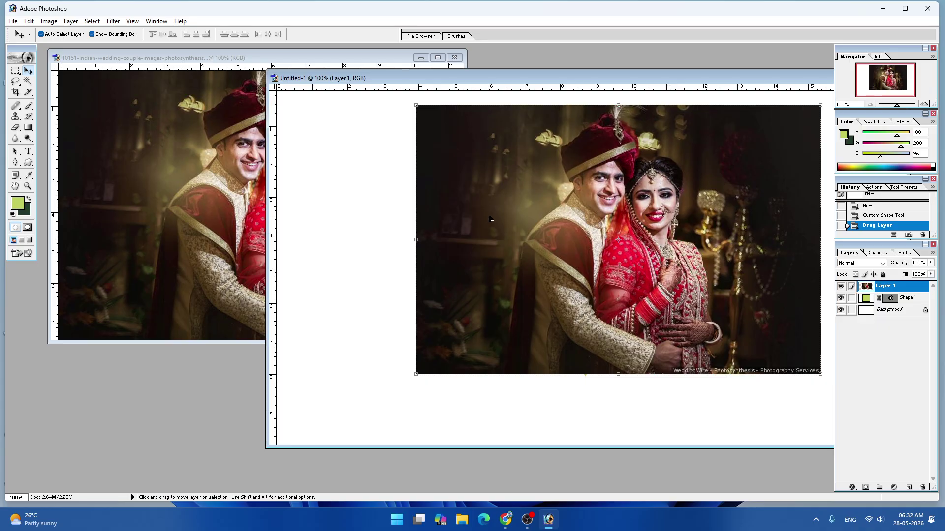
pyautogui.hotkey('shift', 'alt')
pyautogui.hotkey('shift', 'alt', 'g')
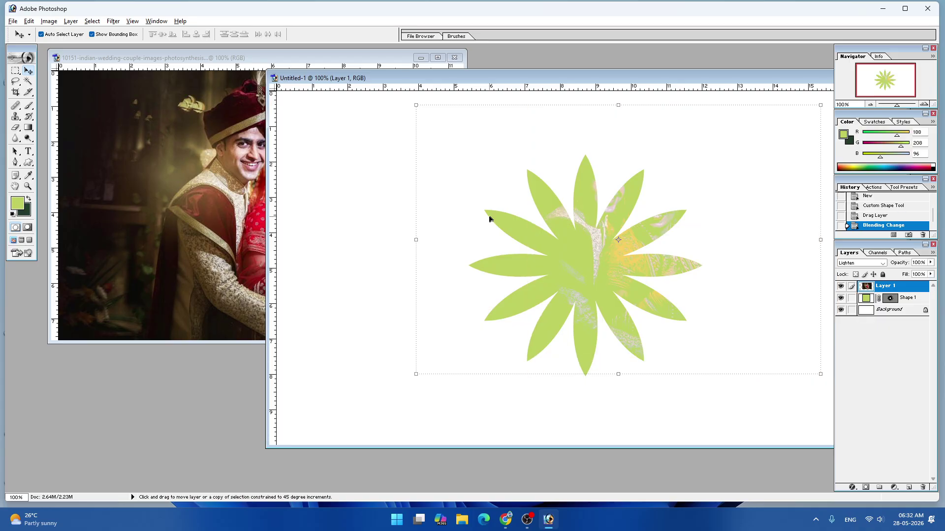
pyautogui.moveTo(583, 79); pyautogui.dragTo(360, 84)
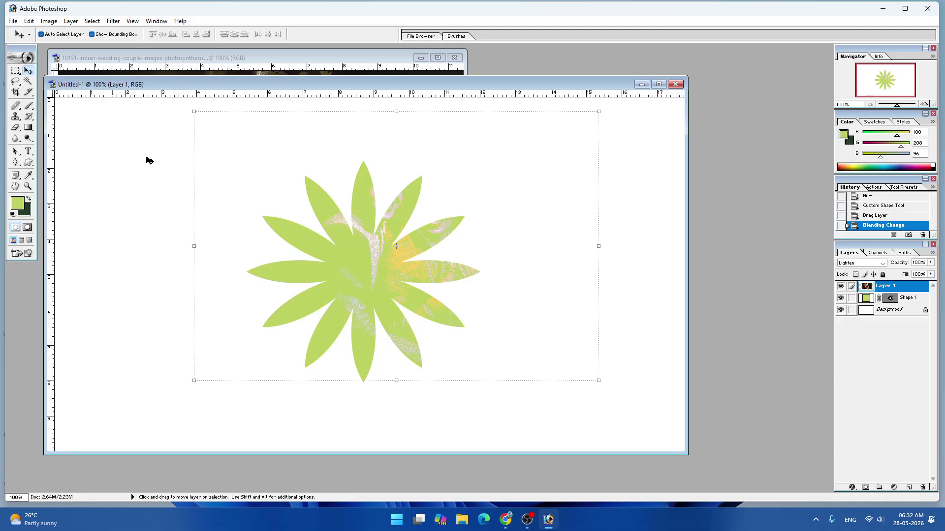
# - Cancel the print warning and move the Untitled-1 window down and to the left to uncover the source couple photo
pyautogui.press('alt')
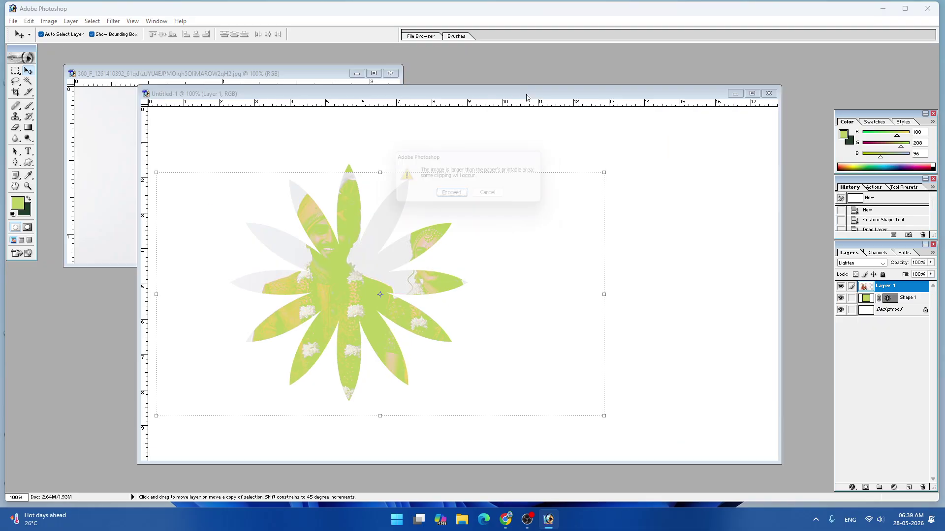
pyautogui.click(493, 196)
pyautogui.moveTo(412, 98); pyautogui.dragTo(341, 161)
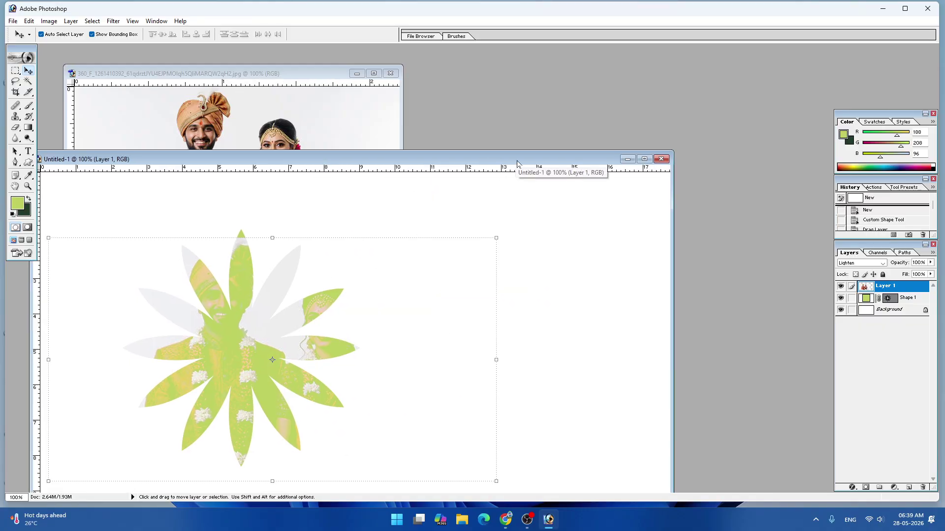
# - Close the Untitled-1 starburst document without saving and close the source couple photo, leaving no documents open
pyautogui.click(661, 159)
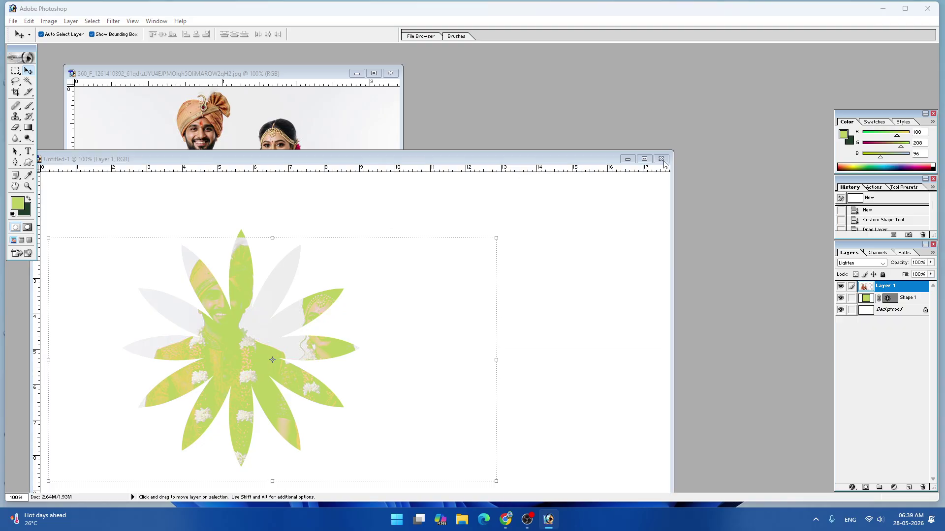
pyautogui.click(474, 196)
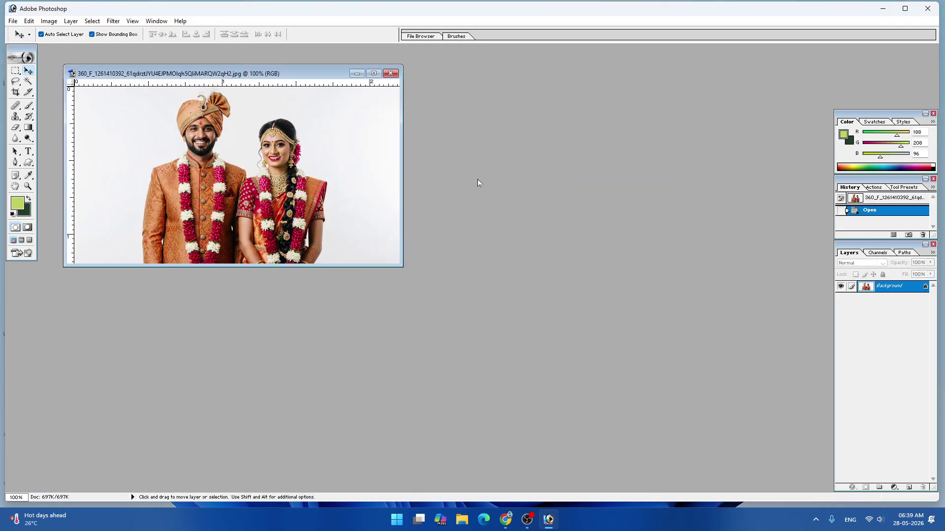
pyautogui.hotkey('ctrl', 'o')
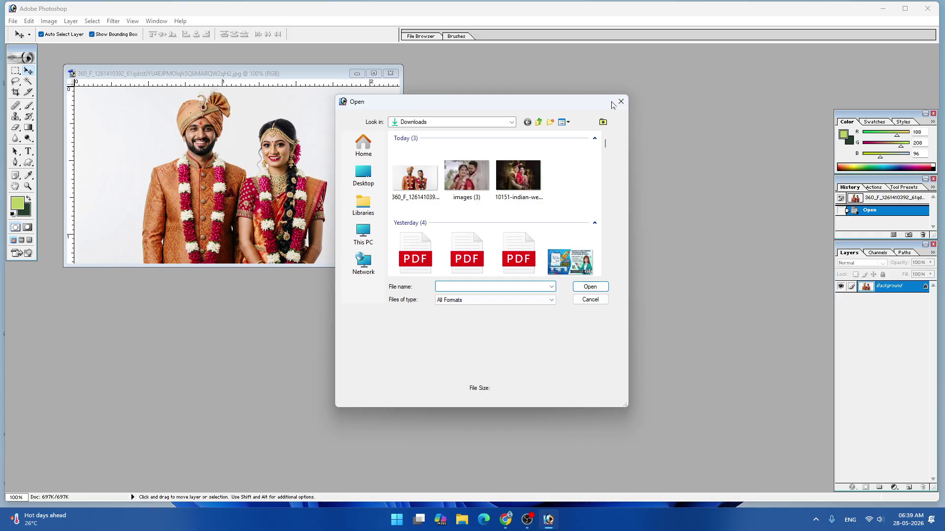
pyautogui.click(621, 102)
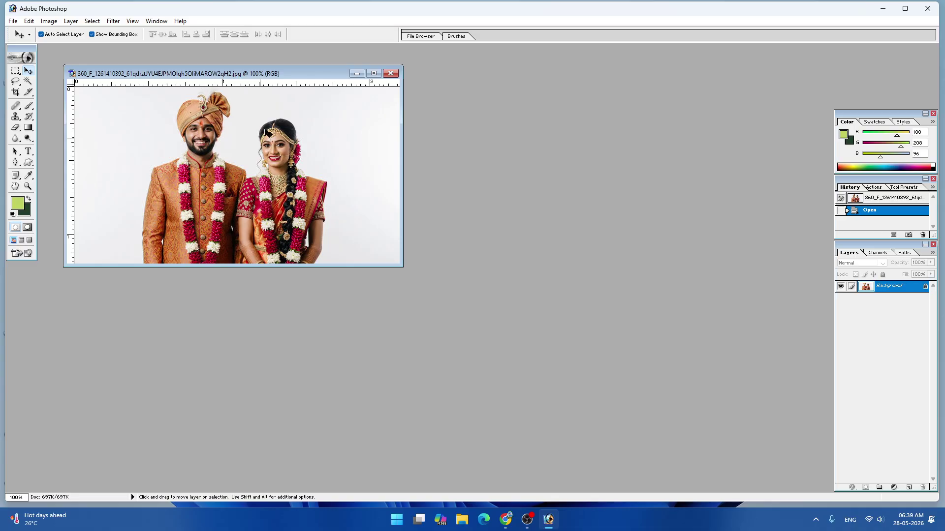
pyautogui.click(390, 73)
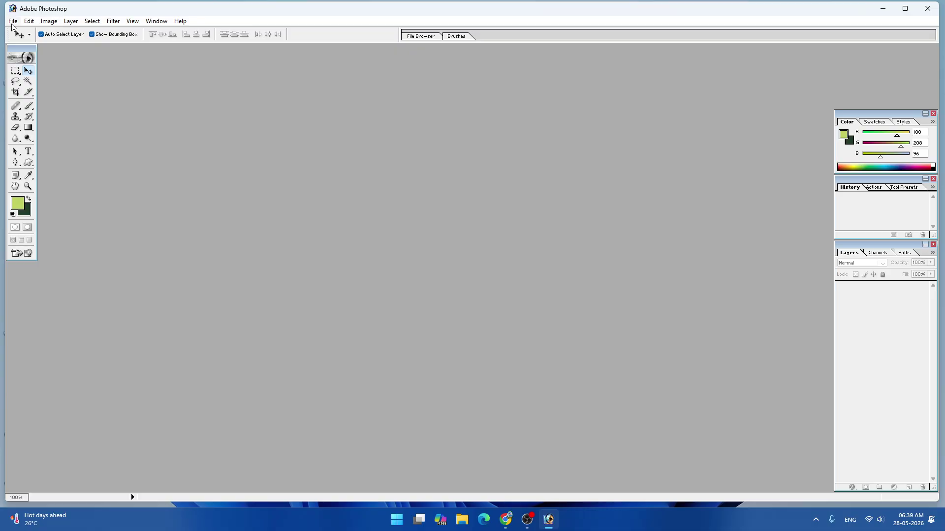
# - Create a new white 1280 x 720 pixel RGB document at 72 pixels/inch and move its window clear of the toolbox
pyautogui.click(13, 21)
pyautogui.click(27, 32)
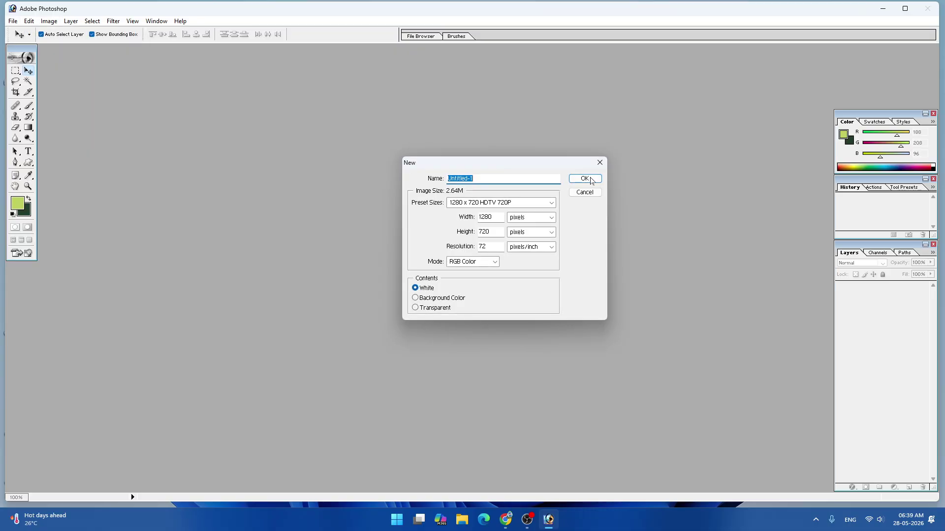
pyautogui.click(591, 181)
pyautogui.moveTo(289, 55); pyautogui.dragTo(467, 82)
# - Load the Frames library into the shape picker of the Custom Shape Tool
pyautogui.click(27, 164)
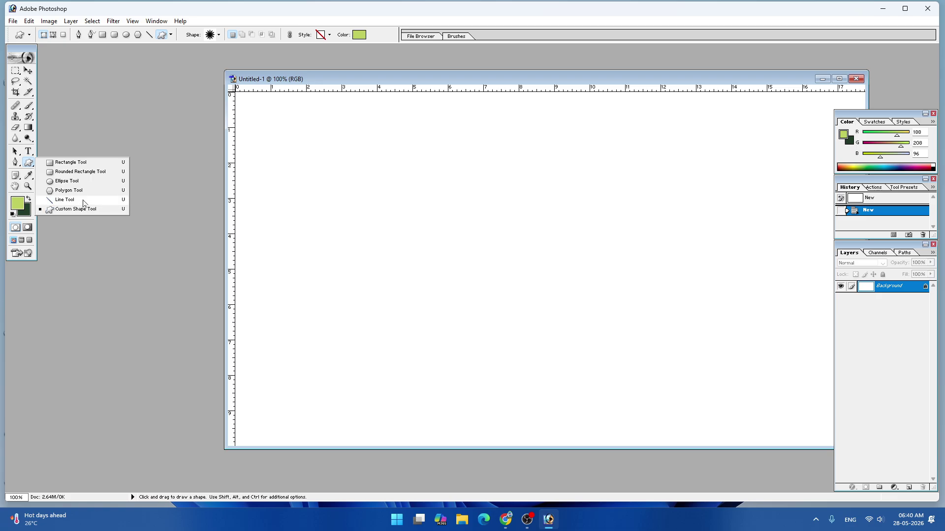
pyautogui.click(220, 35)
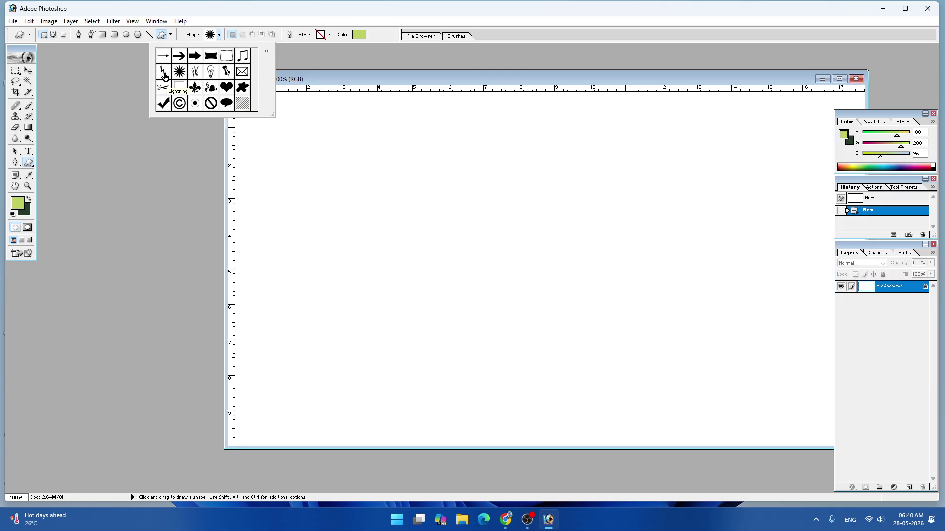
pyautogui.click(266, 53)
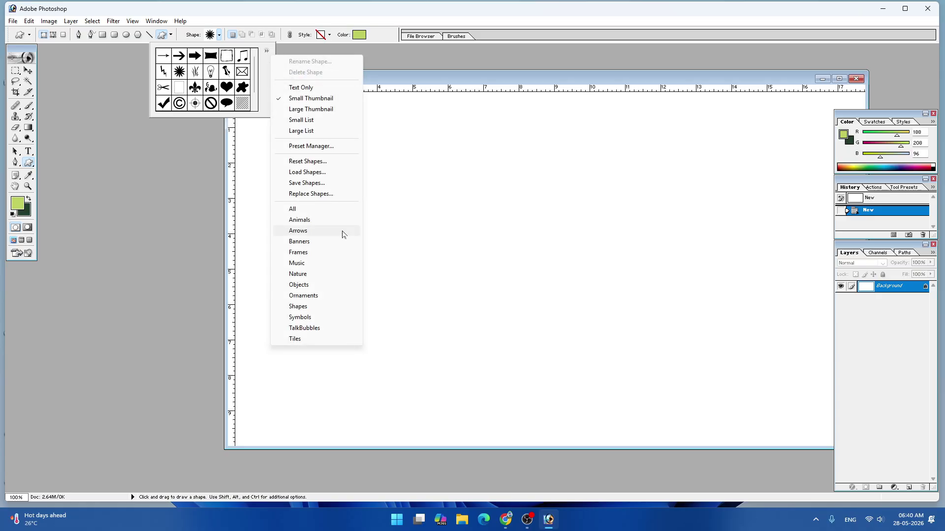
pyautogui.click(315, 172)
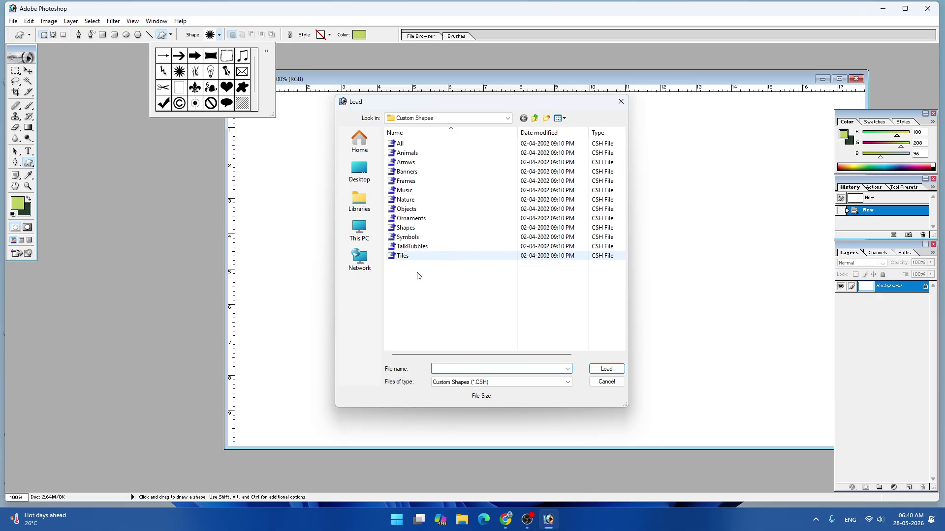
pyautogui.click(406, 183)
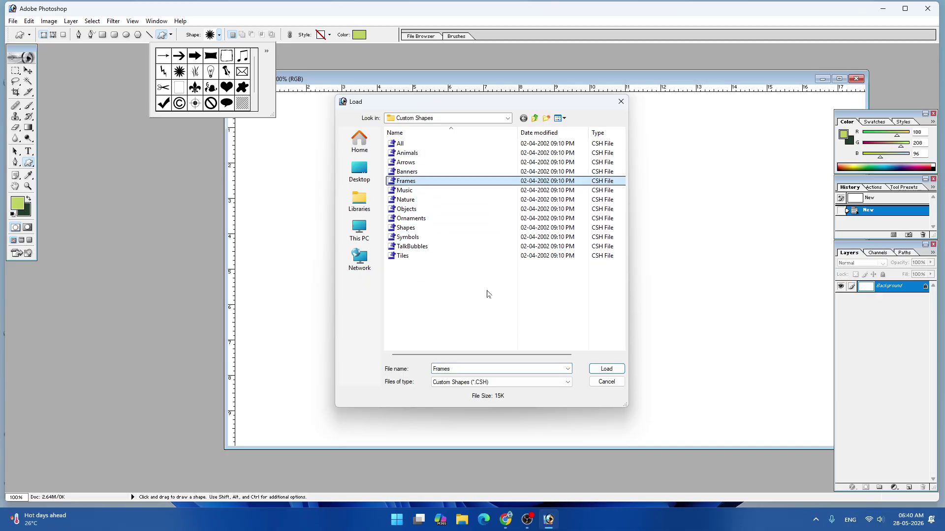
pyautogui.click(607, 370)
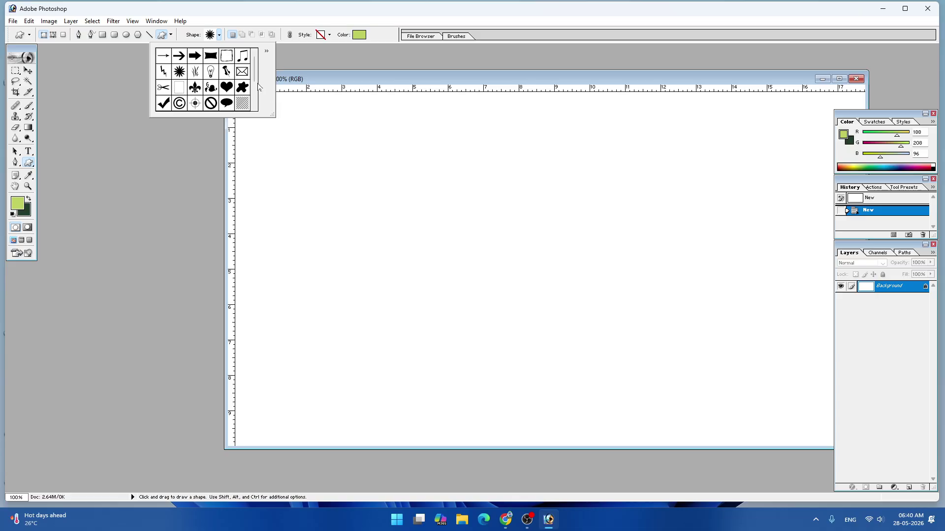
# - Draw a green frame shape with a stepped top edge, about 10.7 by 6.6 inches, and shift it slightly up
pyautogui.scroll(-3, 259, 88)
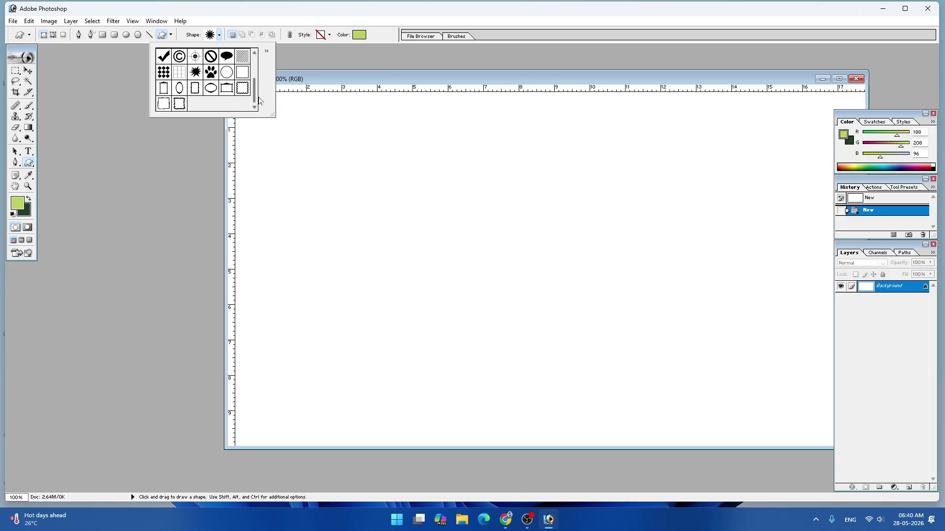
pyautogui.click(227, 88)
pyautogui.moveTo(371, 366); pyautogui.dragTo(752, 133)
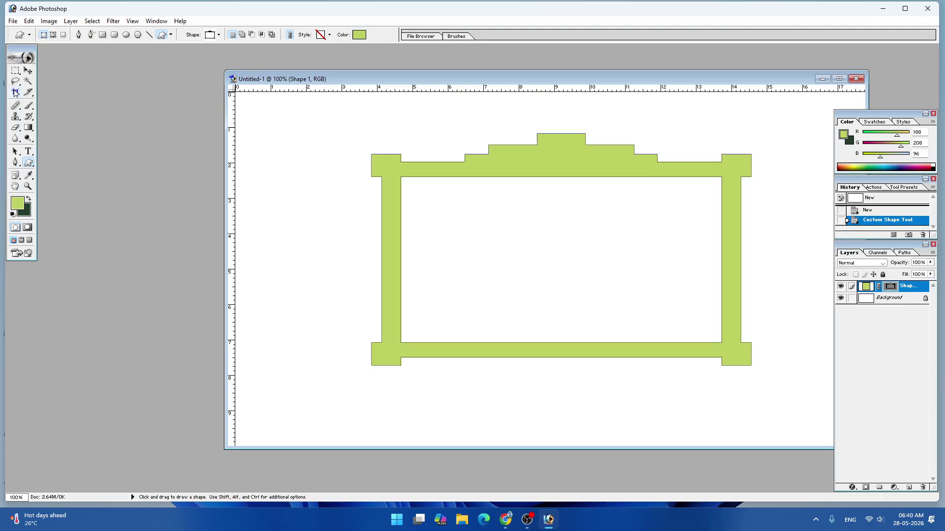
pyautogui.click(28, 71)
pyautogui.moveTo(546, 163)
pyautogui.mouseDown()
pyautogui.moveTo(577, 146)
pyautogui.moveTo(551, 150)
pyautogui.mouseUp()
# - Add a stroke layer style to the stepped frame, filled with a linear gradient using the Shiny Sphere preset
pyautogui.click(852, 488)
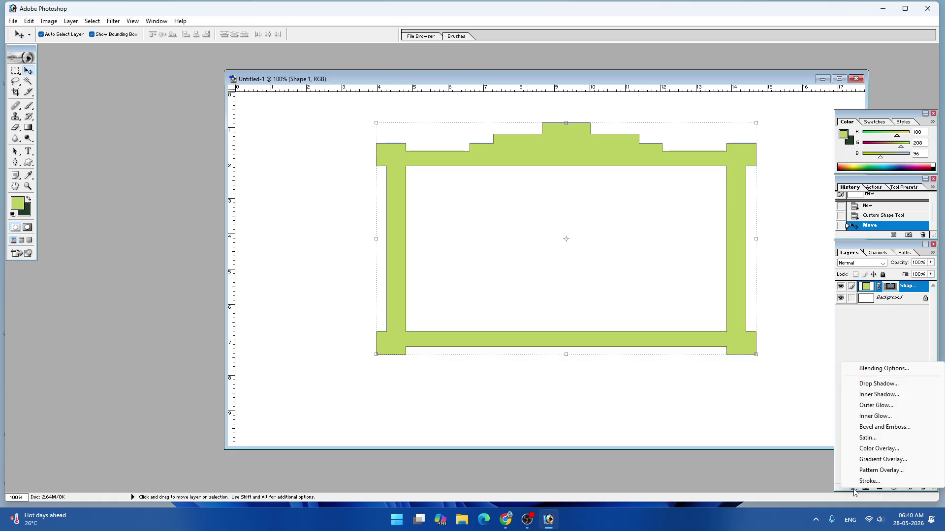
pyautogui.click(812, 421)
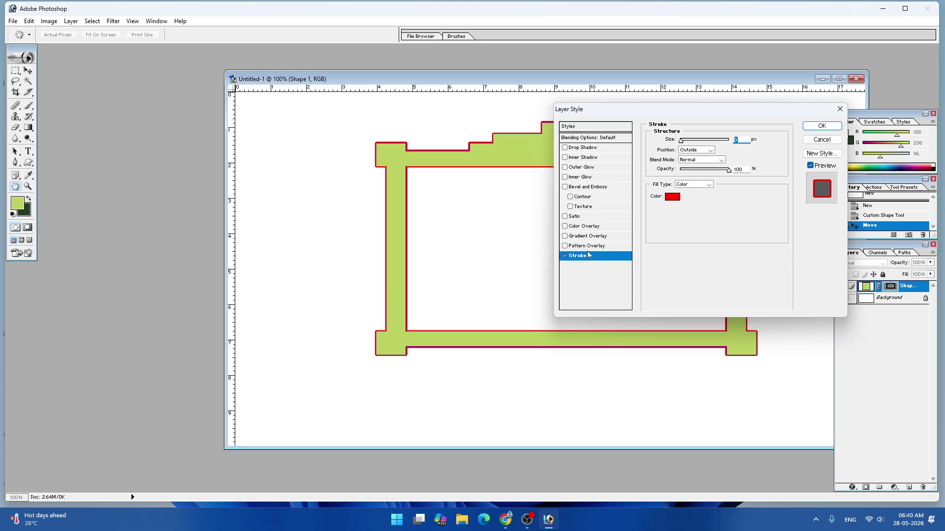
pyautogui.click(696, 186)
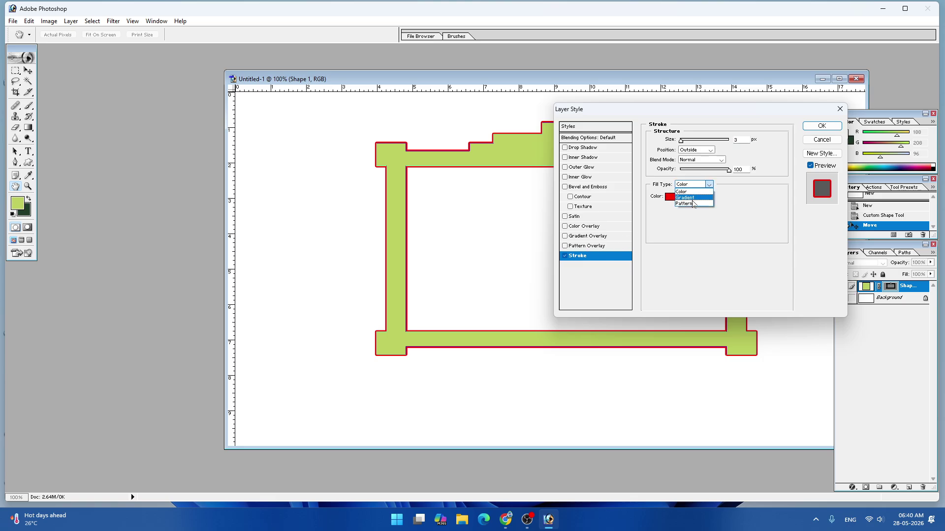
pyautogui.click(691, 198)
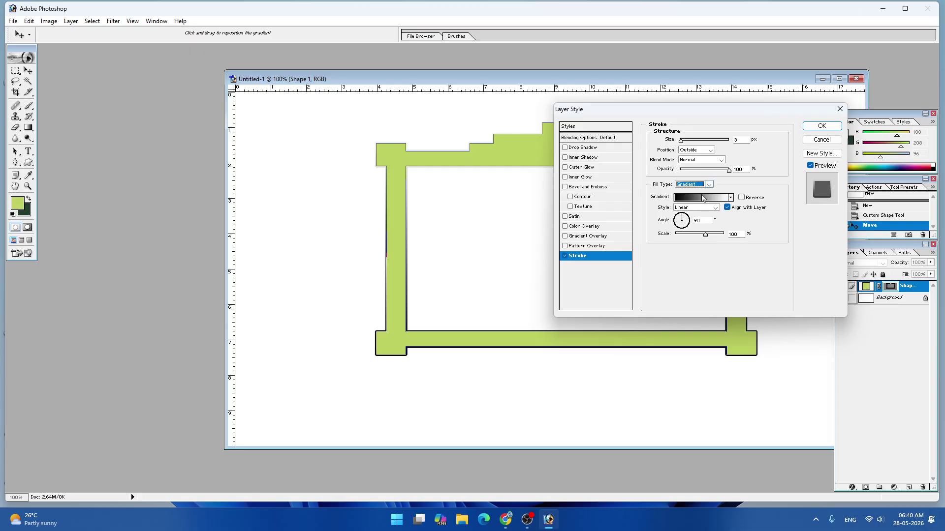
pyautogui.click(702, 198)
pyautogui.click(716, 151)
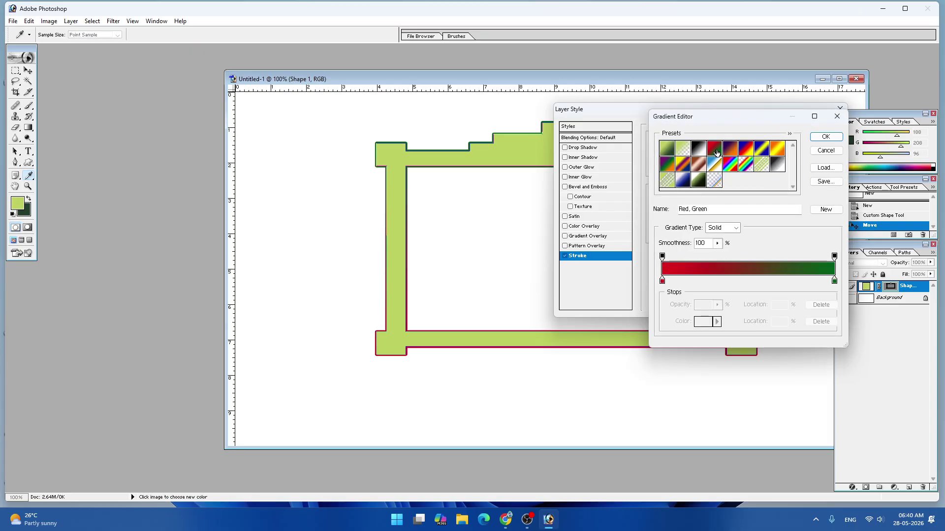
pyautogui.click(746, 151)
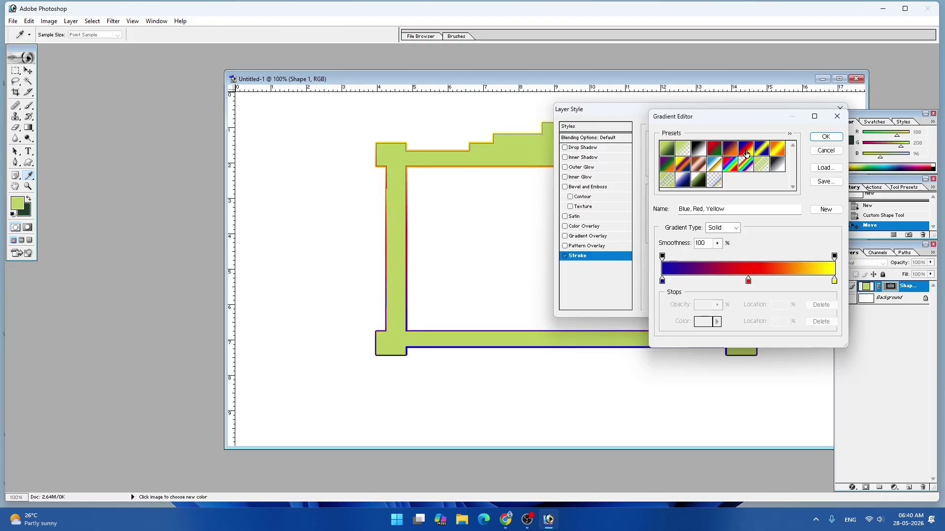
pyautogui.click(703, 168)
pyautogui.click(699, 180)
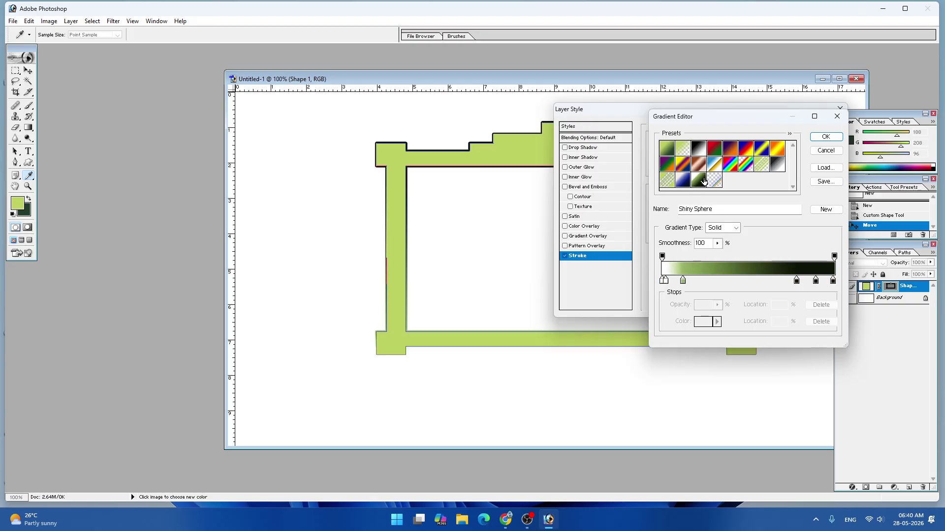
pyautogui.click(823, 138)
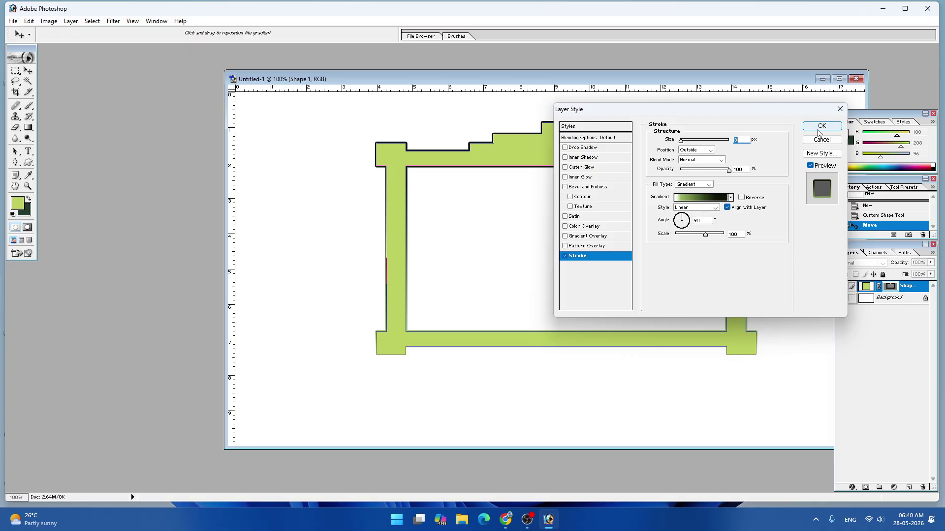
pyautogui.click(812, 128)
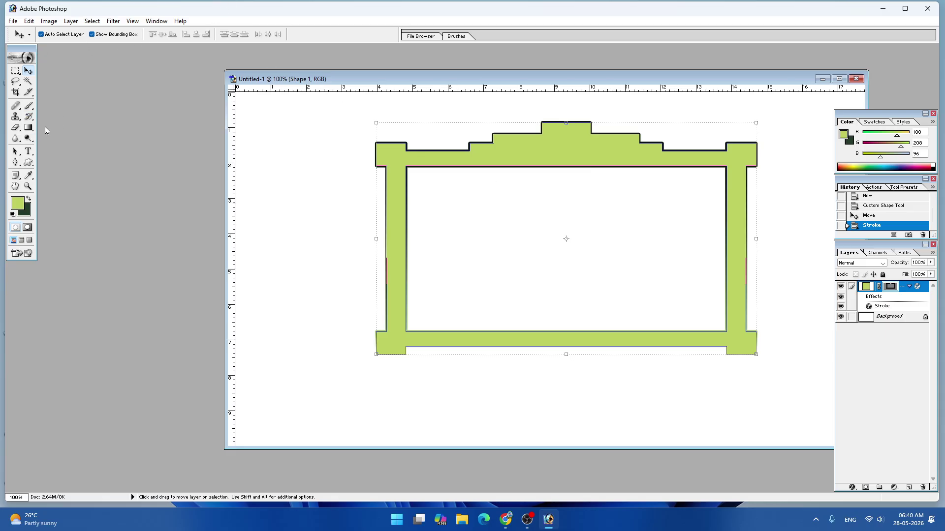
# - Draw a tall jagged-edged frame shape, about 2.9 by 5.1 inches, in the empty area beside the stepped frame
pyautogui.click(28, 163)
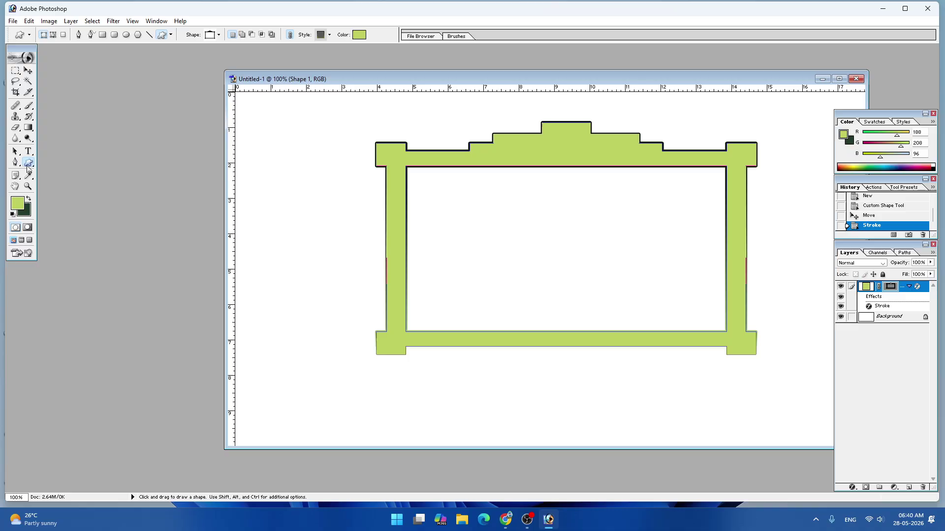
pyautogui.click(219, 34)
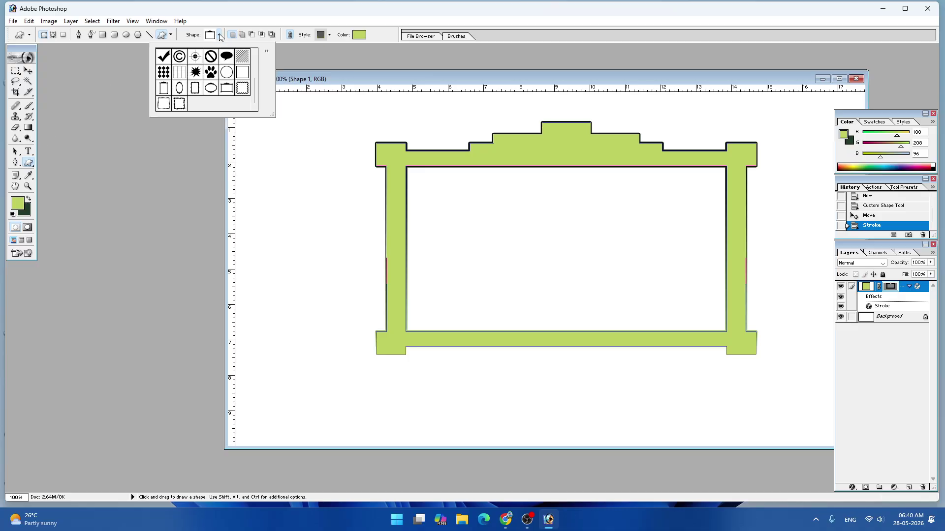
pyautogui.click(180, 105)
pyautogui.moveTo(268, 381); pyautogui.dragTo(369, 201)
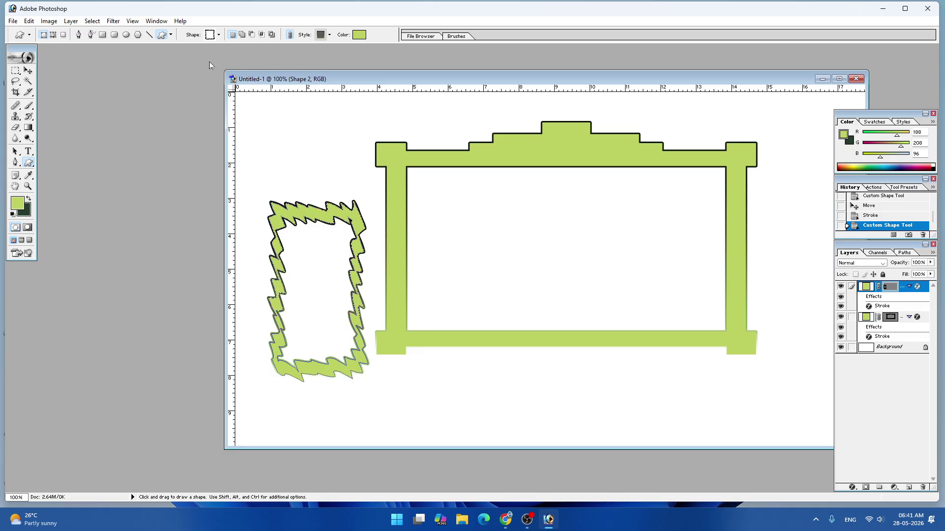
# - Load the Symbols library into the custom shape picker and look through its added shapes
pyautogui.click(219, 35)
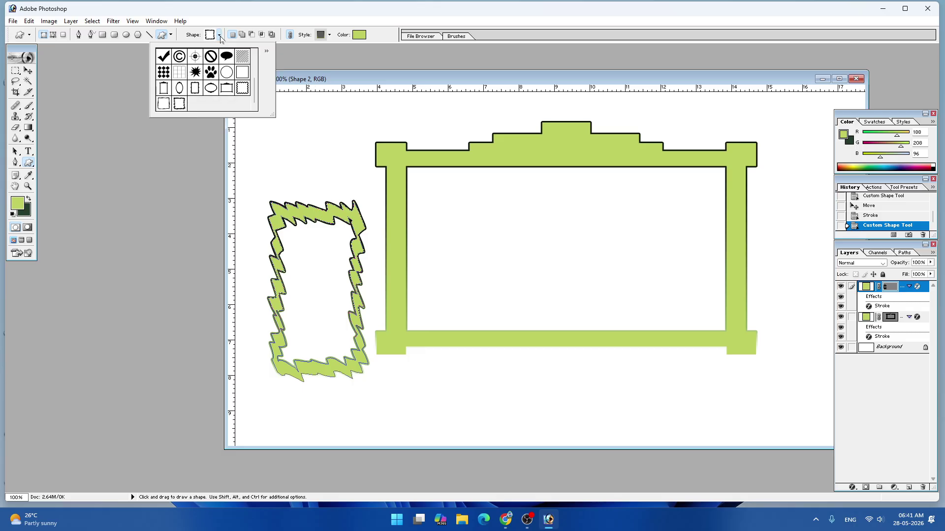
pyautogui.click(267, 52)
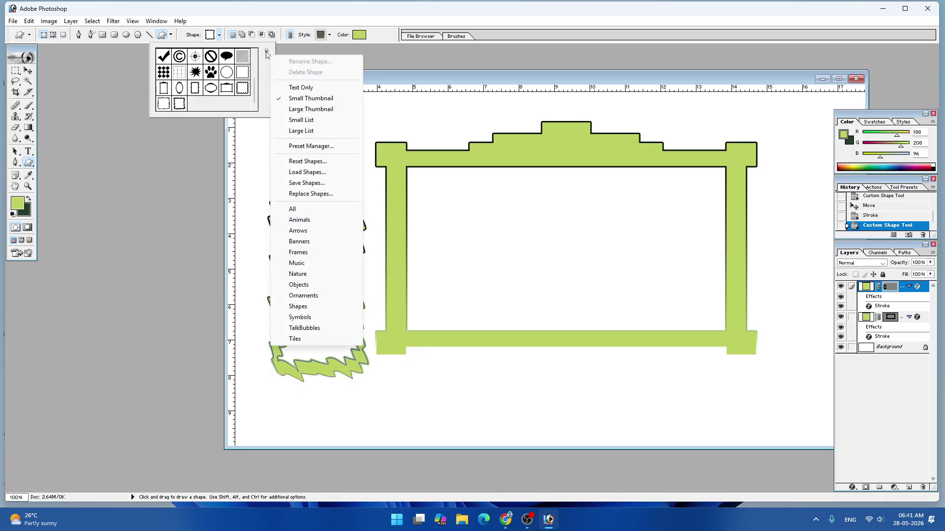
pyautogui.click(302, 173)
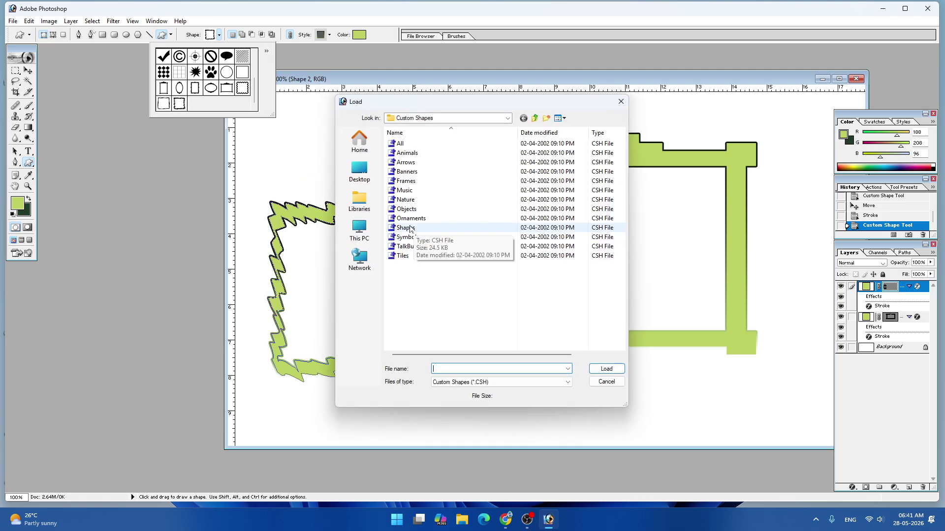
pyautogui.click(413, 237)
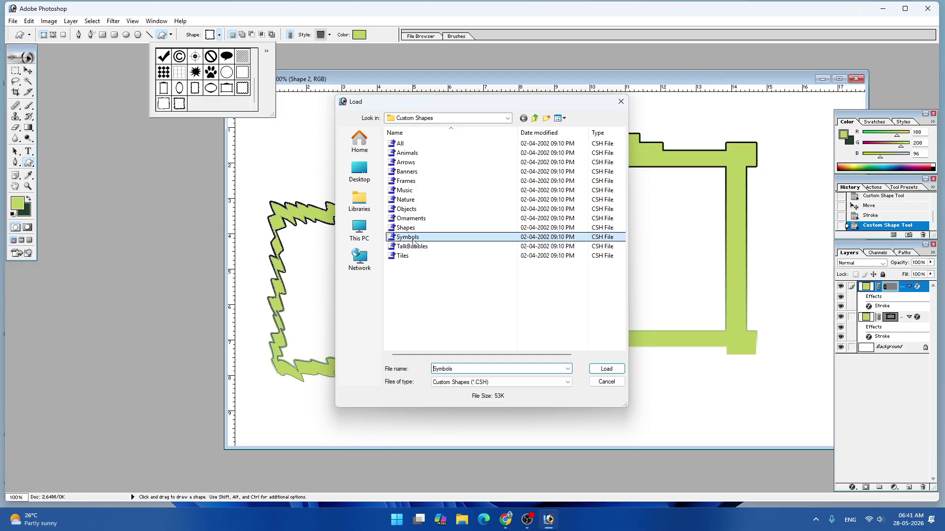
pyautogui.click(594, 369)
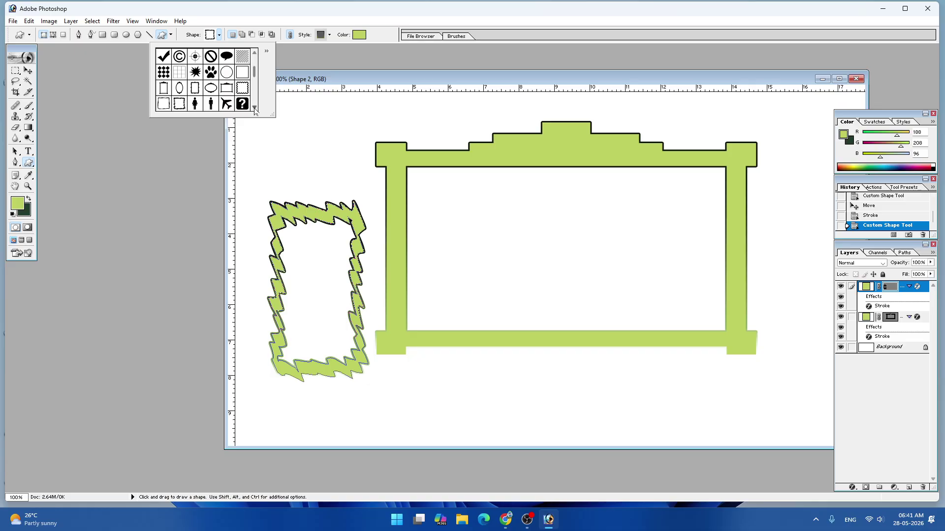
pyautogui.scroll(-10, 255, 112)
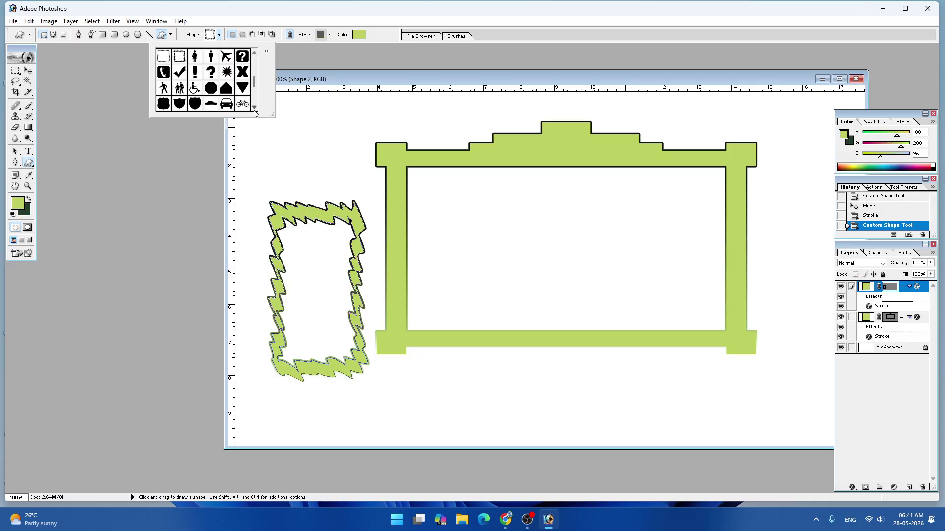
pyautogui.scroll(-6, 255, 113)
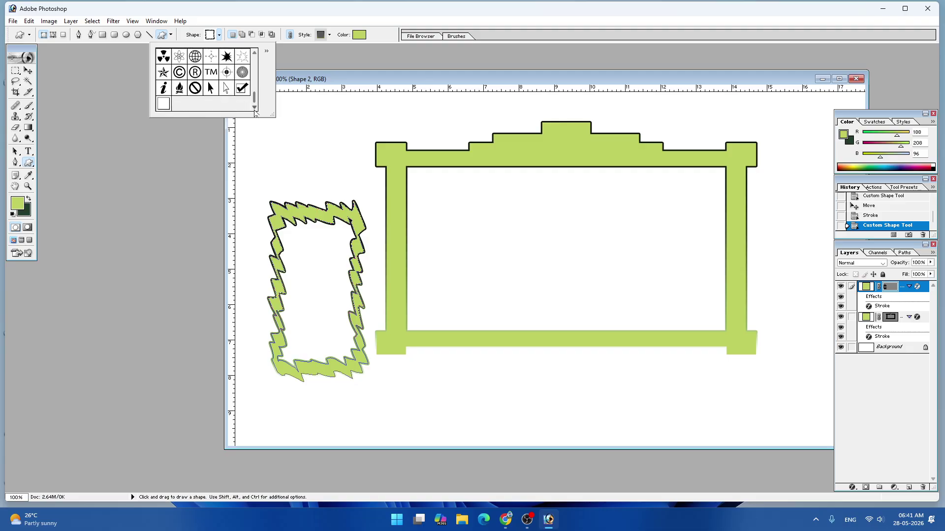
# - Load the Banners library into the custom shape picker
pyautogui.click(267, 51)
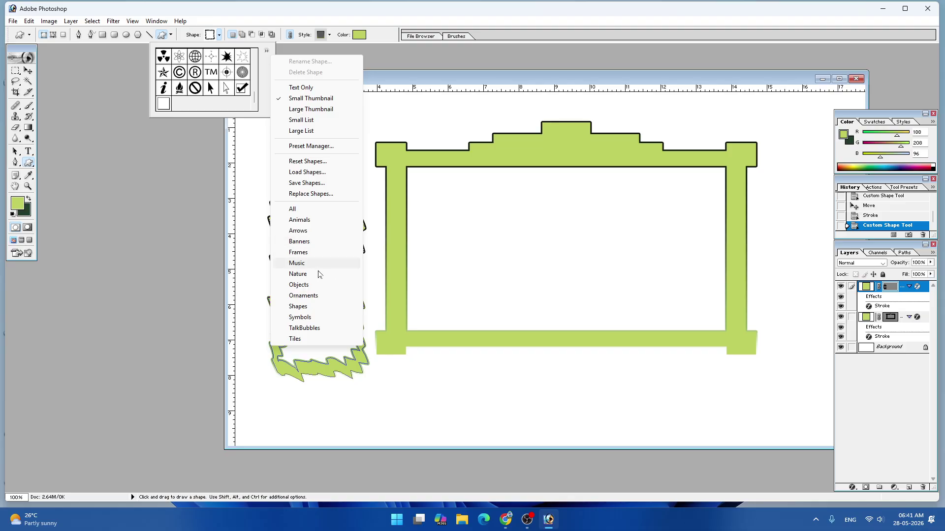
pyautogui.click(307, 173)
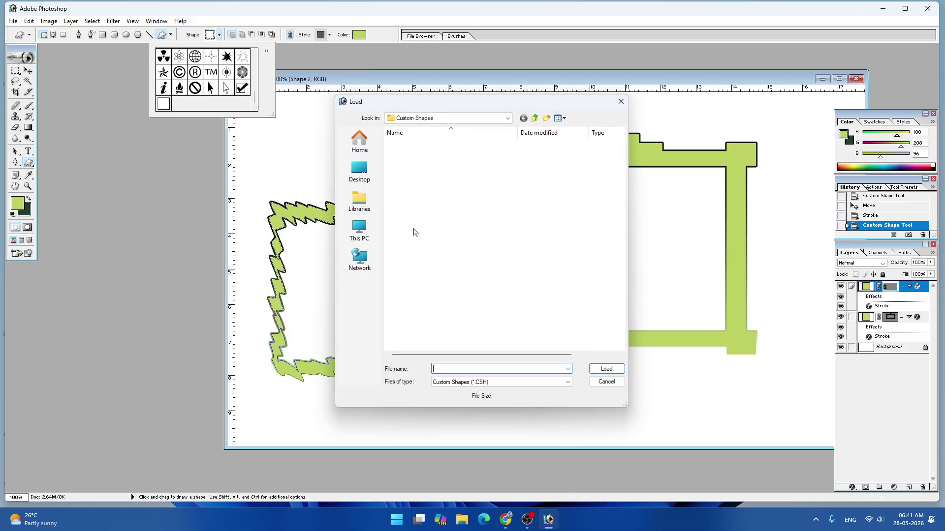
pyautogui.click(407, 172)
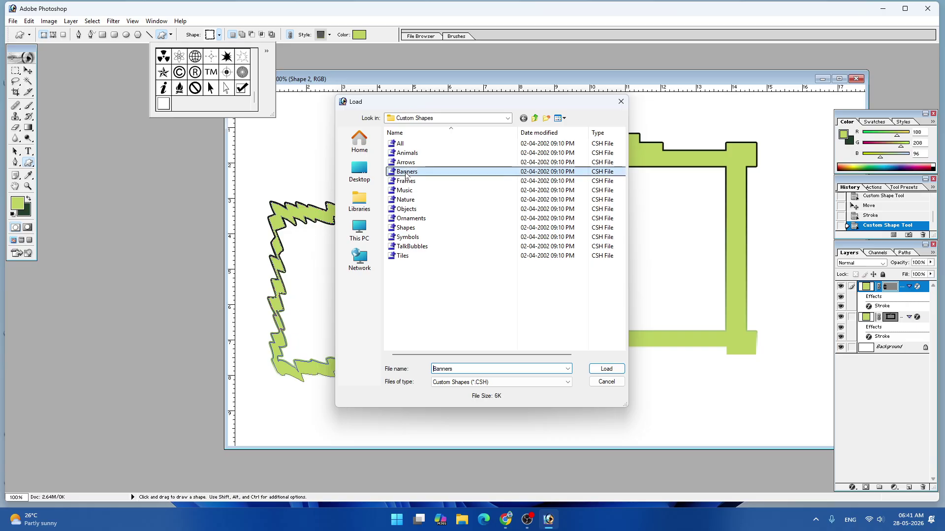
pyautogui.click(606, 369)
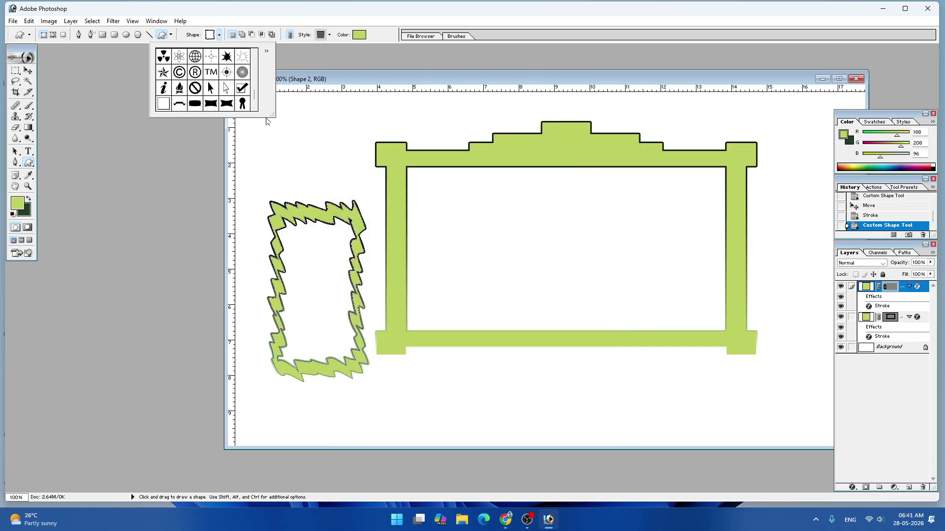
# - Draw a concave-sided banner shape, about 8.9 by 3.7 inches, over the lower part of the stepped frame
pyautogui.click(255, 107)
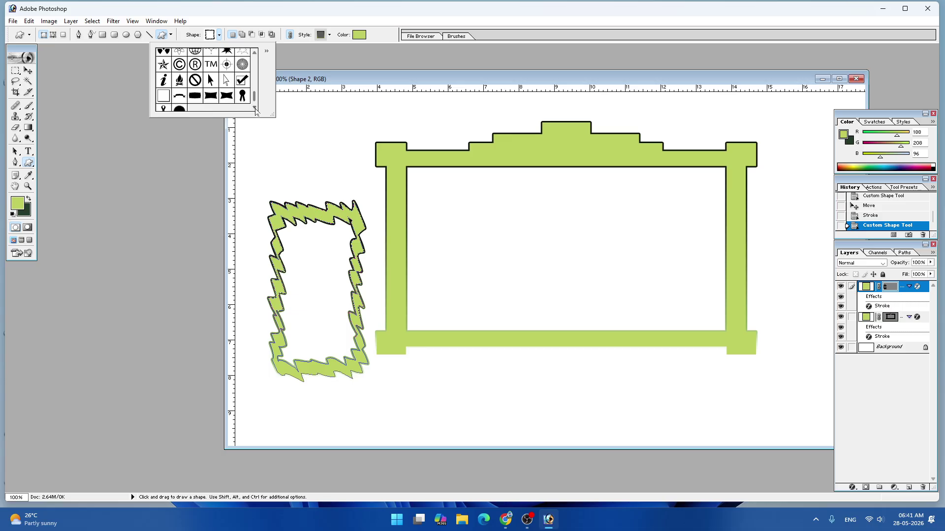
pyautogui.click(210, 89)
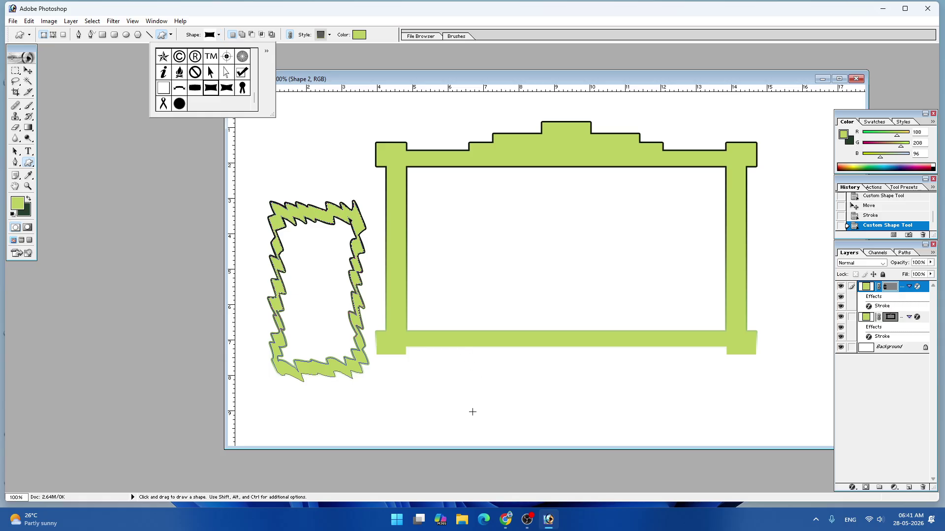
pyautogui.moveTo(471, 411)
pyautogui.mouseDown()
pyautogui.moveTo(751, 293)
pyautogui.moveTo(714, 280)
pyautogui.moveTo(788, 282)
pyautogui.mouseUp()
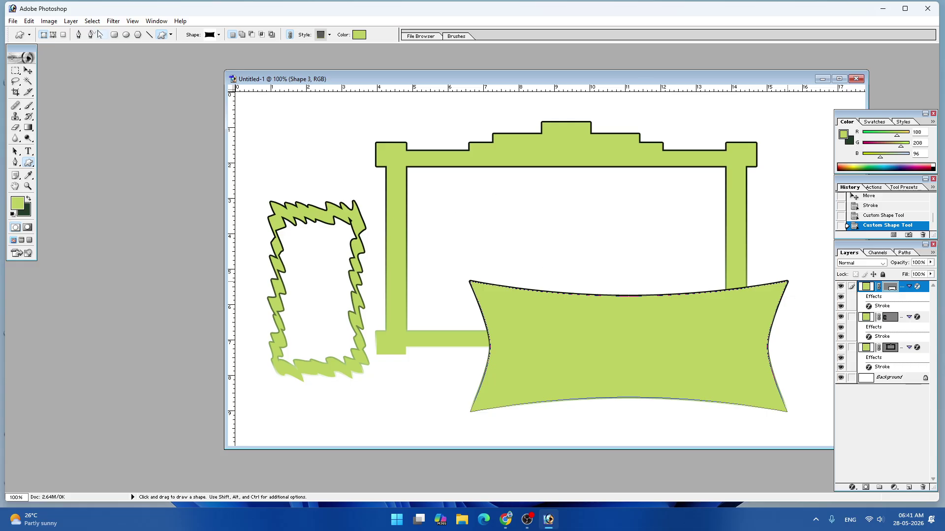
# - Draw a round spoked shape, about 3.7 by 3.3 inches, inside the stepped frame above the banner
pyautogui.click(218, 35)
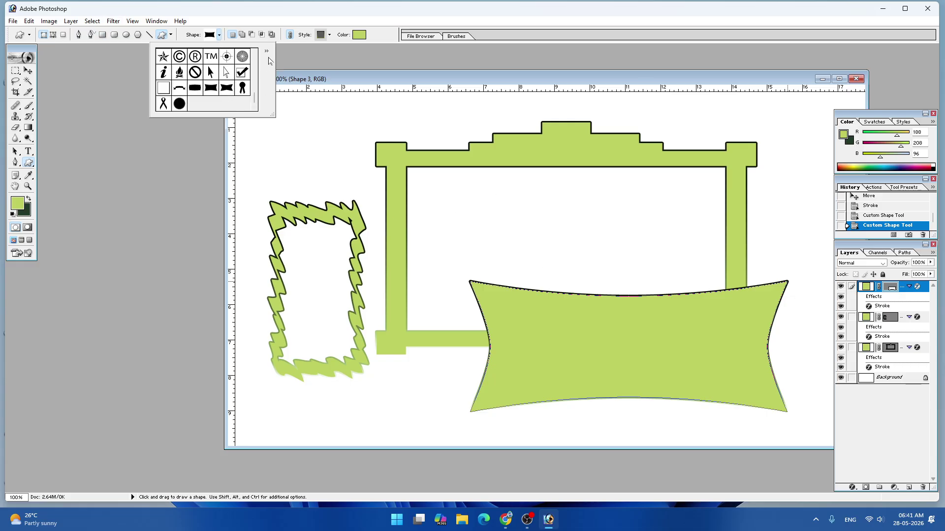
pyautogui.click(242, 56)
pyautogui.moveTo(465, 291); pyautogui.dragTo(599, 171)
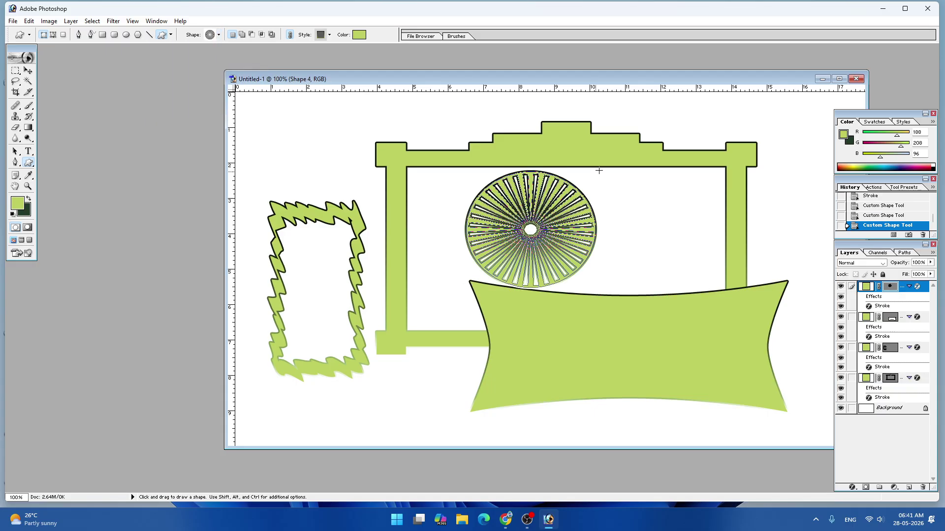
# - Reset the custom shape picker, replacing the current shapes with the default ones
pyautogui.click(219, 36)
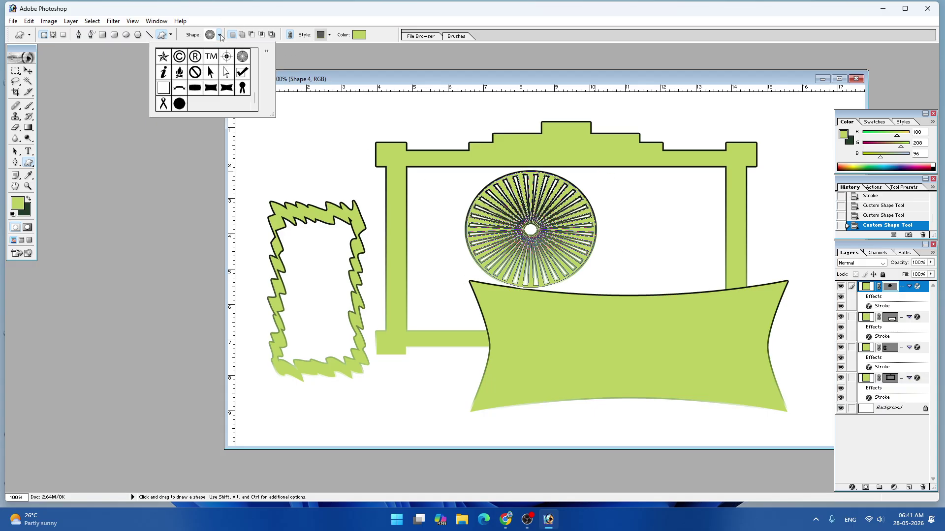
pyautogui.click(267, 52)
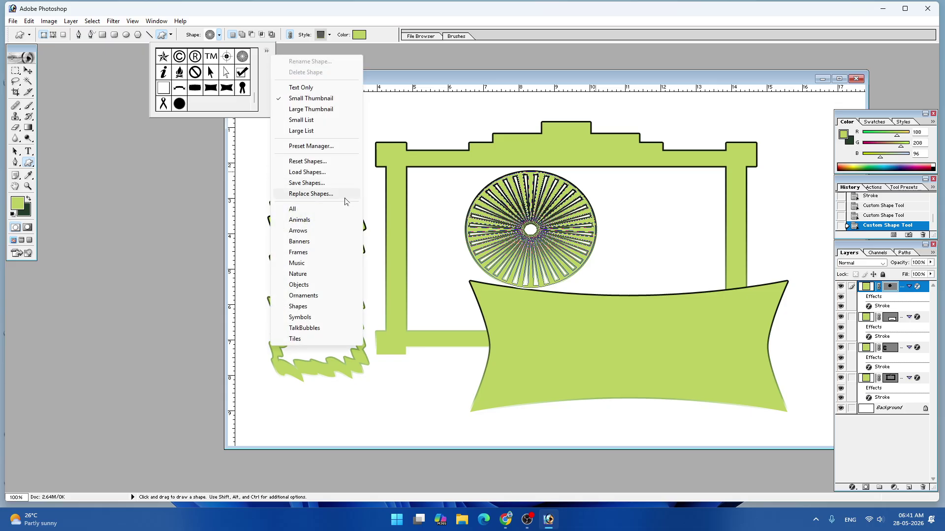
pyautogui.click(296, 163)
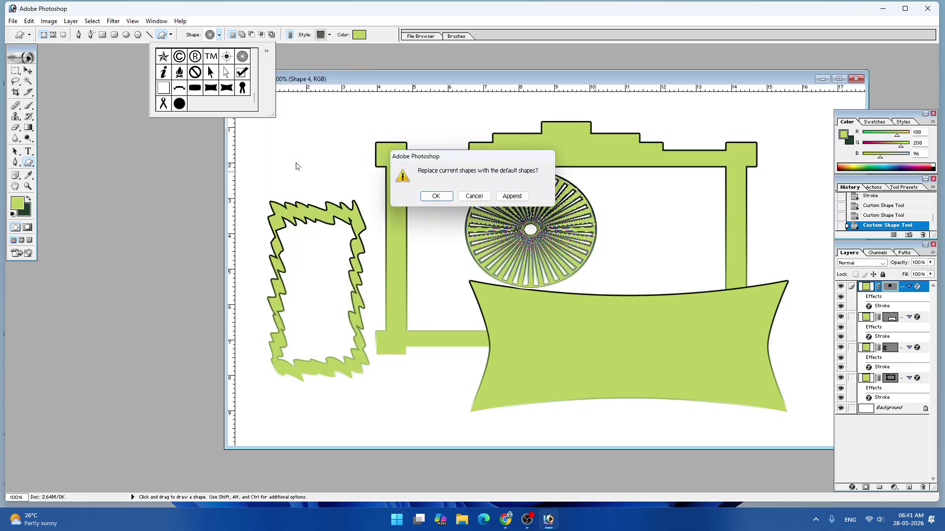
pyautogui.click(436, 196)
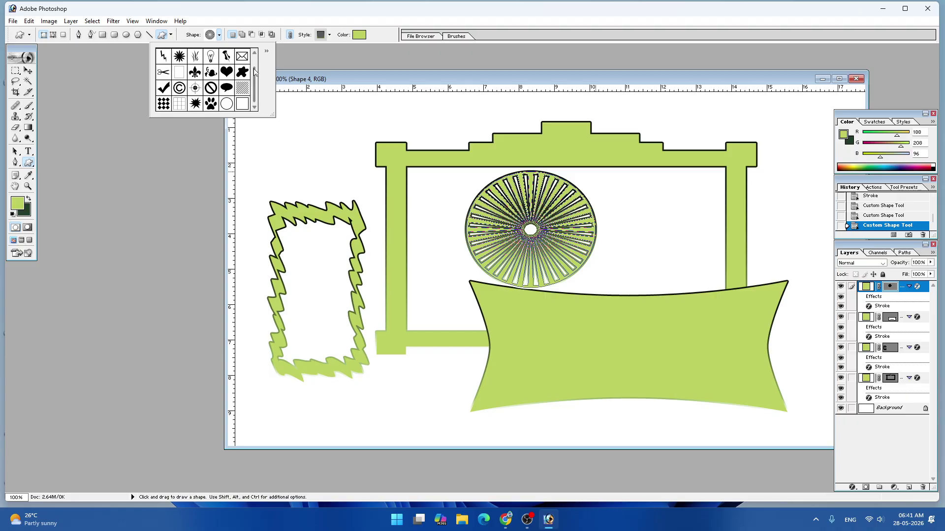
pyautogui.moveTo(254, 85)
pyautogui.mouseDown()
pyautogui.moveTo(255, 59)
pyautogui.moveTo(261, 95)
pyautogui.mouseUp()
# - Load the Animals library into the custom shape picker and look through its added shapes
pyautogui.click(268, 53)
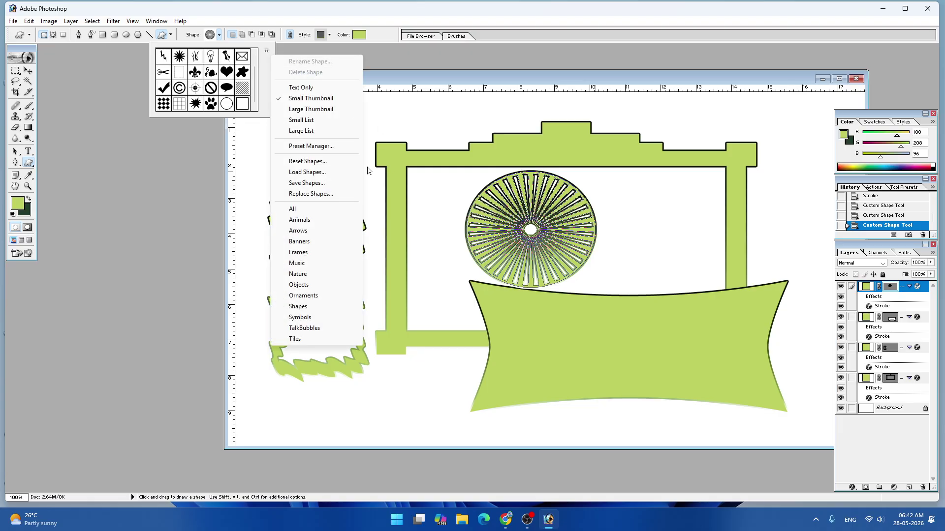
pyautogui.click(311, 172)
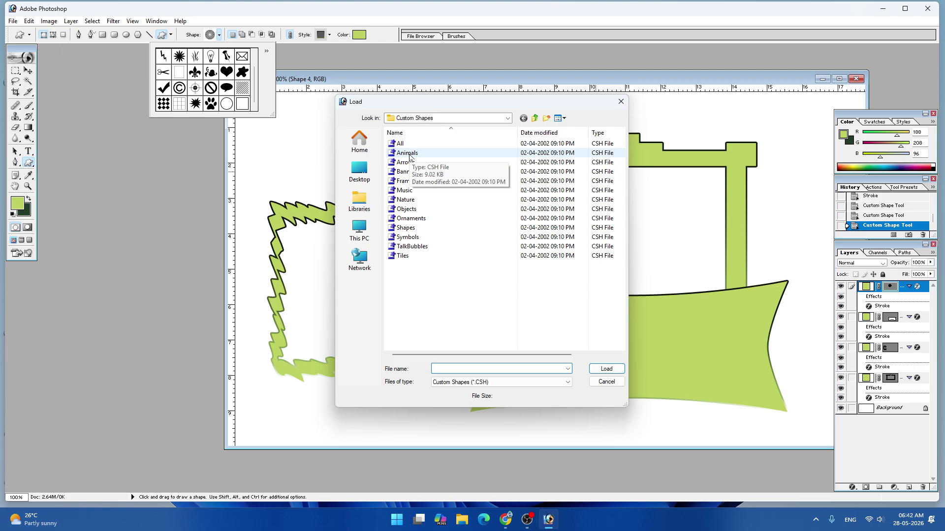
pyautogui.click(407, 153)
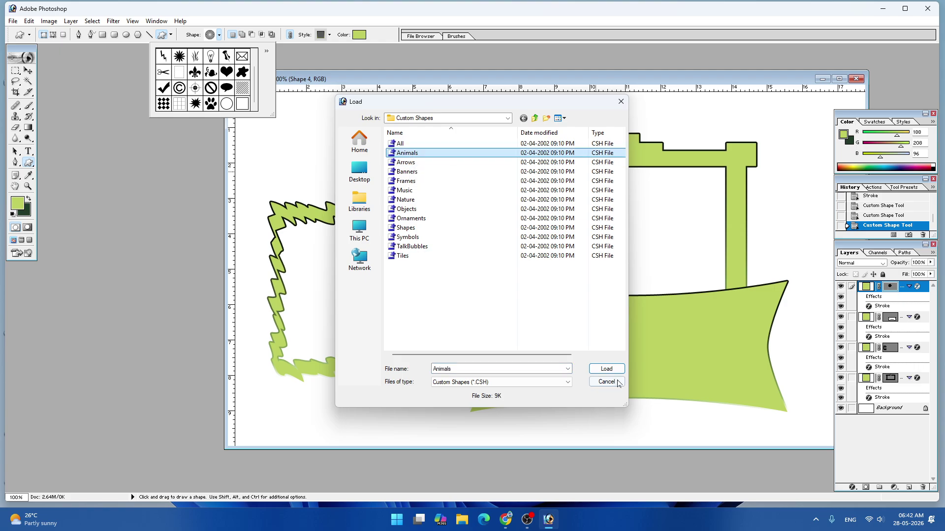
pyautogui.click(607, 369)
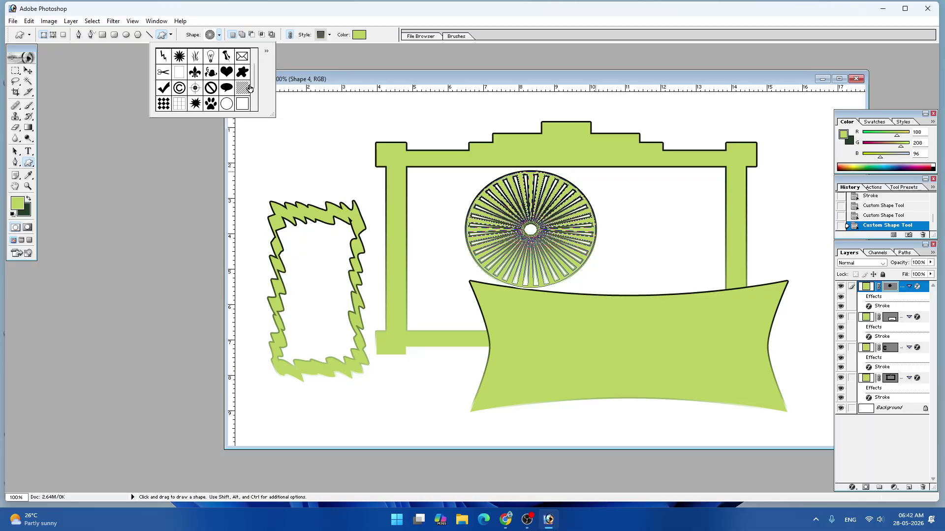
pyautogui.scroll(-2, 256, 84)
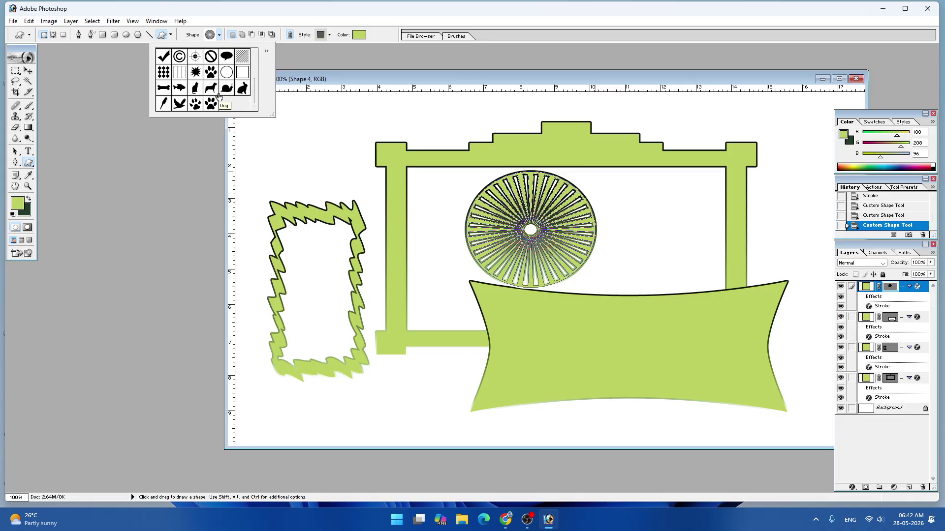
pyautogui.click(266, 52)
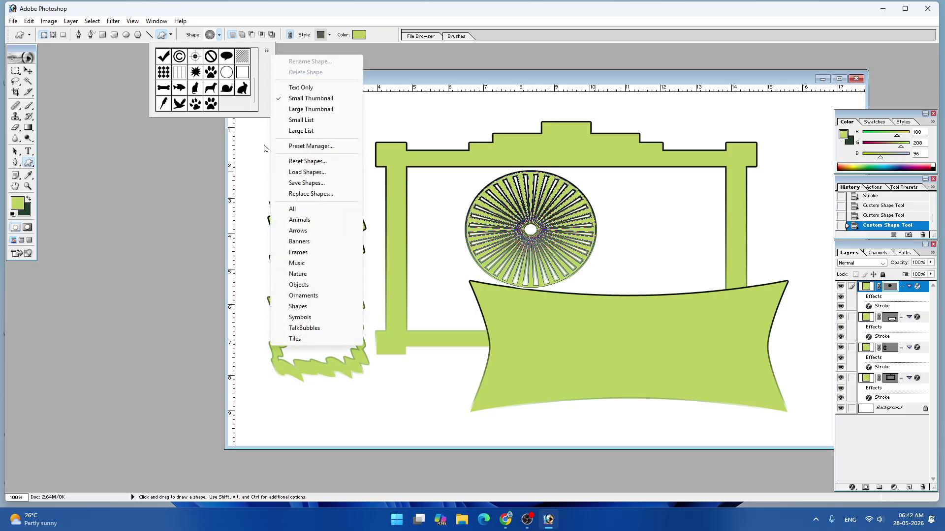
pyautogui.click(105, 189)
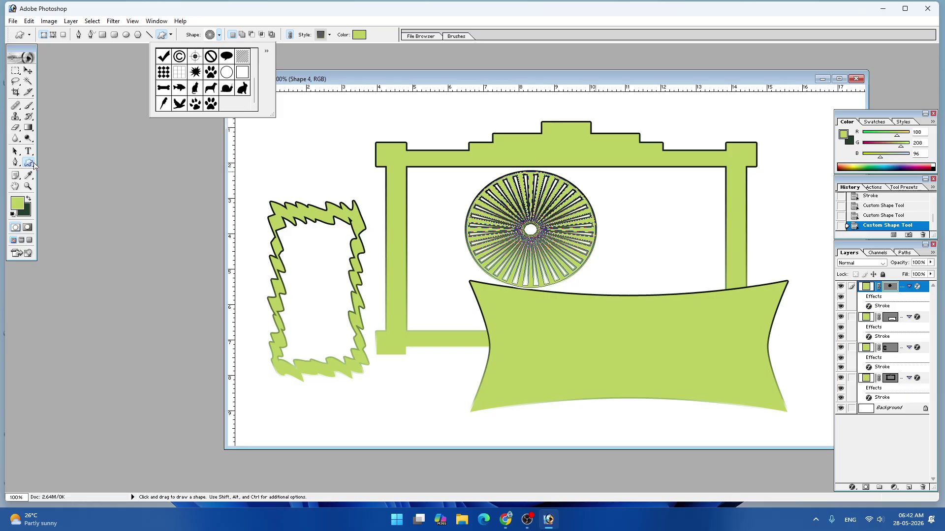
# - Move the stepped frame slightly up and left, and move the banner shape up inside it behind the spoked circle
pyautogui.click(28, 72)
pyautogui.moveTo(607, 146); pyautogui.dragTo(603, 121)
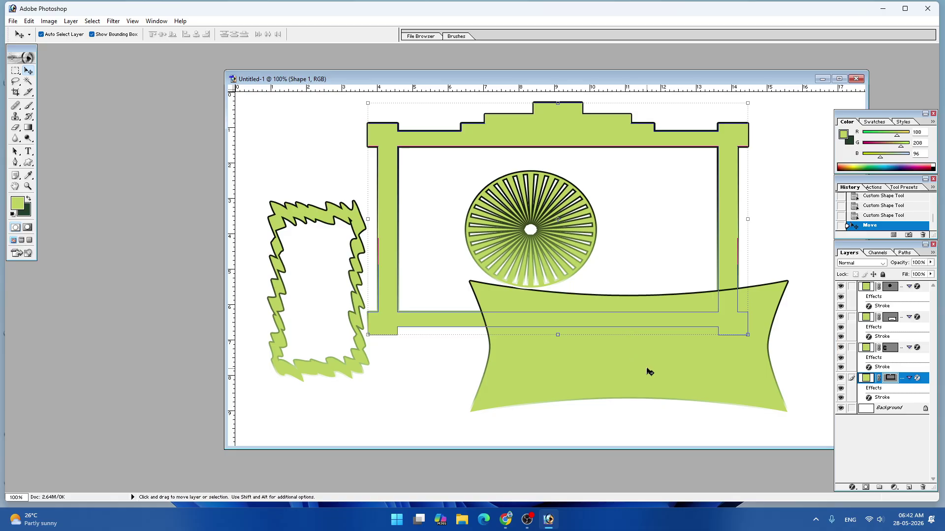
pyautogui.moveTo(648, 371); pyautogui.dragTo(607, 272)
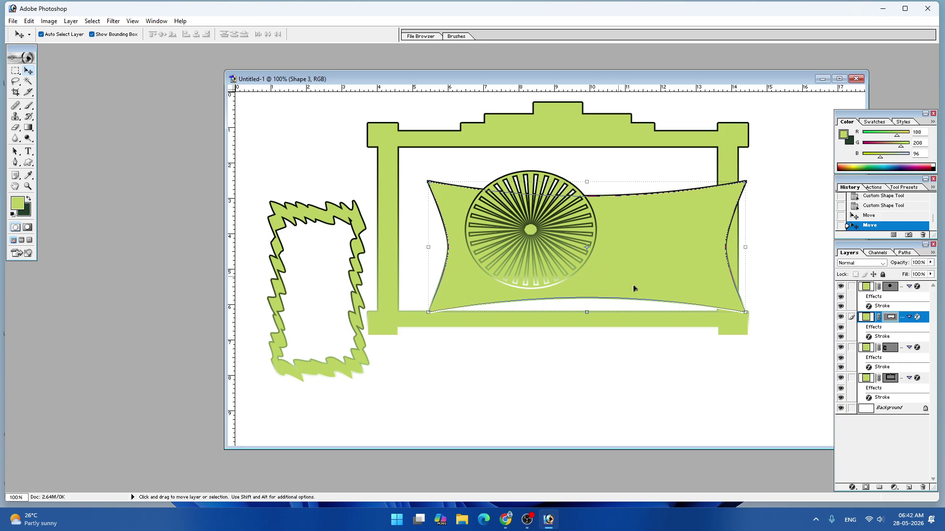
# - Add a red colour overlay in Normal blend mode to the banner shape's layer style
pyautogui.click(853, 487)
pyautogui.click(871, 480)
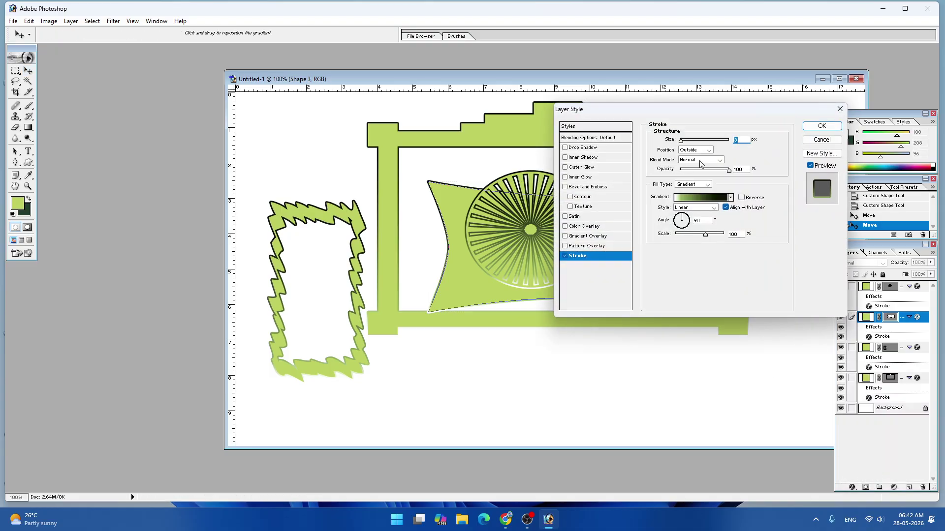
pyautogui.click(586, 226)
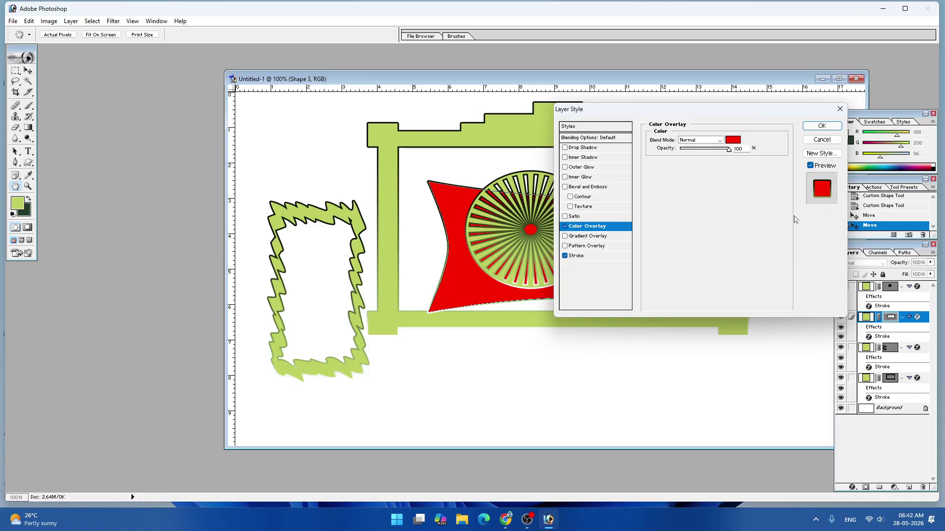
pyautogui.click(707, 141)
pyautogui.click(709, 141)
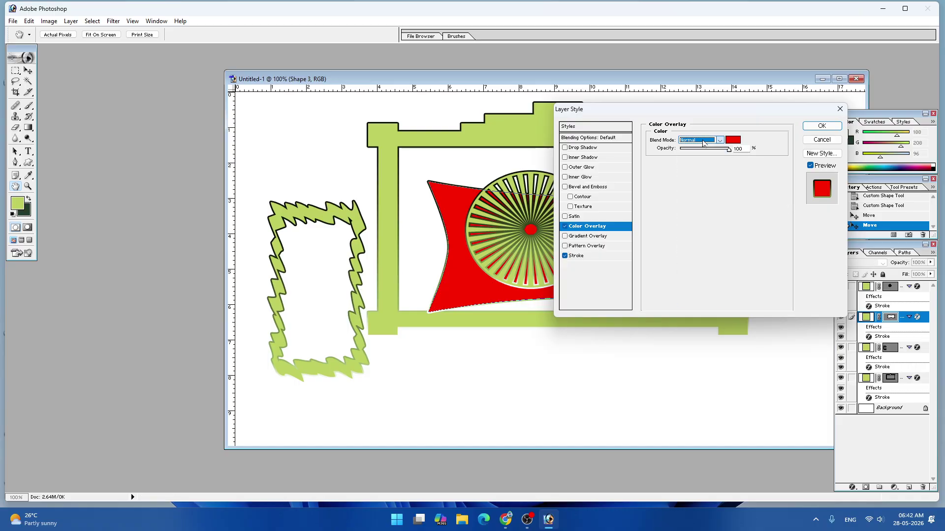
# - Add a gradient overlay with the Spectrum preset to the banner shape and apply the layer style
pyautogui.click(593, 237)
pyautogui.click(708, 165)
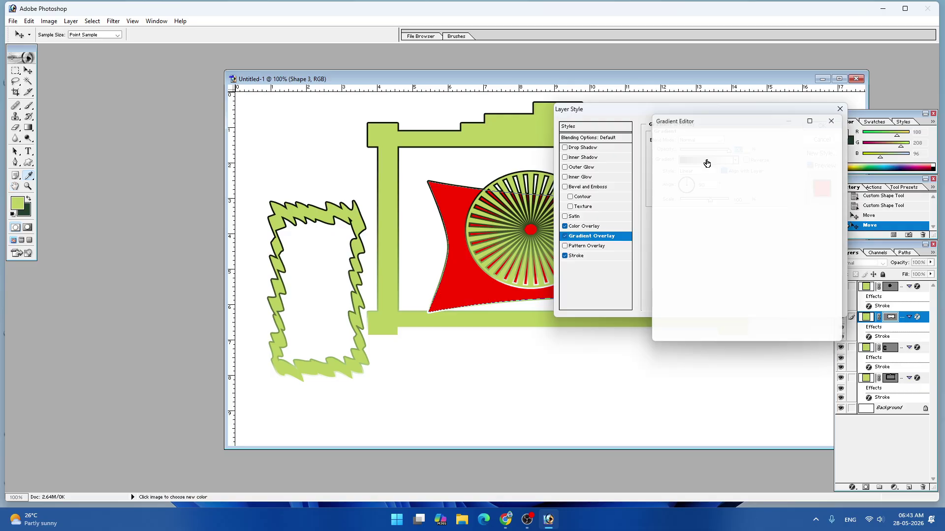
pyautogui.click(737, 168)
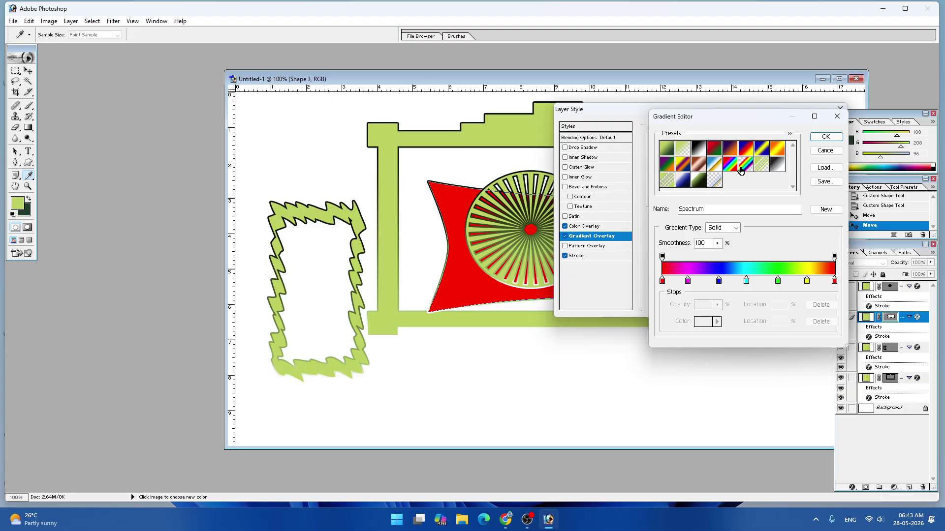
pyautogui.click(825, 137)
pyautogui.click(821, 126)
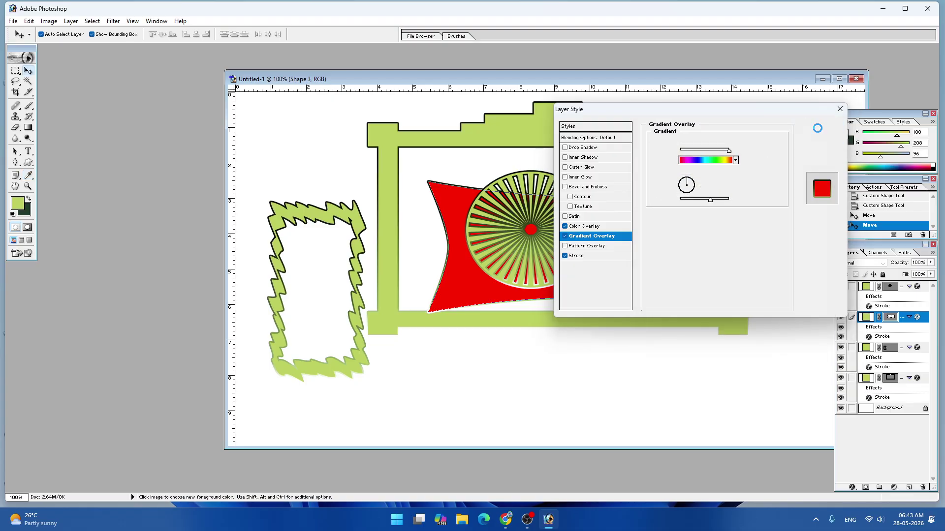
# - Reposition the red banner shape over the stepped frame's lower bar and set its fill colour to C5578B
pyautogui.moveTo(642, 241); pyautogui.dragTo(612, 356)
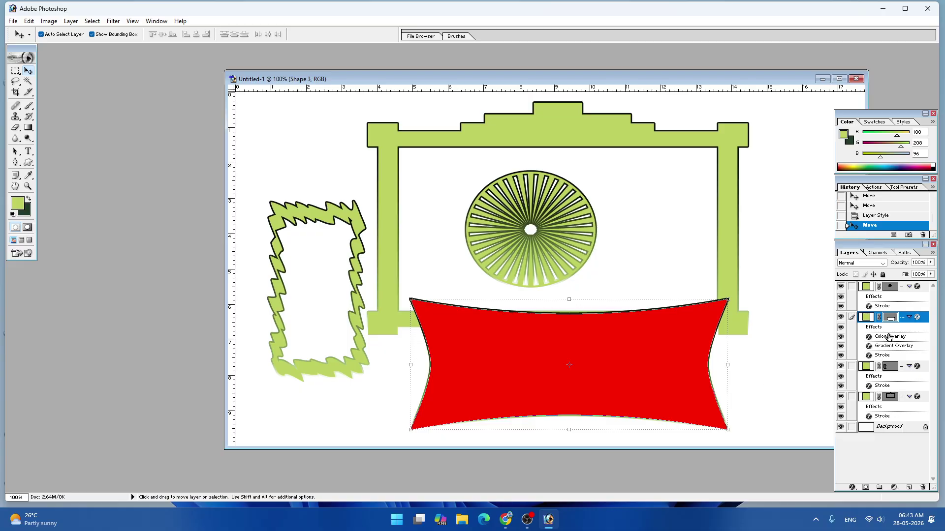
pyautogui.moveTo(672, 389); pyautogui.dragTo(665, 311)
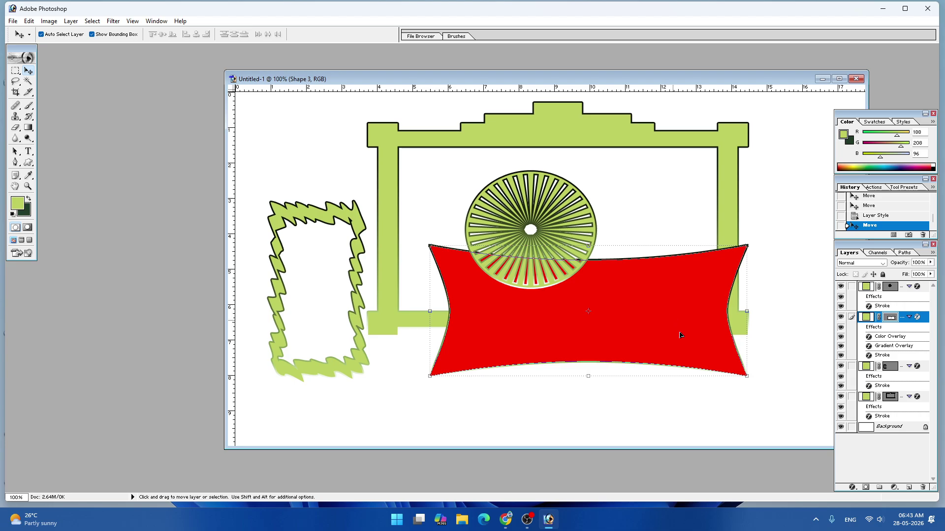
pyautogui.doubleClick(869, 318)
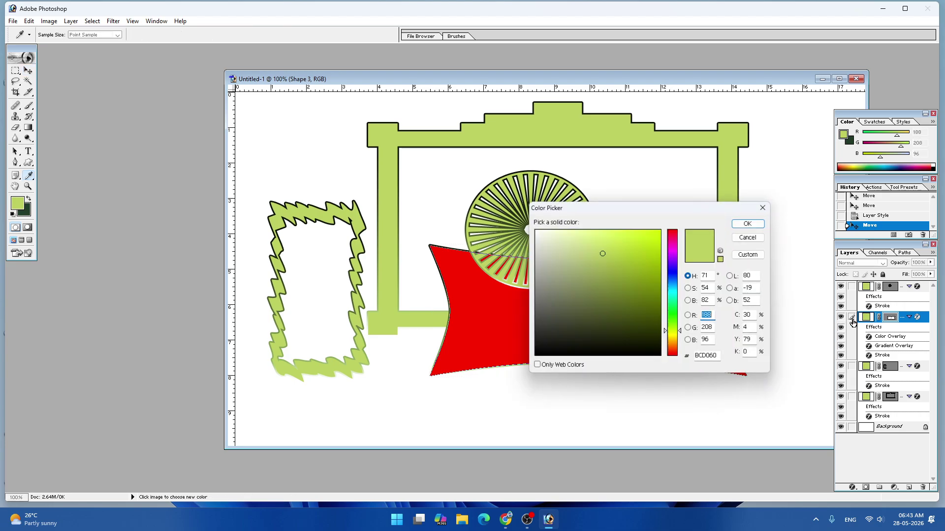
pyautogui.click(646, 326)
pyautogui.click(671, 245)
pyautogui.click(605, 257)
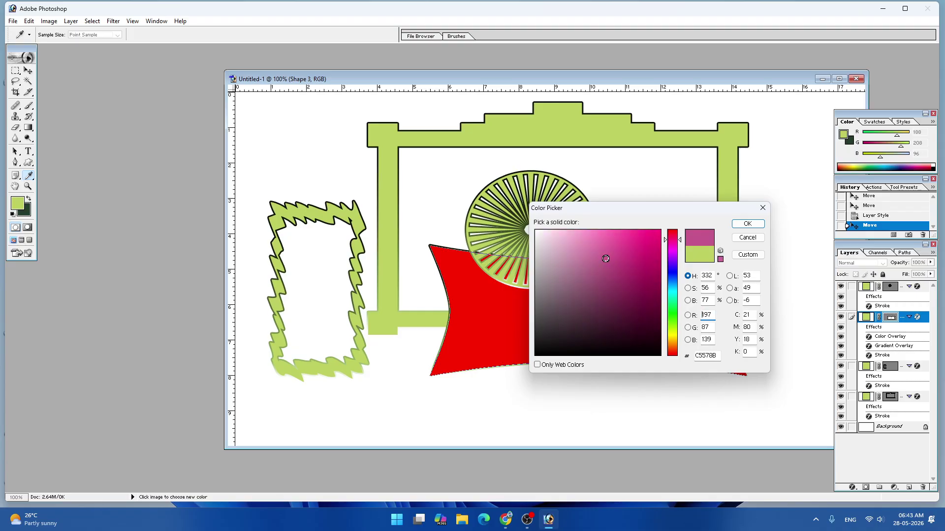
pyautogui.click(748, 224)
# - Move the red banner shape below the stepped frame and keep its layer selected
pyautogui.moveTo(605, 304); pyautogui.dragTo(539, 390)
pyautogui.click(577, 154)
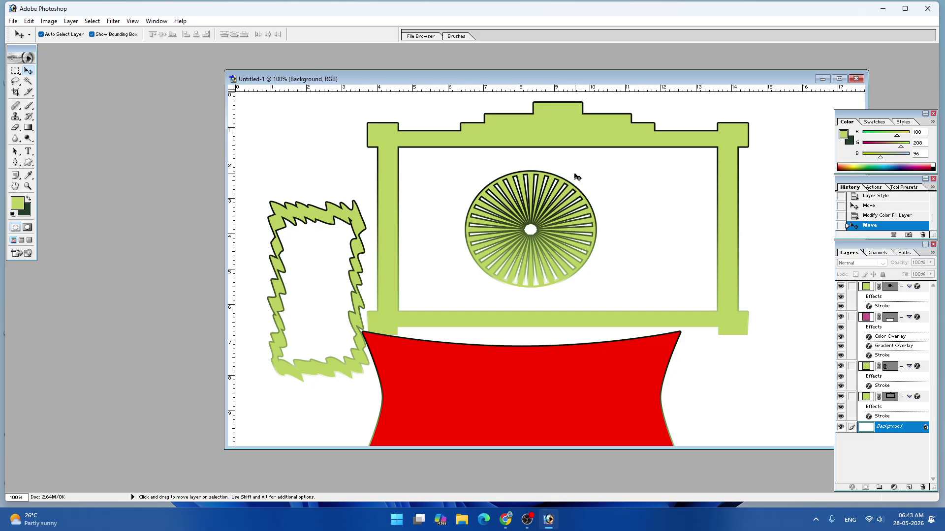
pyautogui.click(578, 410)
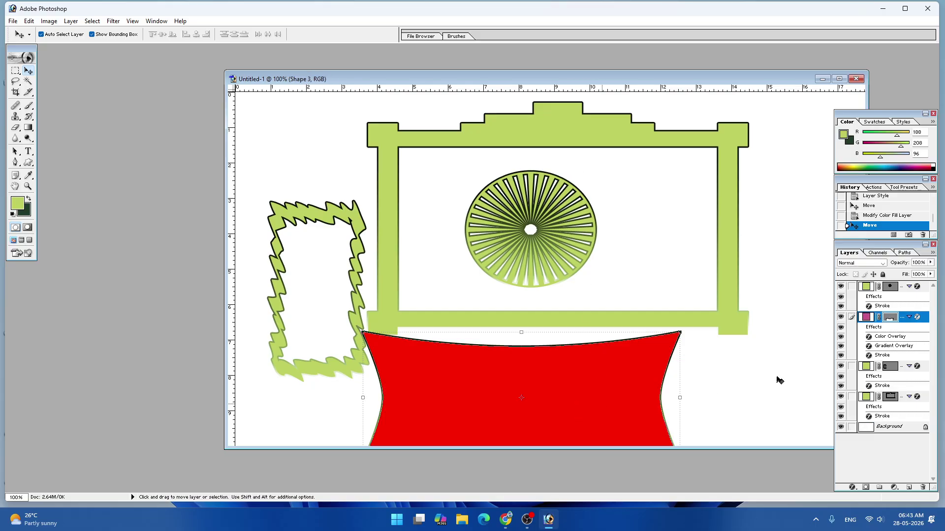
# - Set the banner shape's fill colour to E3247F
pyautogui.doubleClick(871, 317)
pyautogui.click(595, 327)
pyautogui.click(641, 244)
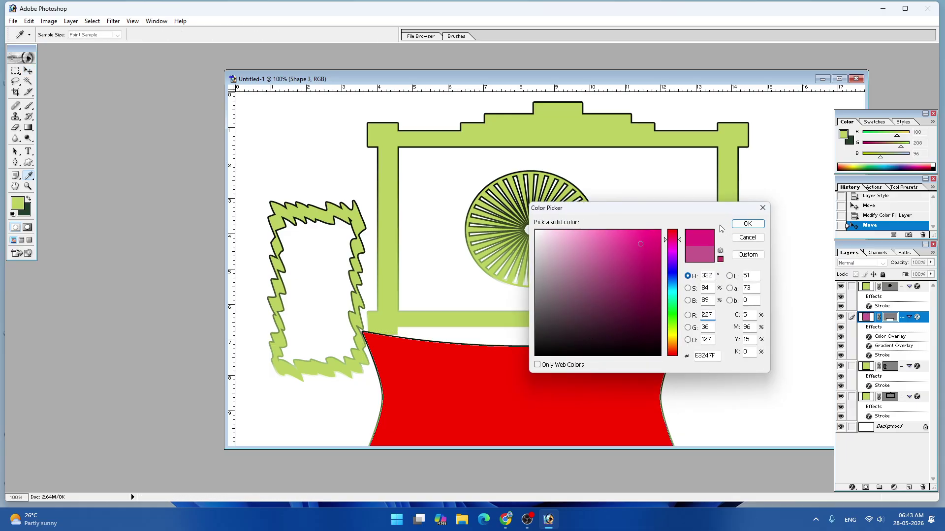
pyautogui.click(746, 224)
# - Shift the stepped frame slightly sideways, and delete every layer except the round spoked shape, including the background
pyautogui.moveTo(568, 120); pyautogui.dragTo(592, 120)
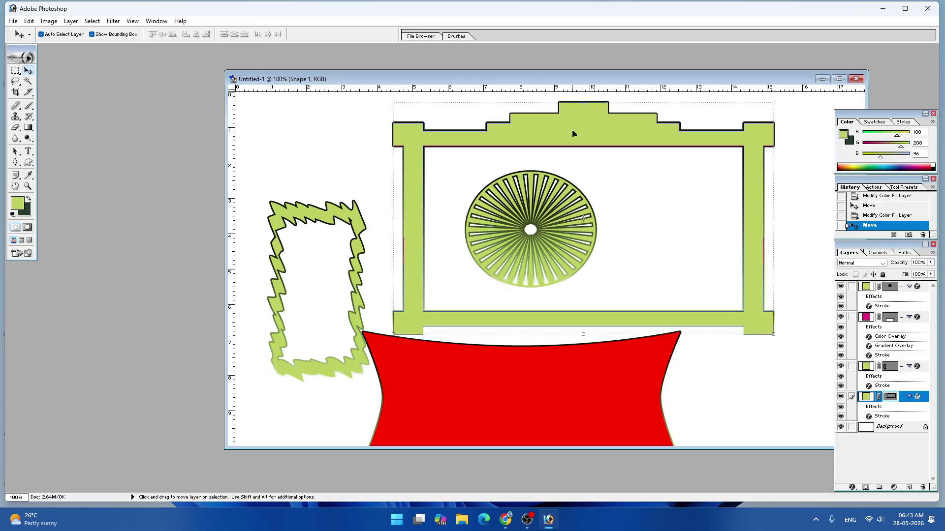
pyautogui.hotkey('alt', 'l')
pyautogui.press('l')
pyautogui.press('l')
pyautogui.hotkey('alt', 'l')
pyautogui.press('l')
pyautogui.press('l')
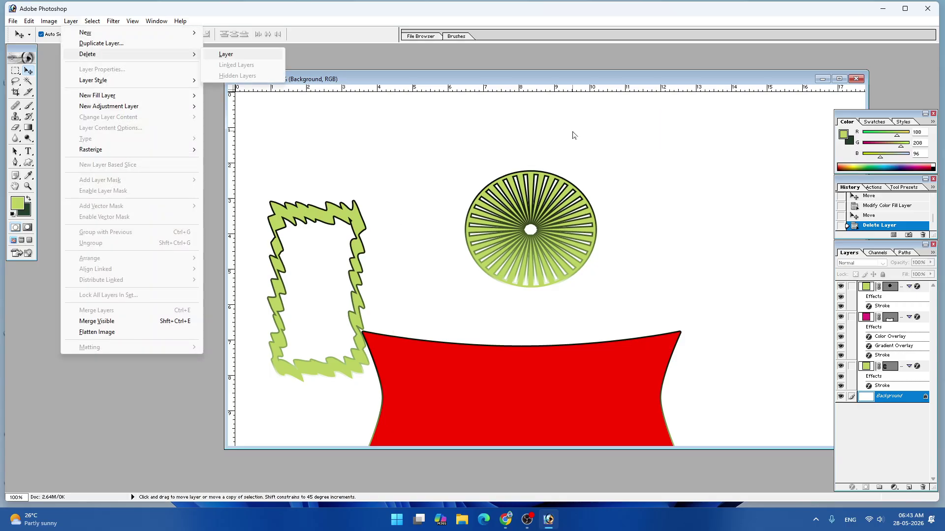
pyautogui.hotkey('alt', 'l')
pyautogui.press('l')
pyautogui.press('l')
pyautogui.hotkey('alt', 'l')
pyautogui.press('l')
pyautogui.press('l')
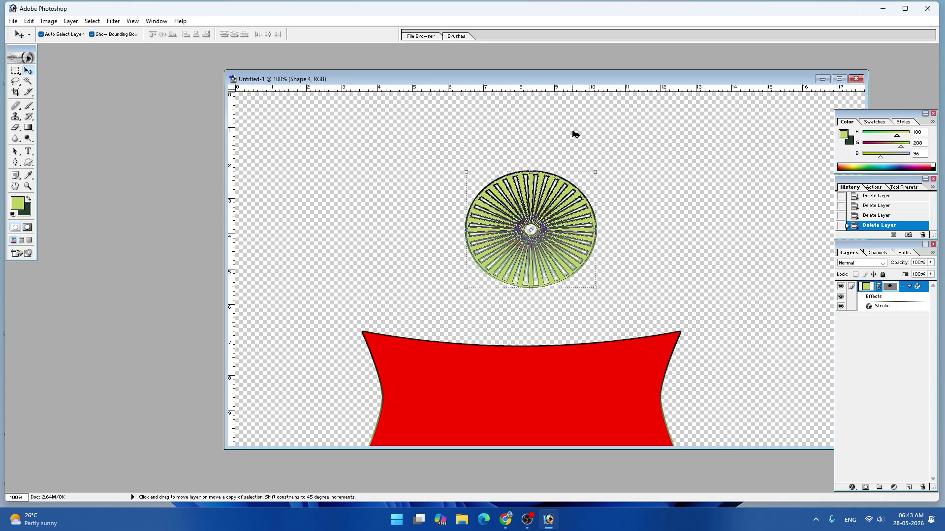
pyautogui.hotkey('alt', 'l')
pyautogui.press('l')
pyautogui.hotkey('alt', 'l')
pyautogui.press('l')
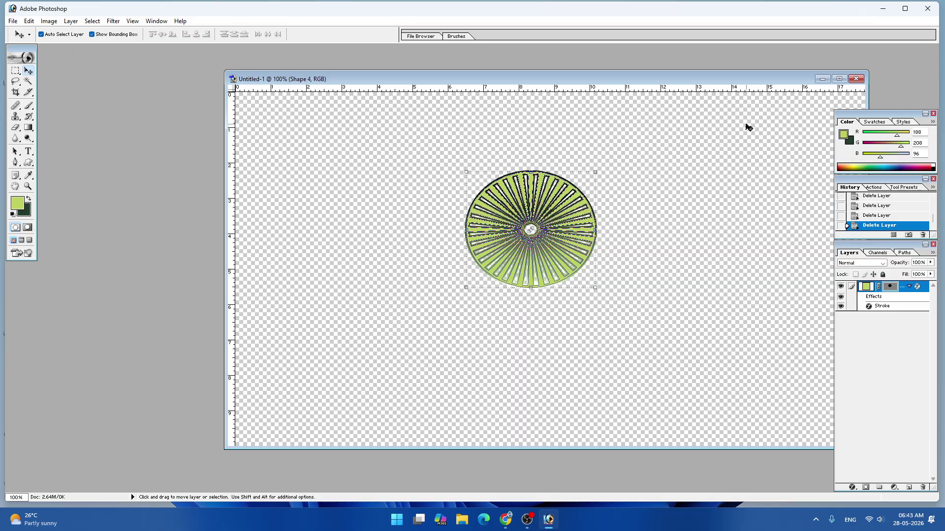
# - Close the untitled document without saving its changes
pyautogui.click(855, 79)
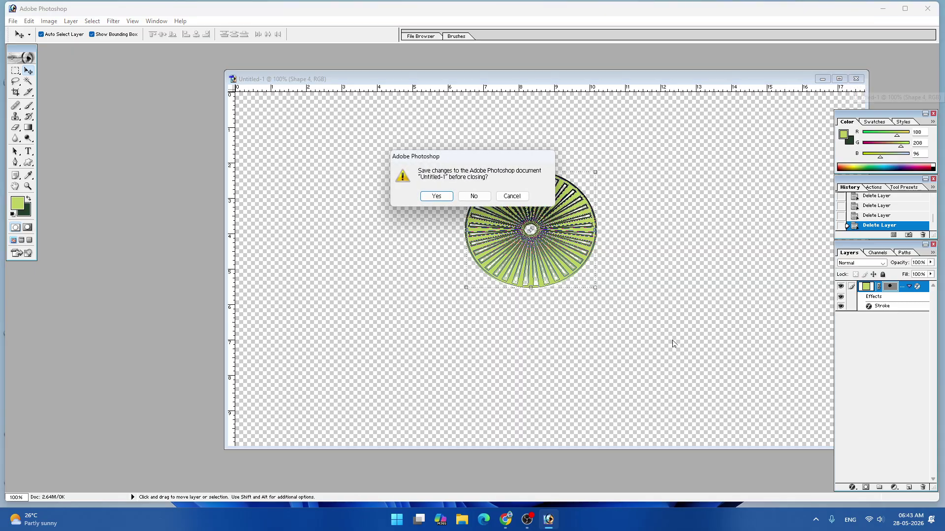
pyautogui.click(474, 196)
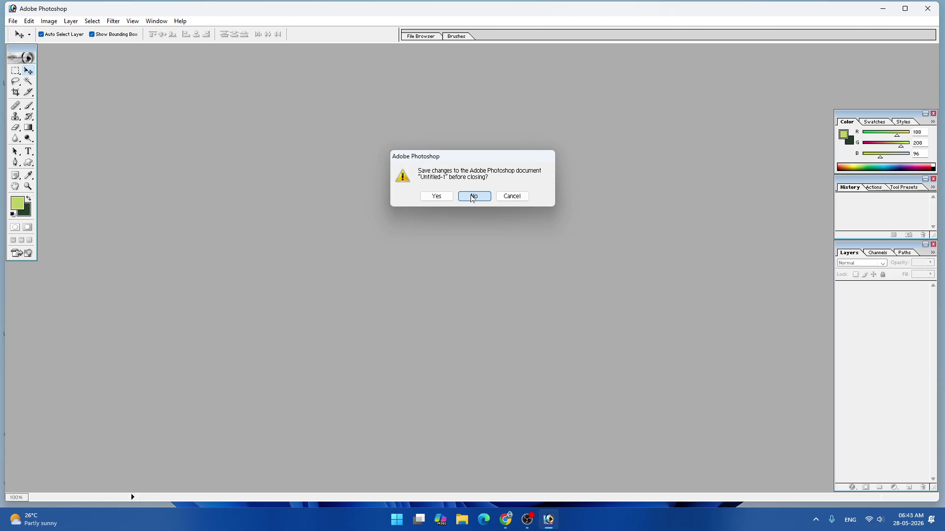
pyautogui.doubleClick(328, 217)
pyautogui.click(620, 101)
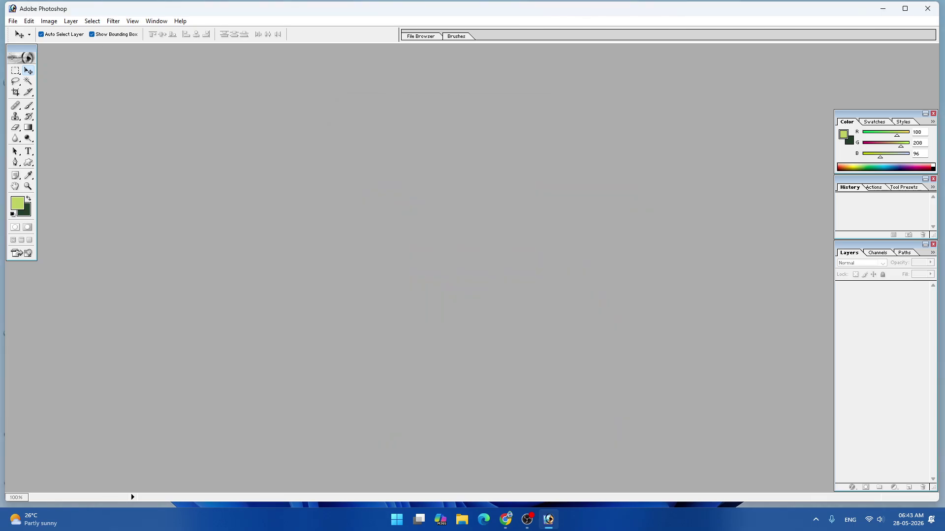
# - Create a new blank document with the offered settings
pyautogui.click(8, 22)
pyautogui.click(31, 33)
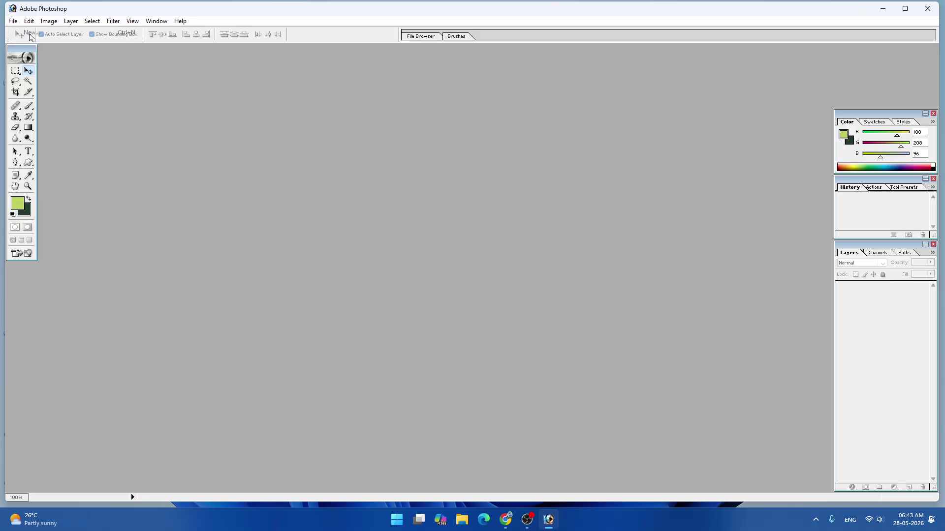
pyautogui.click(585, 179)
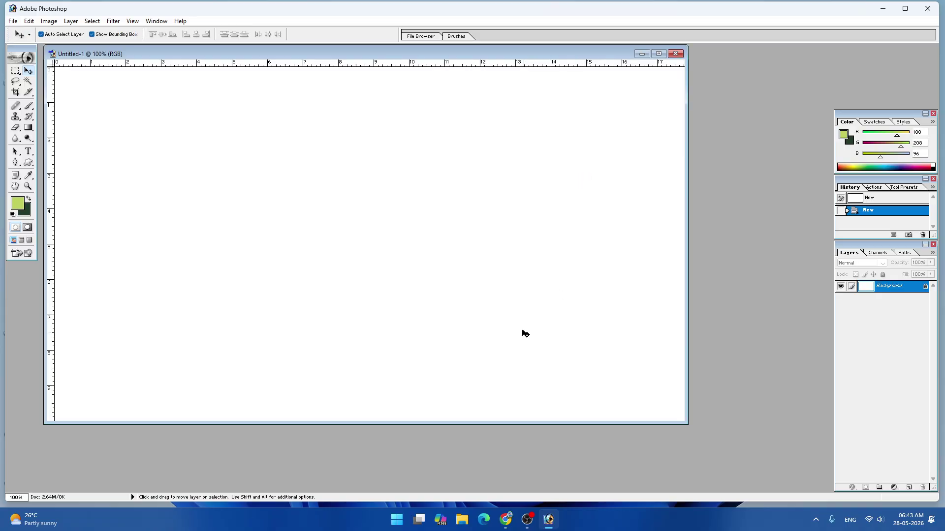
# - Draw a large starburst with the Custom Shape tool across the upper middle of the blank canvas
pyautogui.click(31, 164)
pyautogui.click(171, 34)
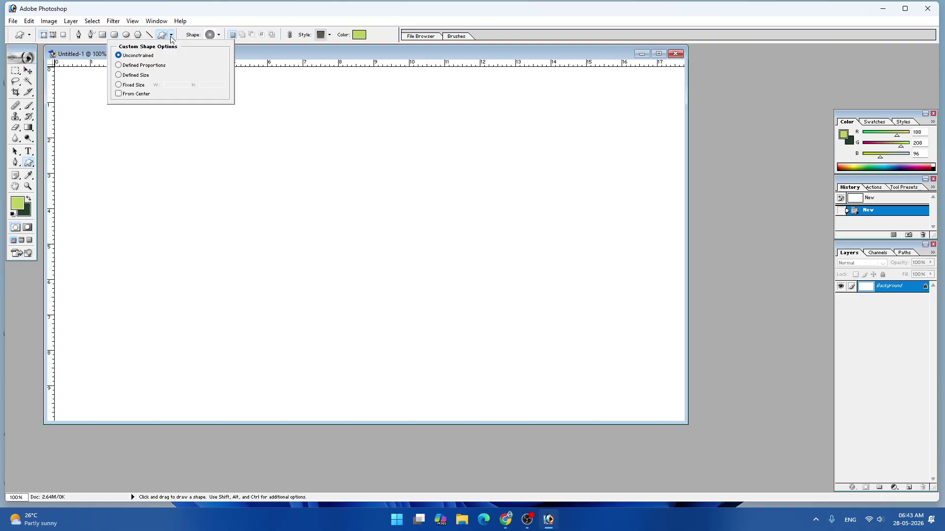
pyautogui.click(199, 39)
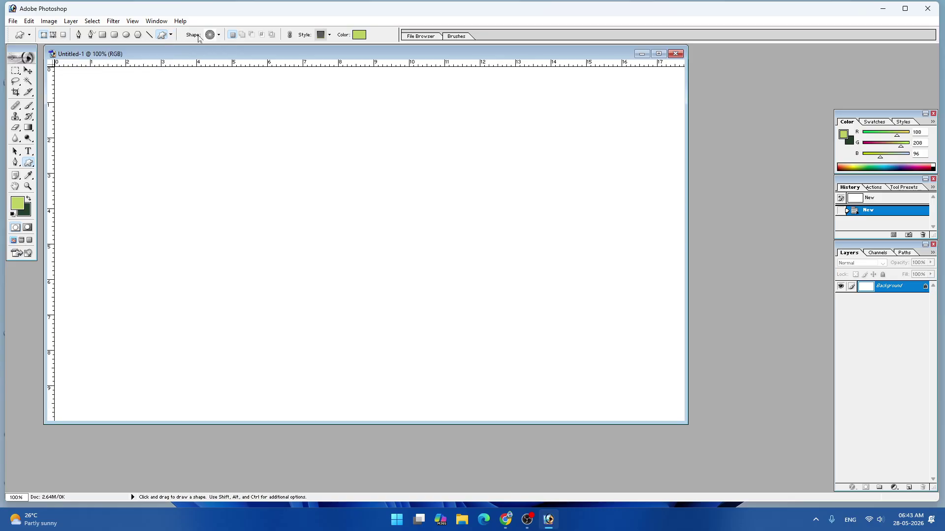
pyautogui.click(220, 35)
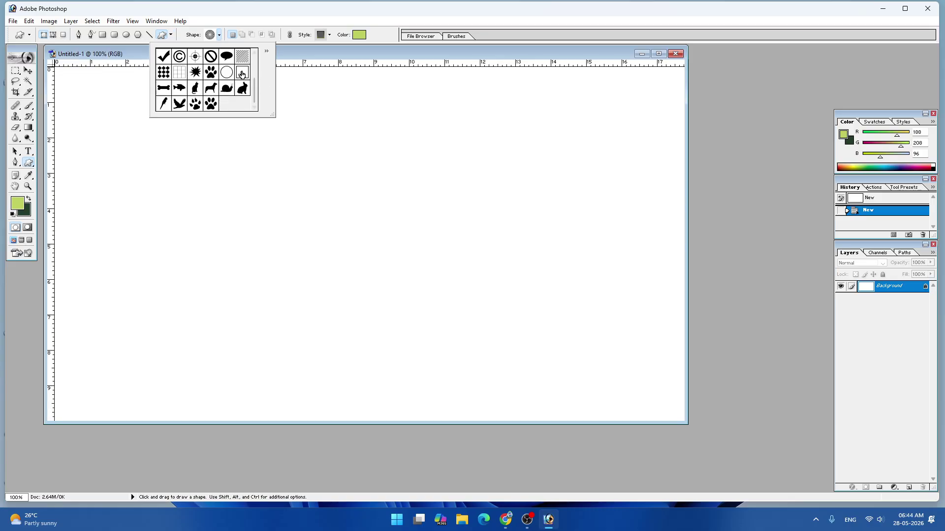
pyautogui.click(195, 73)
pyautogui.moveTo(238, 302); pyautogui.dragTo(531, 106)
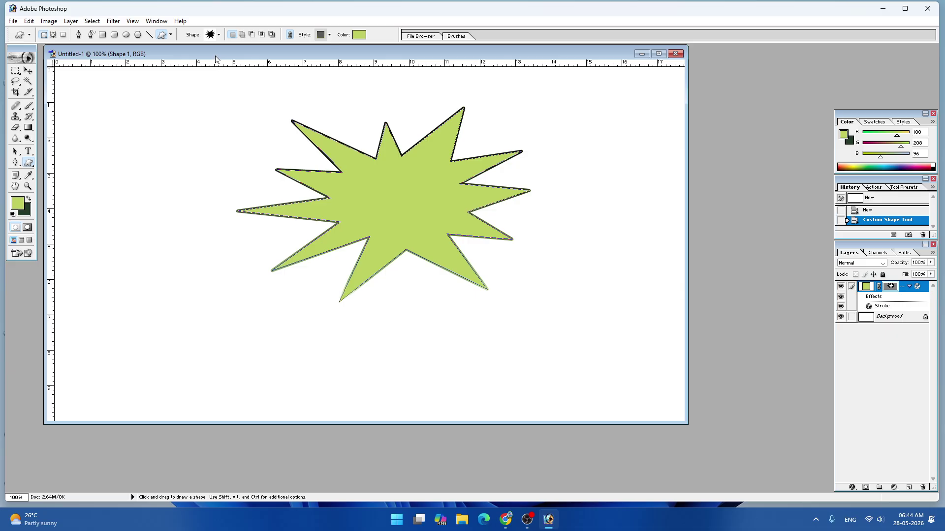
# - Undo the starburst shape
pyautogui.click(218, 36)
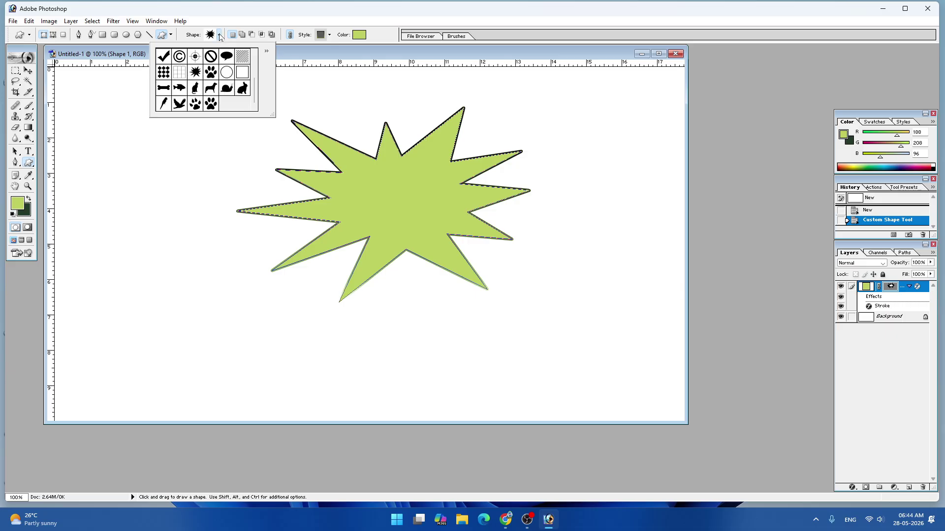
pyautogui.click(199, 211)
pyautogui.hotkey('ctrl', 'z')
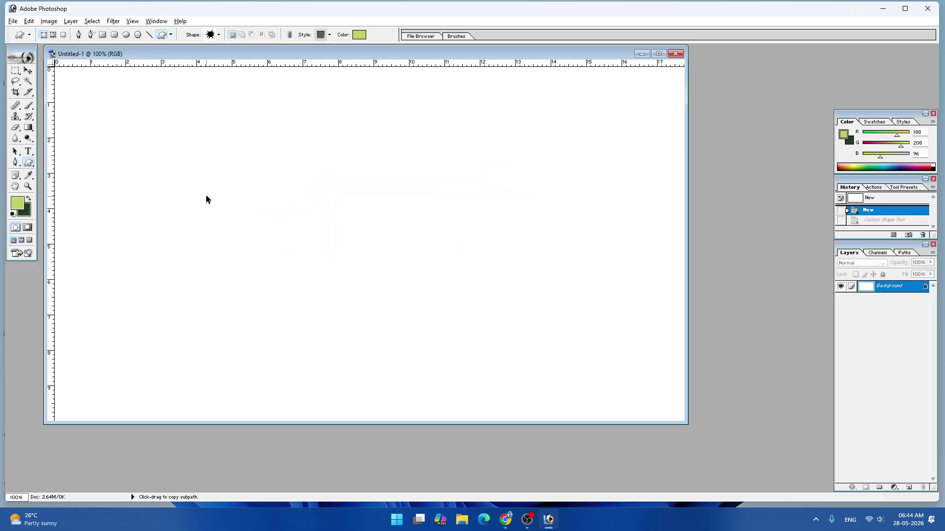
# - Load the All custom shapes library into the shape picker
pyautogui.click(220, 36)
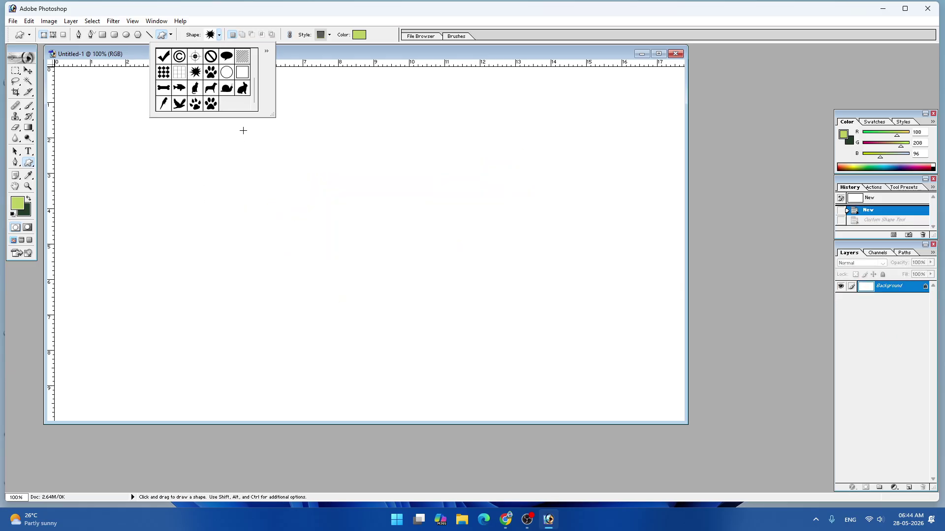
pyautogui.click(266, 51)
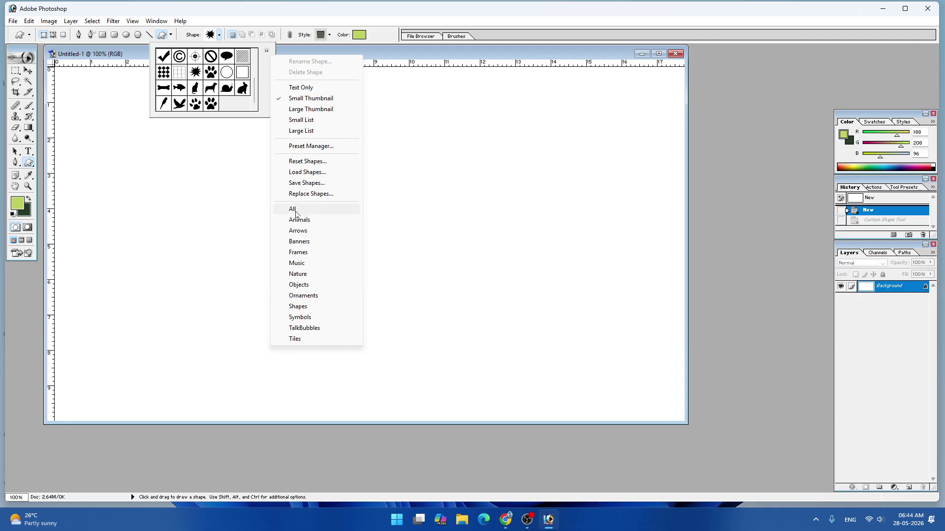
pyautogui.click(310, 173)
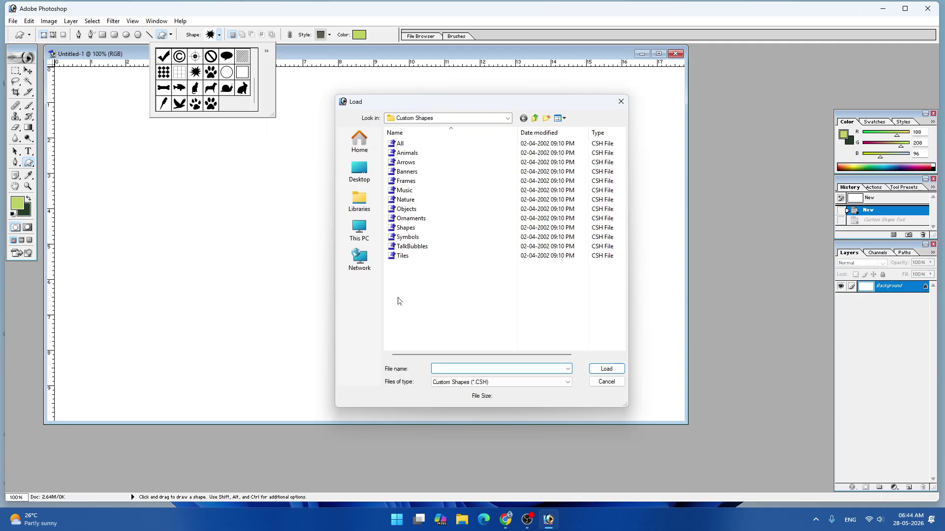
pyautogui.click(406, 222)
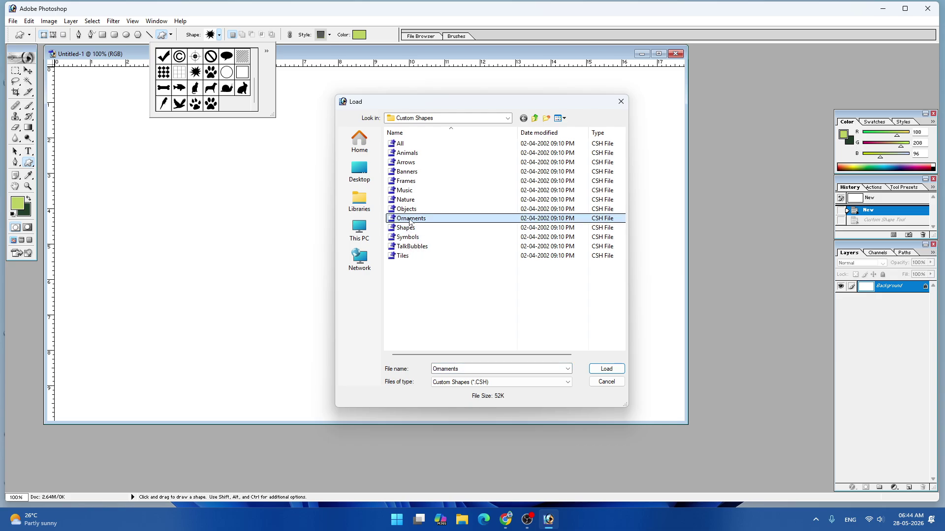
pyautogui.click(406, 200)
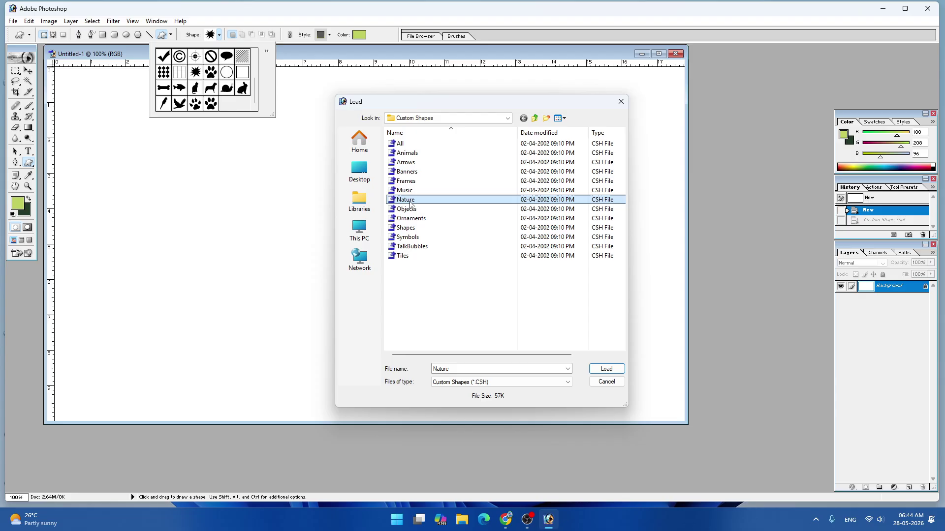
pyautogui.click(405, 182)
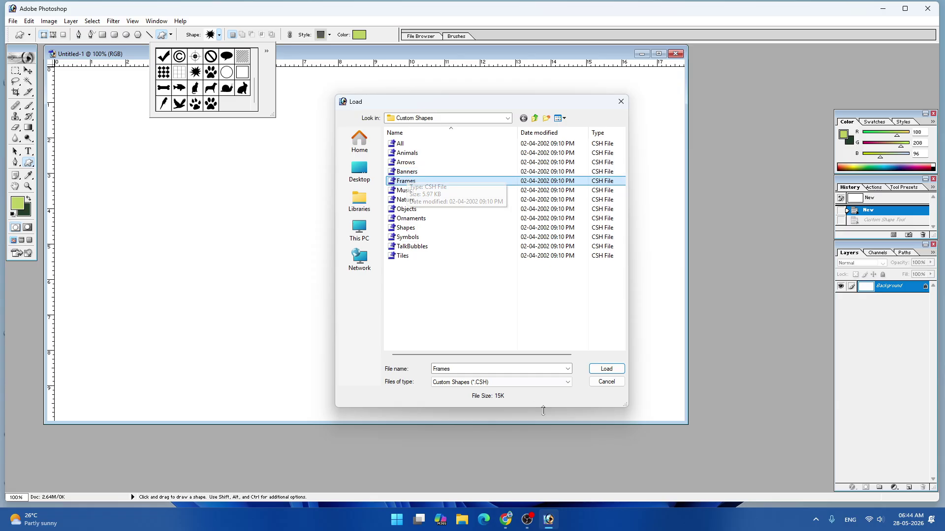
pyautogui.click(402, 144)
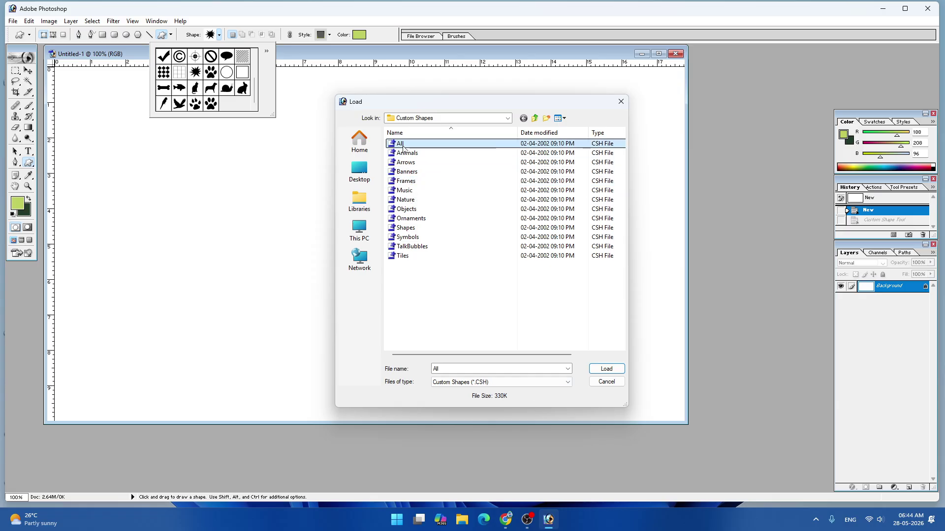
pyautogui.click(606, 369)
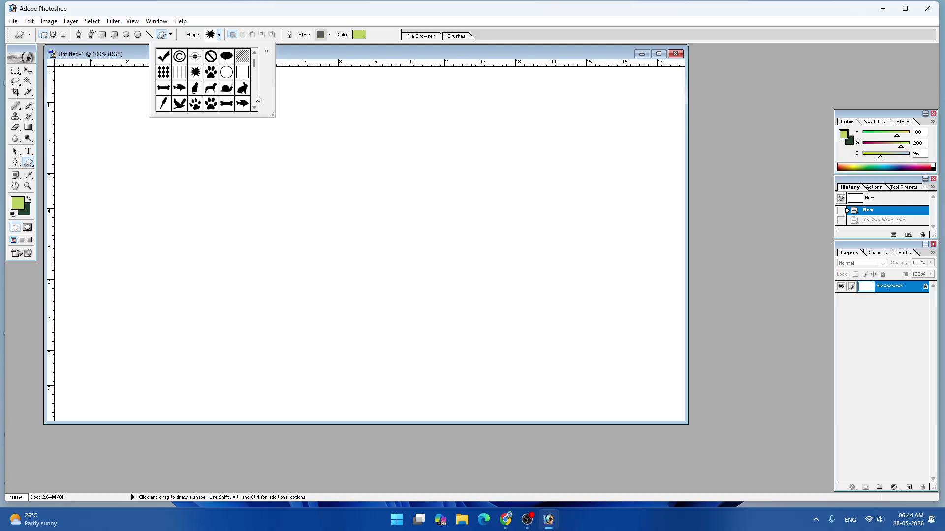
# - Draw a large four-petalled floral ornament custom shape on the canvas and move it slightly up and left
pyautogui.moveTo(255, 70); pyautogui.dragTo(259, 92)
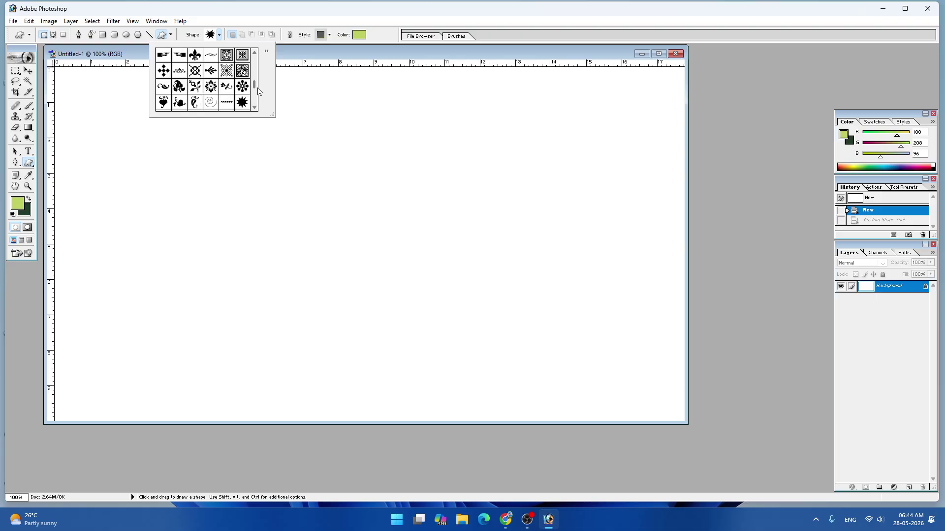
pyautogui.click(215, 89)
pyautogui.click(252, 365)
pyautogui.moveTo(249, 370); pyautogui.dragTo(523, 112)
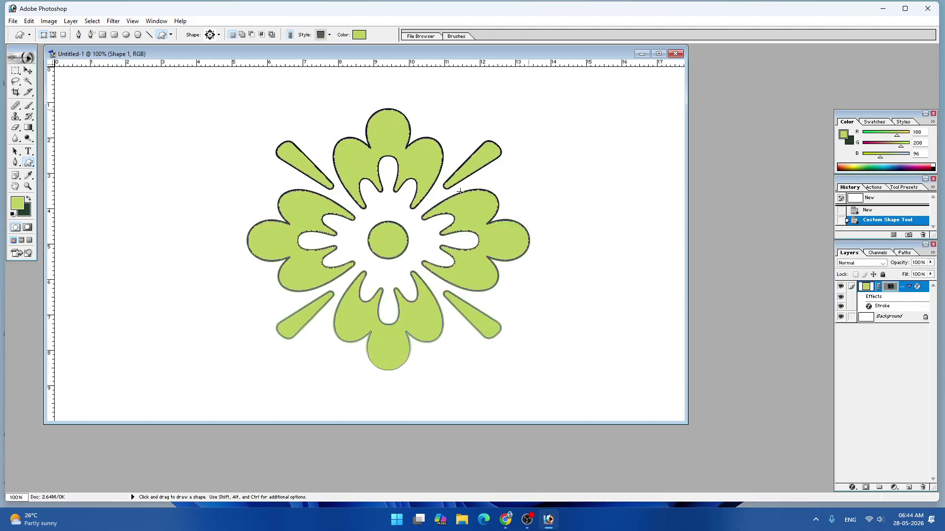
pyautogui.click(28, 70)
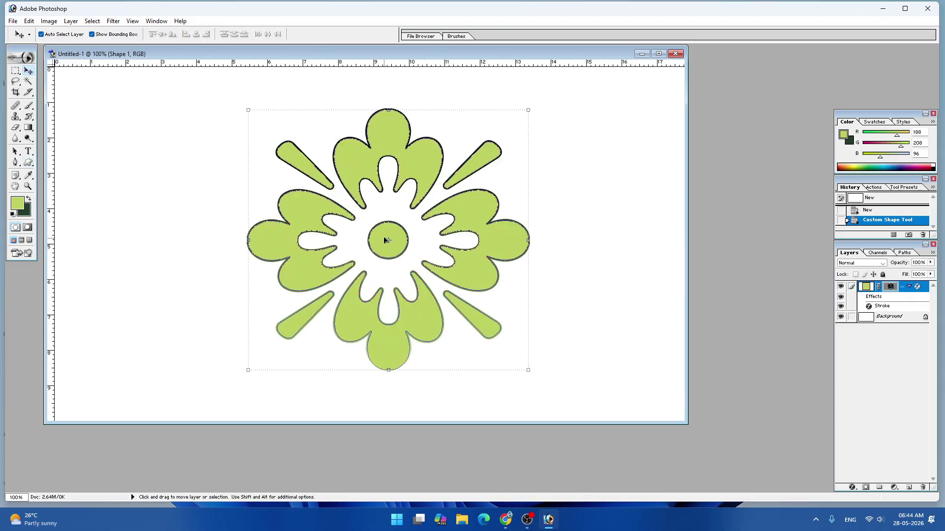
pyautogui.moveTo(385, 239); pyautogui.dragTo(359, 217)
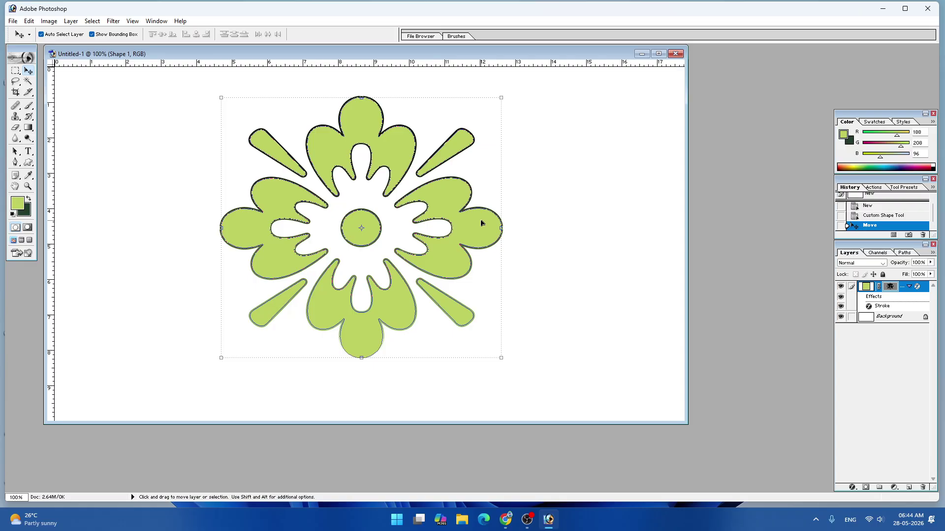
# - Set the floral ornament's fill colour to dark green 485313
pyautogui.doubleClick(866, 287)
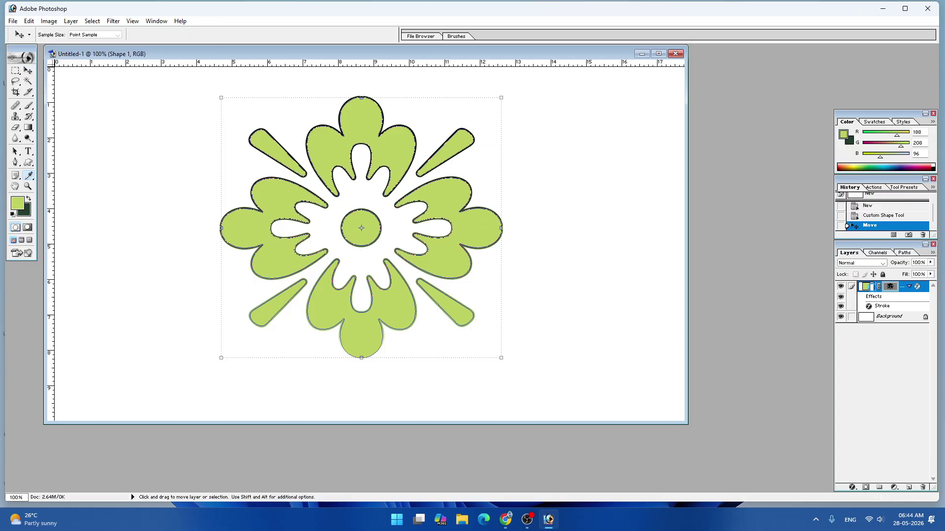
pyautogui.click(632, 314)
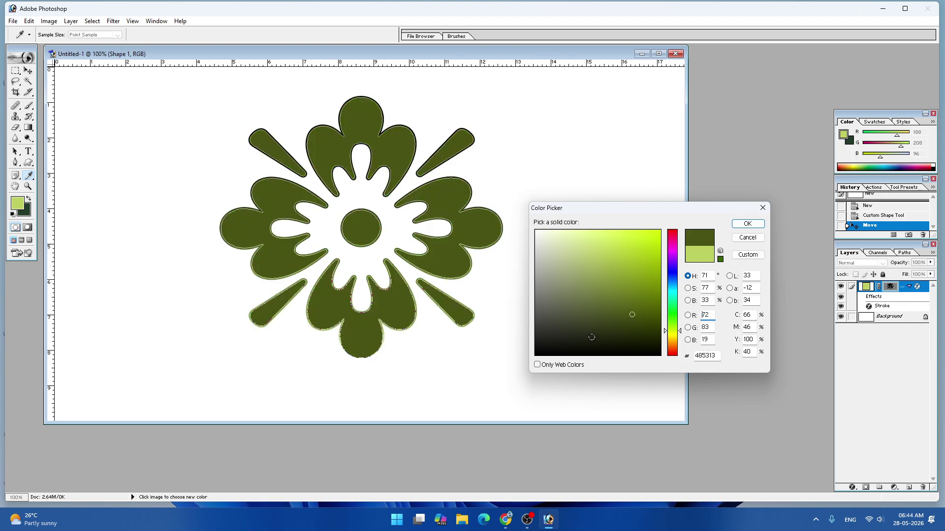
pyautogui.click(747, 223)
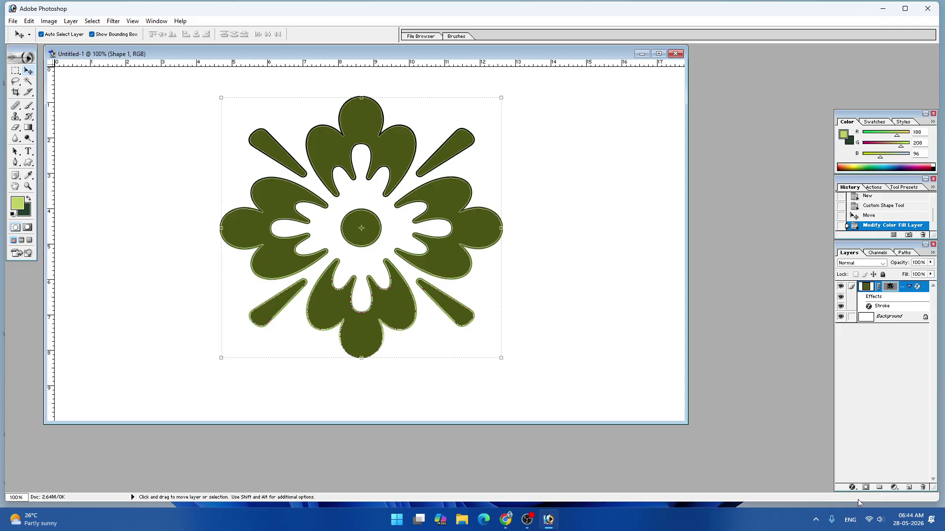
# - Add a Gradient Overlay to the floral ornament's layer style using the Blue, Red, Yellow preset, after trying Red, Green and Spectrum
pyautogui.rightClick(903, 287)
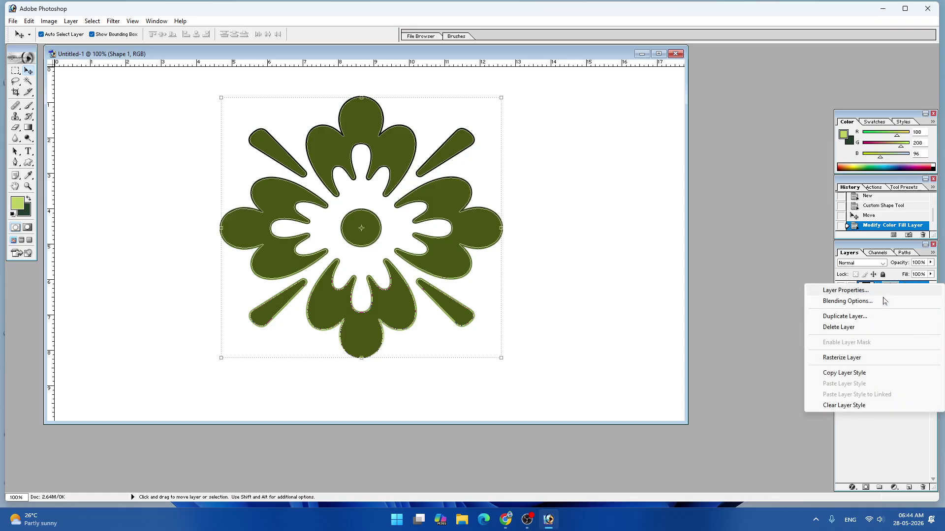
pyautogui.click(834, 304)
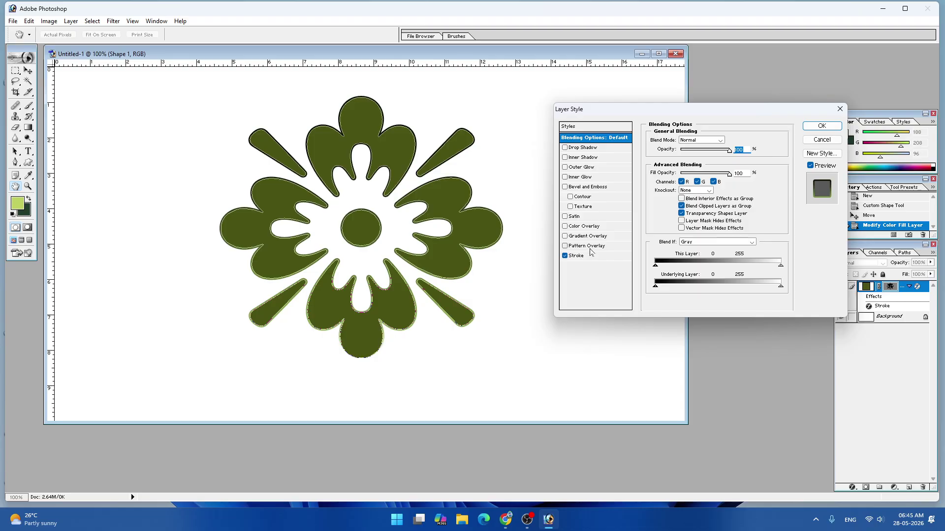
pyautogui.click(592, 238)
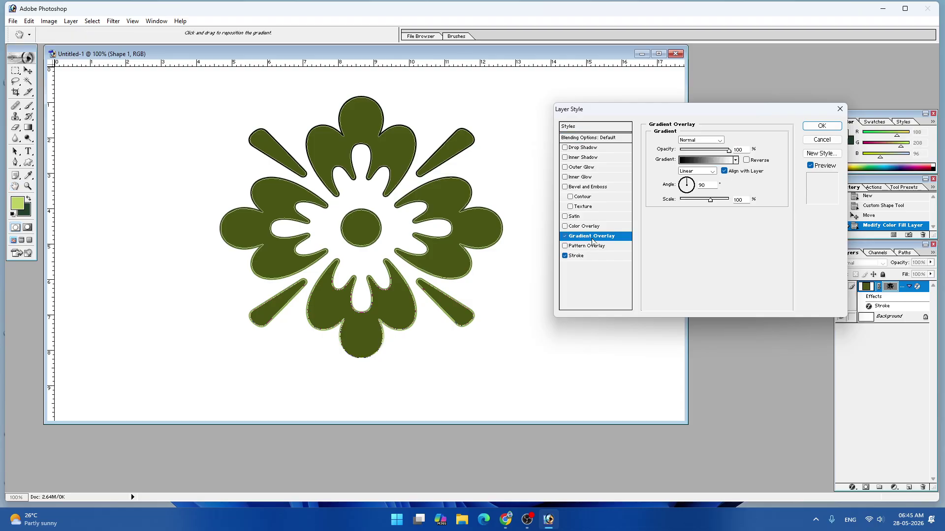
pyautogui.click(714, 163)
pyautogui.click(714, 148)
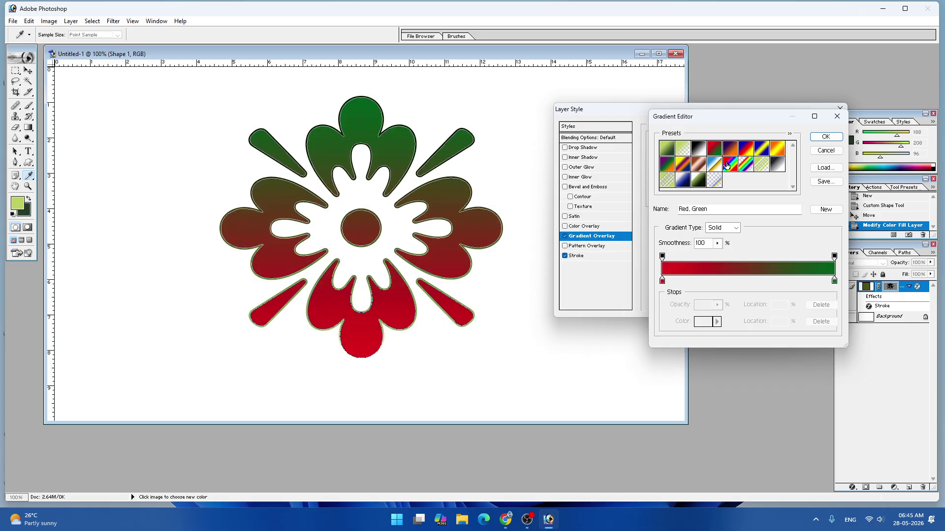
pyautogui.click(732, 164)
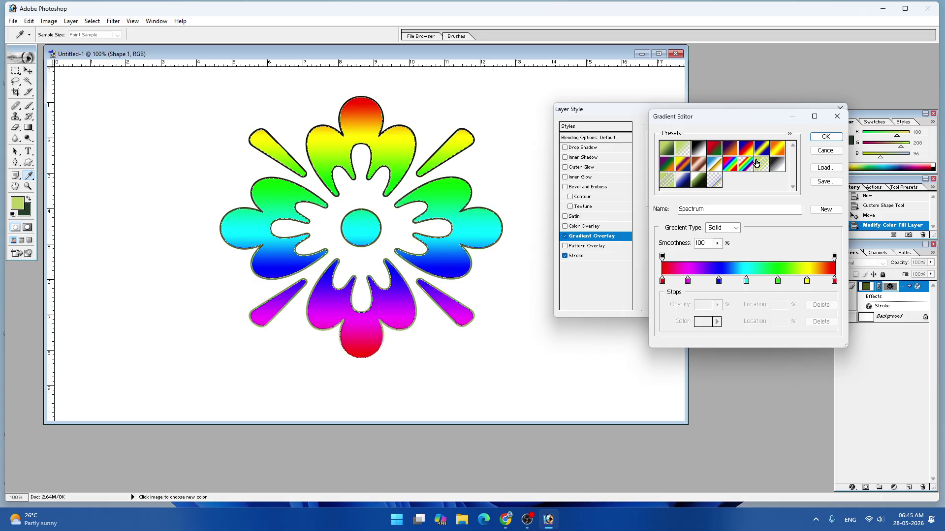
pyautogui.click(747, 151)
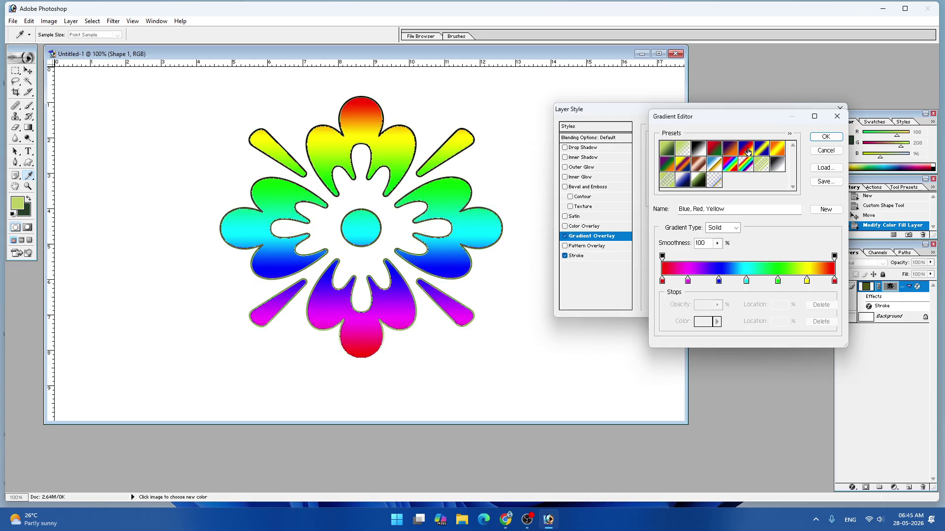
pyautogui.click(826, 137)
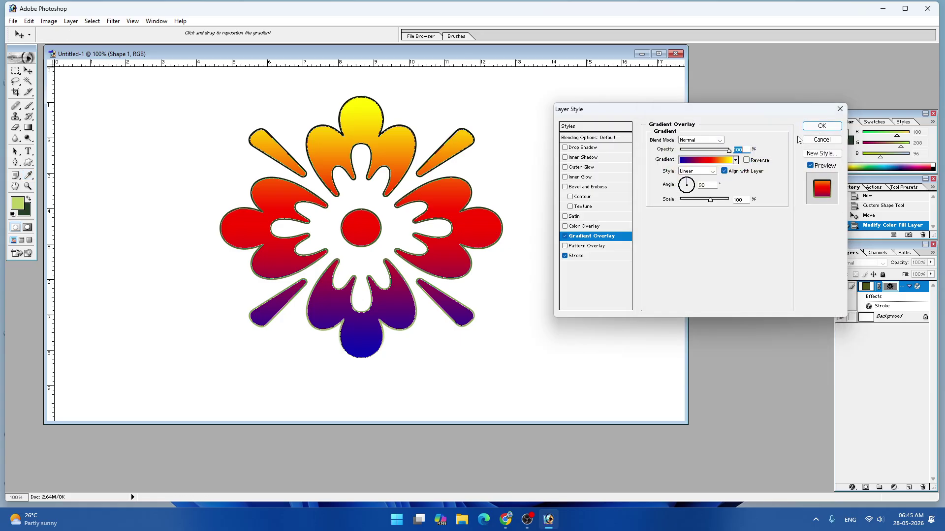
pyautogui.click(822, 126)
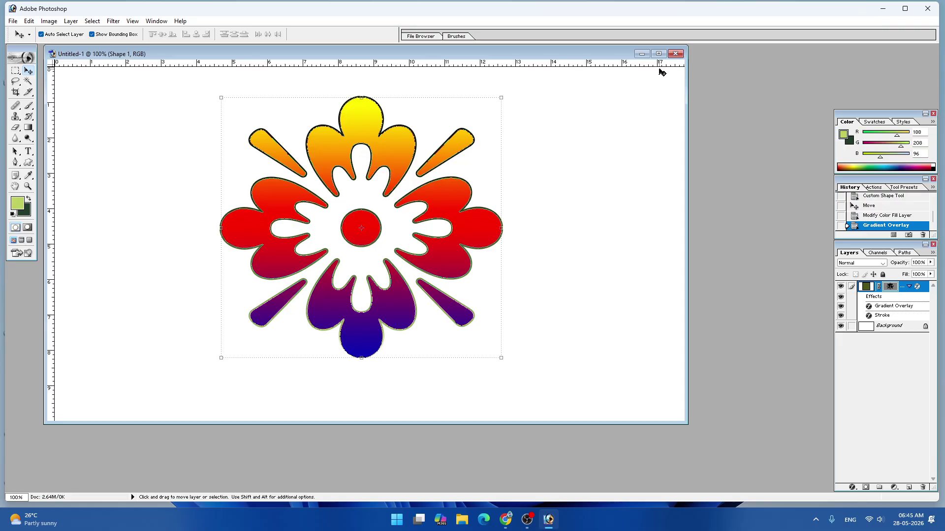
# - Close the Untitled-1 document without saving its changes
pyautogui.click(675, 54)
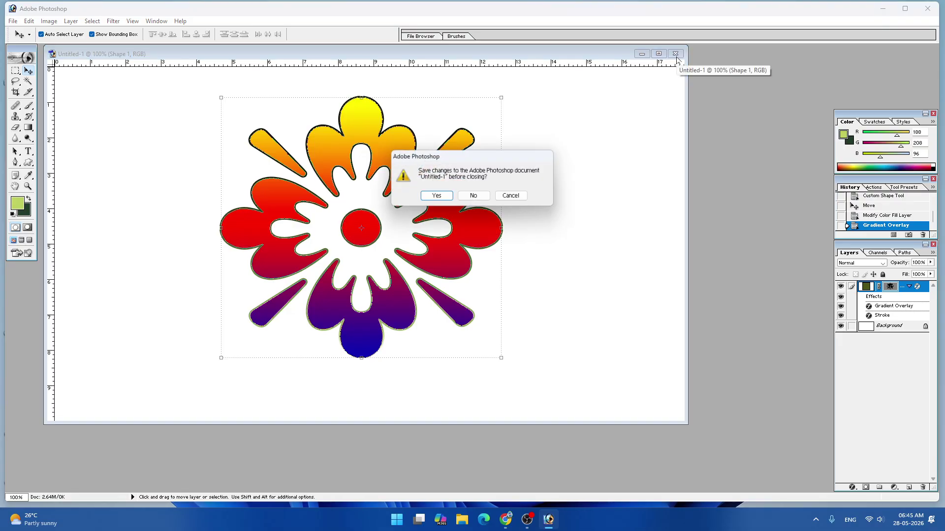
pyautogui.click(473, 196)
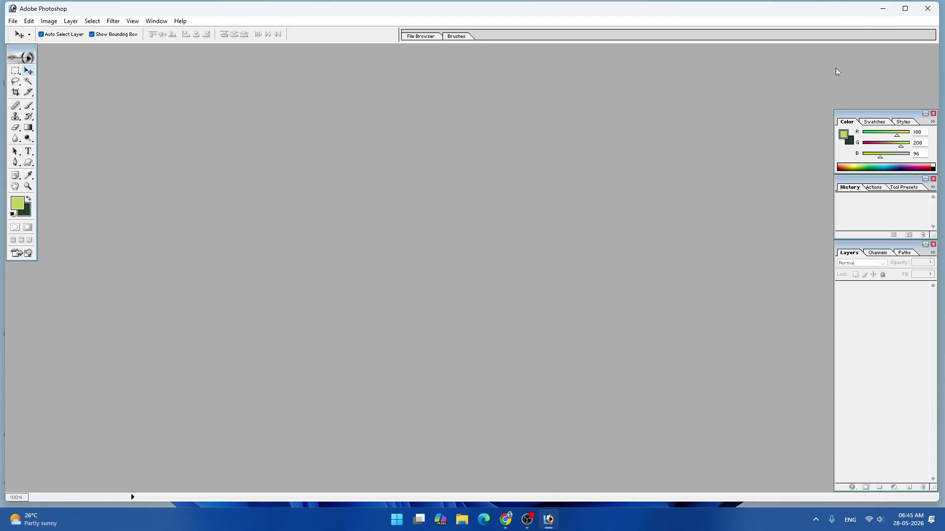